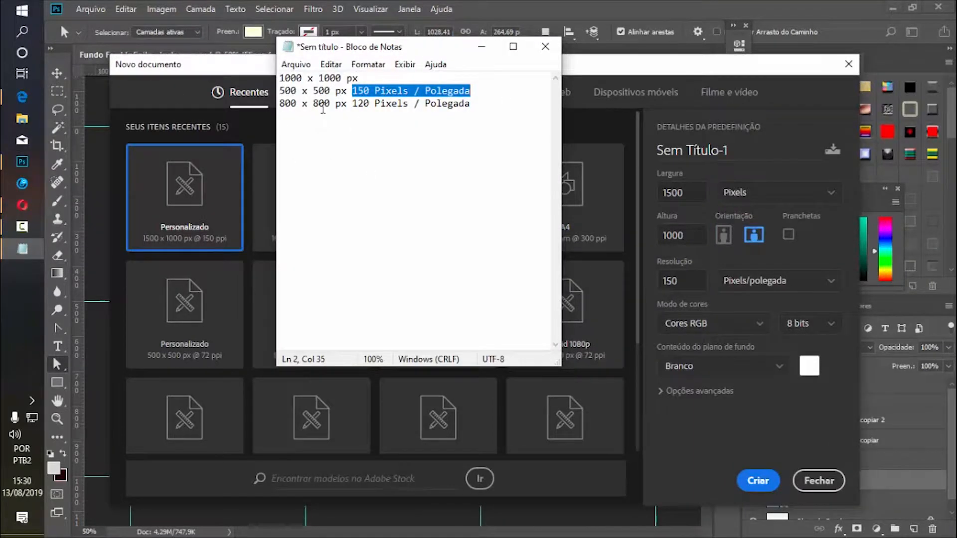
Set the new document's width to 800 px, height to 800 px and resolution to 120 pixels/inch.
left_click_drag(330, 103, 282, 105)
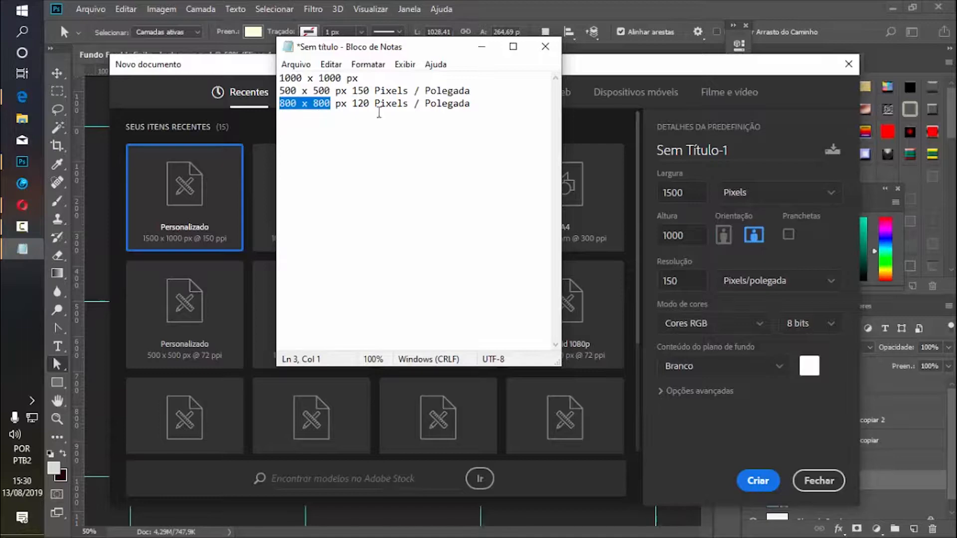
left_click_drag(687, 193, 618, 193)
type("800")
key("Tab")
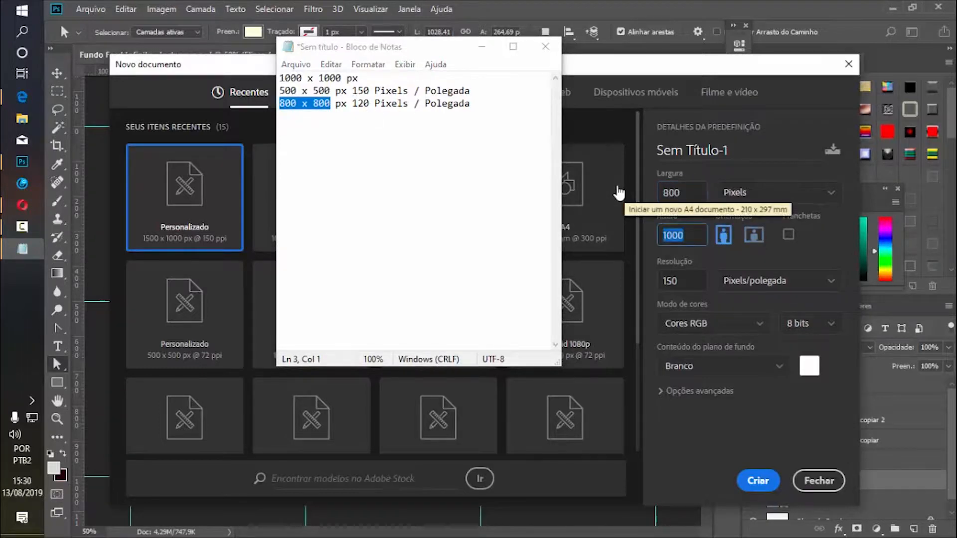
type("80")
key("Tab")
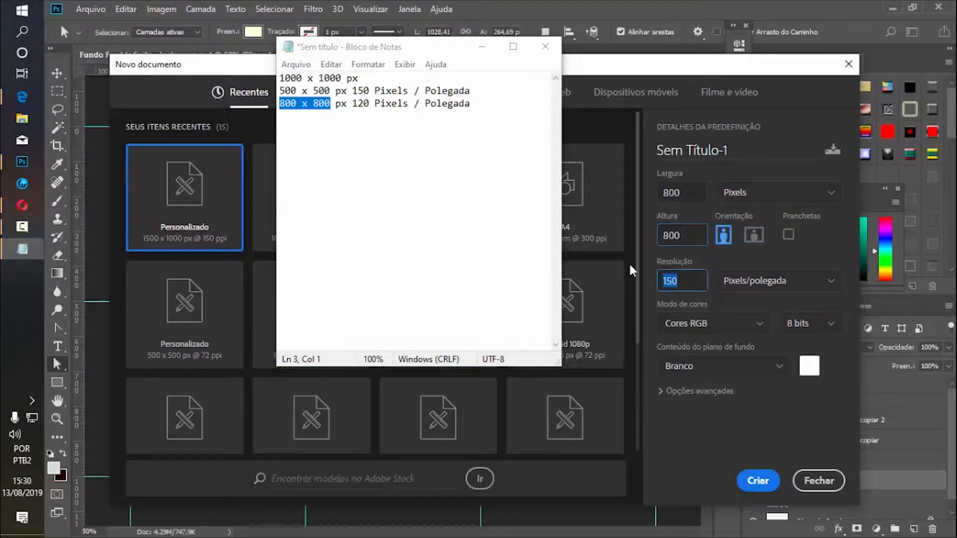
type("120")
key("Tab")
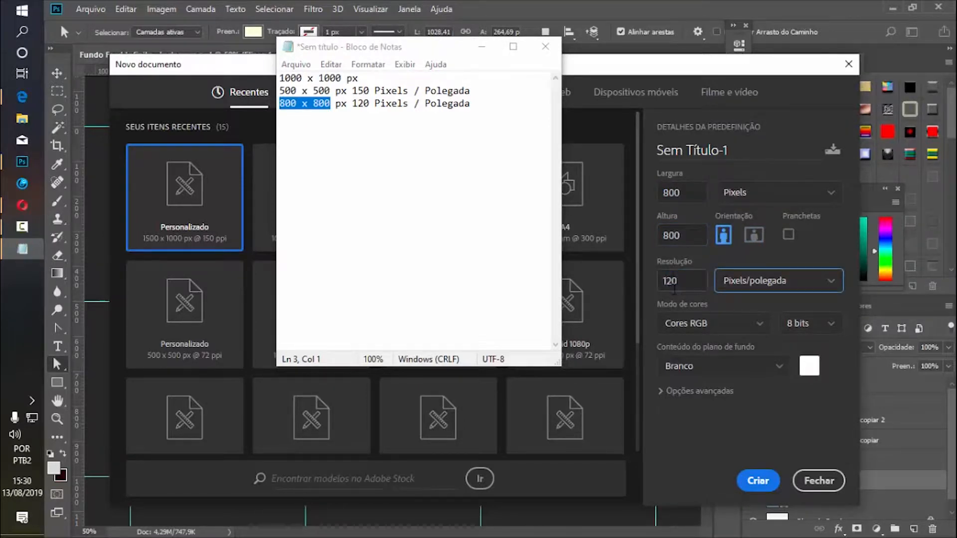
double_click(671, 282)
left_click(682, 285)
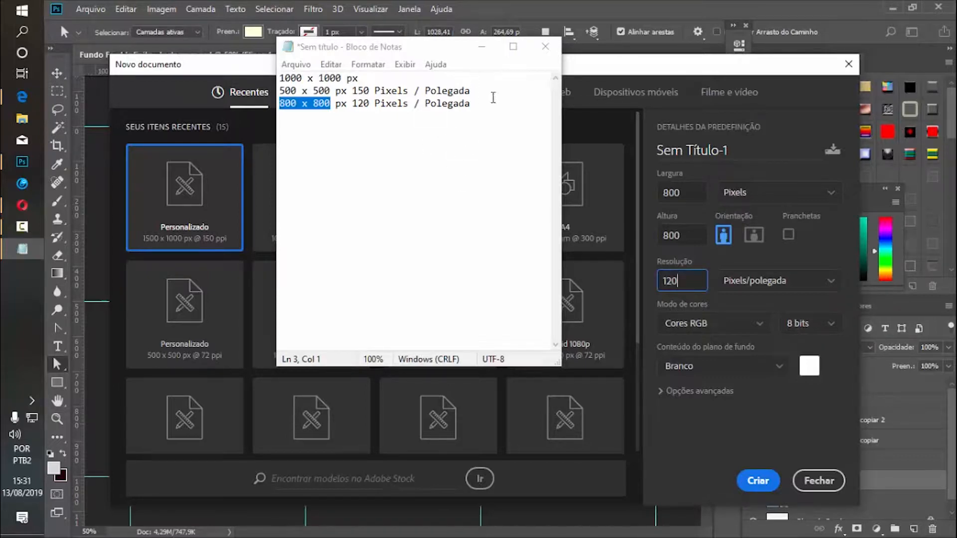
left_click(356, 103)
left_click_drag(356, 102, 260, 102)
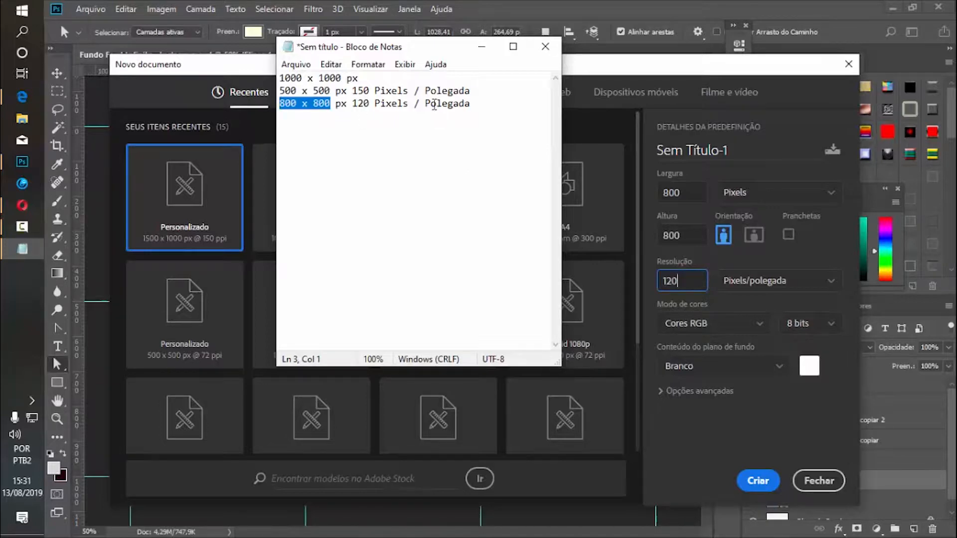
left_click(438, 103)
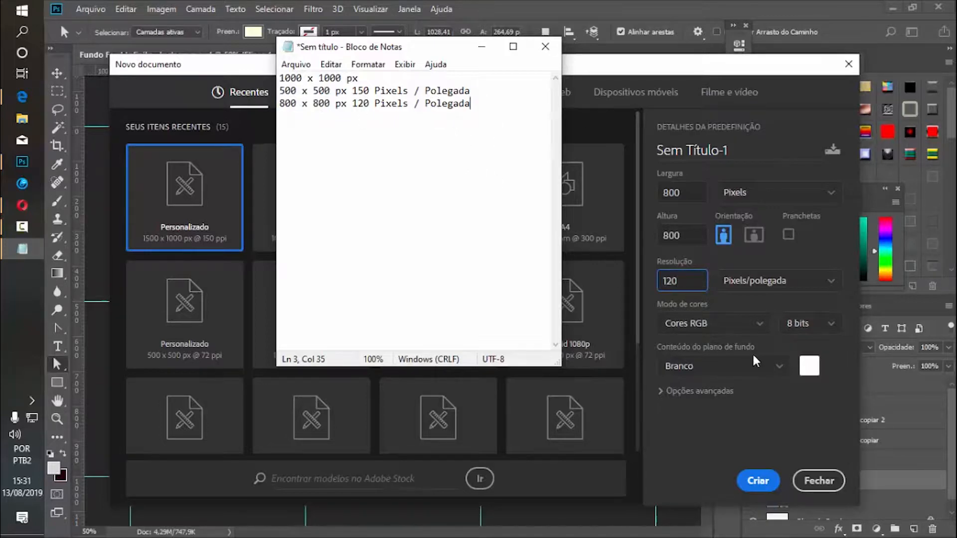
double_click(668, 269)
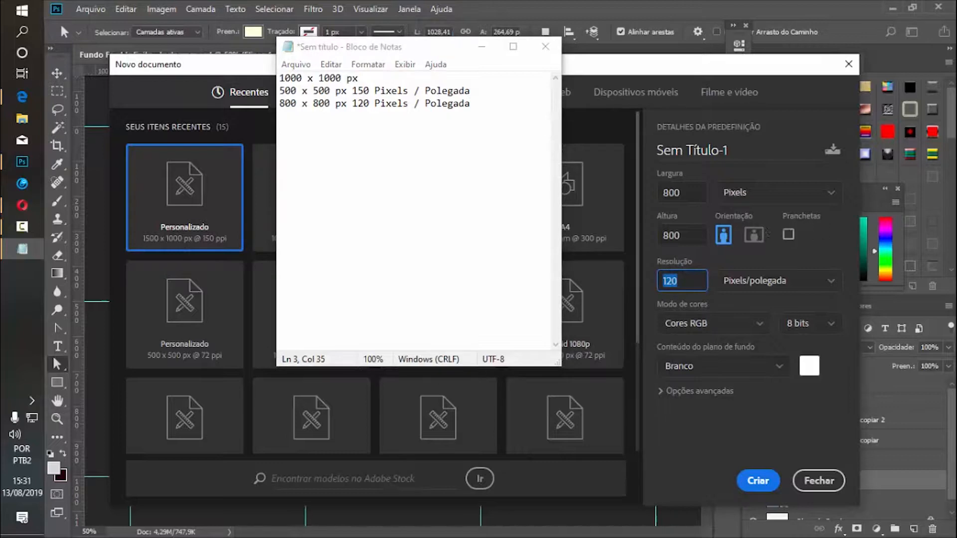
Minimize the notes window and create the new document with artboards (Pranchetas) enabled, declining to open the GPU preferences.
left_click(481, 47)
left_click(788, 233)
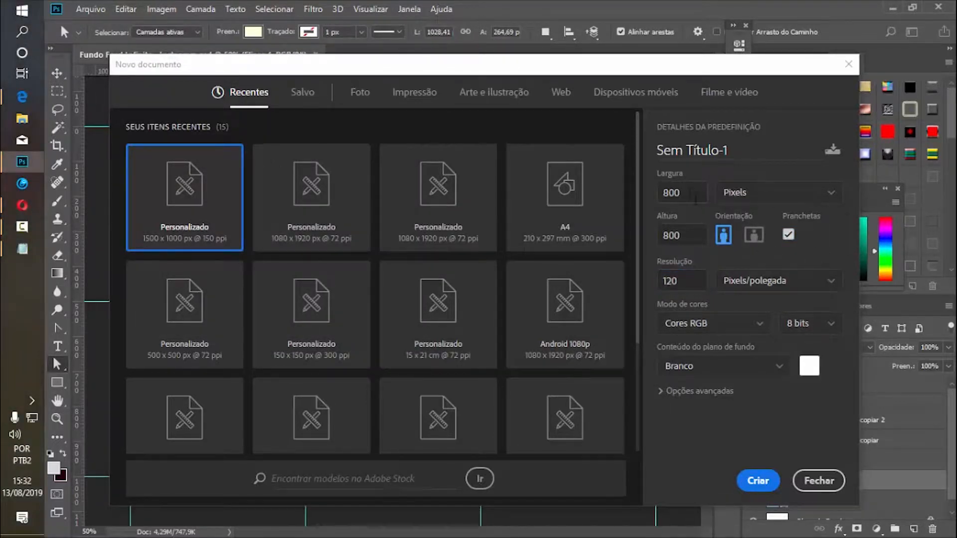
double_click(669, 195)
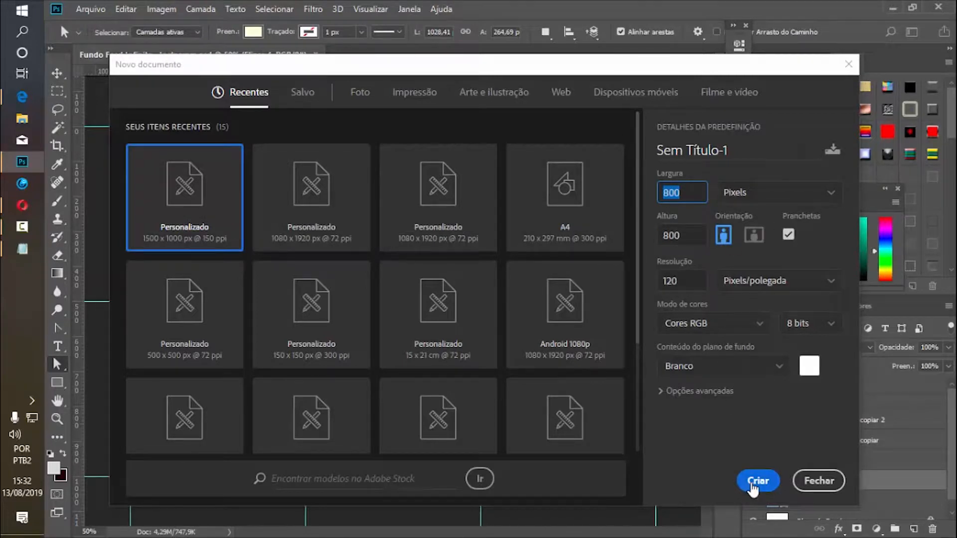
left_click(753, 484)
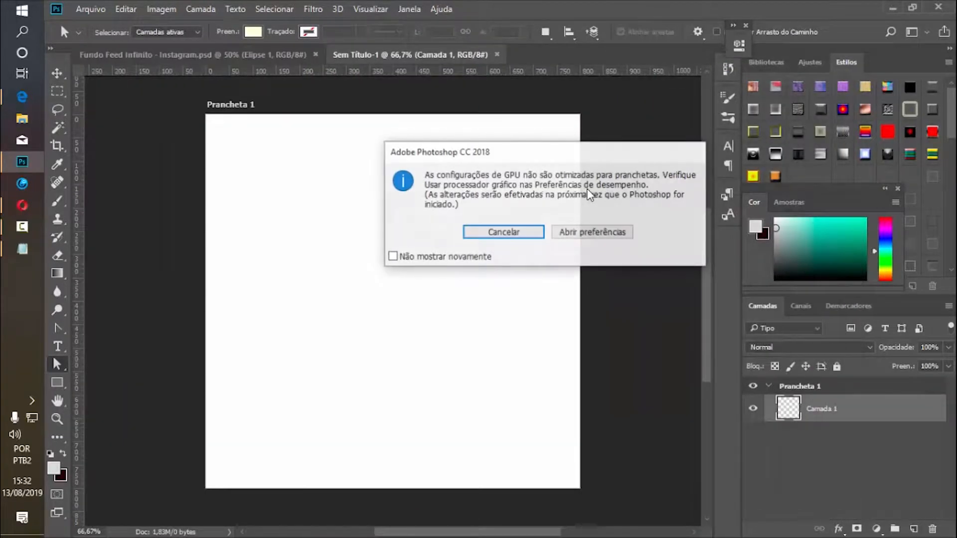
left_click(518, 234)
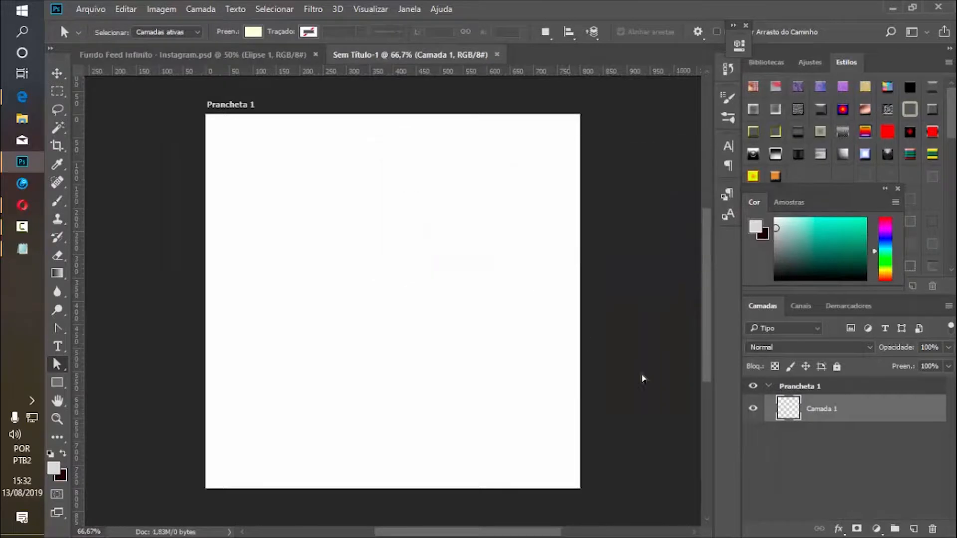
Rename the artboard Prancheta 1 as Pub 01 and collapse its contents in the layer list.
double_click(798, 386)
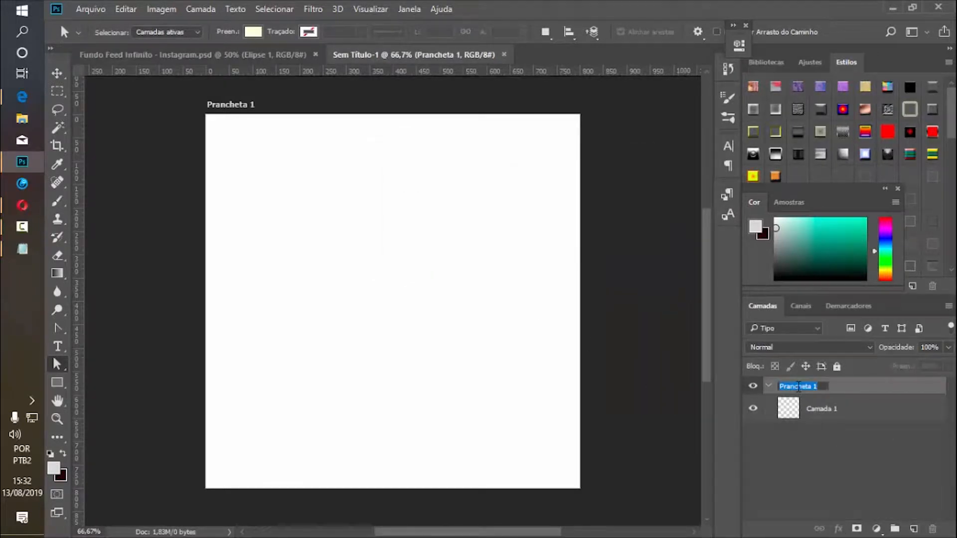
type("Pub 01")
key("Return")
left_click(768, 387)
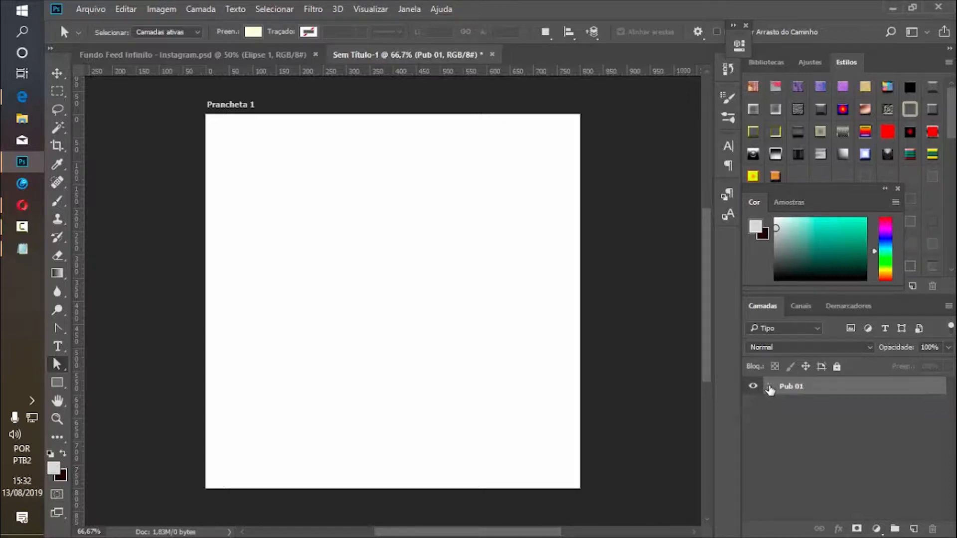
Use the Artboard tool to add two 800 x 800 px artboards in a row to the left of Pub 01.
left_click(57, 73)
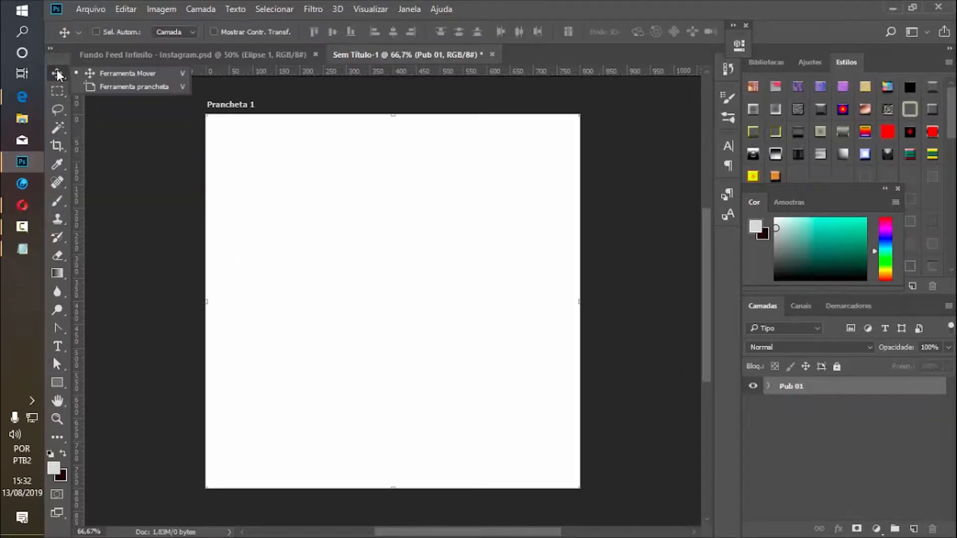
left_click(111, 85)
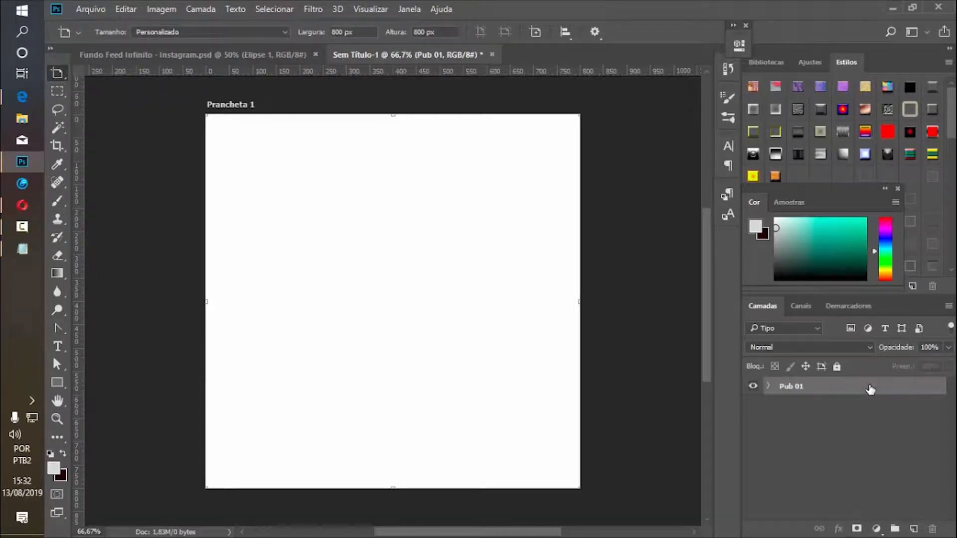
left_click(827, 393)
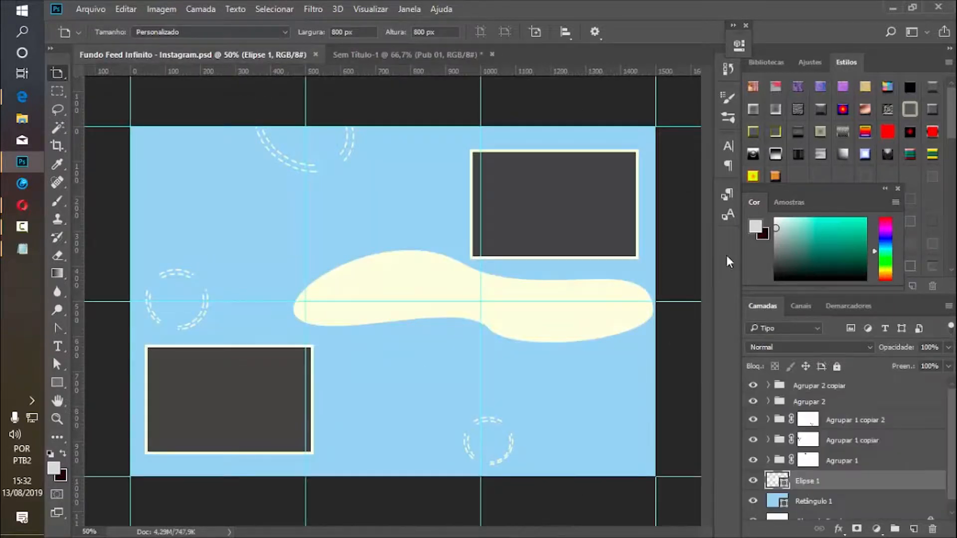
left_click(254, 54)
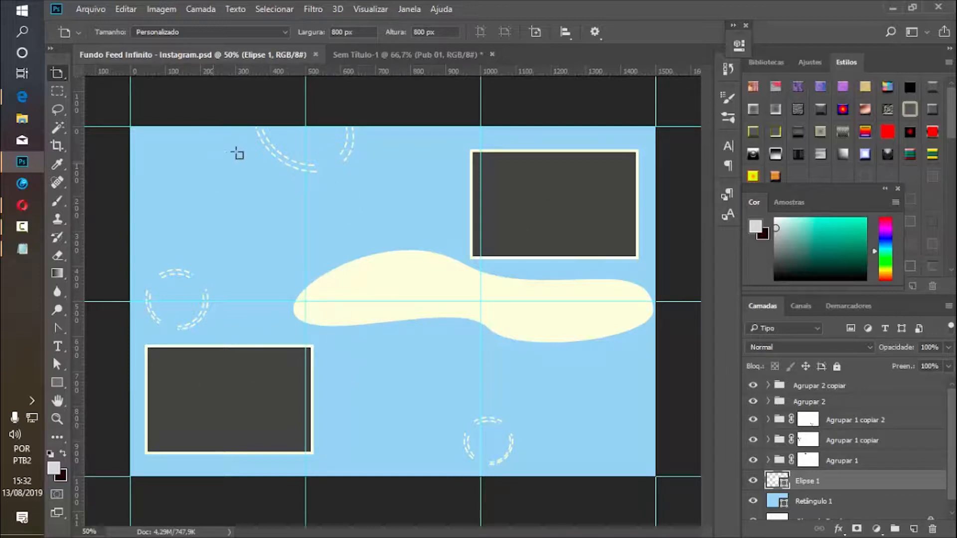
left_click(347, 58)
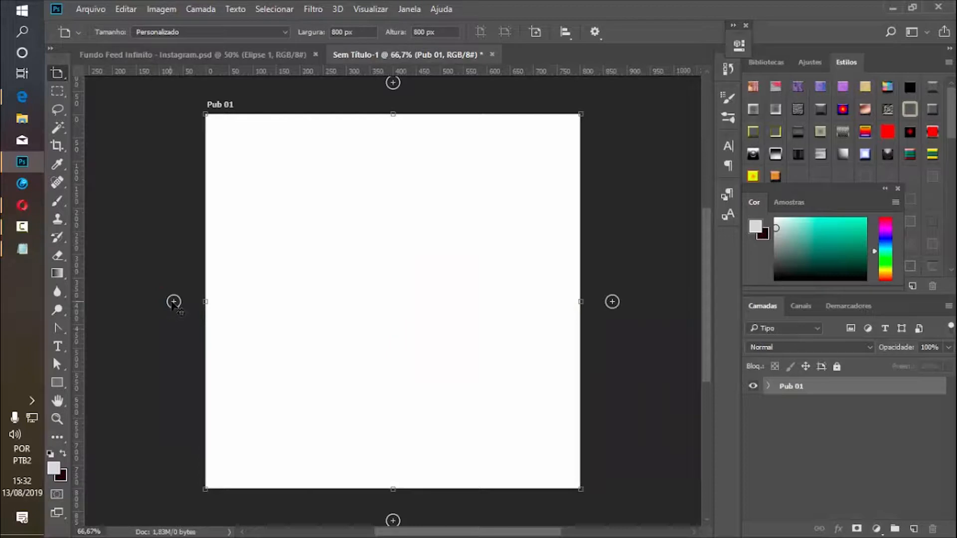
left_click(424, 436)
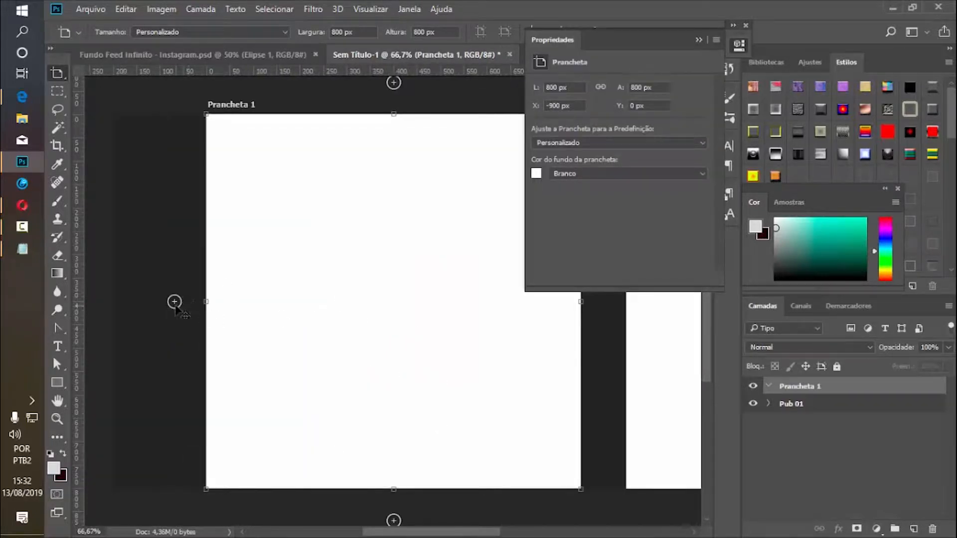
left_click(175, 302)
left_click(700, 40)
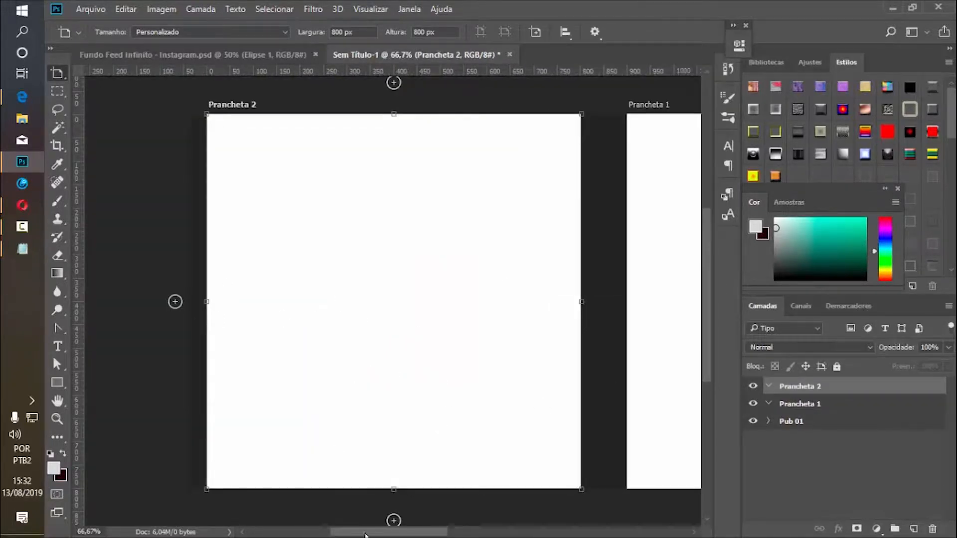
Add an artboard directly above Pub 01 and two more to its left, forming a second row of three.
left_click_drag(380, 532, 530, 532)
left_click_drag(706, 360, 707, 334)
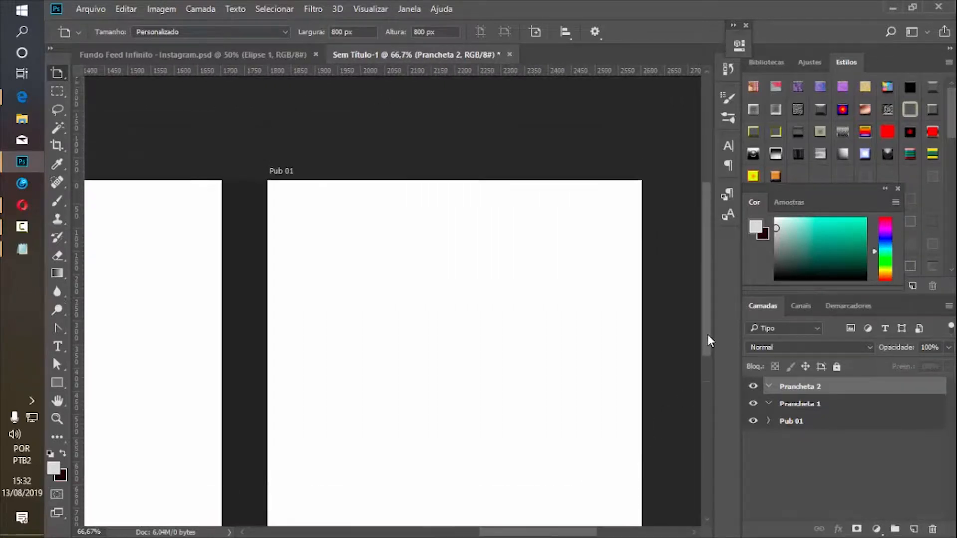
left_click(769, 422)
left_click(772, 425)
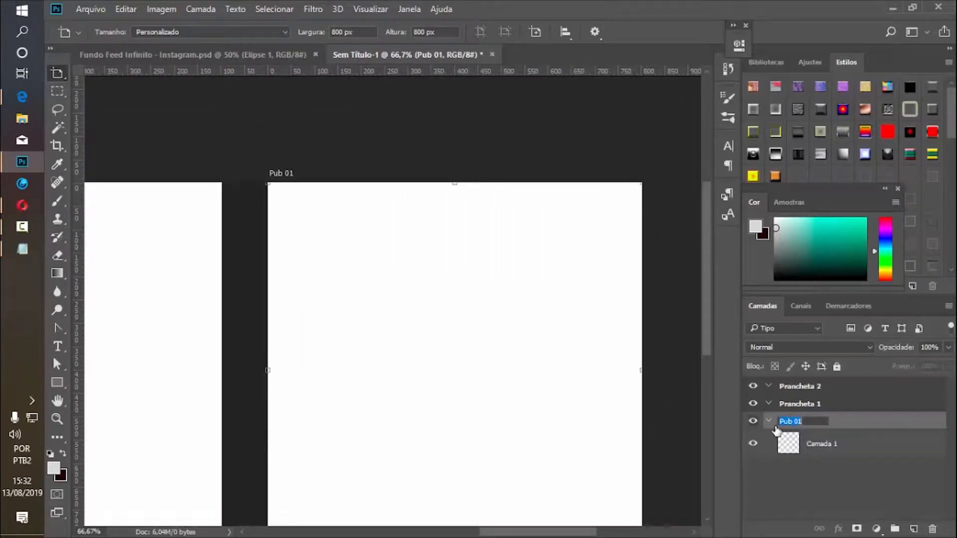
left_click(768, 422)
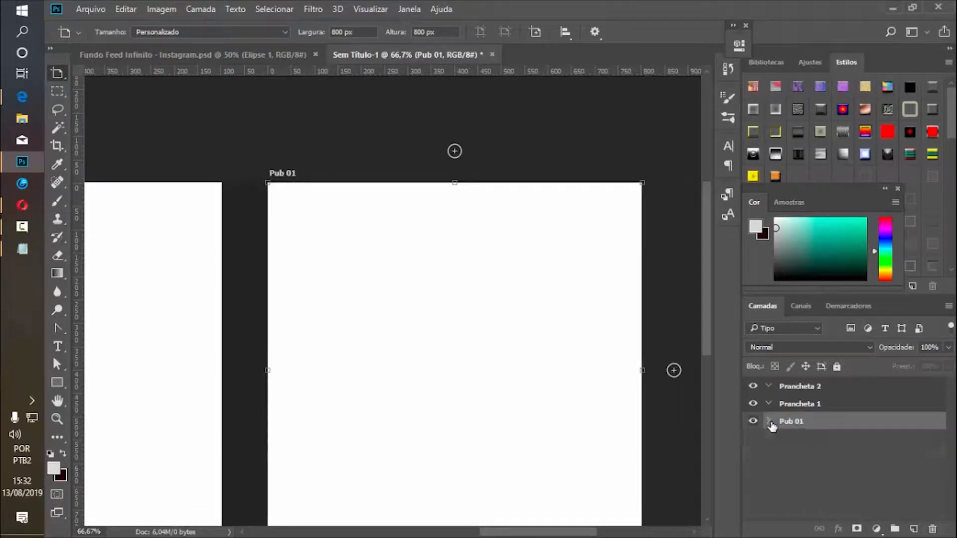
left_click(455, 151)
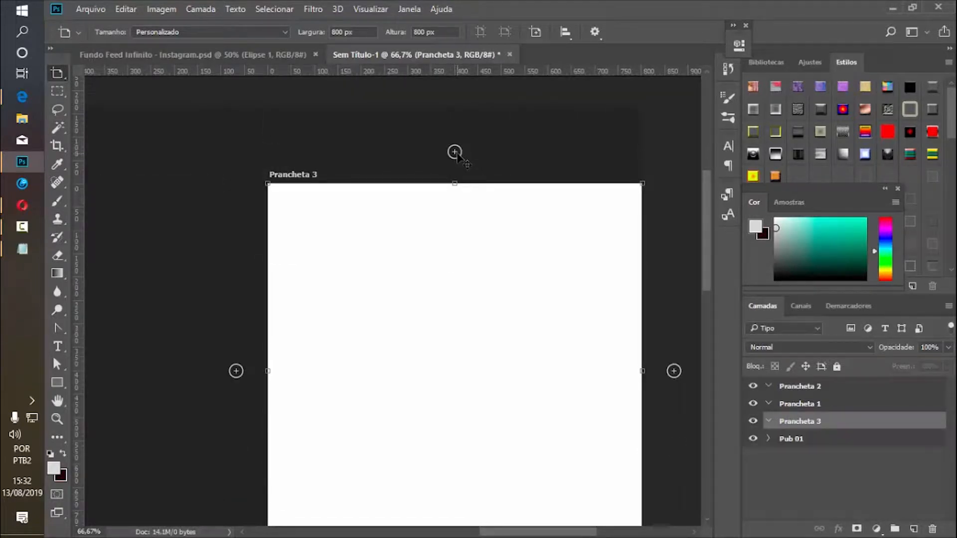
left_click(236, 371)
left_click(236, 371)
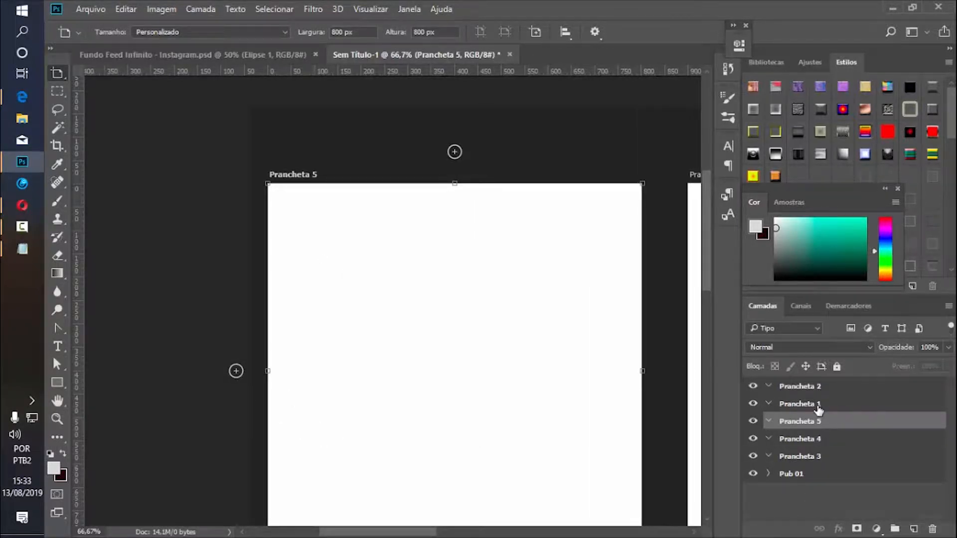
Reorder Prancheta 1 and Prancheta 2 to sit directly above Pub 01 in the layer stack, and rename them Pub 02 and Pub 03.
left_click_drag(817, 409, 824, 464)
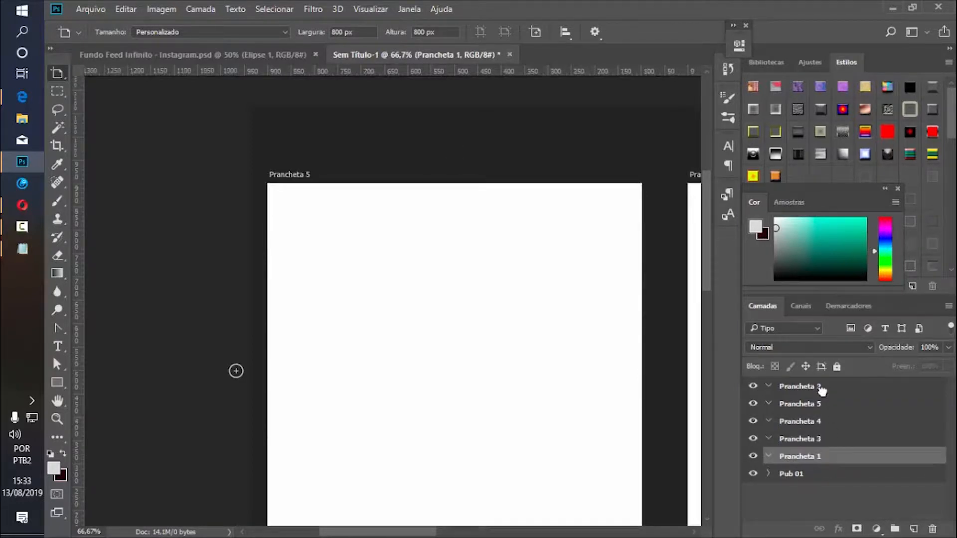
left_click_drag(821, 421, 821, 452)
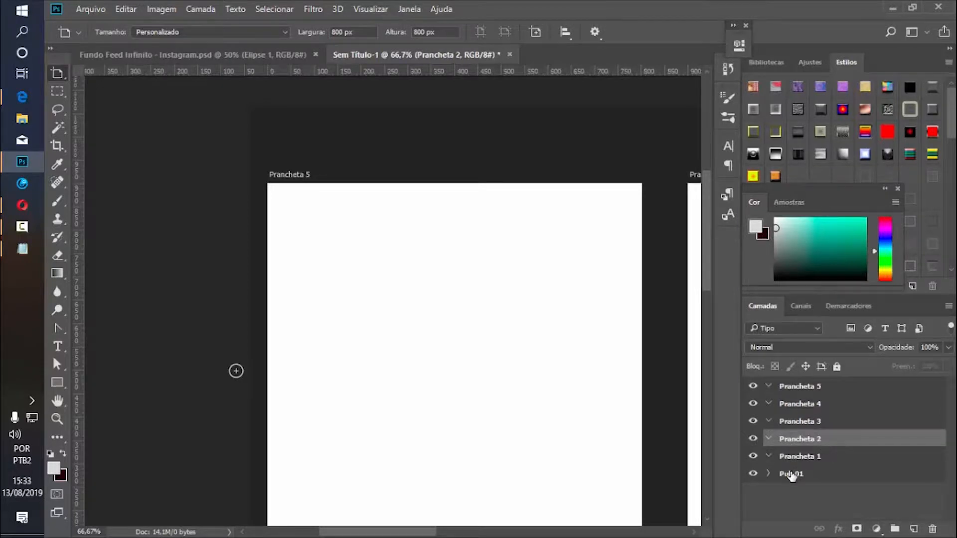
double_click(791, 473)
key("ctrl+c")
double_click(794, 458)
key("ctrl+v")
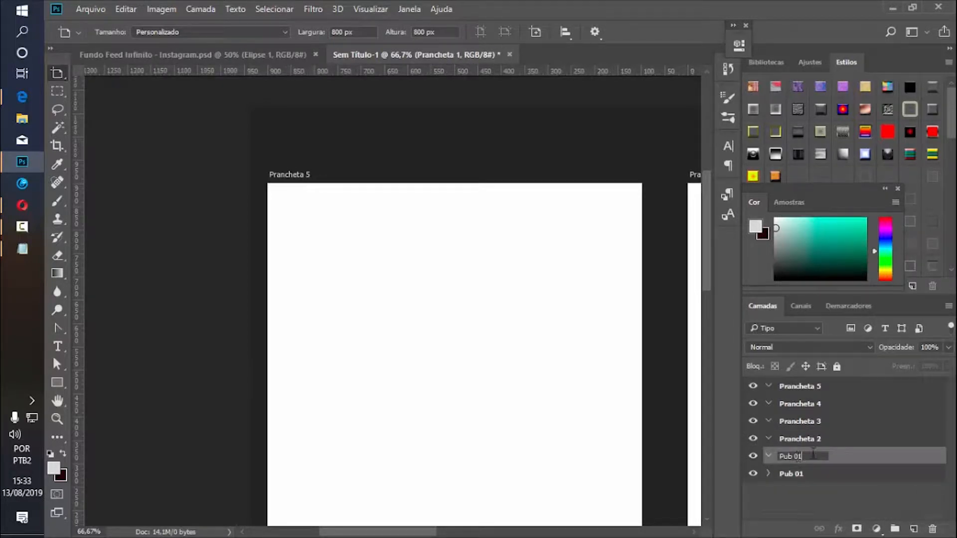
double_click(790, 438)
key("ctrl+v")
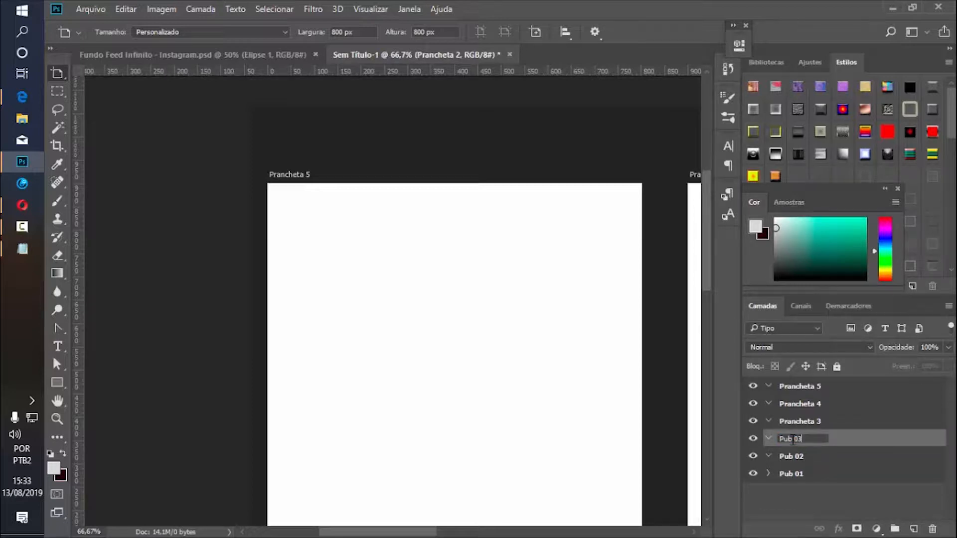
Rename the artboard Prancheta 3 as Pub 04, reusing the copied artboard name.
left_click(807, 421)
double_click(809, 421)
key("ctrl+v")
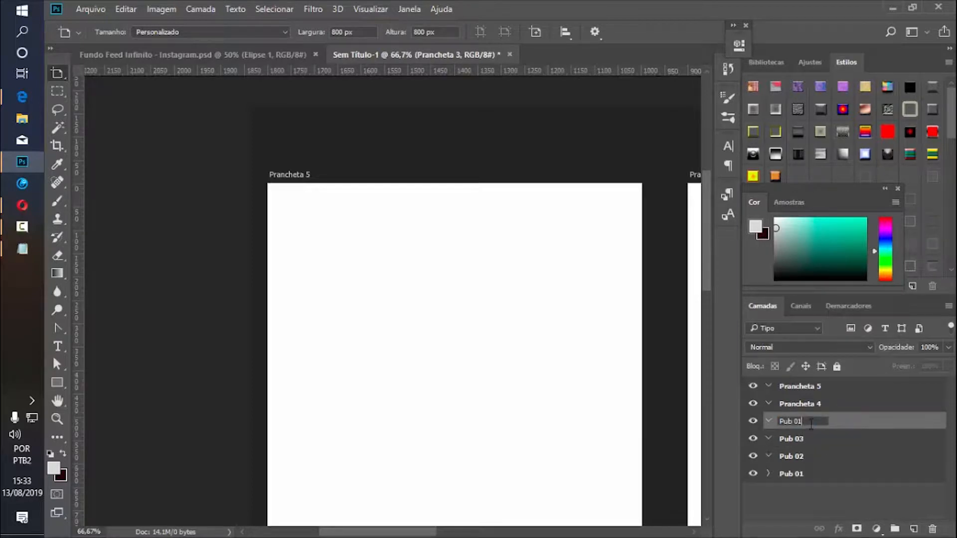
key("BackSpace")
type("4")
key("Return")
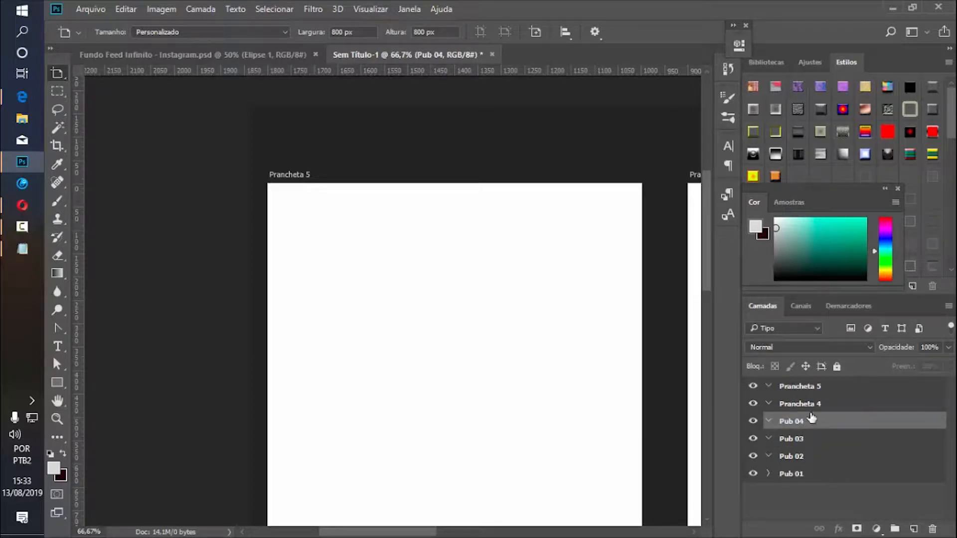
Rename the artboards Prancheta 4 and Prancheta 5 as Pub 05 and Pub 06.
double_click(812, 404)
key("ctrl+v")
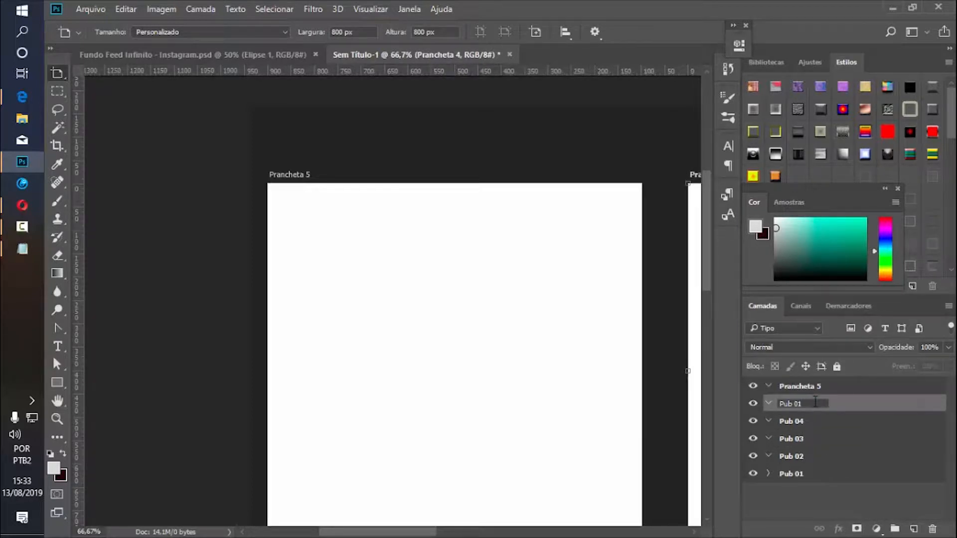
type("5")
key("Return")
double_click(813, 386)
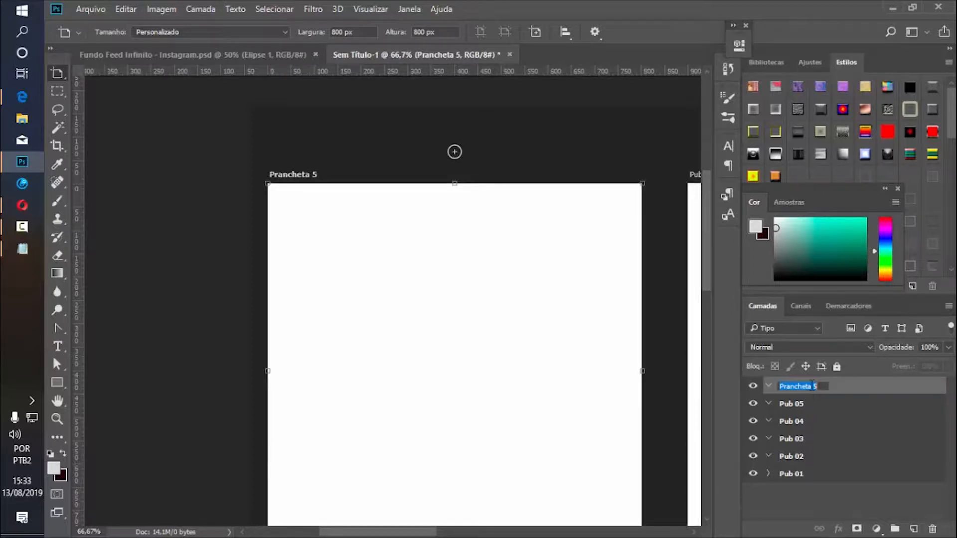
key("ctrl+v")
type("6")
key("Return")
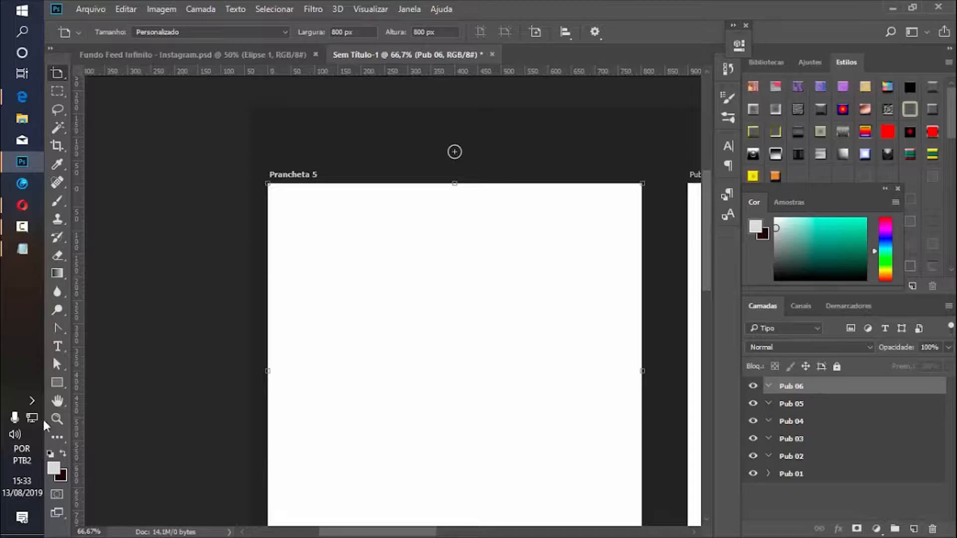
Examine the arrangement of all six artboards in their two rows of three.
left_click(57, 419)
left_click(579, 425, "alt")
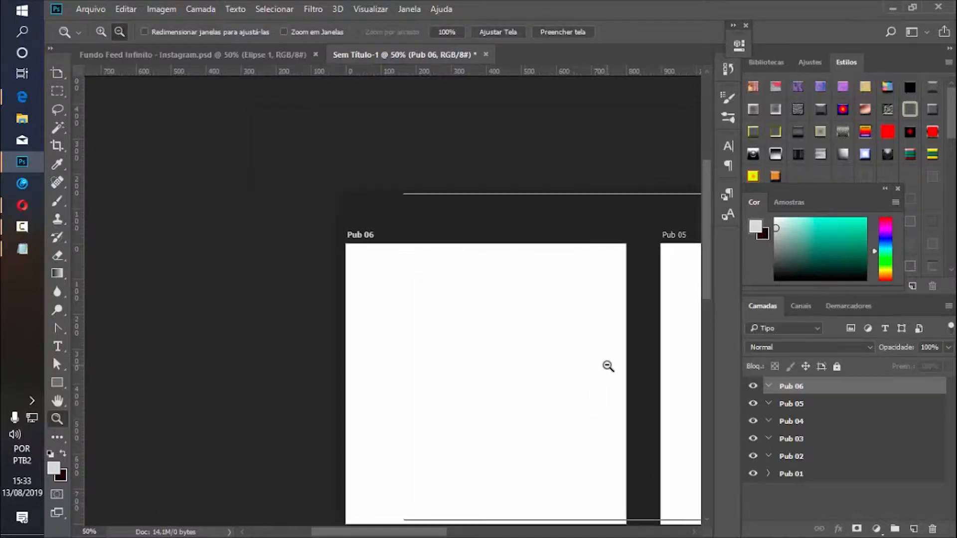
left_click(608, 366, "alt")
left_click(685, 316, "alt")
scroll(711, 346, "down", 3)
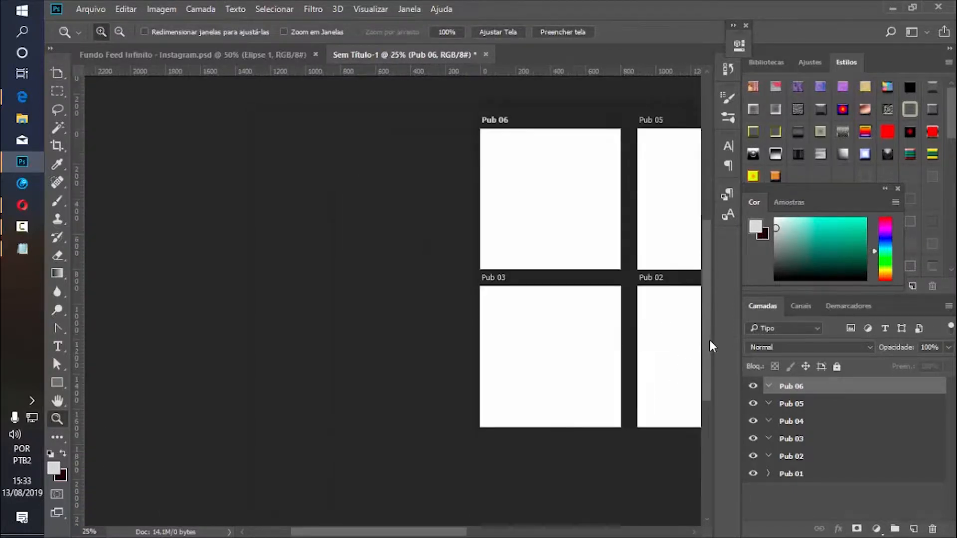
scroll(503, 438, "up", 1)
left_click_drag(429, 532, 510, 534)
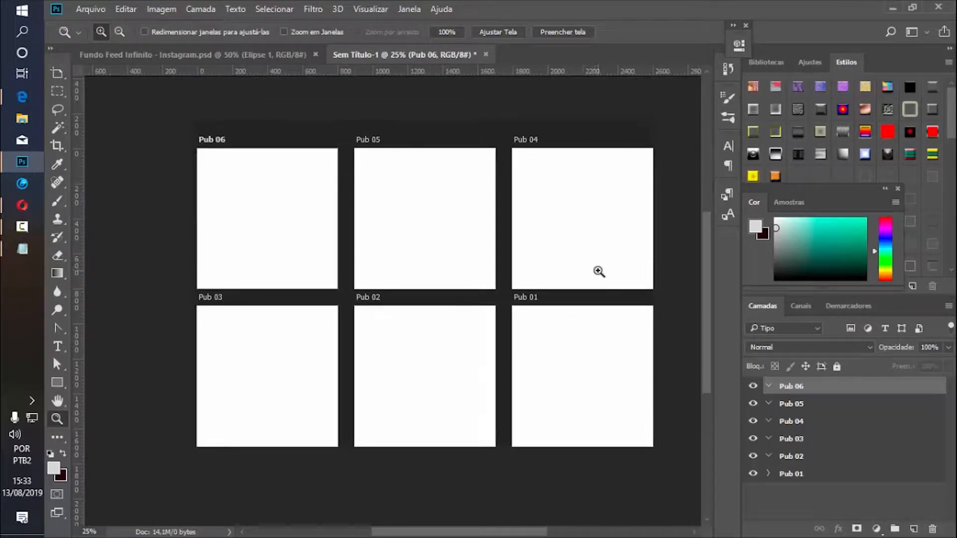
Duplicate the layer Camada 1 of Pub 01 and place a copy inside each of the other artboards.
left_click(768, 474)
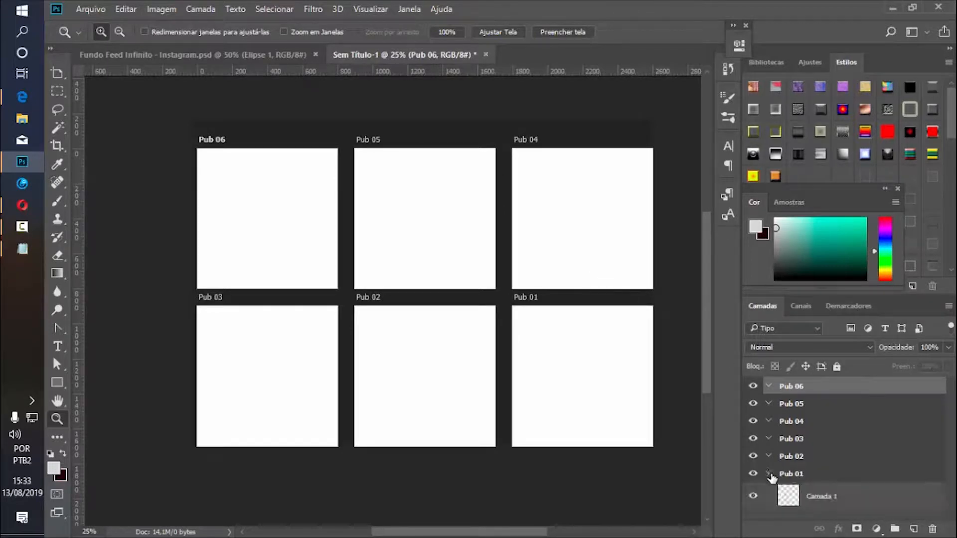
left_click(769, 474)
left_click(769, 474)
left_click(819, 500)
key("ctrl+j")
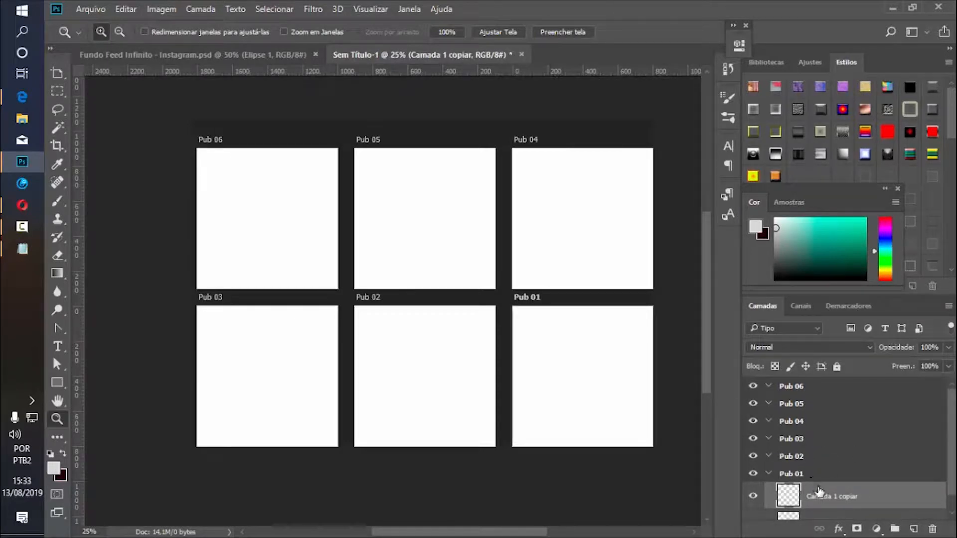
left_click_drag(818, 494, 817, 440)
key("ctrl+j")
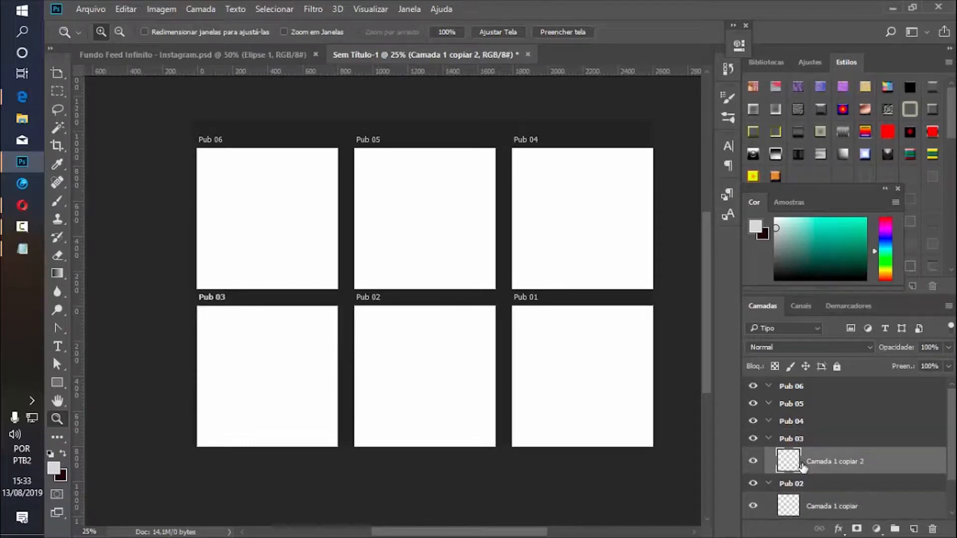
left_click_drag(802, 467, 808, 388)
Hide the artboard labels on the canvas and collapse the contents of all six artboards in the layer stack.
key("ctrl+h")
left_click(768, 385)
left_click(768, 403)
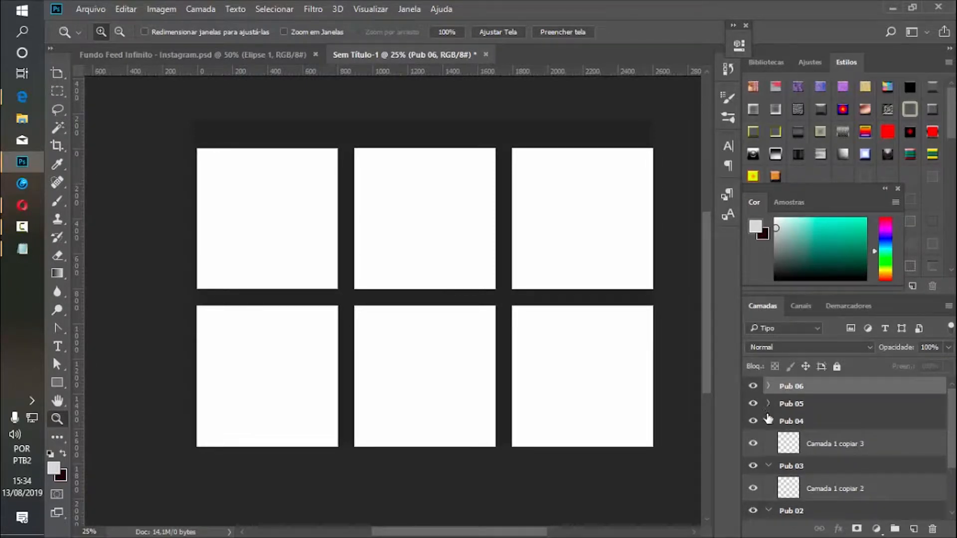
left_click(771, 421)
left_click(767, 421)
left_click(768, 439)
left_click(768, 456)
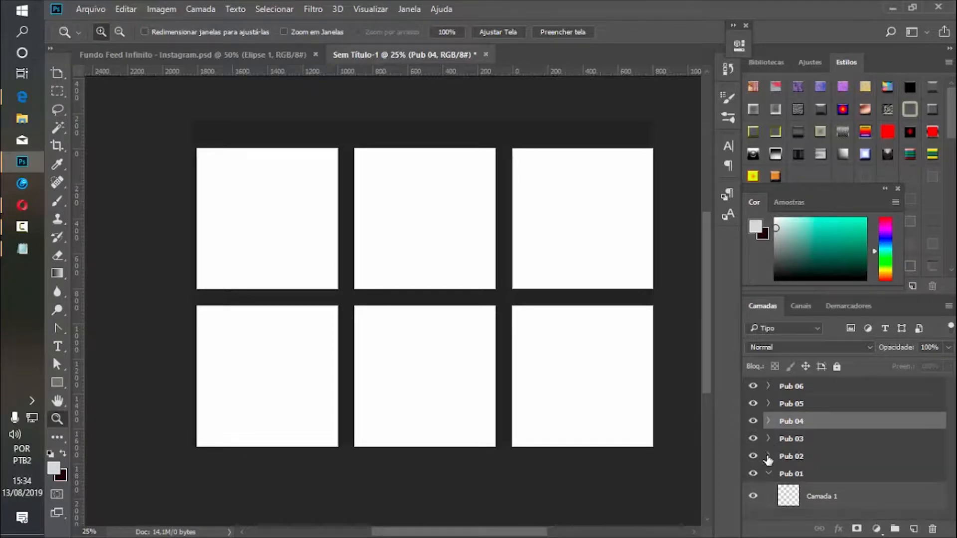
left_click(768, 474)
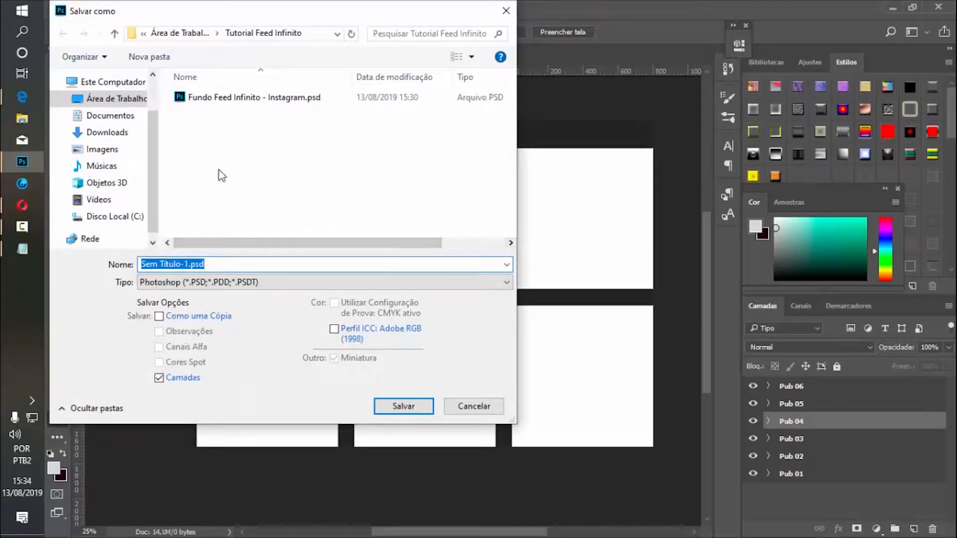
Save the document as Publicações Feed Infinito - Instagram.psd in the Tutorial Feed Infinito folder.
left_click(219, 97)
left_click(166, 264)
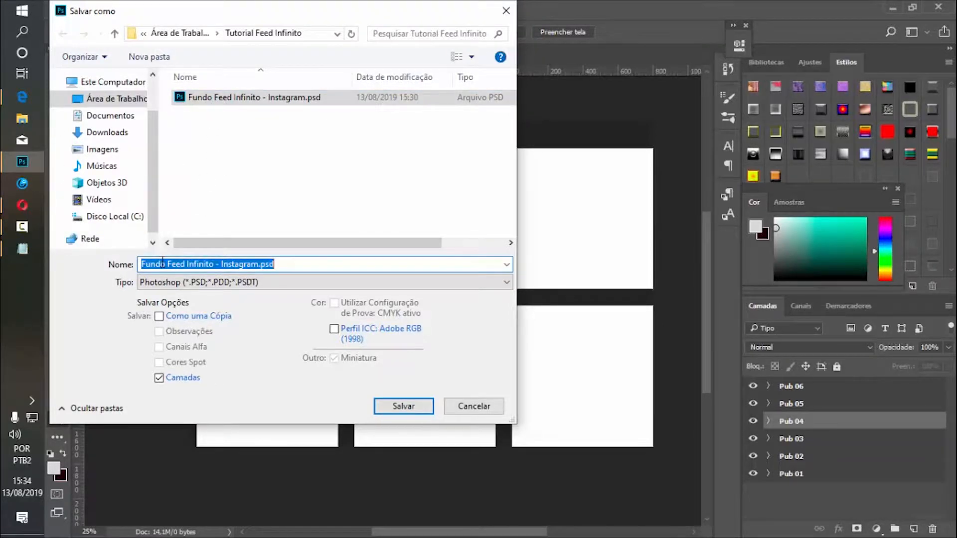
left_click(166, 265)
type("Publicações")
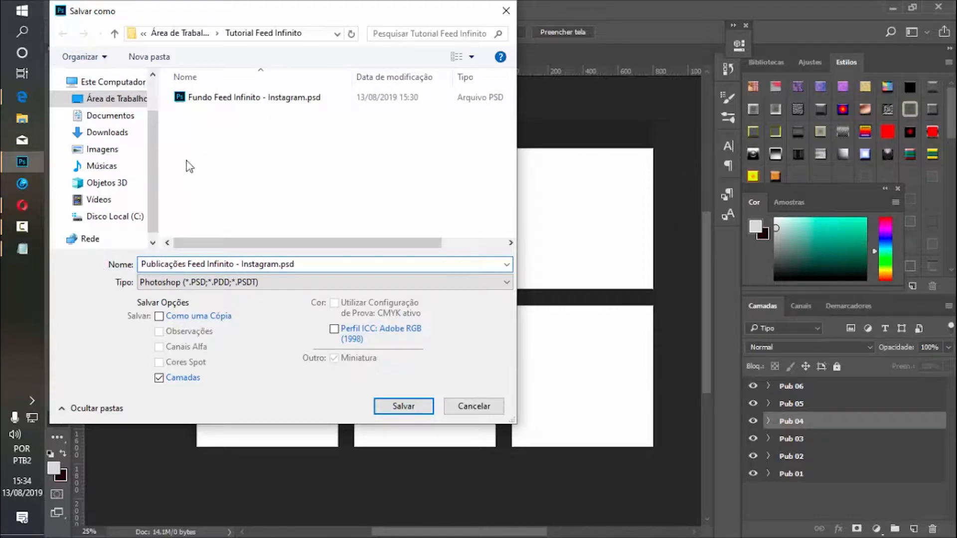
left_click(427, 406)
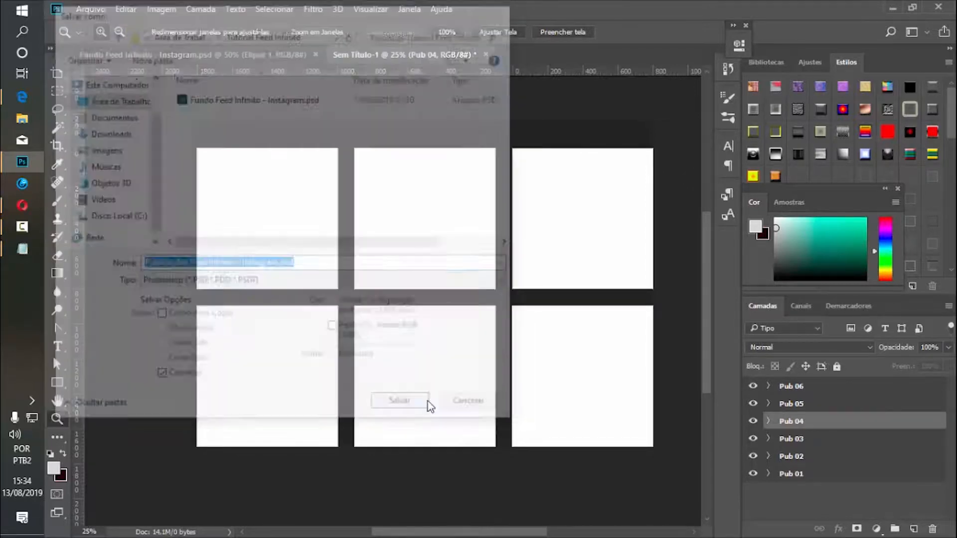
left_click(672, 156)
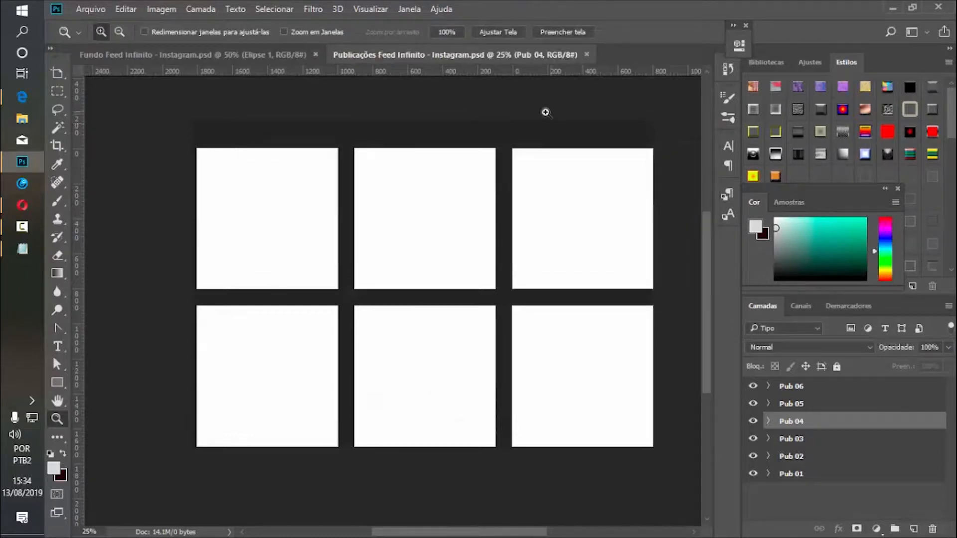
In Fundo Feed Infinito - Instagram.psd, stamp all visible layers into a new layer above the group Agrupar 2 copiar.
left_click(188, 56)
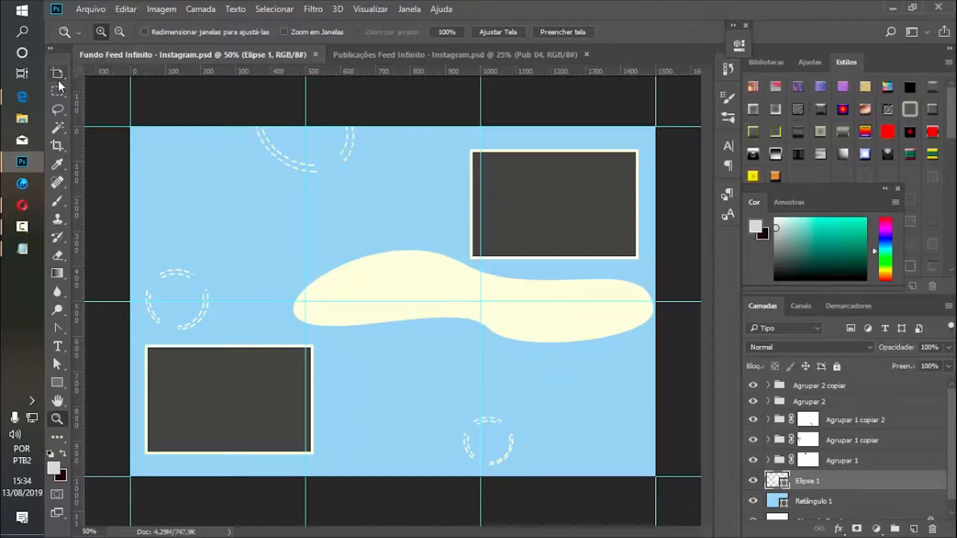
left_click_drag(59, 77, 100, 79)
left_click(573, 206, "ctrl")
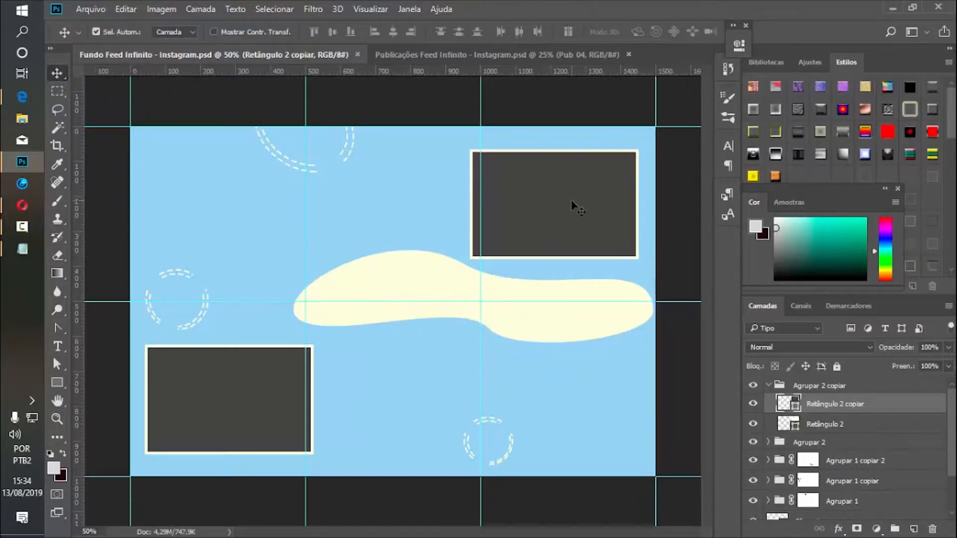
left_click(767, 385)
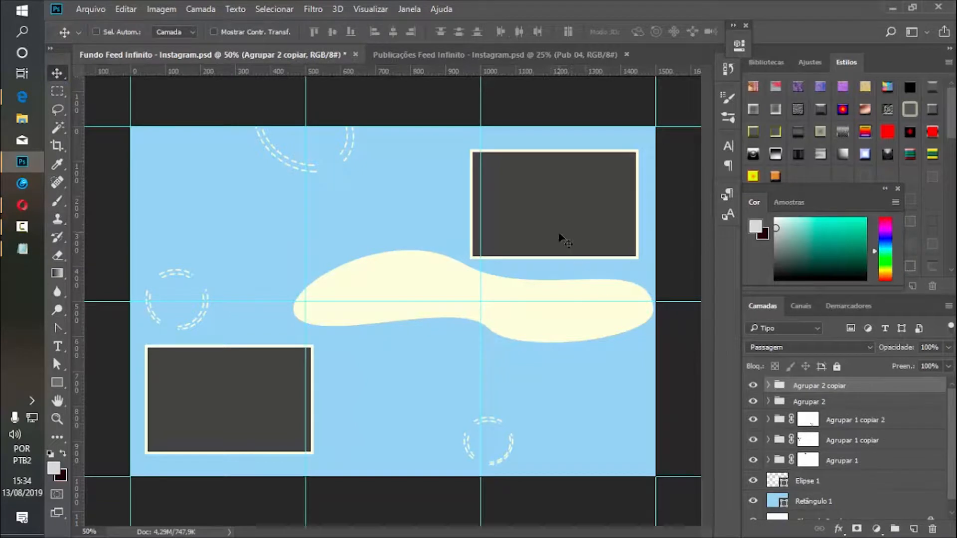
left_click_drag(560, 234, 566, 224)
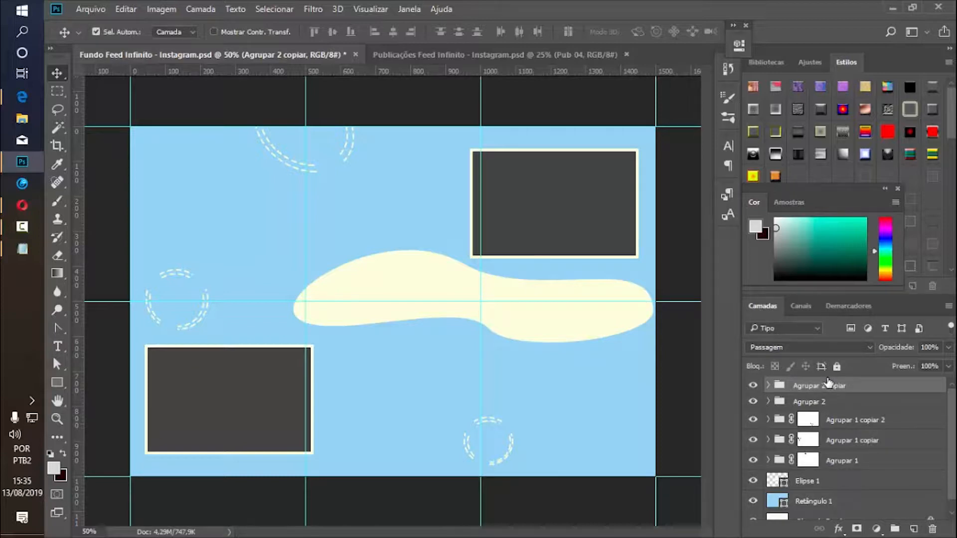
key("ctrl+alt+shift+e")
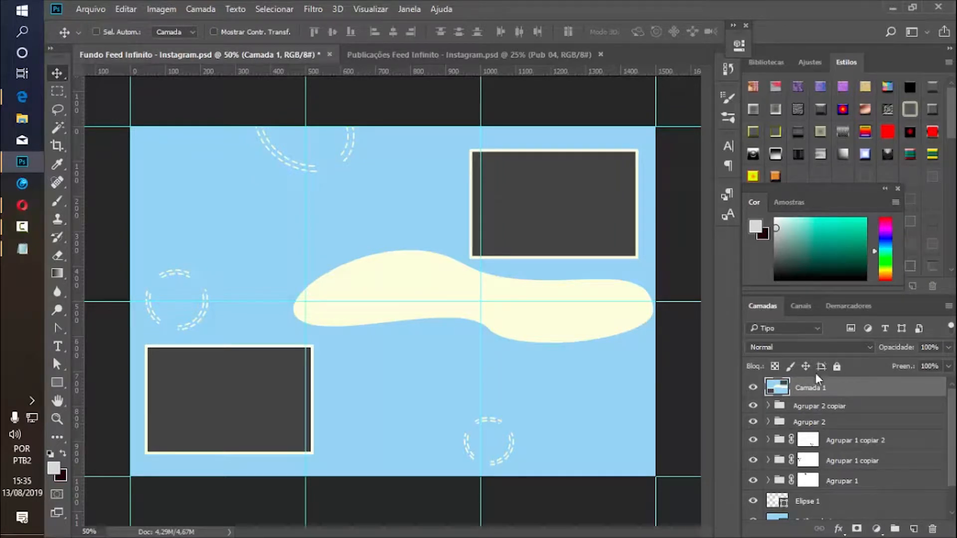
Group all layers from Agrupar 2 copiar down to Retângulo 1, leaving out Plano de Fundo, and hide the group.
scroll(847, 448, "down", 2)
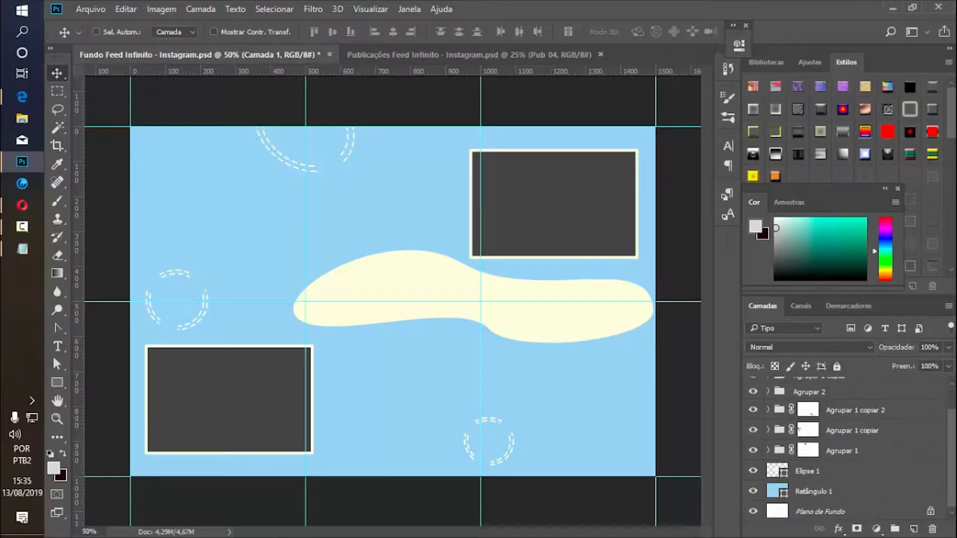
scroll(796, 415, "up", 2)
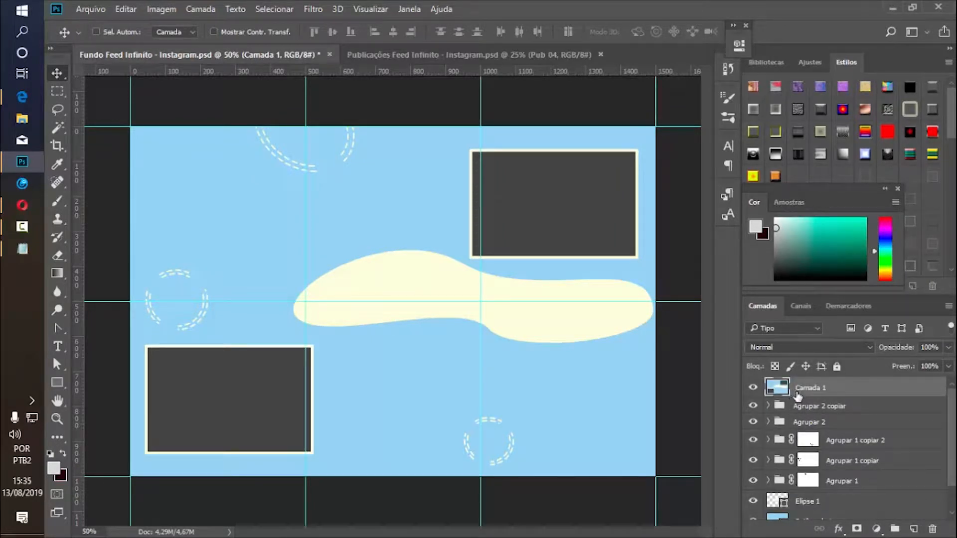
left_click(858, 415)
scroll(867, 478, "down", 2)
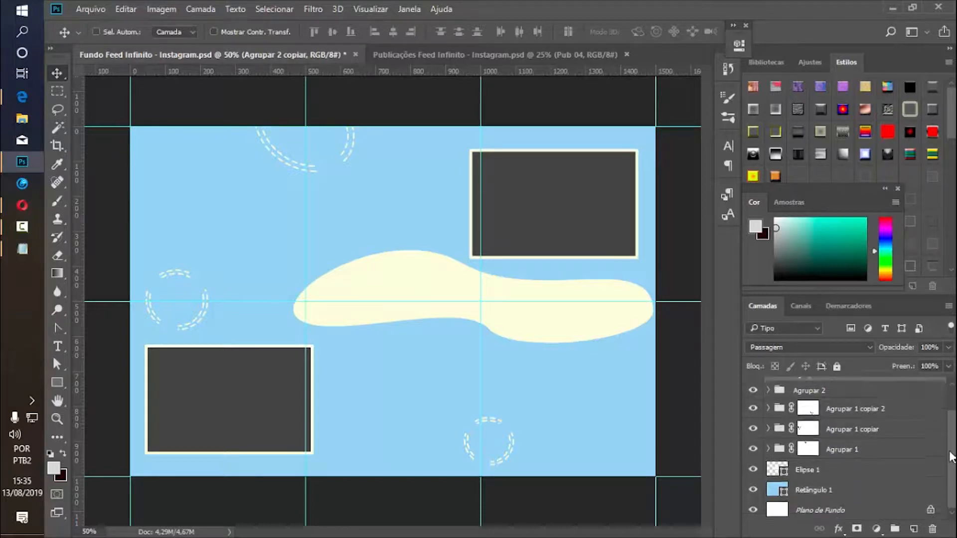
left_click(846, 498, "shift")
left_click(844, 510, "shift")
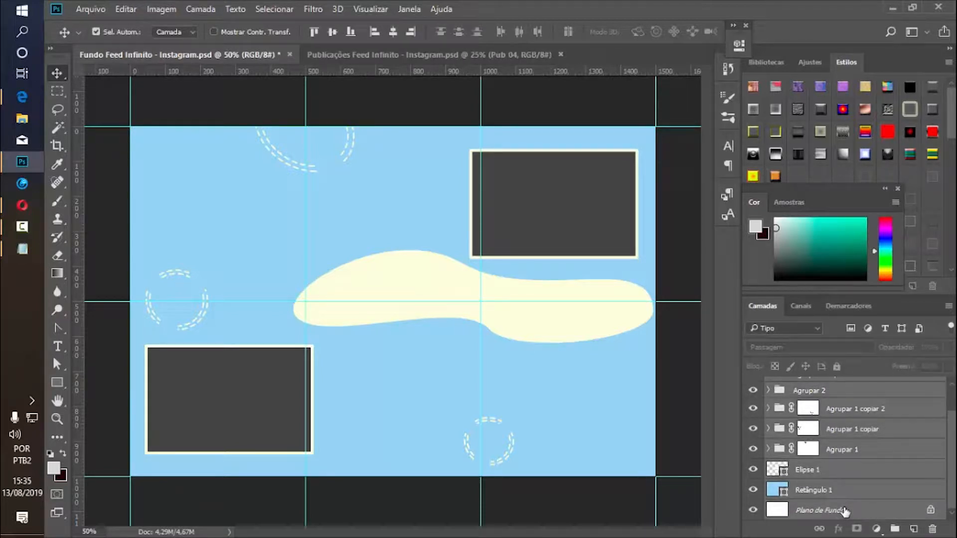
left_click(869, 489, "shift")
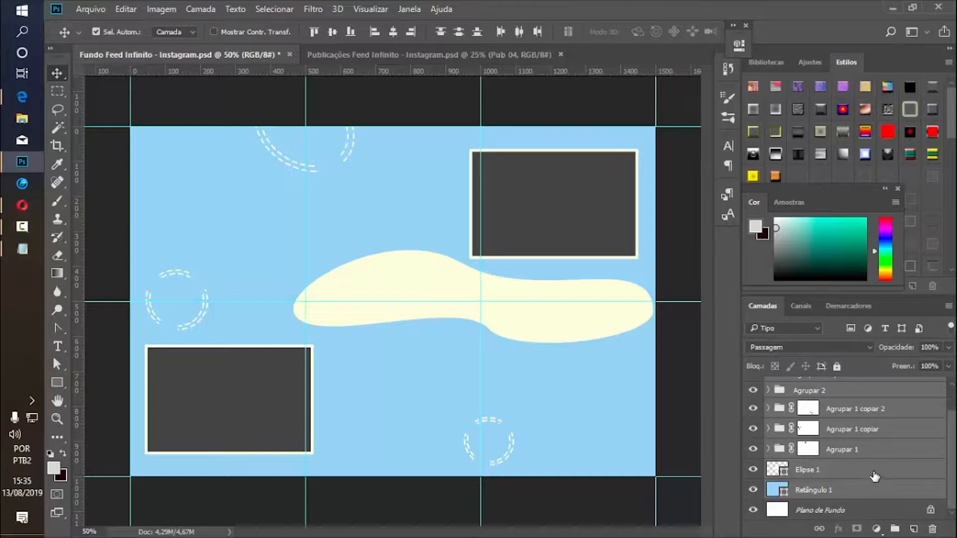
key("ctrl+g")
left_click(753, 406)
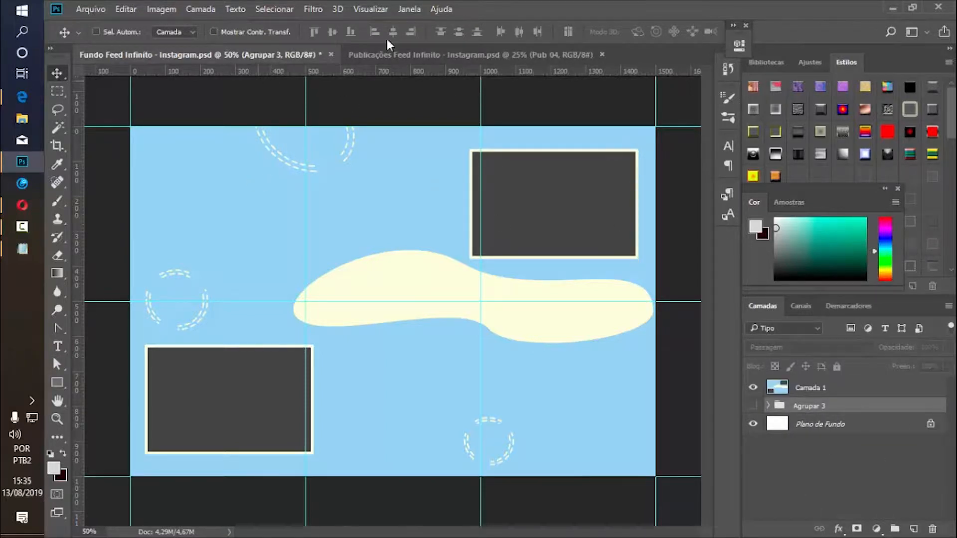
Hide the Plano de Fundo layer and check the merged layer Camada 1 by toggling its visibility, leaving it shown.
left_click(753, 388)
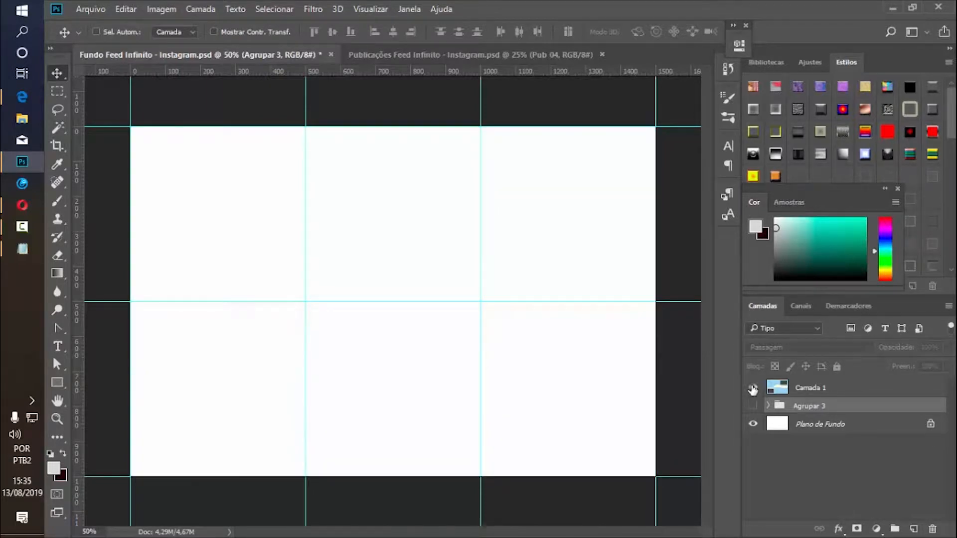
left_click(753, 387)
left_click(753, 388)
left_click(752, 387)
left_click(753, 424)
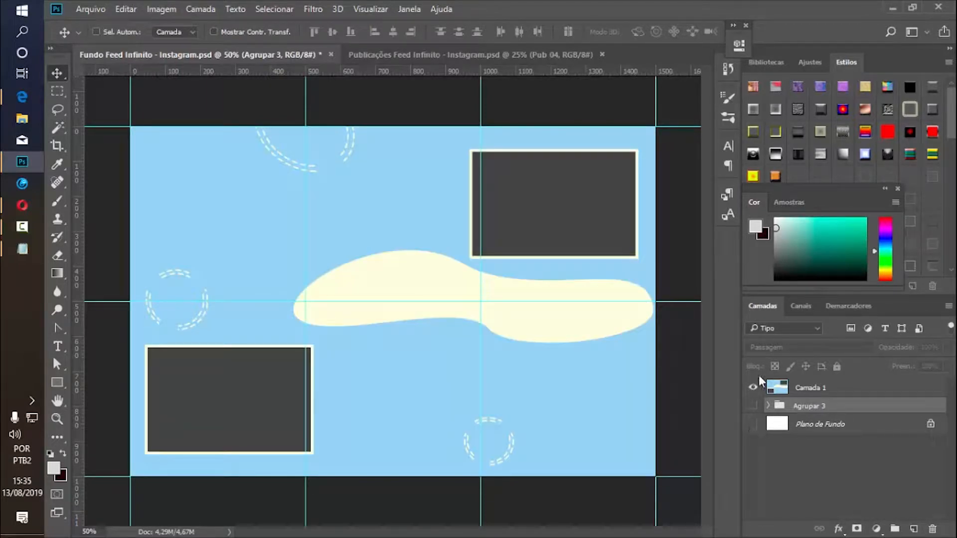
left_click(753, 387)
left_click(753, 388)
left_click(753, 388)
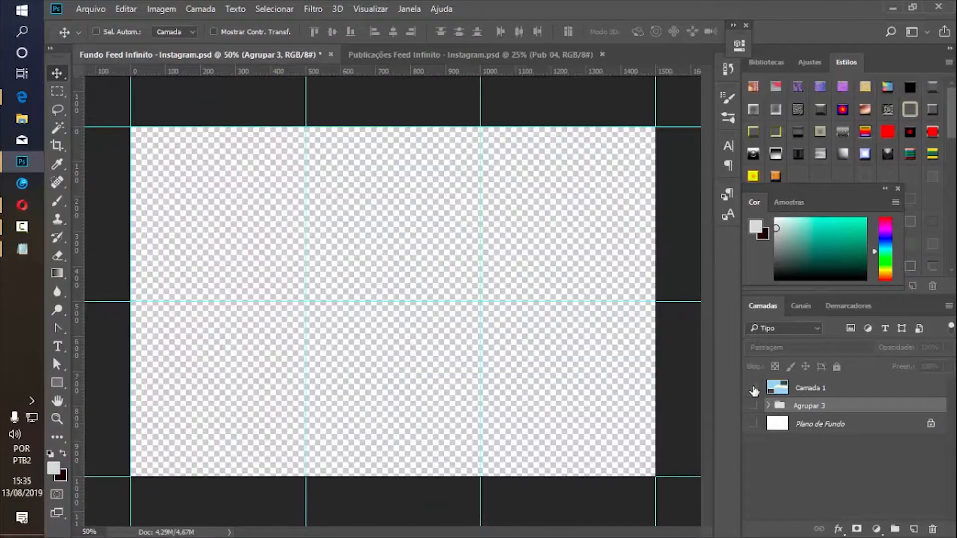
left_click(753, 388)
Cut the lower-right guide square of Camada 1 onto its own new layer, using a rectangular marquee selection.
left_click(794, 389)
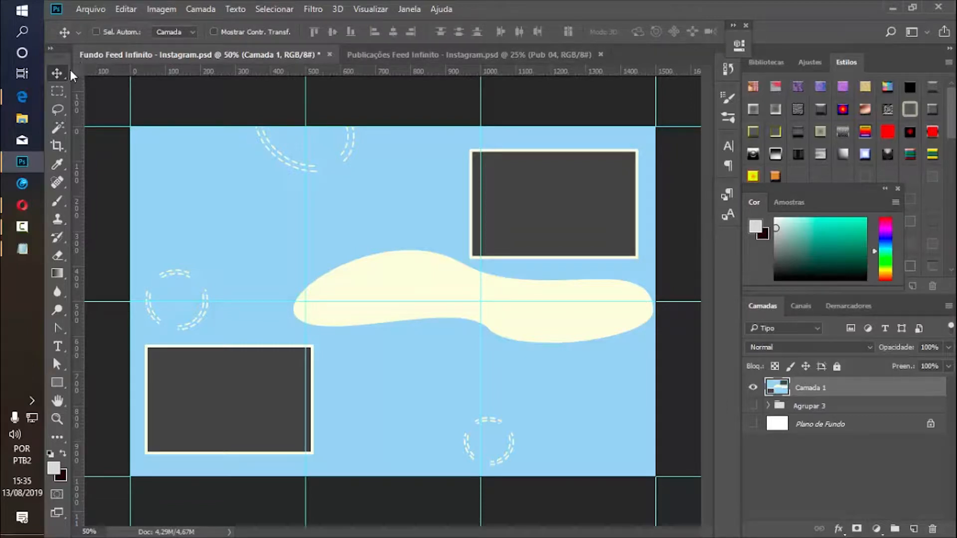
left_click(60, 90)
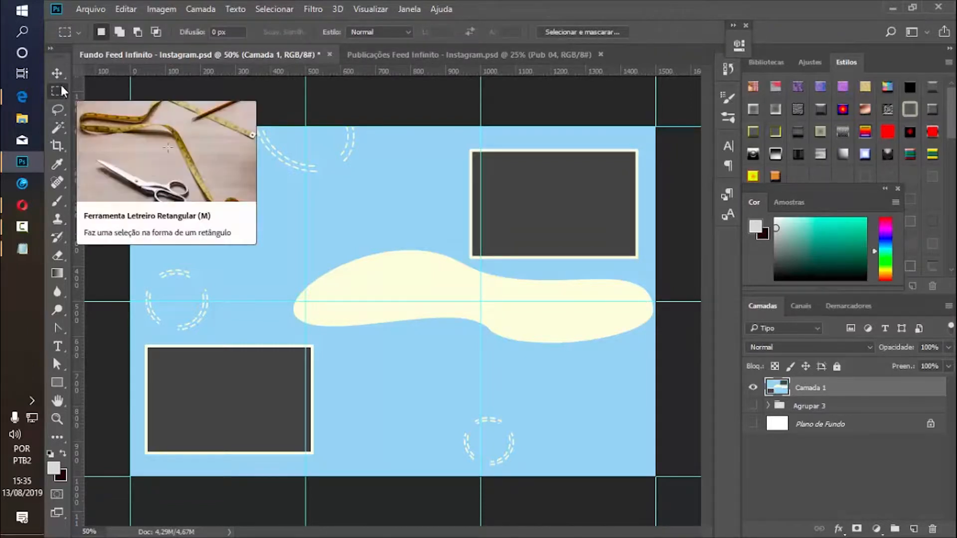
left_click(62, 75)
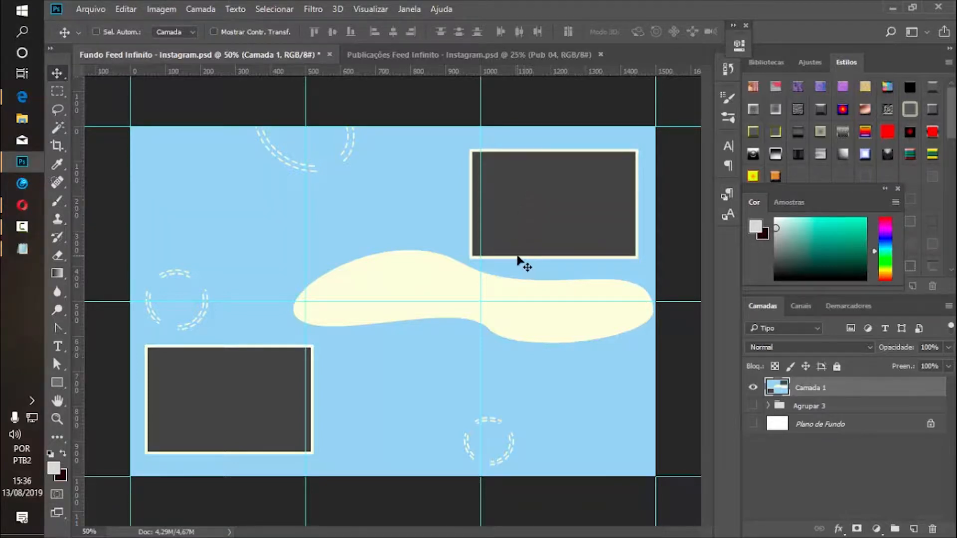
left_click(58, 91)
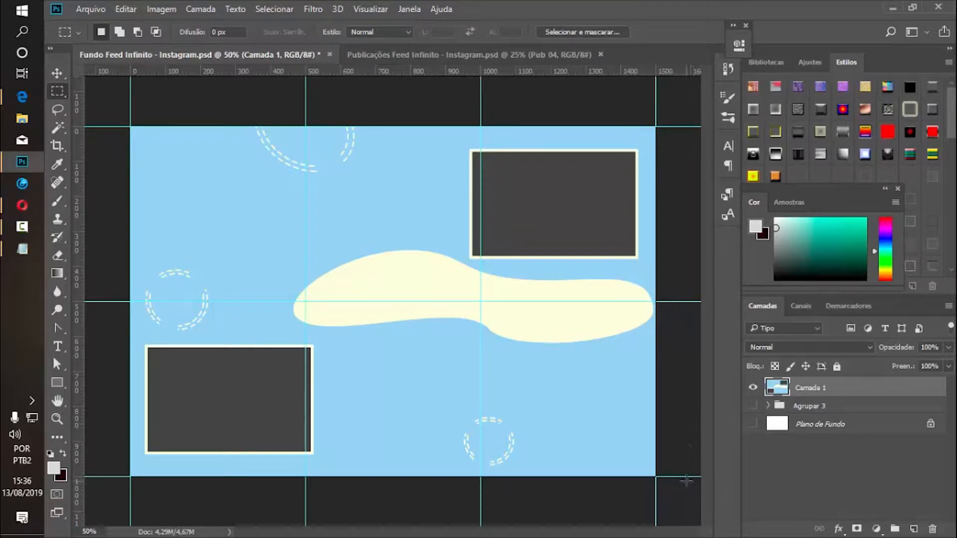
left_click_drag(656, 476, 477, 304)
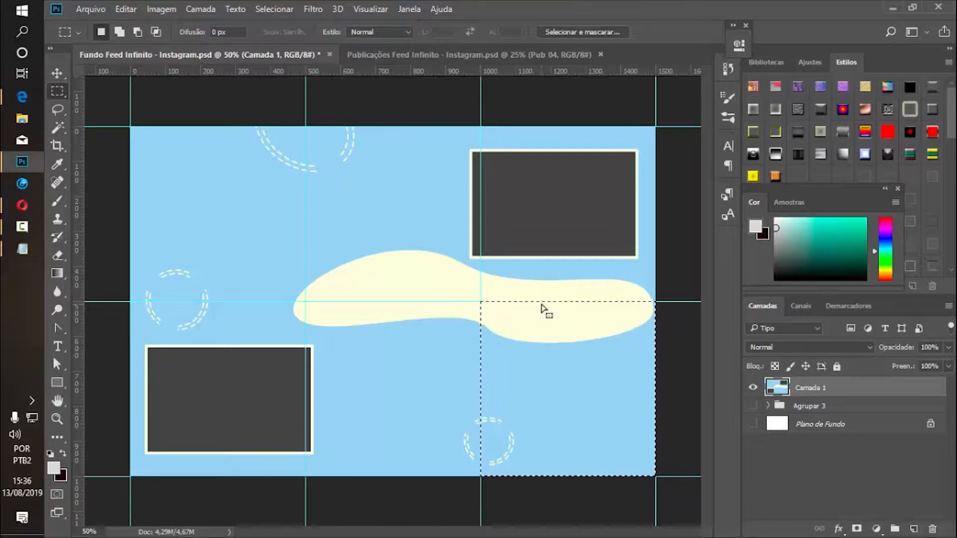
right_click(579, 361)
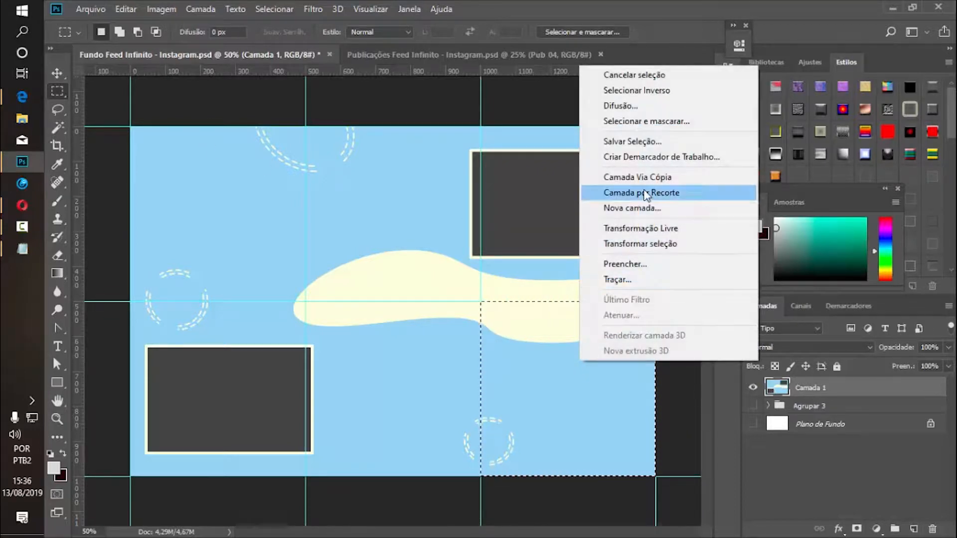
left_click(665, 191)
Cut the lower-middle guide square of Camada 1 onto its own new layer, using a rectangular marquee selection.
left_click(828, 406)
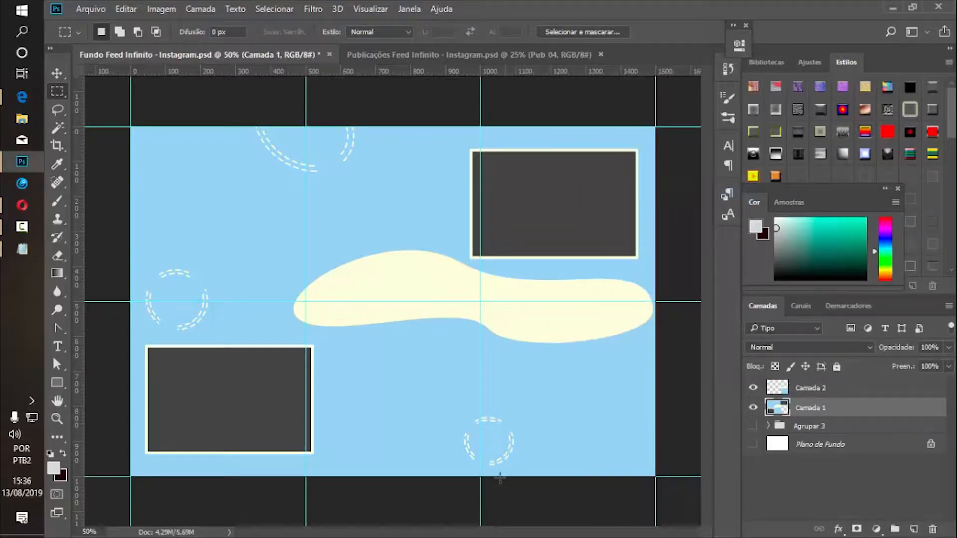
left_click_drag(480, 477, 305, 301)
right_click(394, 351)
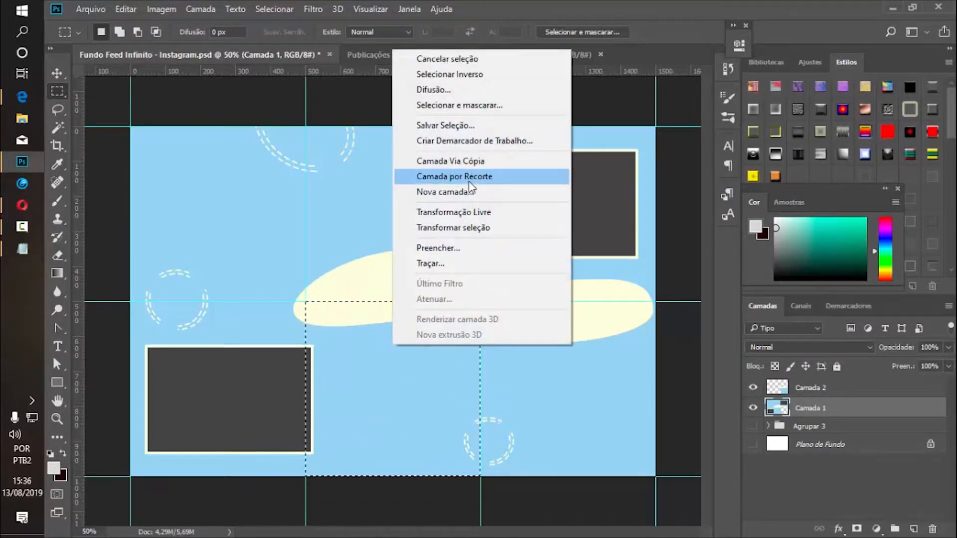
left_click(468, 175)
Cut the lower-left 500 x 500 px guide square of Camada 1 onto its own new layer.
left_click(827, 429)
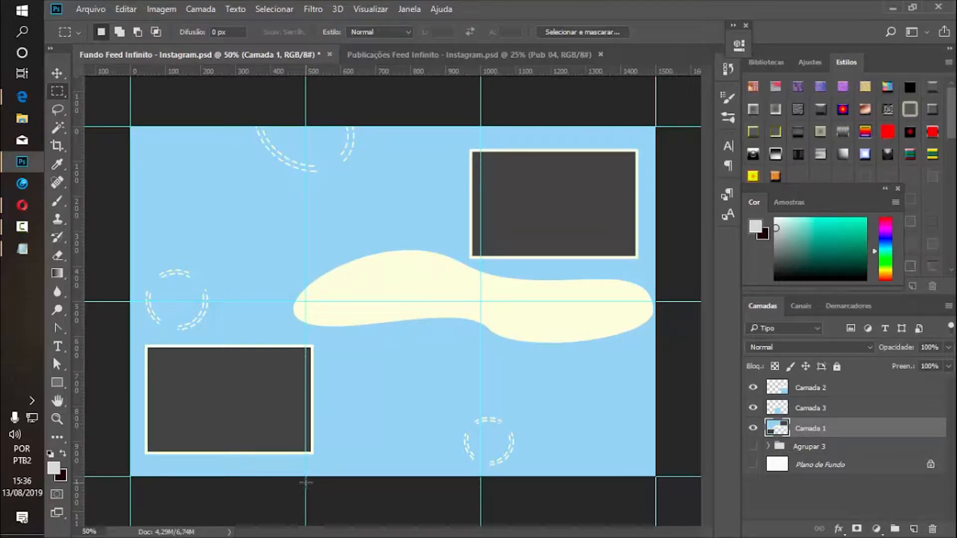
left_click_drag(306, 479, 130, 299)
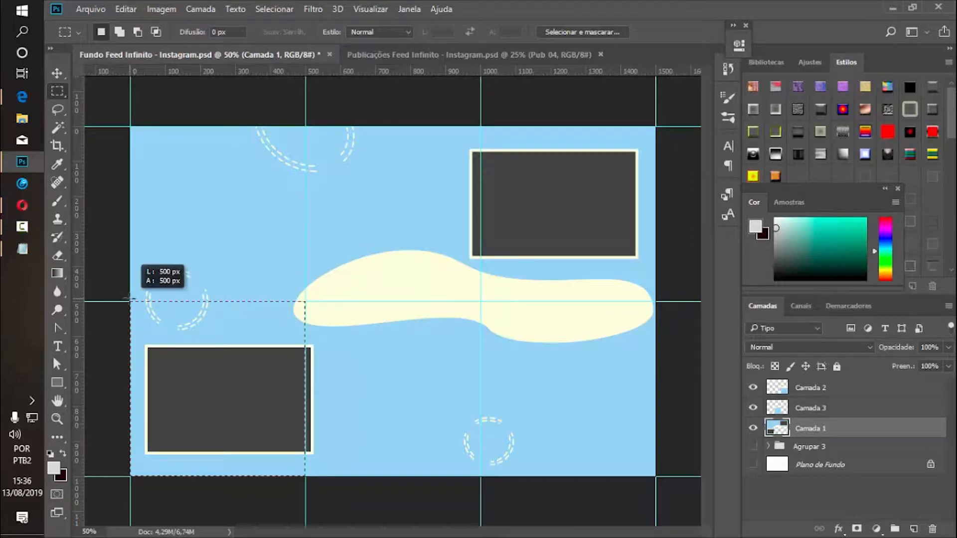
right_click(219, 337)
left_click(279, 161)
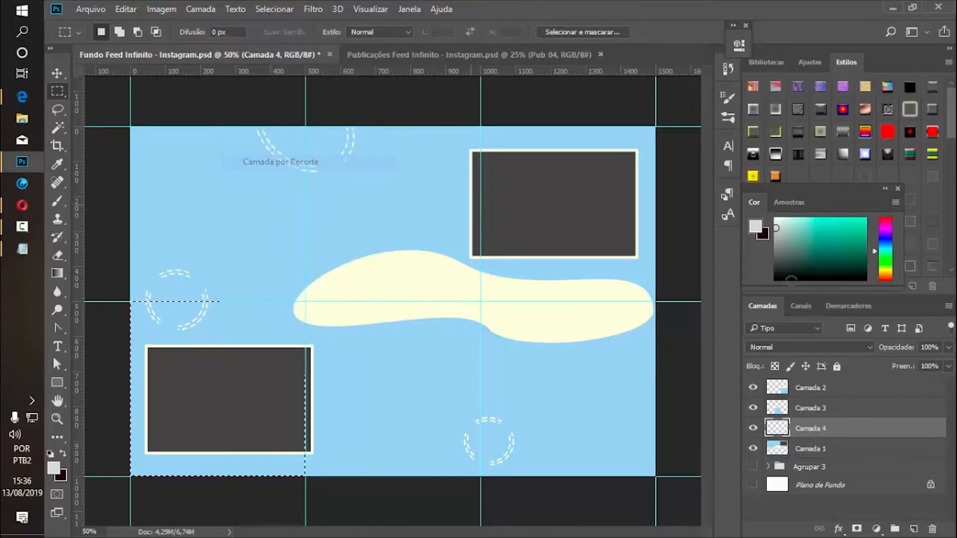
Cut the upper-right guide square of Camada 1 onto its own new layer, using a rectangular marquee selection.
left_click(808, 448)
left_click_drag(655, 126, 481, 301)
right_click(558, 273)
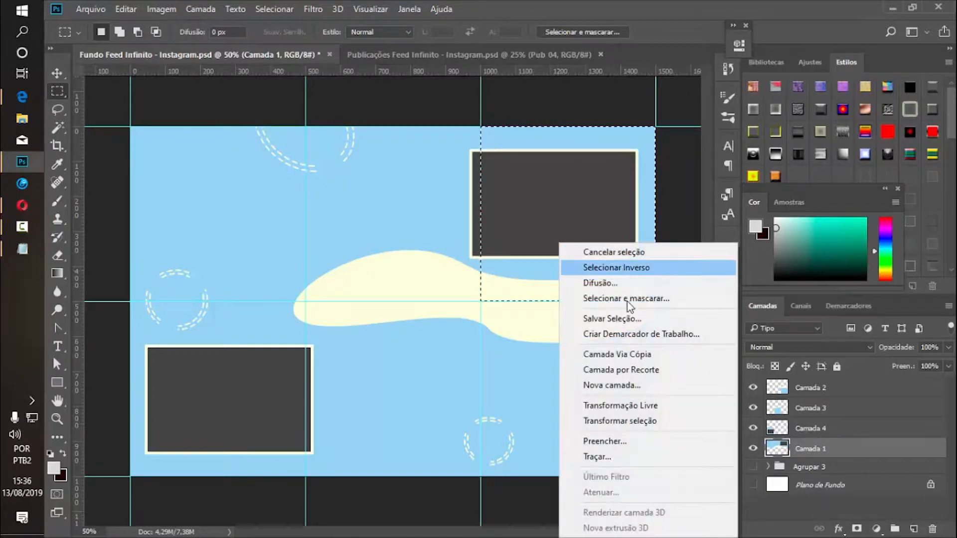
left_click(644, 370)
Cut the upper-middle guide square of Camada 1 onto its own new layer and save the document.
left_click(837, 466)
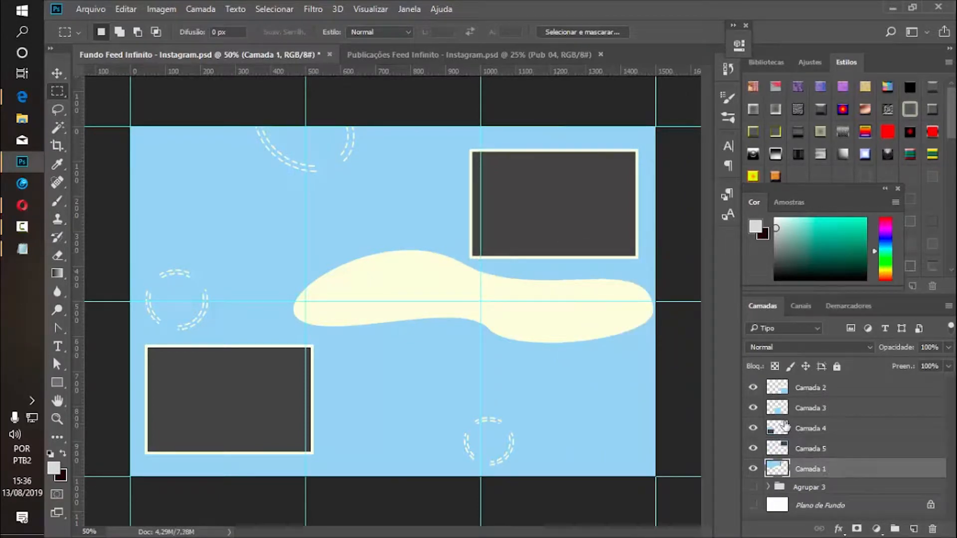
left_click_drag(480, 127, 305, 301)
right_click(367, 216)
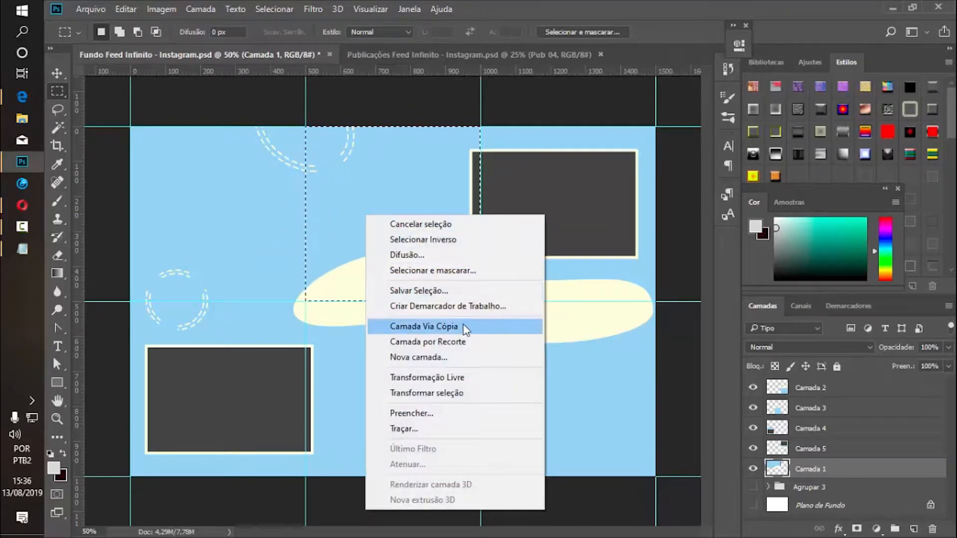
left_click(464, 341)
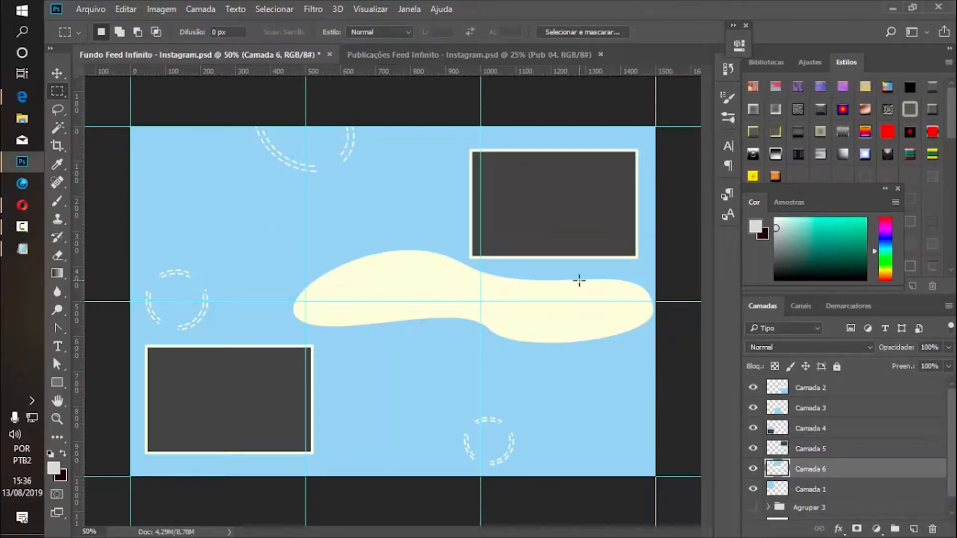
key("ctrl+s")
Copy the lower-right slice Camada 2 onto artboard Pub 01 of Publicações Feed Infinito - Instagram.psd and select the copied layer there.
left_click(57, 75)
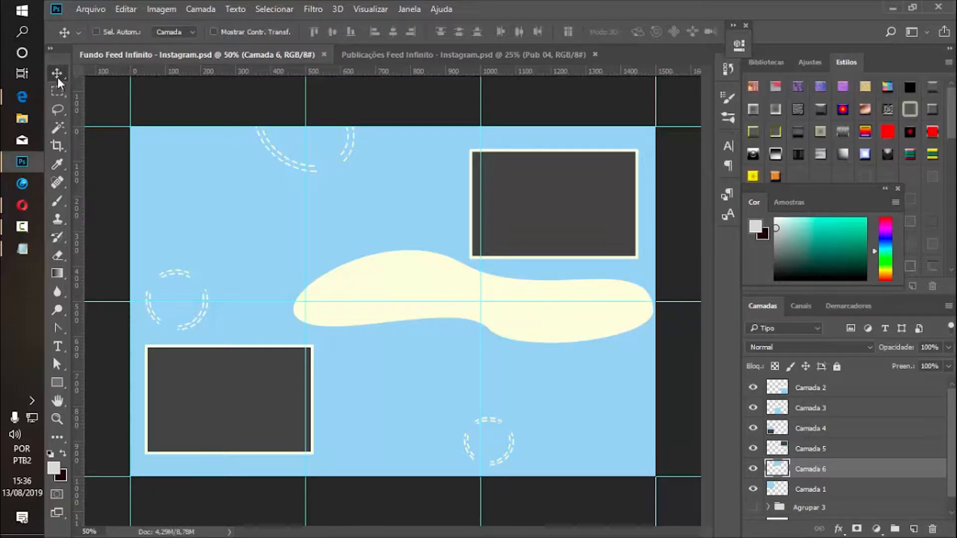
key("ctrl")
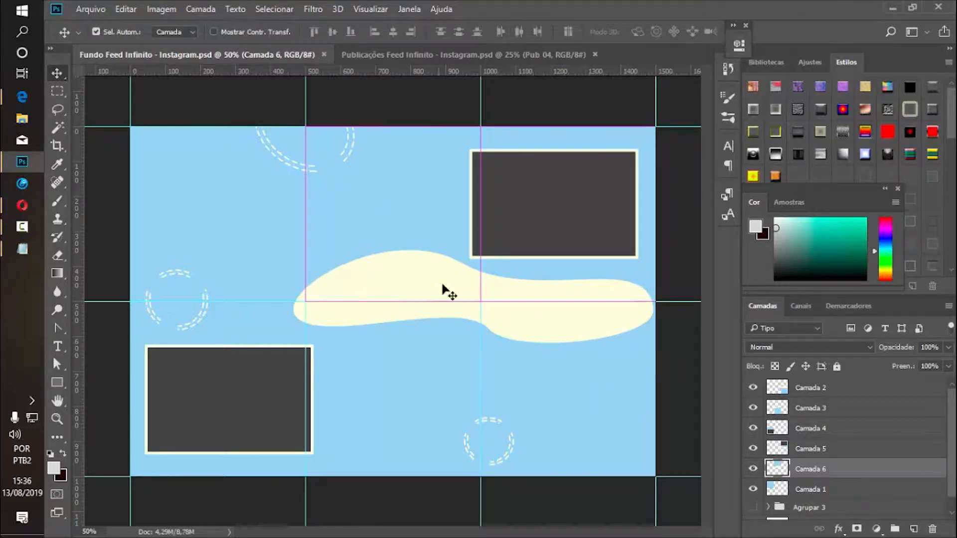
left_click(560, 368)
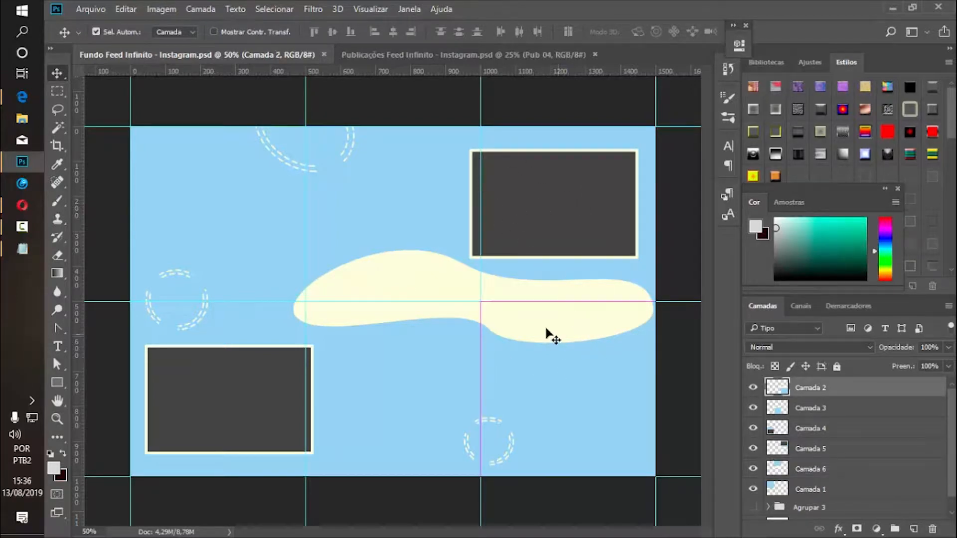
left_click_drag(583, 395, 607, 408)
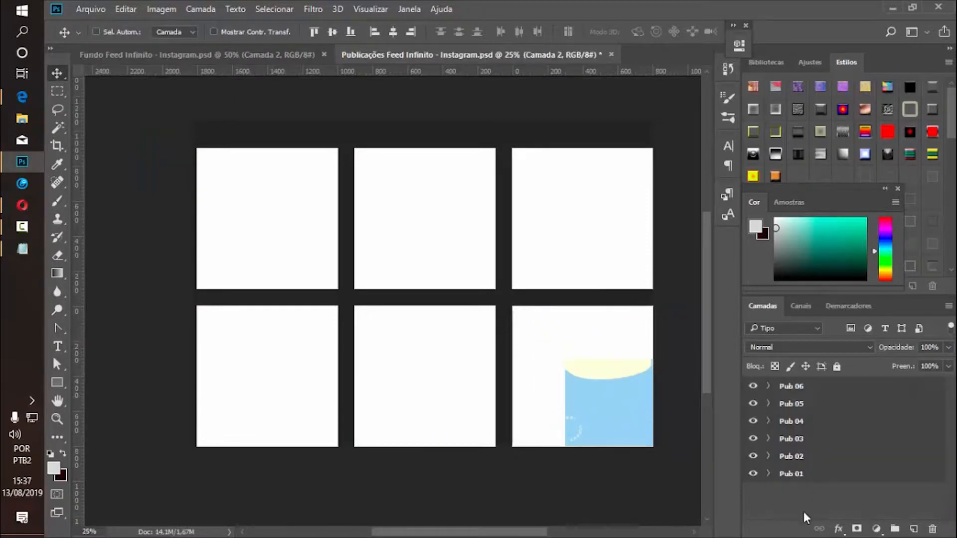
left_click(779, 479)
left_click(768, 473)
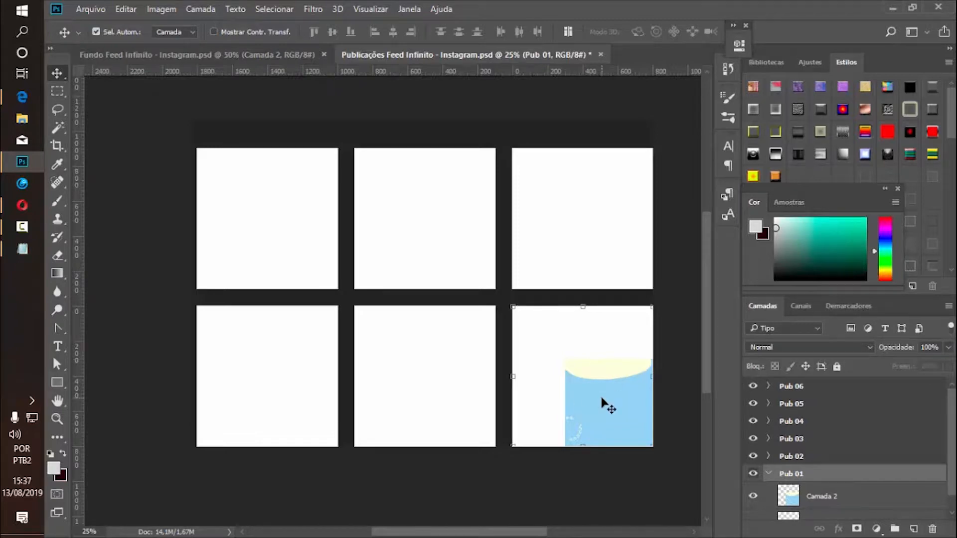
left_click(837, 507)
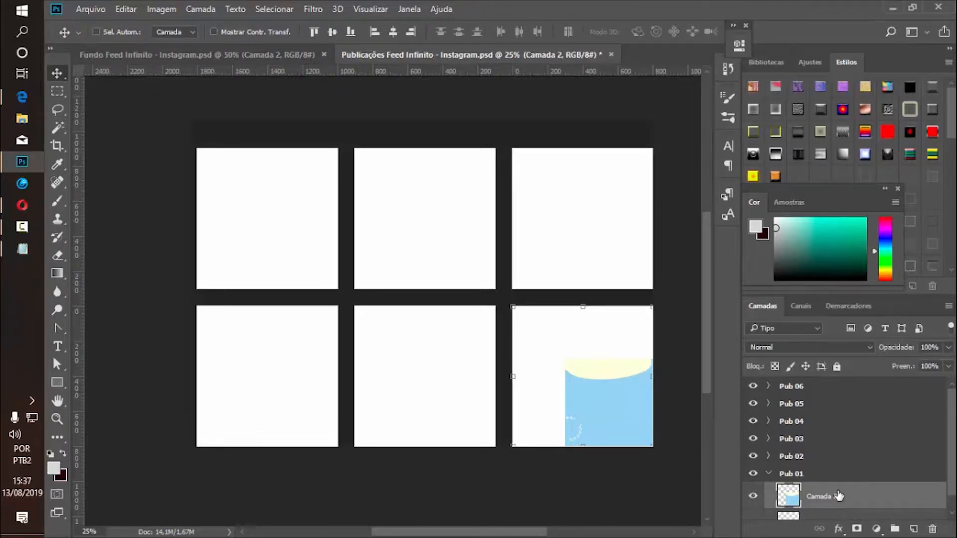
Free-transform Camada 2 in Pub 01, placing its upper-left reference point at X 0 px and Y 0 px.
key("ctrl+t")
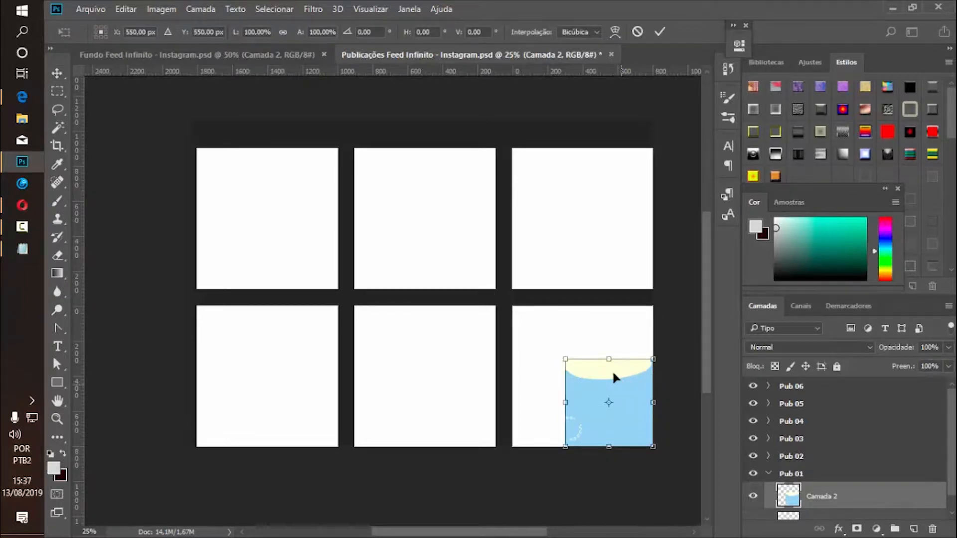
left_click_drag(612, 369, 595, 351)
left_click_drag(595, 354, 606, 365)
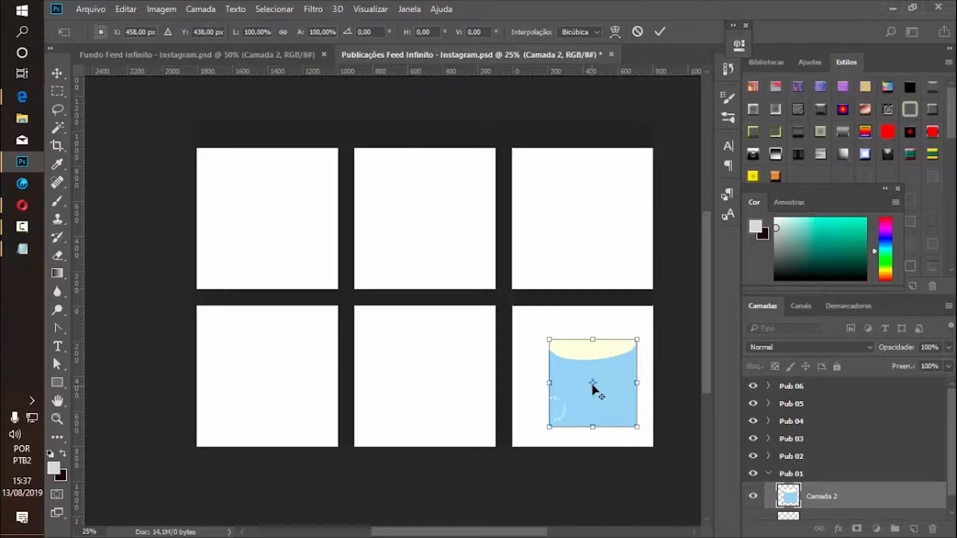
left_click_drag(593, 380, 550, 341)
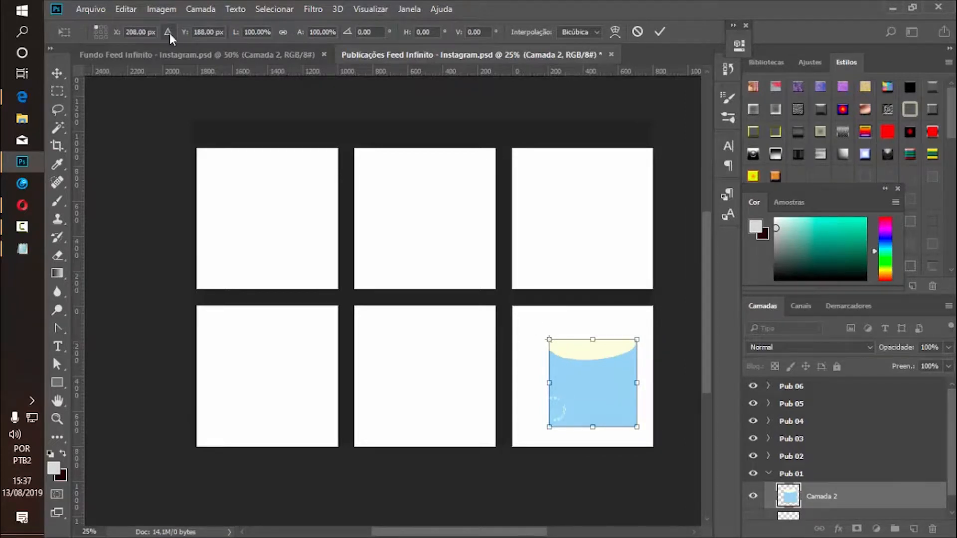
left_click(100, 28)
left_click(96, 28)
type("0")
key("Tab")
type("0")
key("Tab")
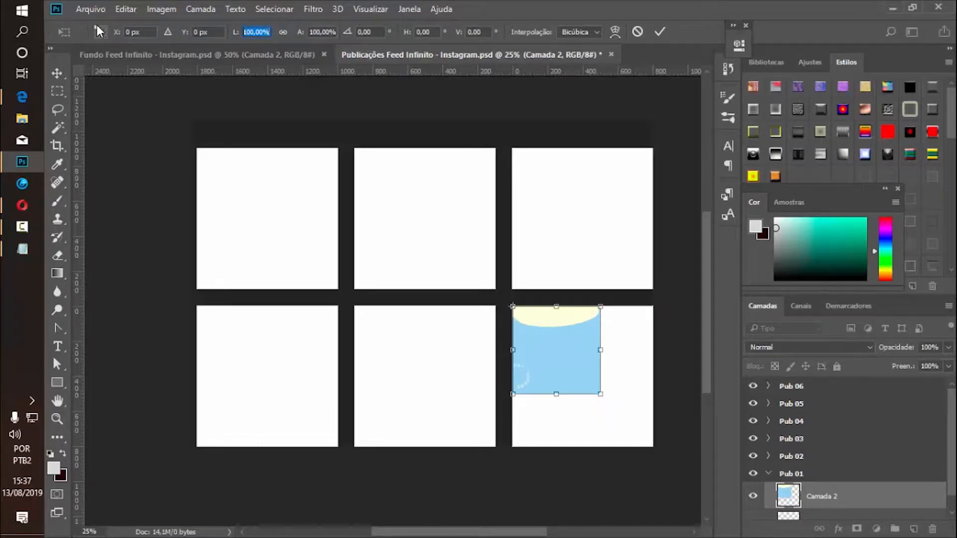
Scale Camada 2 to 160% in width and height so it fills the Pub 01 artboard, and apply the transform.
type("160")
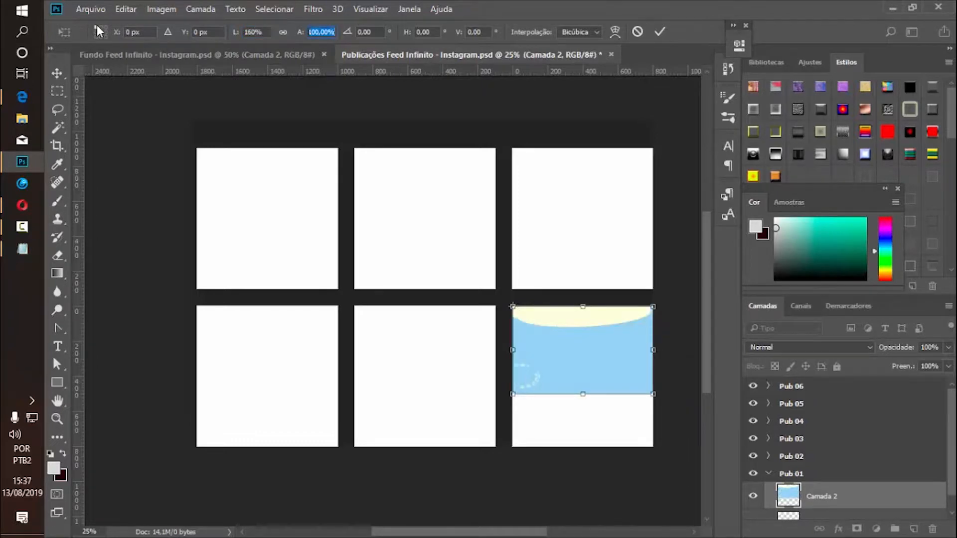
type("160")
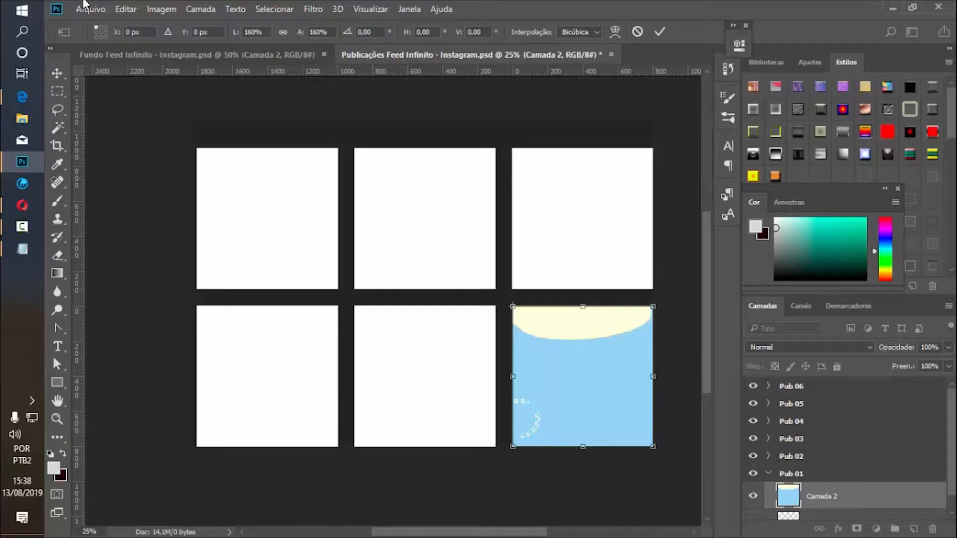
key("Return")
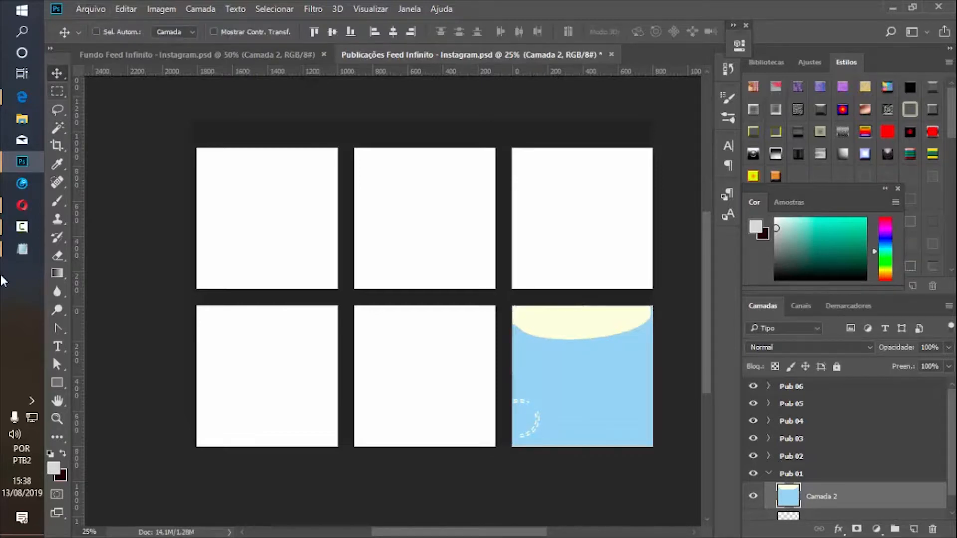
Examine the enlarged slice in Pub 01 at close zoom, checking the quality of the cream shape's curved edge and the dashed circle.
left_click(57, 419)
left_click(645, 357)
left_click(645, 357)
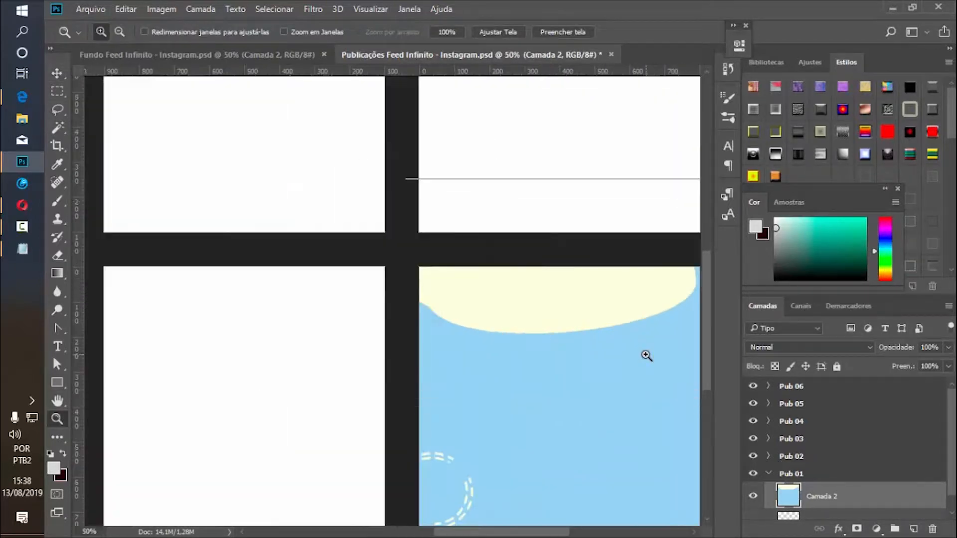
left_click(645, 357)
scroll(702, 309, "down", 3)
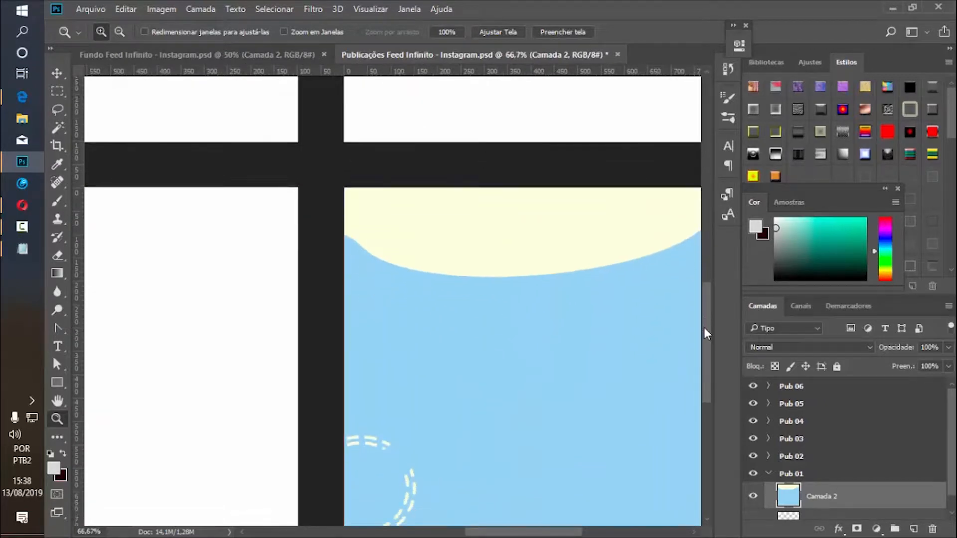
left_click_drag(522, 532, 506, 507)
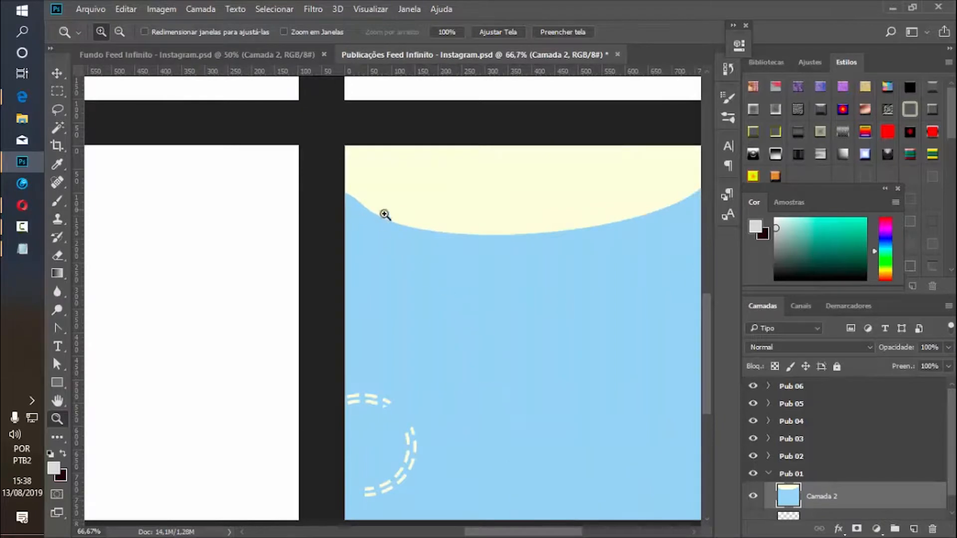
left_click(416, 232)
left_click(411, 224)
left_click(412, 224)
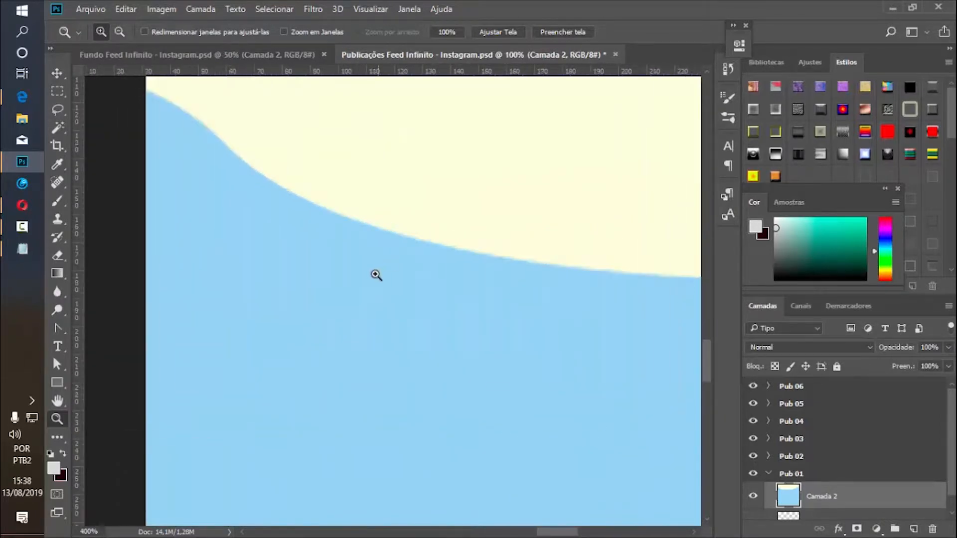
left_click(376, 274, "alt")
left_click(375, 274, "alt")
left_click(375, 274, "alt")
left_click(389, 273, "alt")
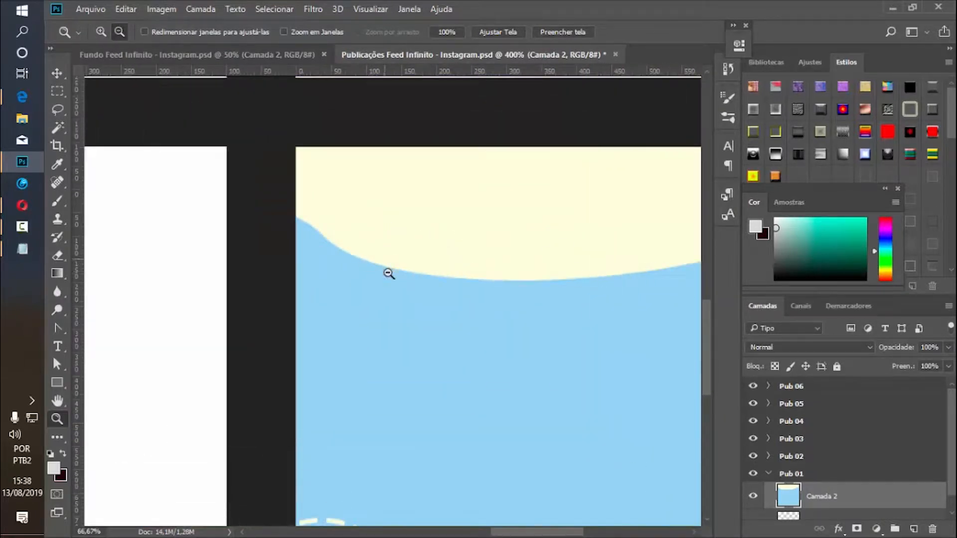
left_click(431, 305, "alt")
left_click(454, 308, "alt")
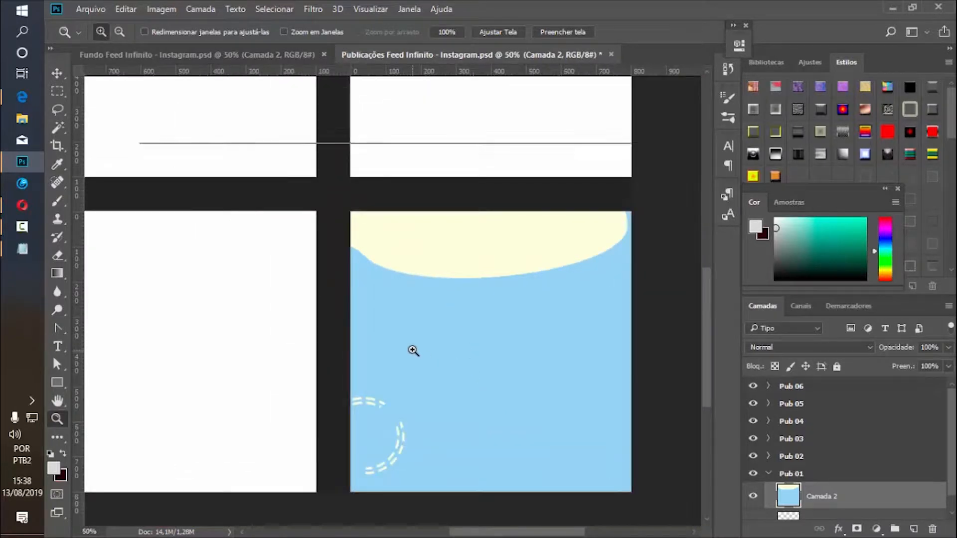
left_click(412, 348)
left_click(446, 386, "alt")
Copy the lower-middle slice Camada 3 from Fundo Feed Infinito - Instagram.psd onto the lower-middle artboard of Publicações Feed Infinito - Instagram.psd.
left_click_drag(516, 532, 448, 531)
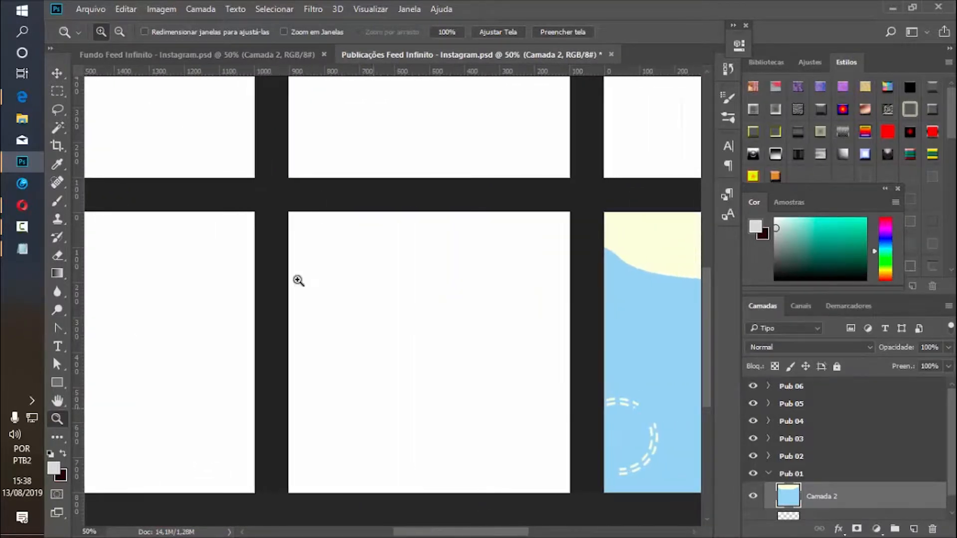
left_click(204, 56)
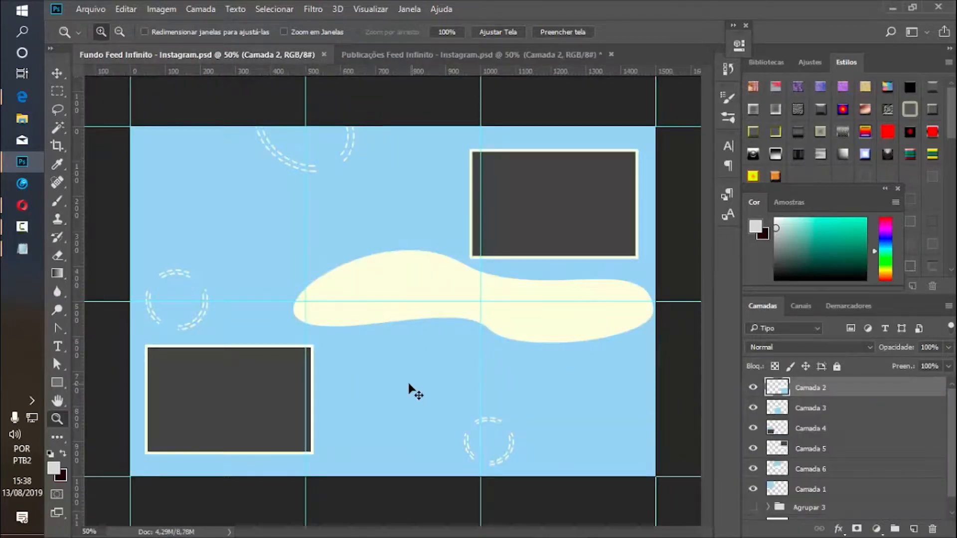
left_click(57, 74)
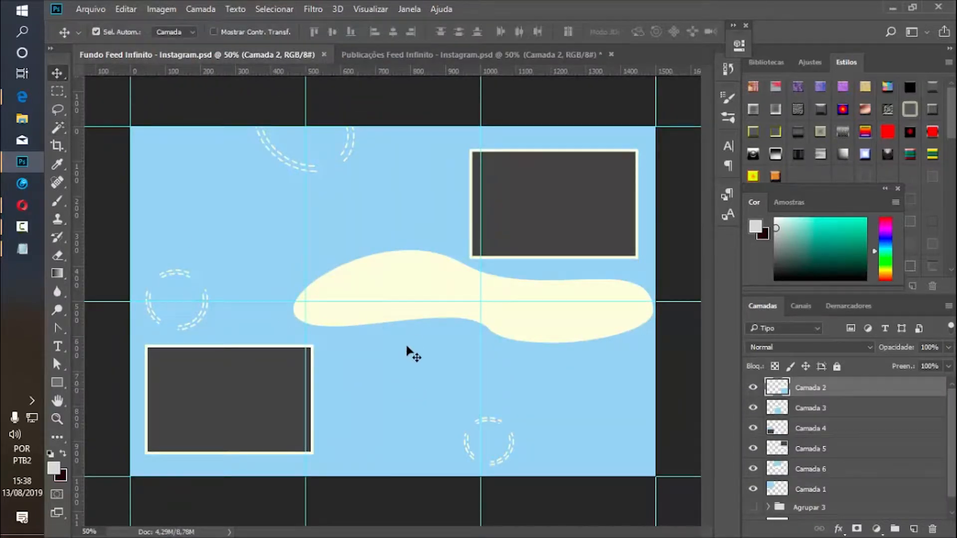
left_click(392, 366)
left_click_drag(357, 423, 392, 52)
left_click(251, 48)
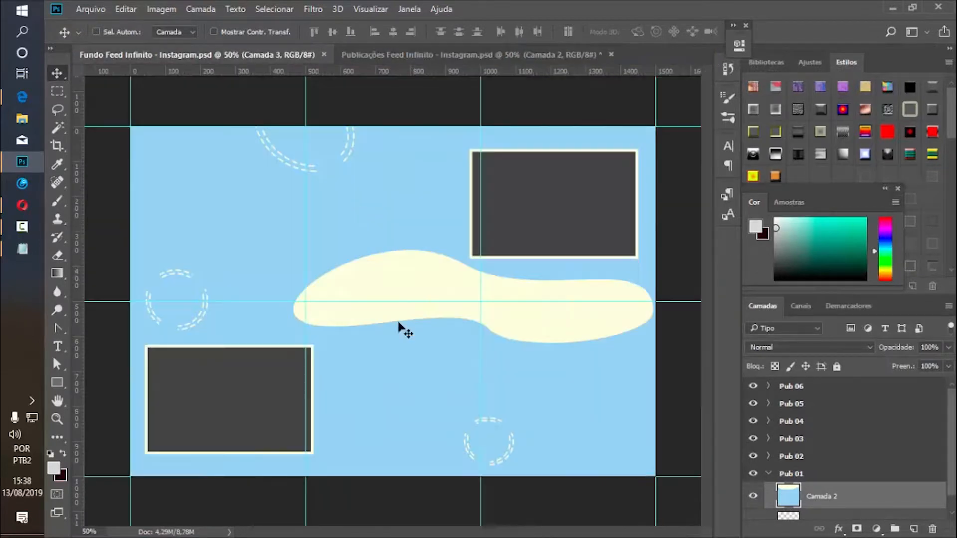
left_click_drag(395, 405, 427, 354)
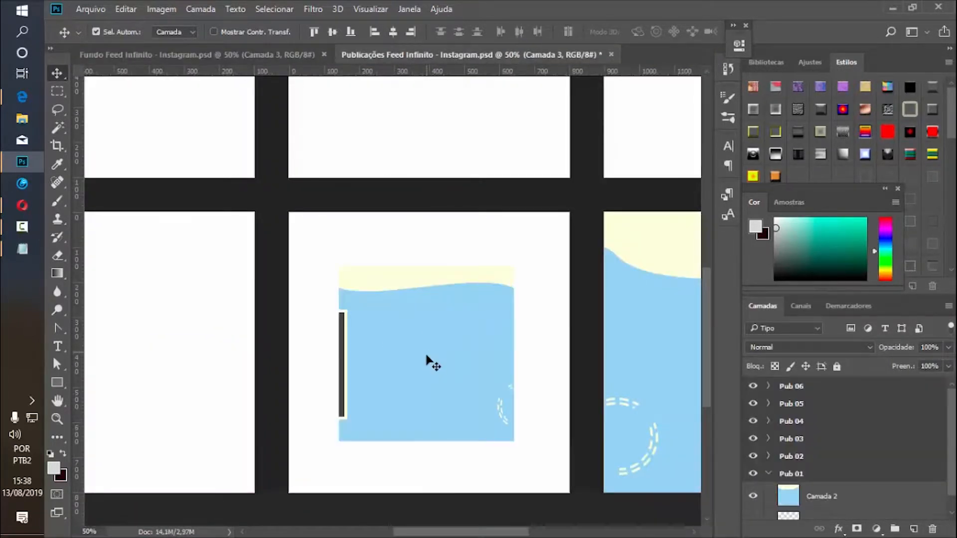
Free-transform Camada 3 on the lower-middle artboard, placing its upper-left reference point at X 0 px and Y 0 px.
key("ctrl+t")
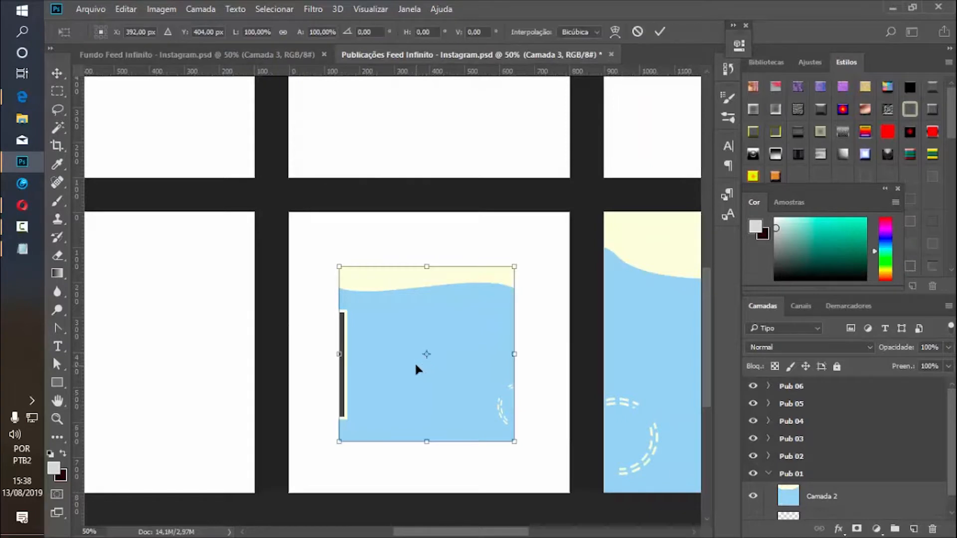
left_click(96, 26)
left_click_drag(153, 35, 2, 40)
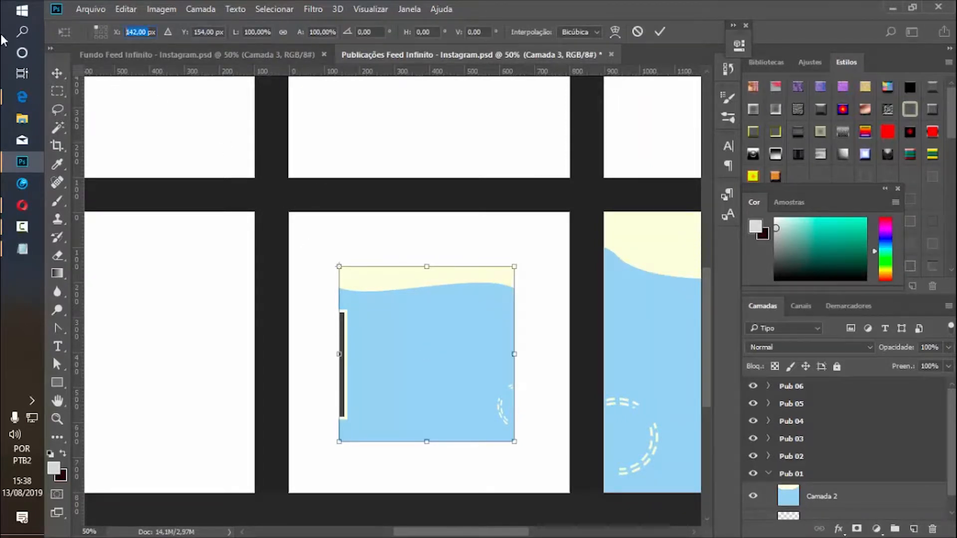
type("0")
key("Tab")
type("0")
key("Tab")
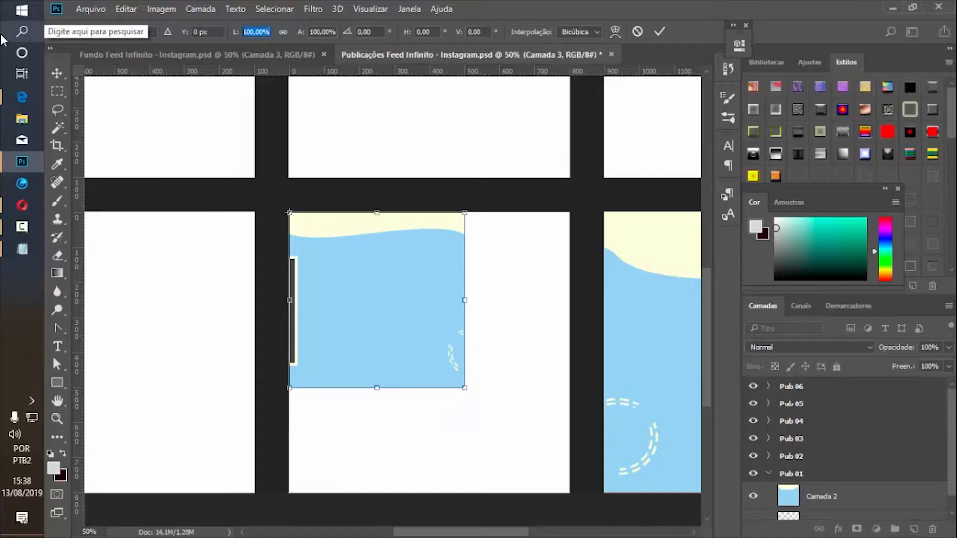
Scale Camada 3 to 160% in width and height so it fills the lower-middle artboard, and apply the transform.
type("160")
key("Tab")
type("160")
key("Return")
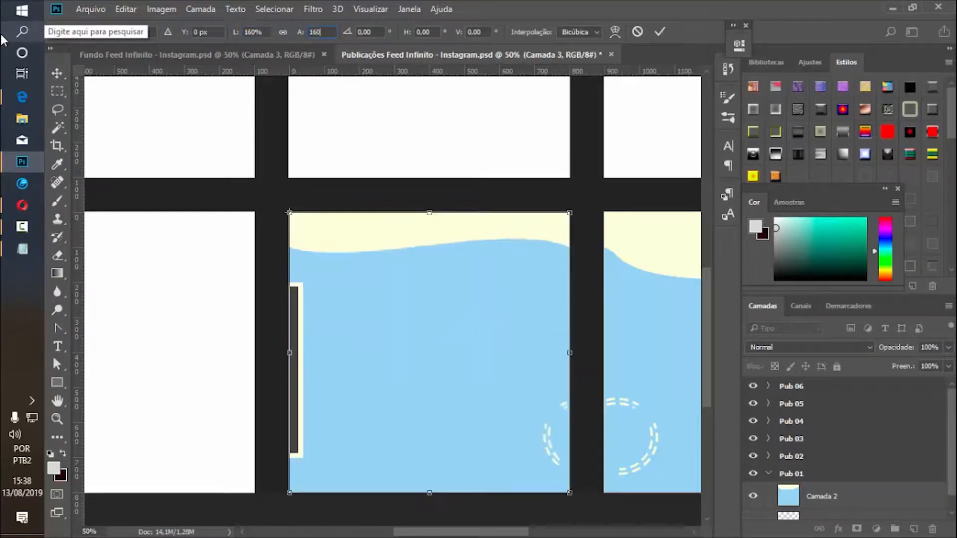
key("Return")
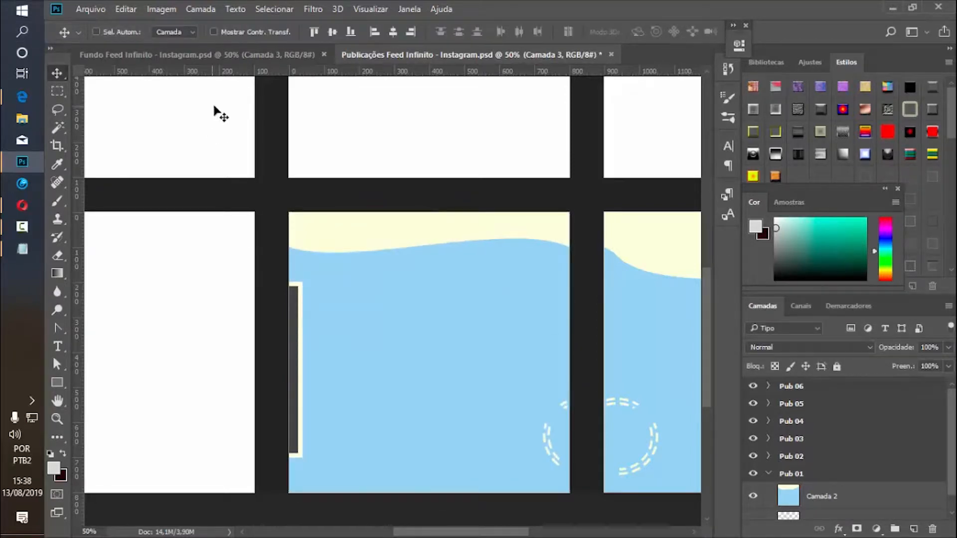
Copy the lower-left slice Camada 4 from Fundo Feed Infinito - Instagram.psd onto the lower-left artboard of Publicações Feed Infinito - Instagram.psd.
left_click(268, 59)
left_click(164, 456, "ctrl")
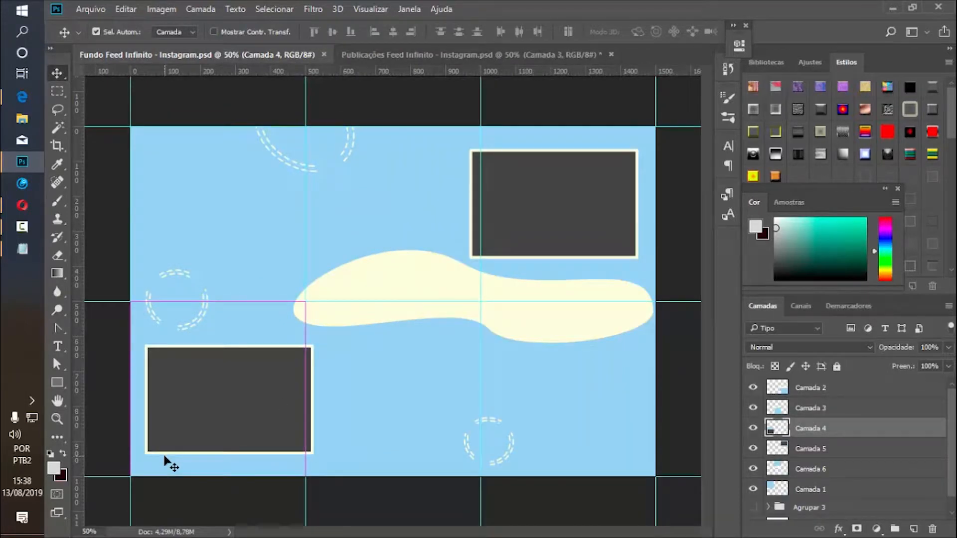
left_click_drag(246, 299, 175, 316)
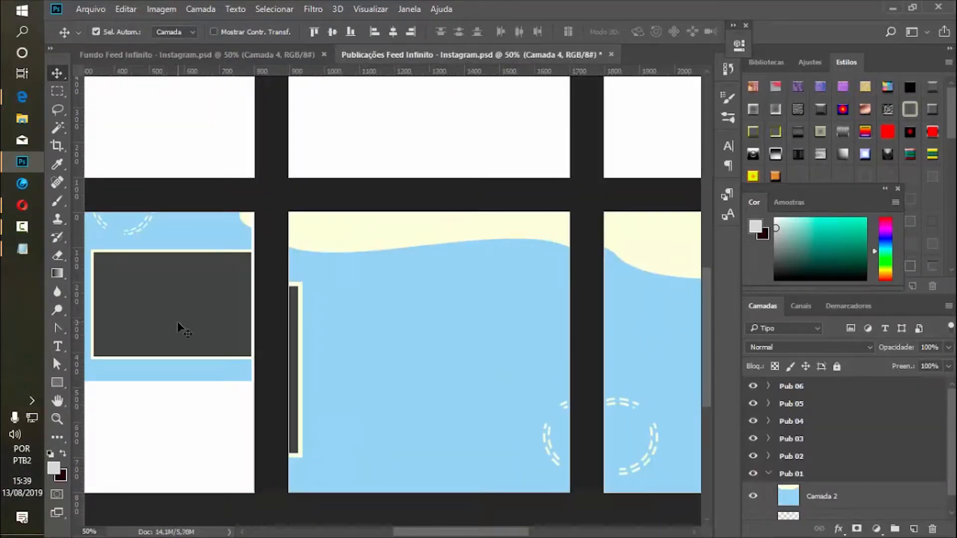
Free-transform Camada 4 on the lower-left artboard, placing its upper-left reference point at X 0 px and Y 0 px.
key("ctrl+t")
left_click(96, 28)
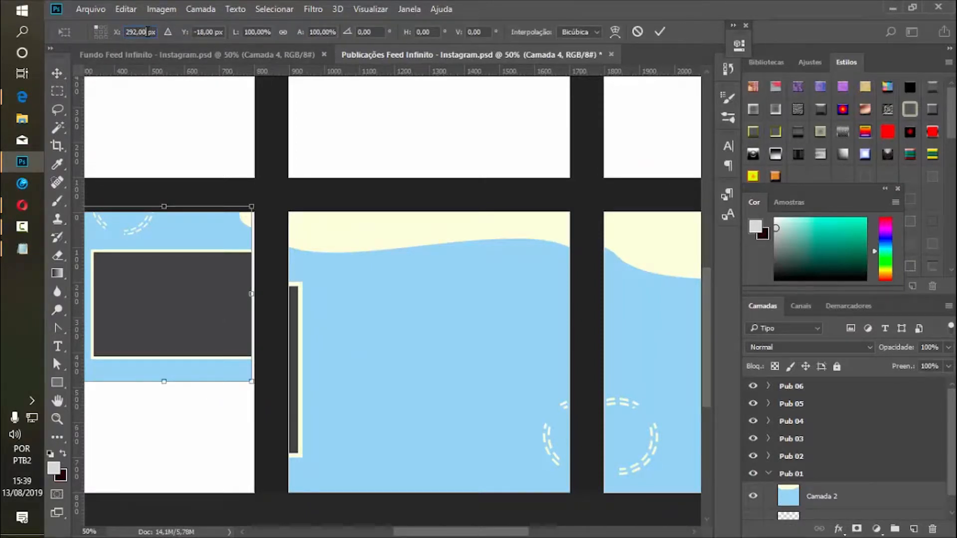
left_click_drag(148, 32, 2, 1)
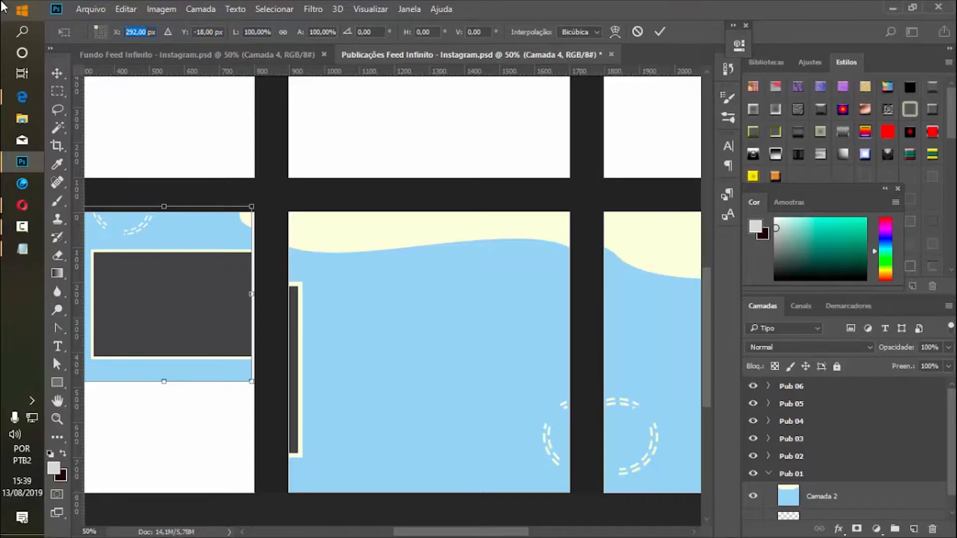
type("0")
key("Tab")
type("0")
key("Tab")
Scale Camada 4 to 160% in width and height so it fills the lower-left artboard, and apply the transform.
type("160")
key("Tab")
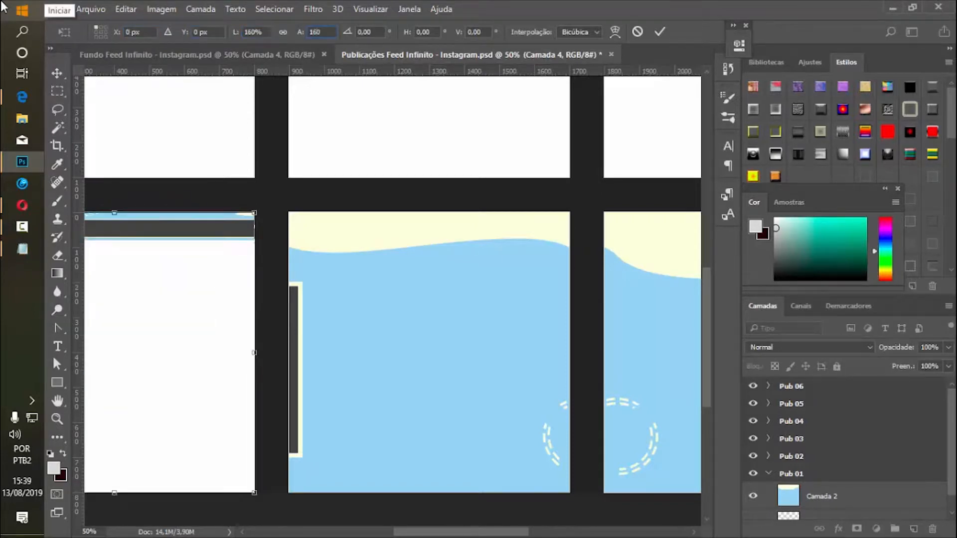
key("Return")
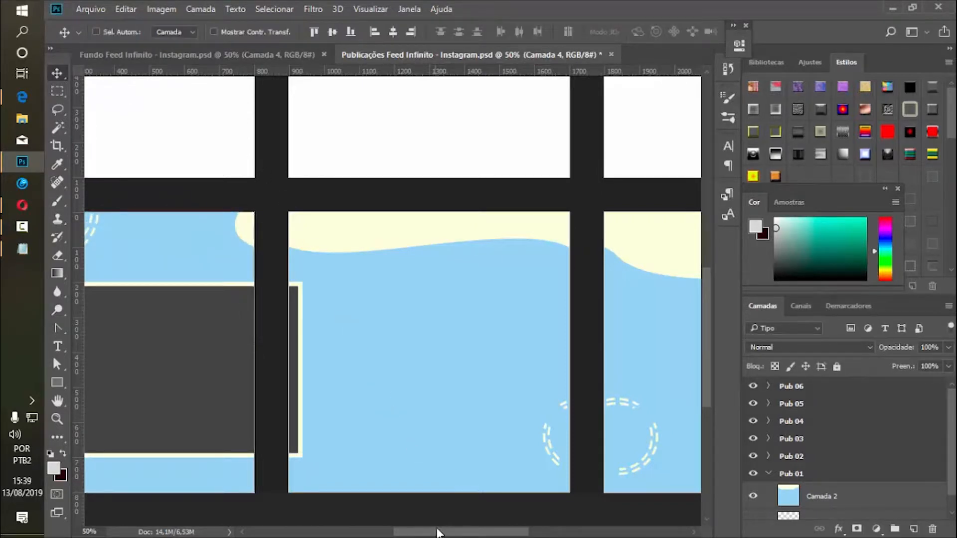
Copy the upper-right slice Camada 5 from Fundo Feed Infinito - Instagram.psd onto the upper-right artboard of Publicações Feed Infinito - Instagram.psd.
left_click_drag(438, 531, 503, 535)
left_click_drag(716, 296, 689, 212)
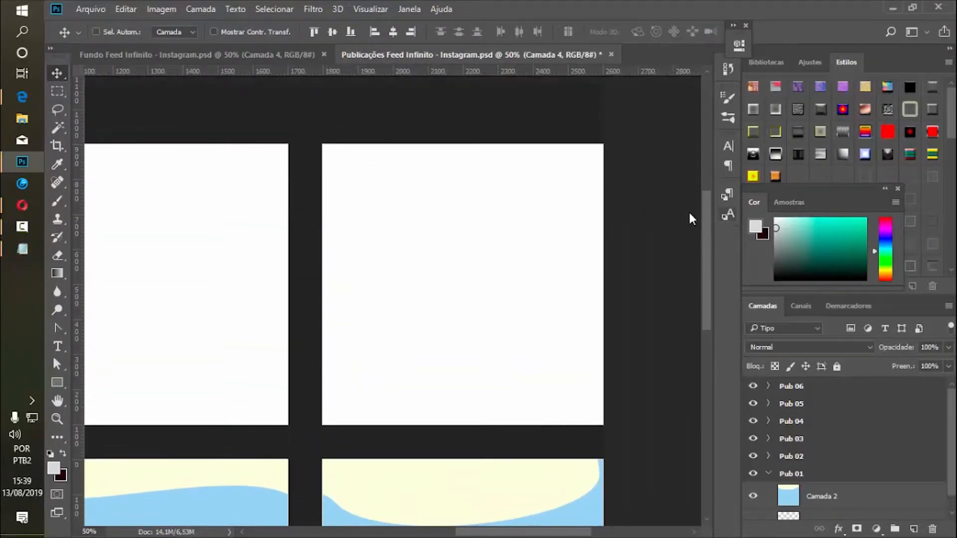
left_click(278, 58)
left_click(570, 204, "ctrl")
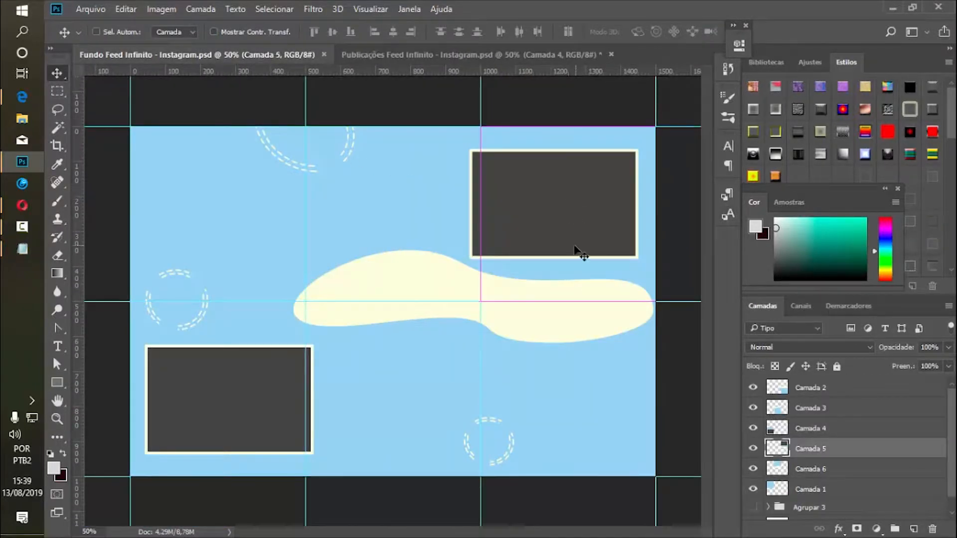
left_click_drag(574, 247, 476, 231)
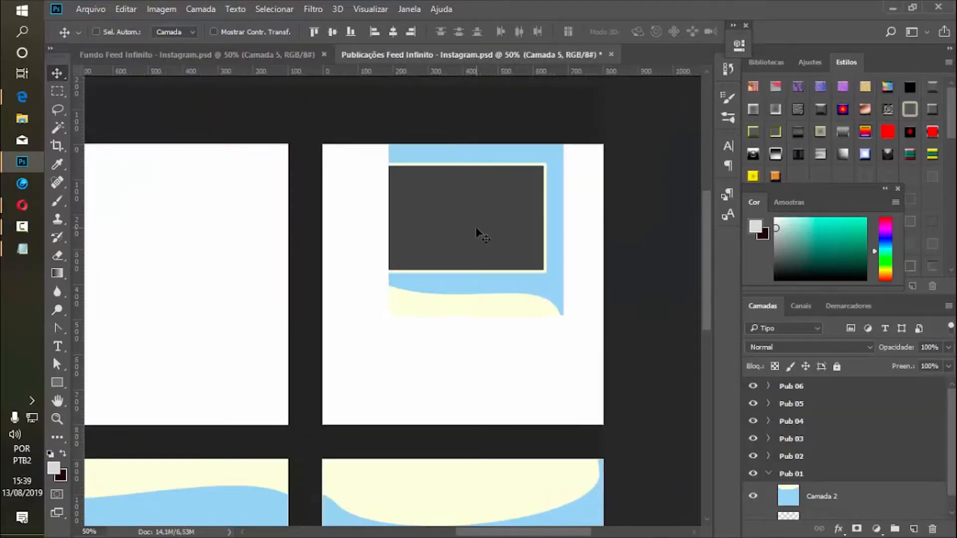
Free-transform Camada 5 on the upper-right artboard, placing its upper-left reference point at X 0 px and Y 0 px.
key("ctrl+t")
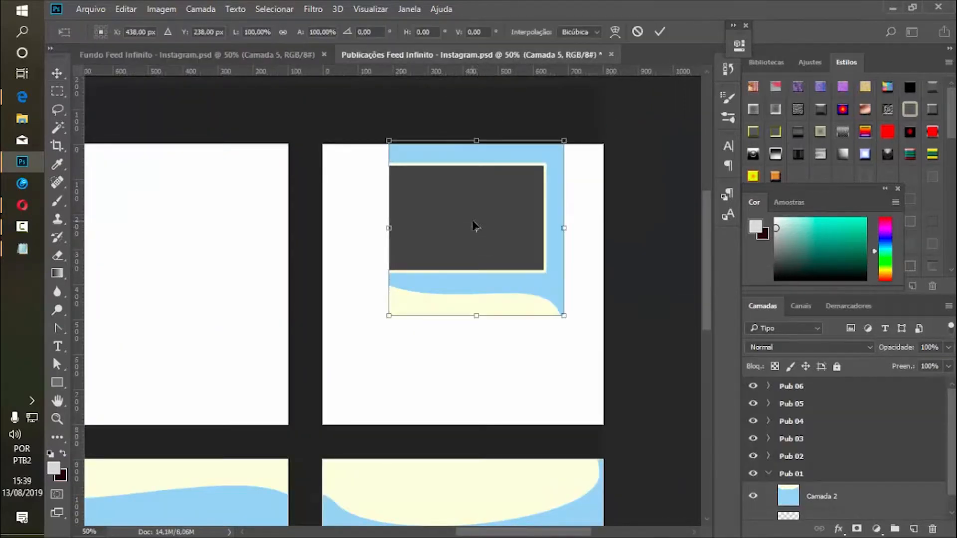
left_click(96, 28)
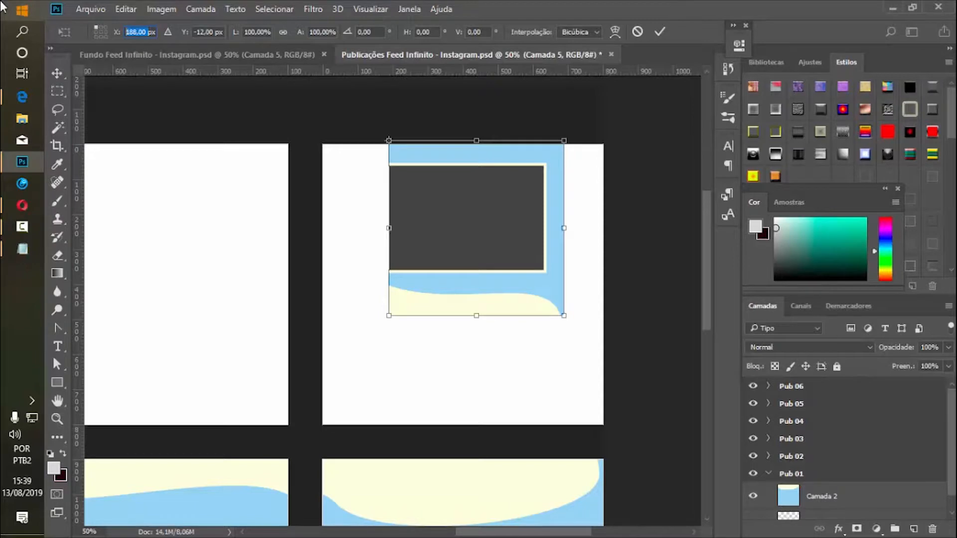
type("0")
key("Tab")
type("0")
key("Tab")
Scale Camada 5 to 160% in width and height so it fills the upper-right artboard, and apply the transform.
type("160")
key("Tab")
type("160")
key("Return")
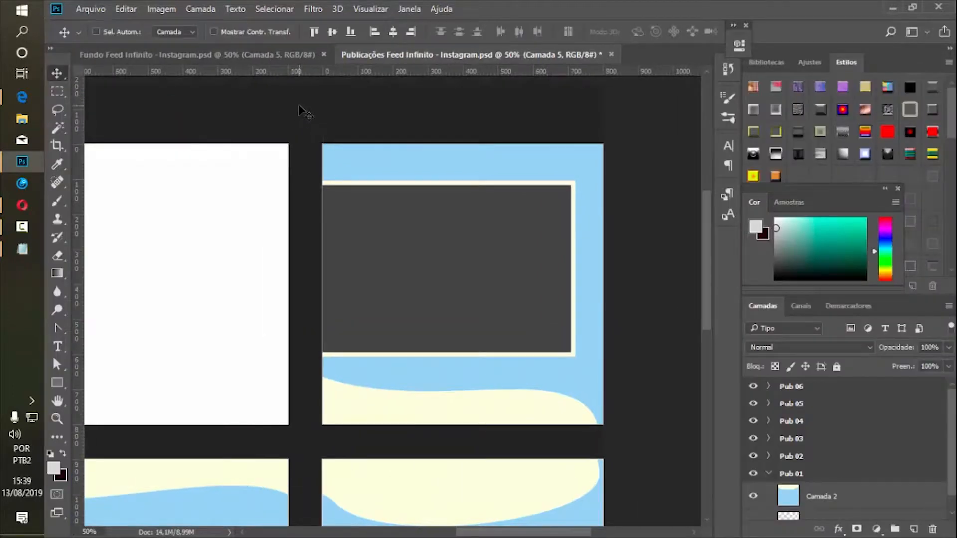
key("Tab")
key("Tab")
key("Tab")
key("Tab")
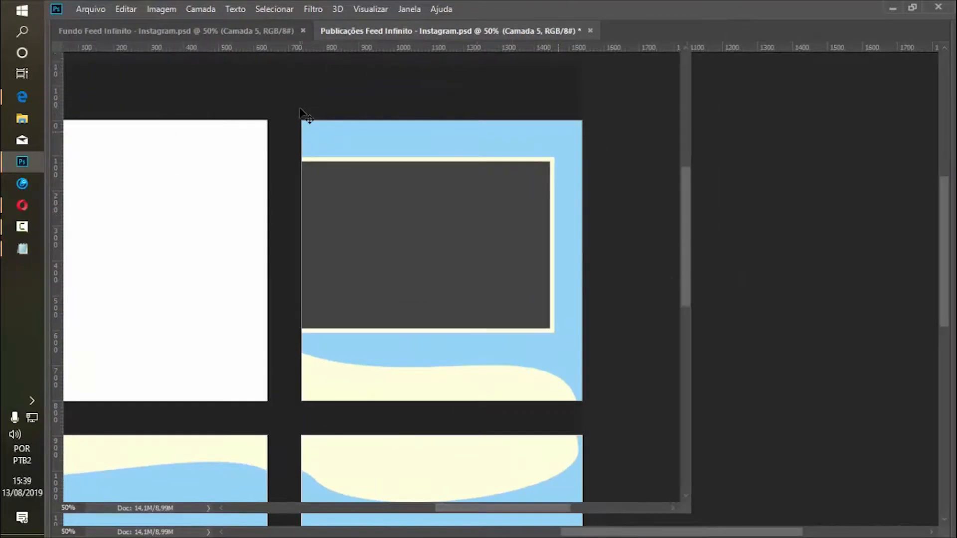
key("Tab")
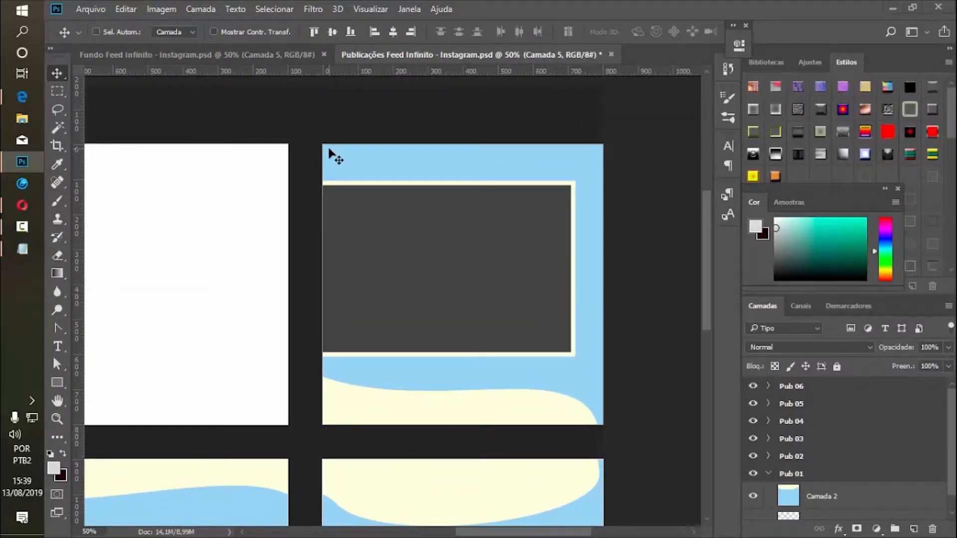
key("alt+Tab")
key("alt+Tab")
key("alt+Tab")
key("alt+Tab")
key("alt+Tab")
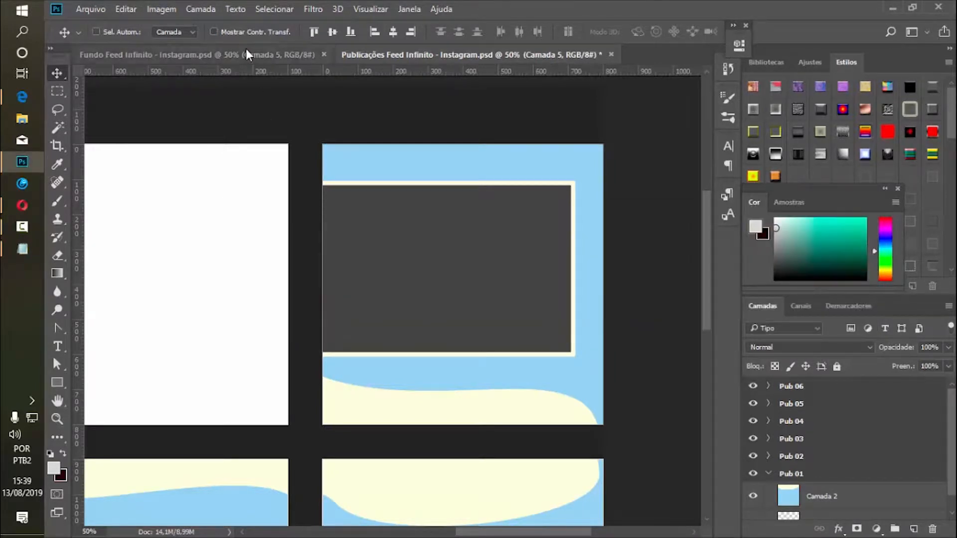
Copy the upper-middle slice Camada 6 from Fundo Feed Infinito - Instagram.psd onto the upper-middle artboard of Publicações Feed Infinito - Instagram.psd.
left_click(246, 51)
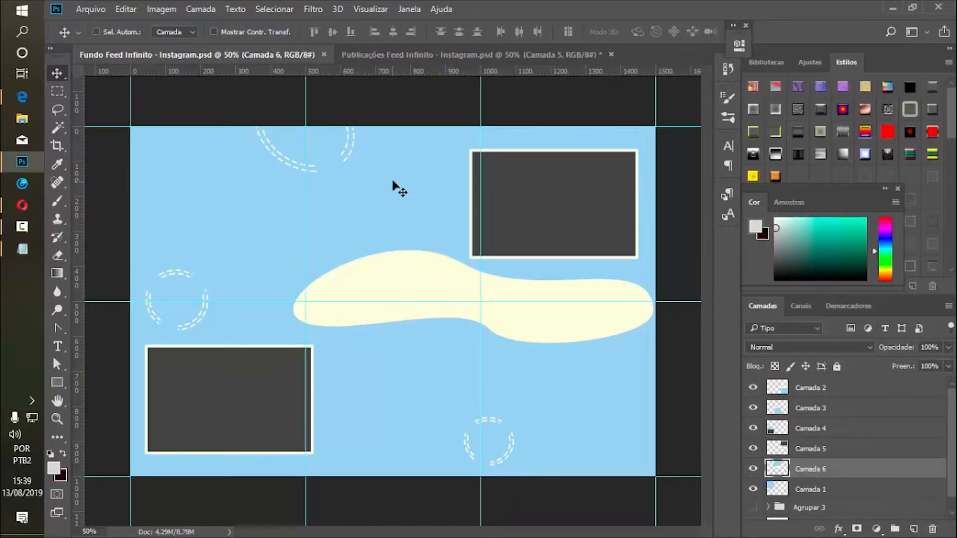
left_click_drag(395, 188, 329, 363)
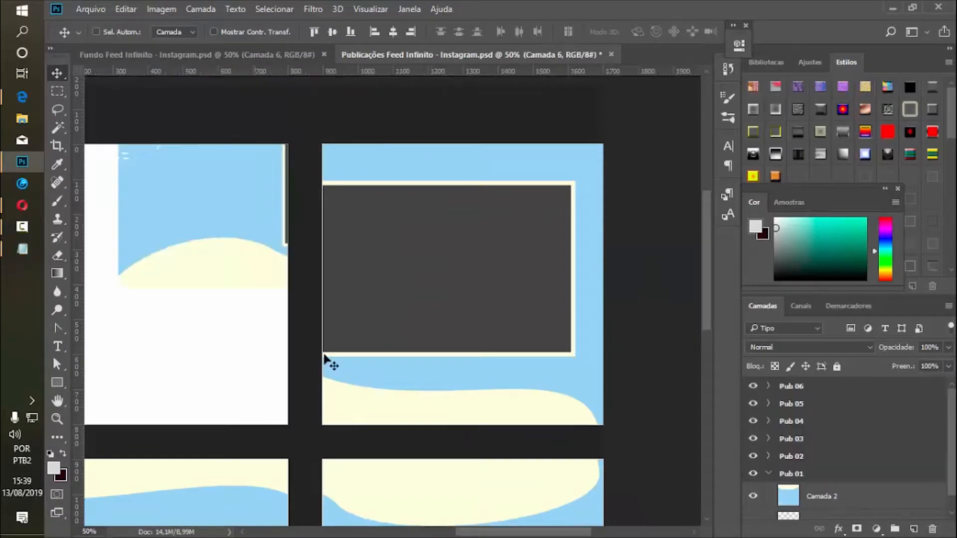
left_click_drag(509, 532, 445, 533)
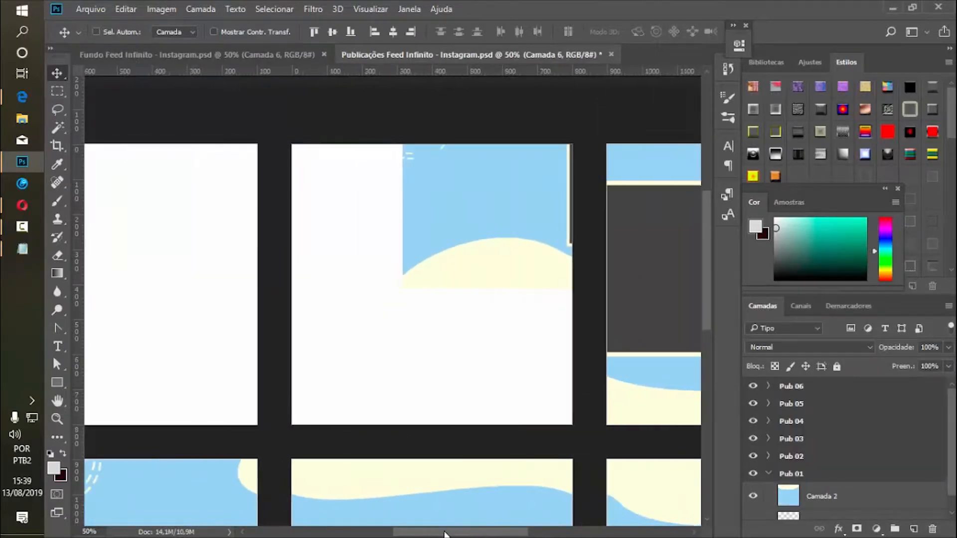
Free-transform Camada 6 on the upper-middle artboard, placing its upper-left reference point at X 0 px and Y 0 px.
key("ctrl+t")
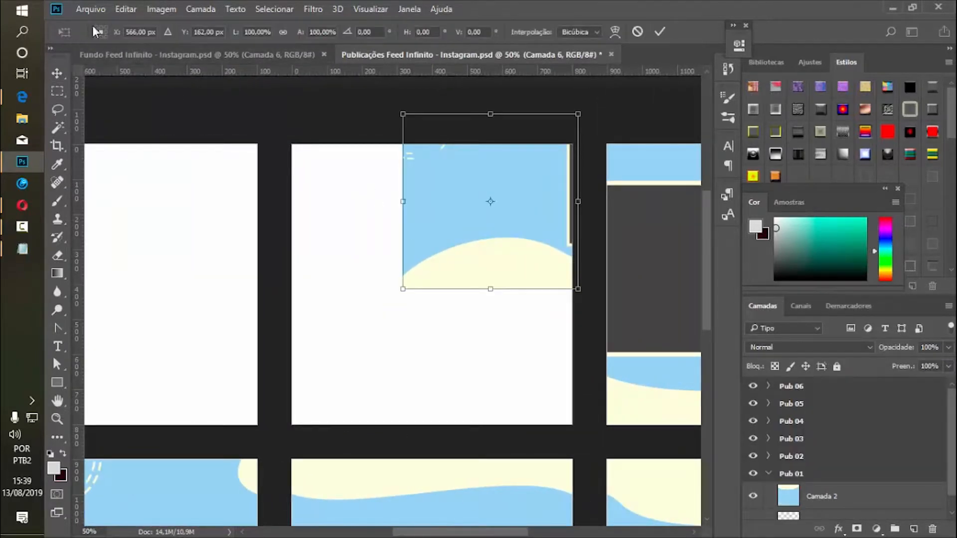
left_click(95, 26)
type("0")
key("Tab")
type("0")
key("Tab")
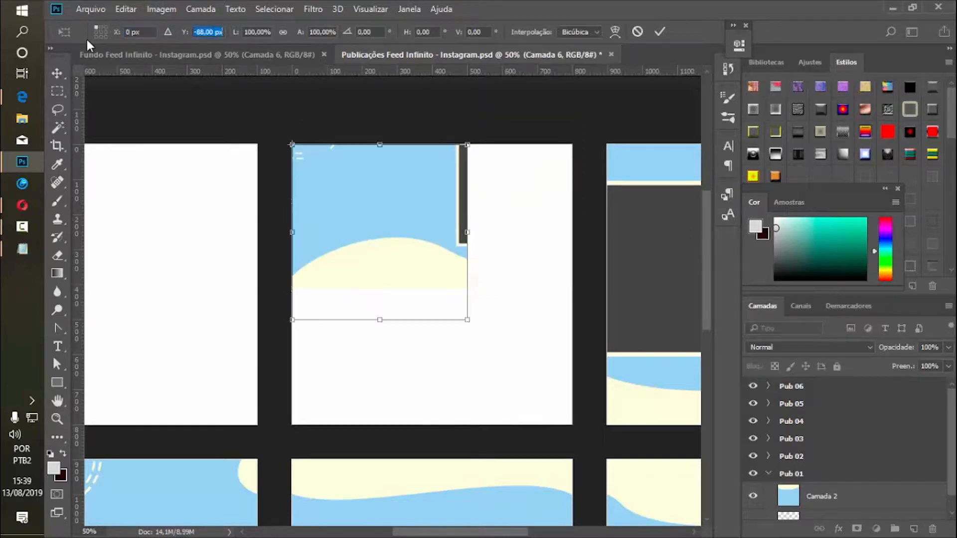
Scale Camada 6 to 160% in width and height so it fills the upper-middle artboard, and apply the transform.
type("160")
key("Tab")
type("160")
key("Return")
key("Return")
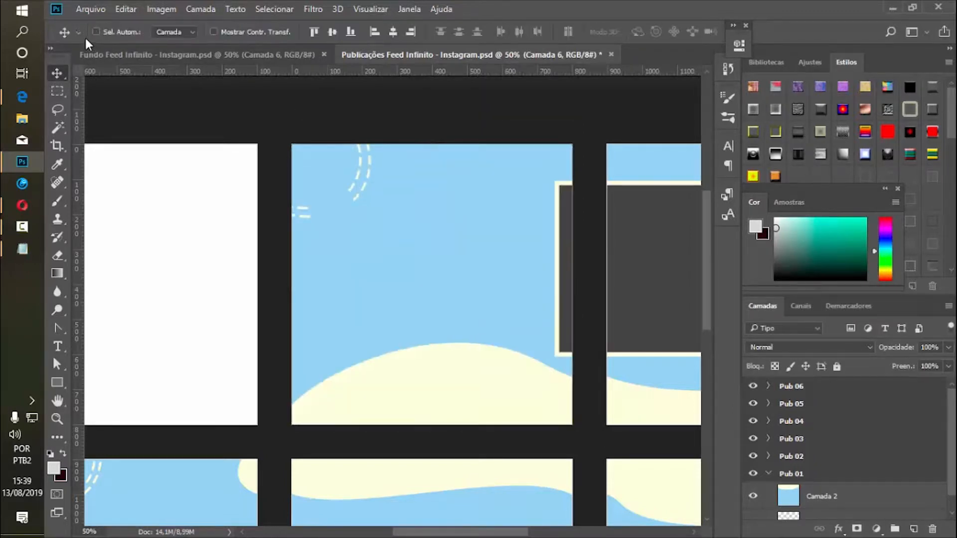
Copy the upper-left slice Camada 1 from Fundo Feed Infinito - Instagram.psd into Publicações Feed Infinito - Instagram.psd, positioning it fully inside the upper-left artboard.
left_click(176, 54)
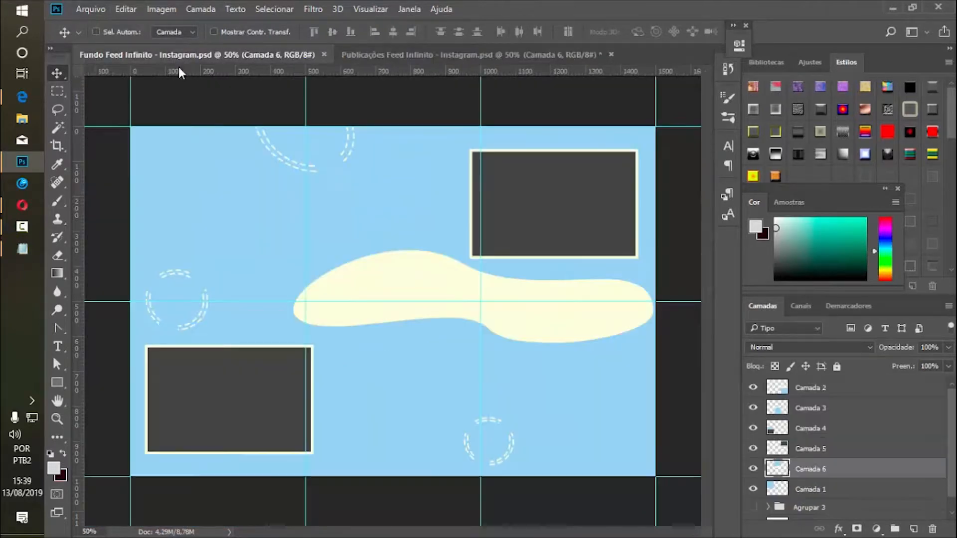
left_click_drag(242, 164, 166, 235)
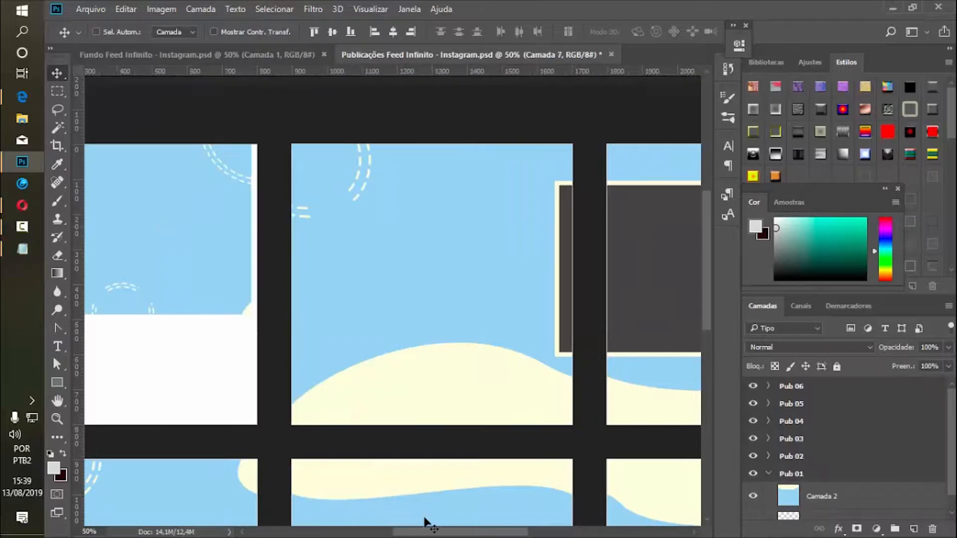
left_click_drag(438, 531, 375, 532)
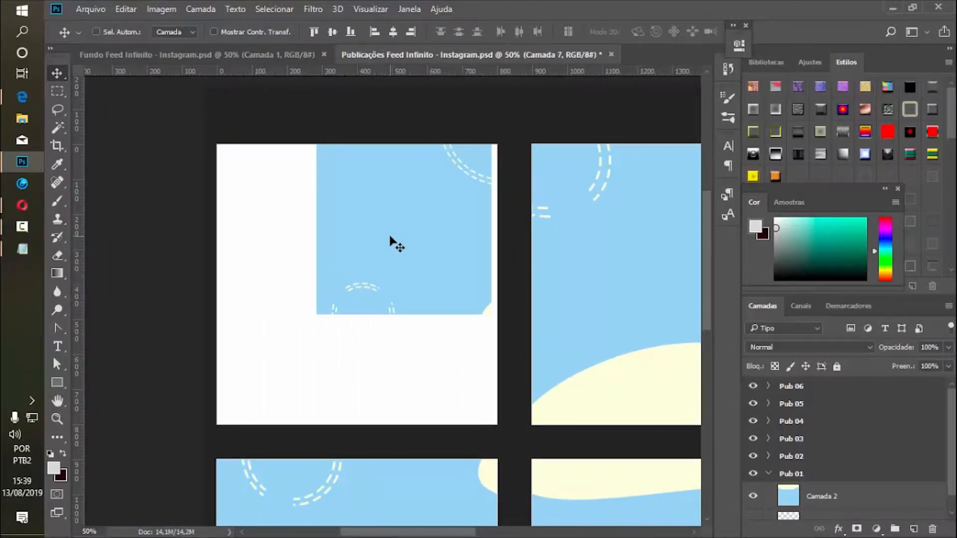
left_click_drag(386, 222, 367, 271)
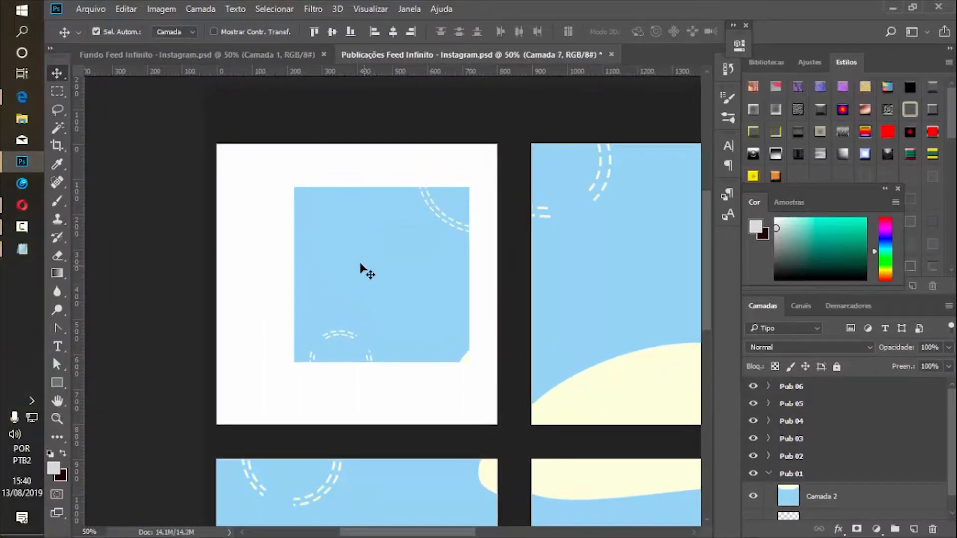
Free-transform the slice on the upper-left artboard, placing its upper-left reference point at X 0 px and Y 0 px.
key("ctrl+t")
left_click(95, 27)
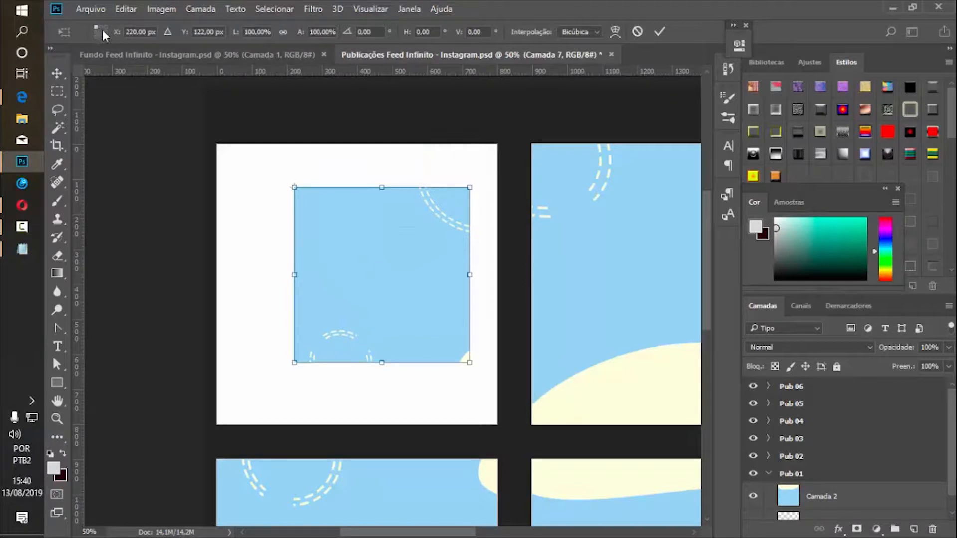
type("0")
key("Tab")
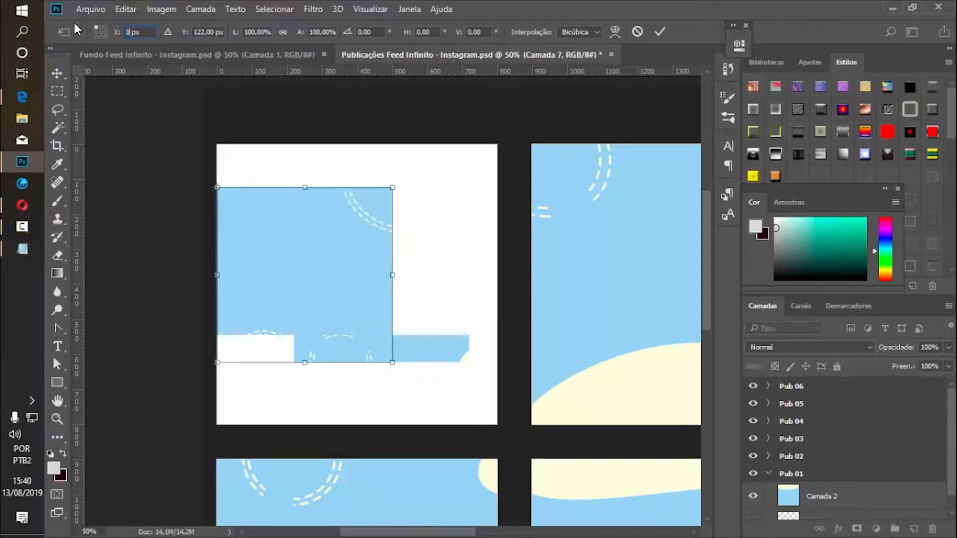
type("0")
key("Tab")
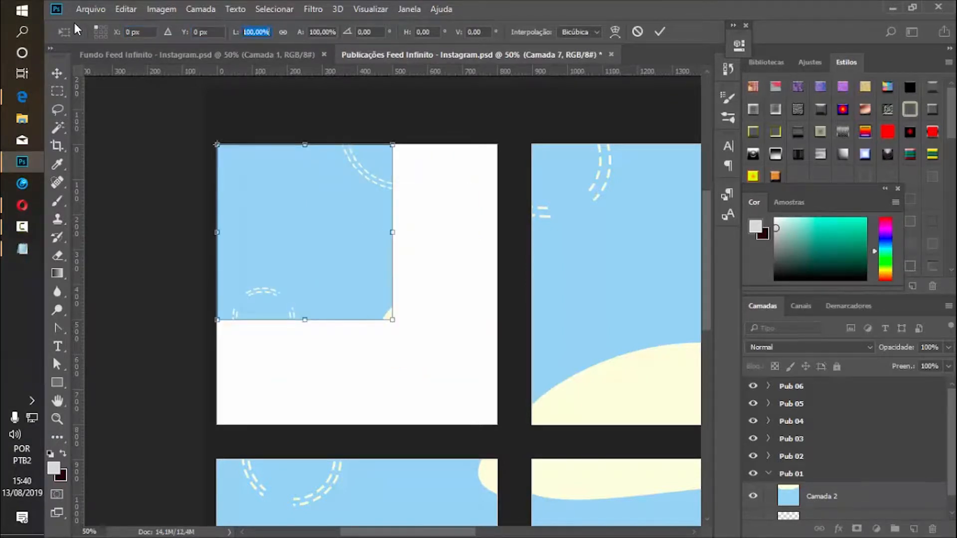
Scale the upper-left slice to 160% in width and height so it fills its artboard, and apply the transform.
type("160")
type("160")
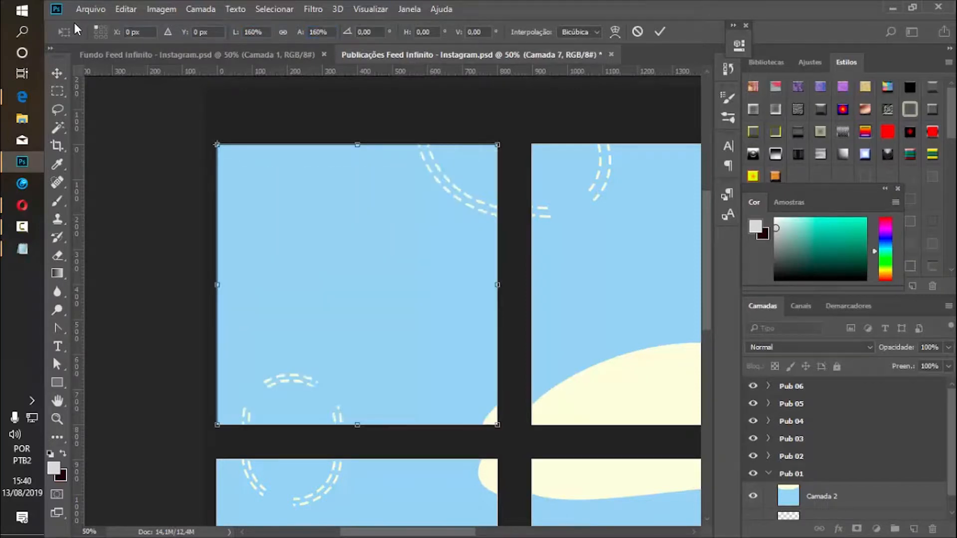
key("Return")
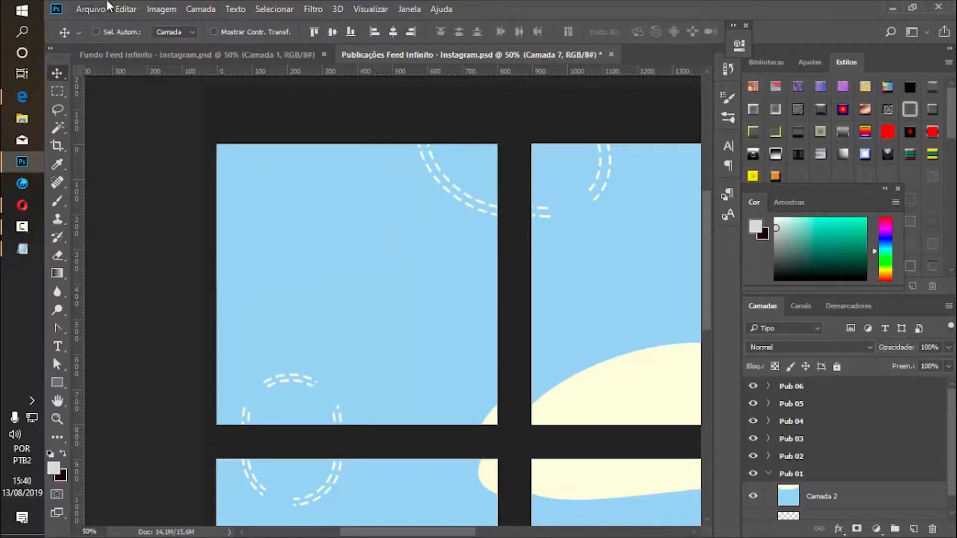
Examine all six artboards together to check that the background slices line up across the feed.
left_click_drag(408, 536, 482, 530)
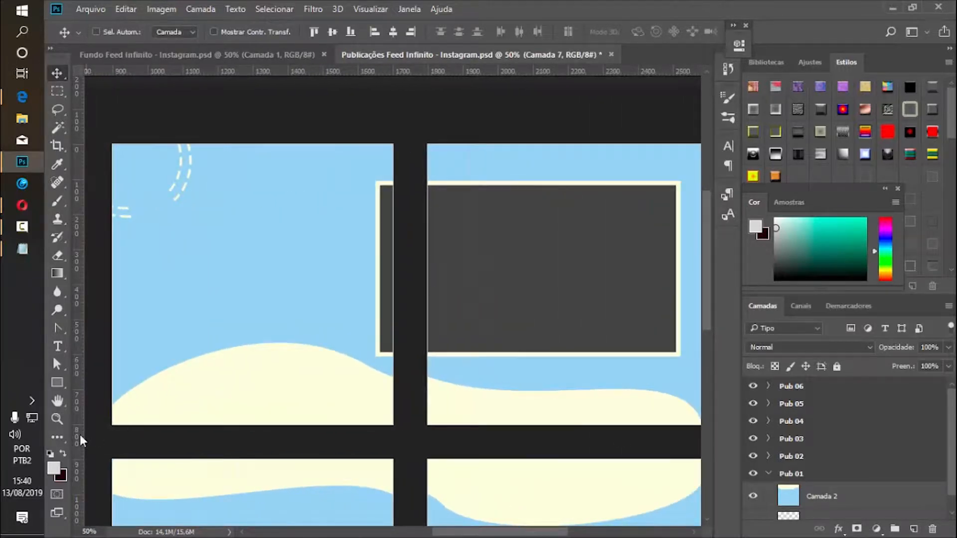
left_click(56, 418)
left_click(261, 418, "alt")
left_click(310, 475, "alt")
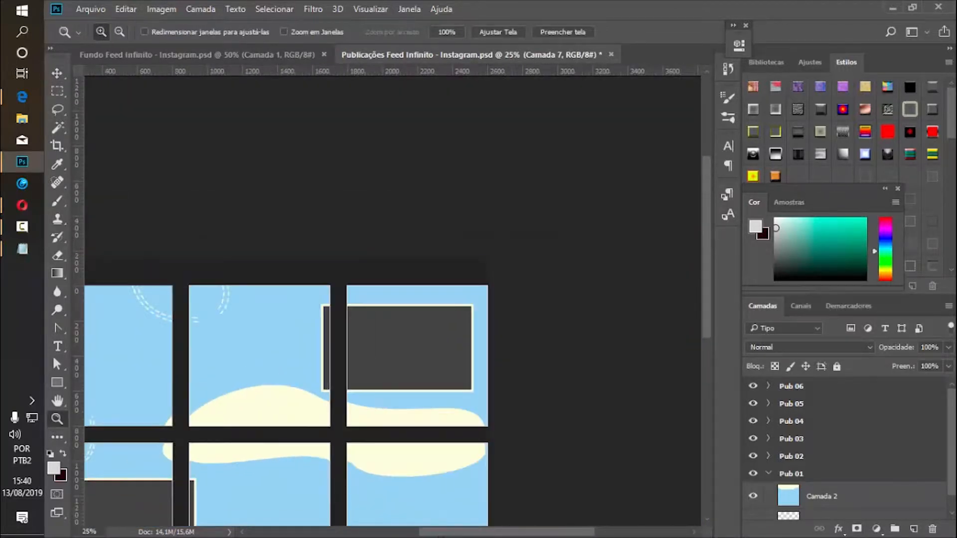
left_click_drag(477, 533, 437, 532)
left_click(452, 475, "alt")
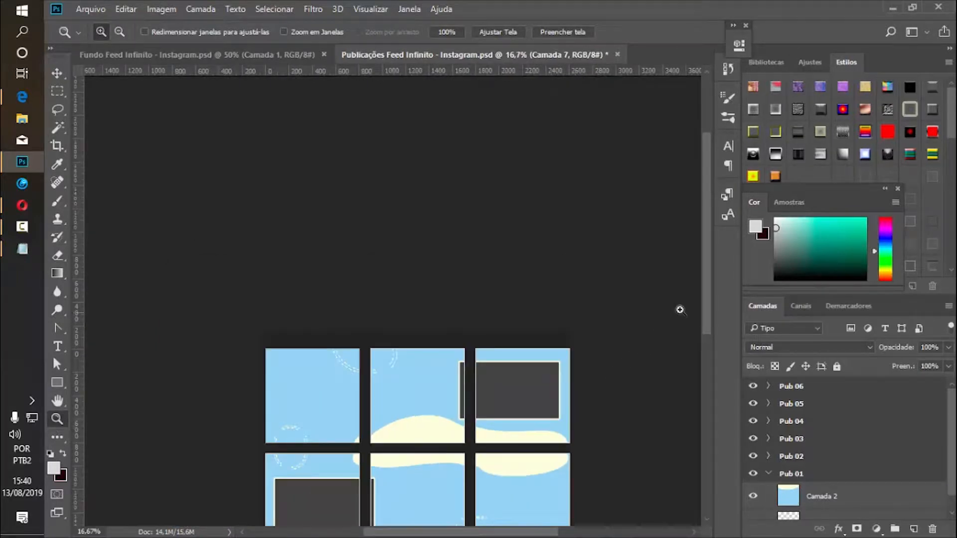
left_click_drag(711, 311, 713, 349)
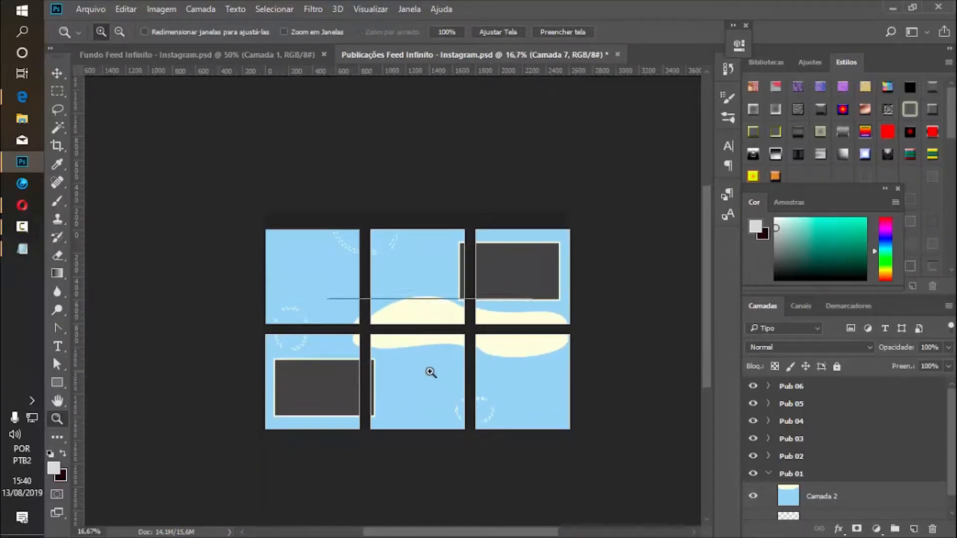
left_click(440, 367)
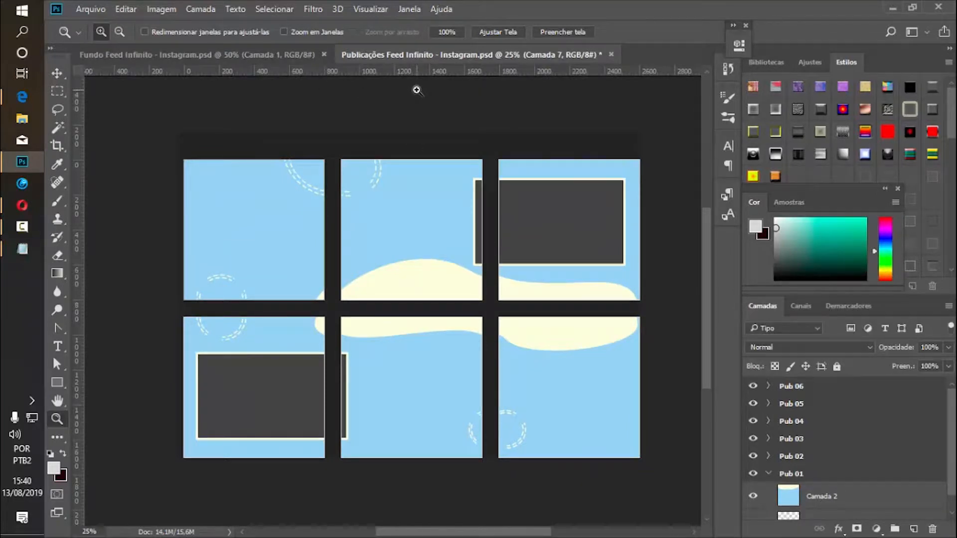
Save Publicações Feed Infinito - Instagram.psd and close the Fundo Feed Infinito - Instagram.psd document.
key("ctrl+s")
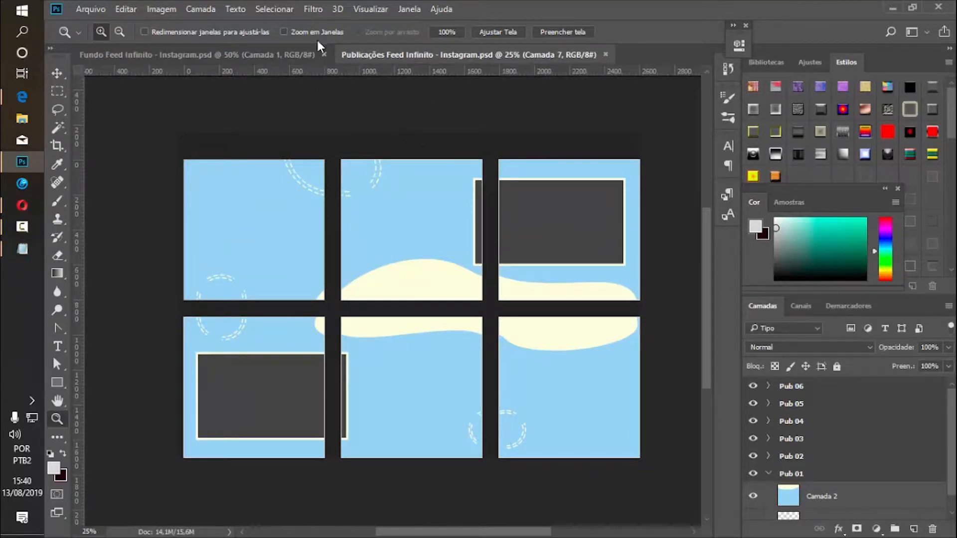
left_click(283, 55)
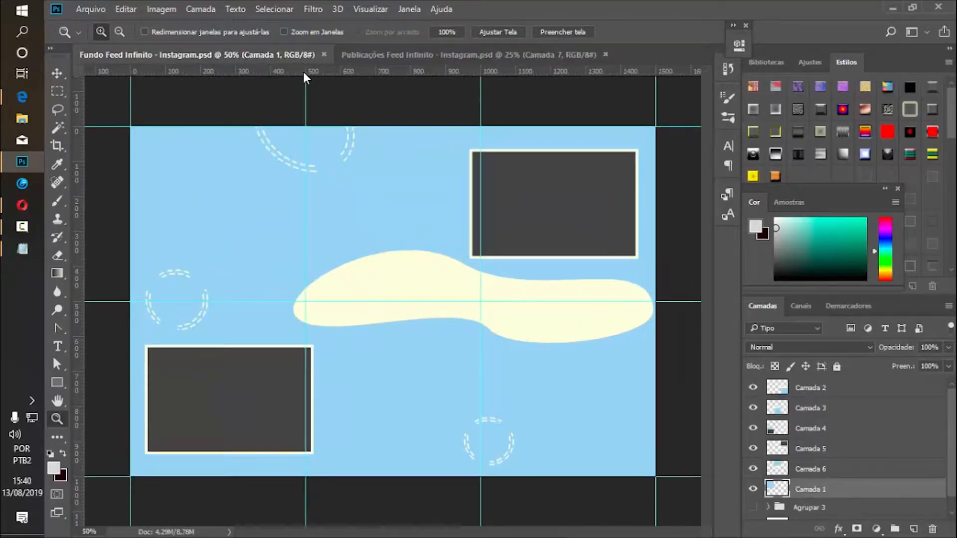
left_click(324, 55)
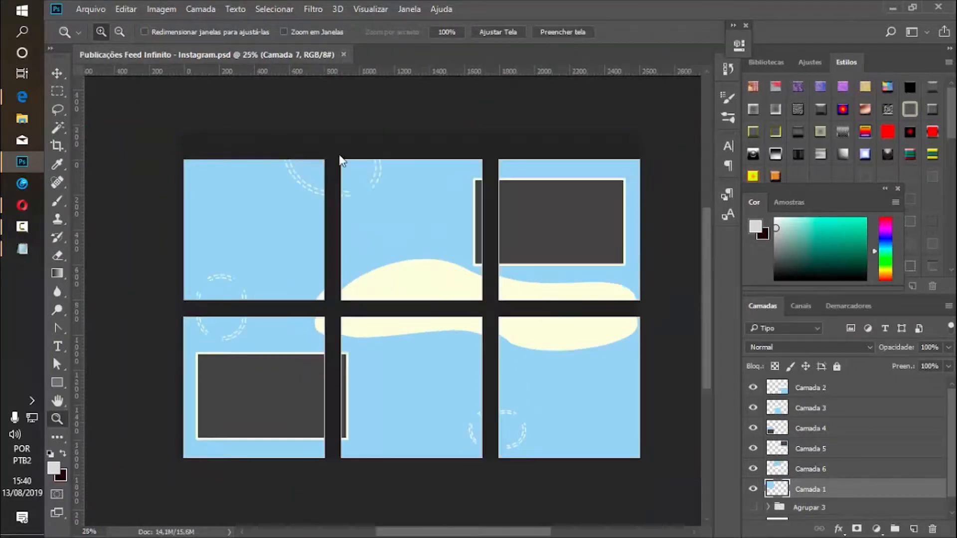
Switch to the Opera browser to view the Anton and Lato pairing on Google Fonts, and return to Photoshop.
mouse_move(486, 531)
left_mouse_down()
mouse_move(497, 531)
mouse_move(488, 532)
left_mouse_up()
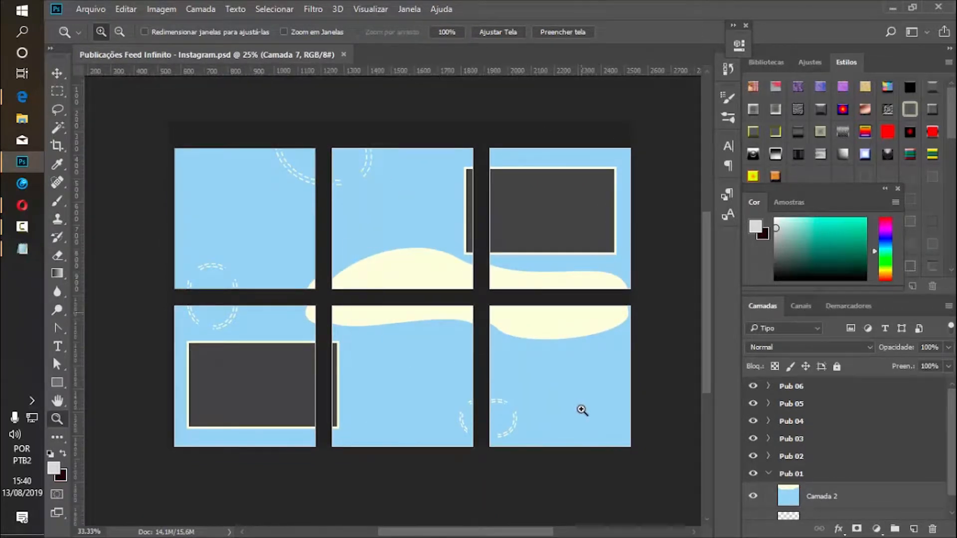
left_click(581, 410)
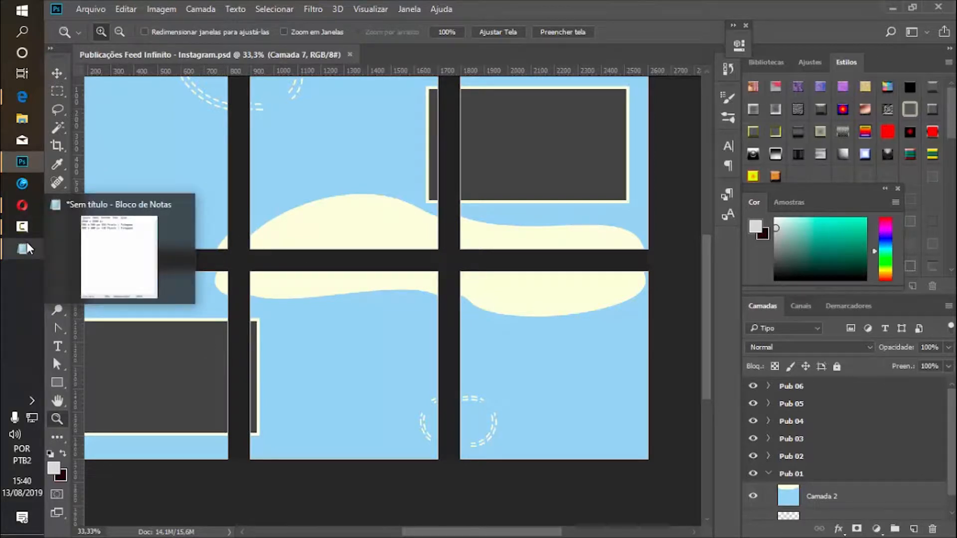
left_click(23, 207)
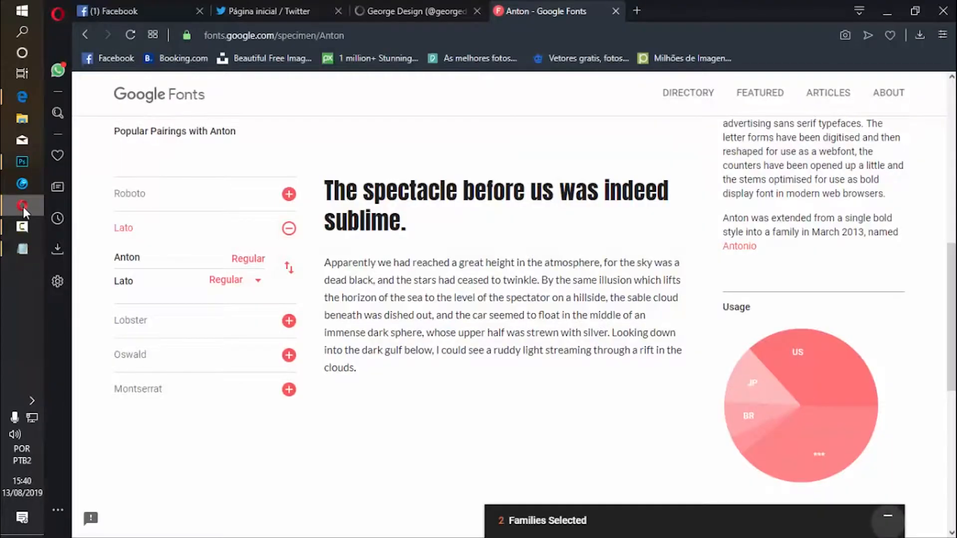
left_click(23, 208)
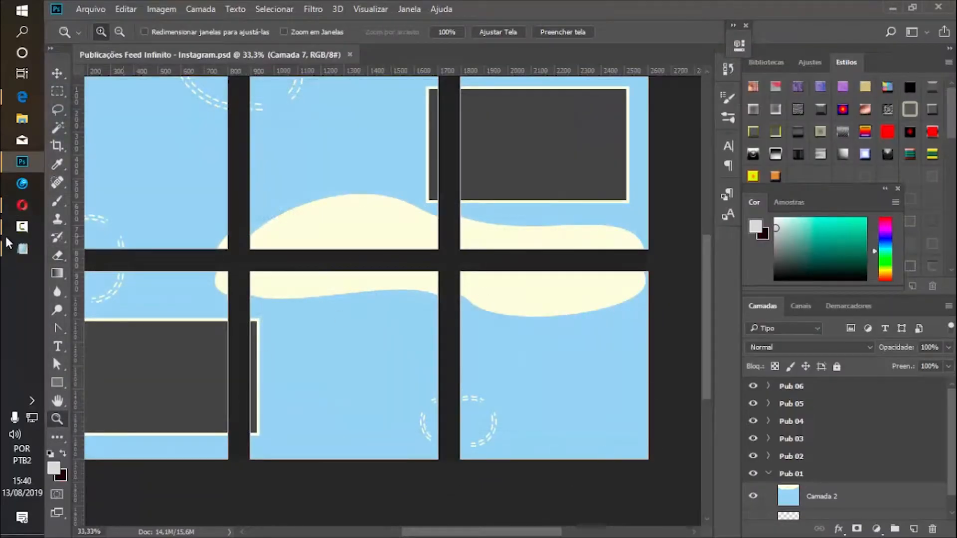
left_click(10, 212)
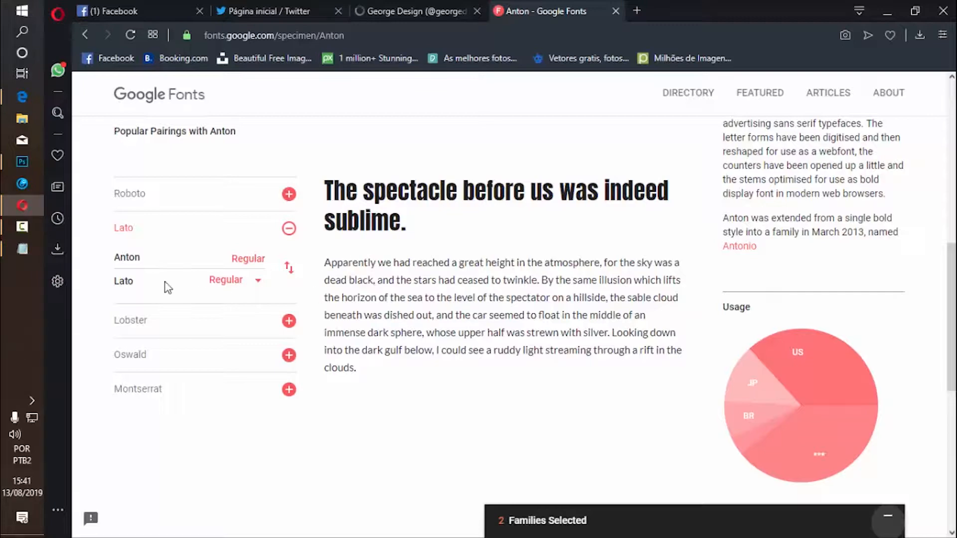
left_click(20, 165)
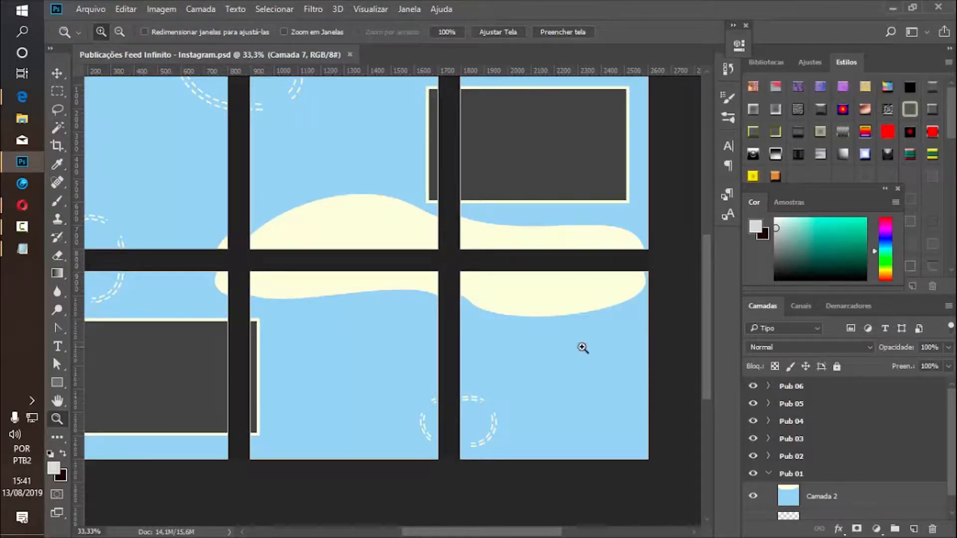
Start a text layer above Camada 2 in Pub 01, on the lower-right artboard, with the font set to Anton Regular.
left_click(582, 348)
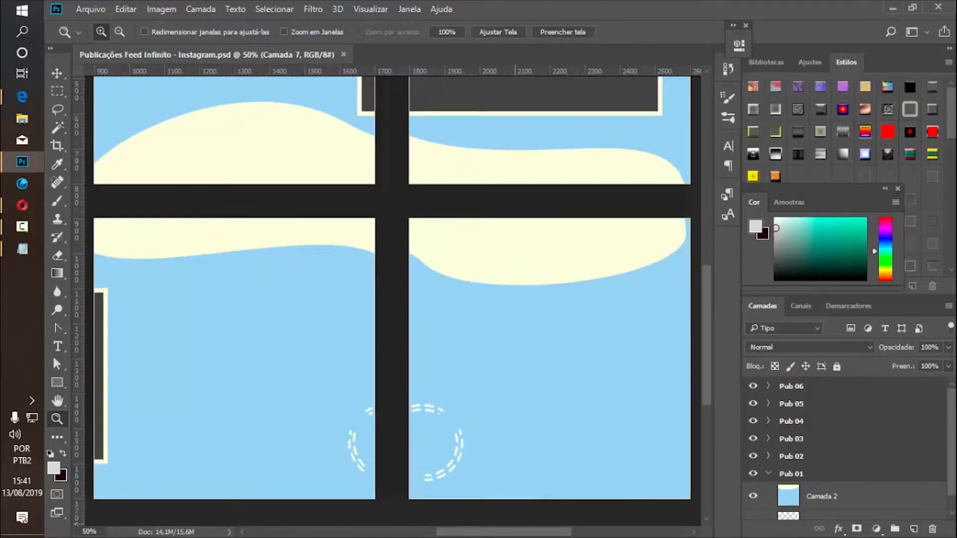
left_click_drag(511, 532, 531, 534)
left_click(832, 477)
left_click(824, 496)
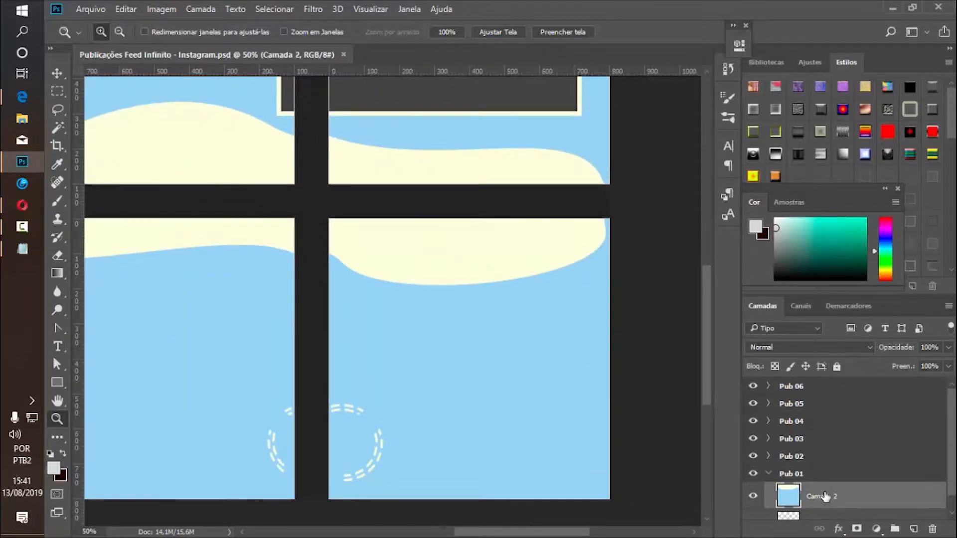
scroll(847, 449, "down", 1)
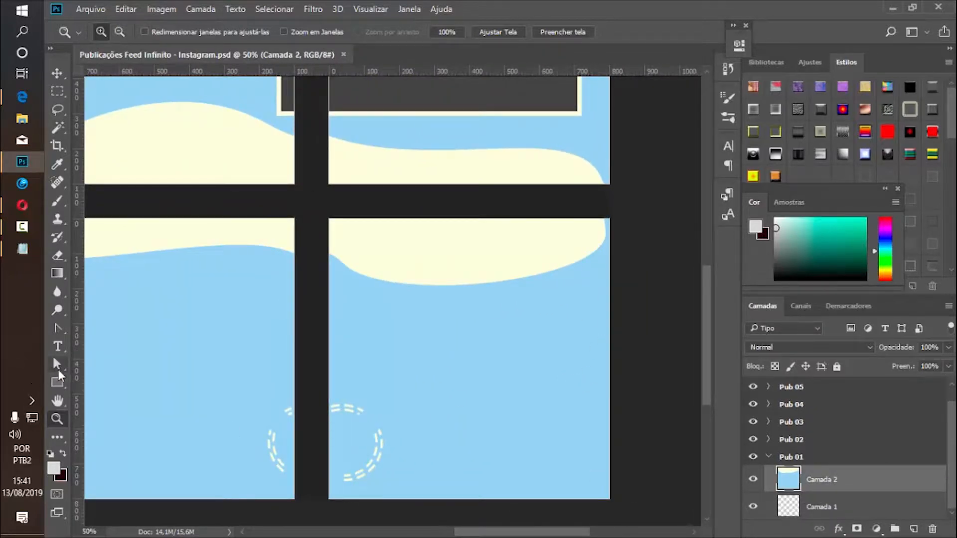
left_click(57, 346)
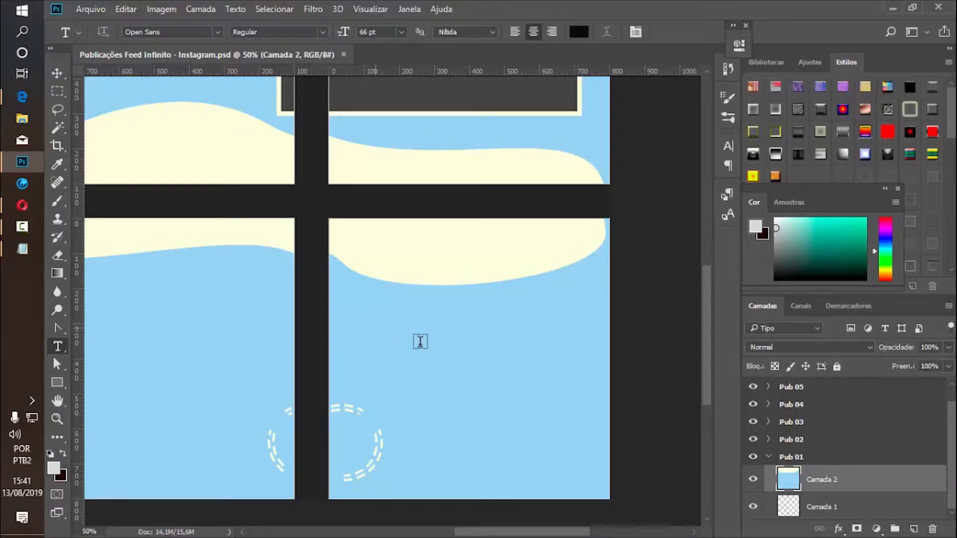
left_click(376, 327)
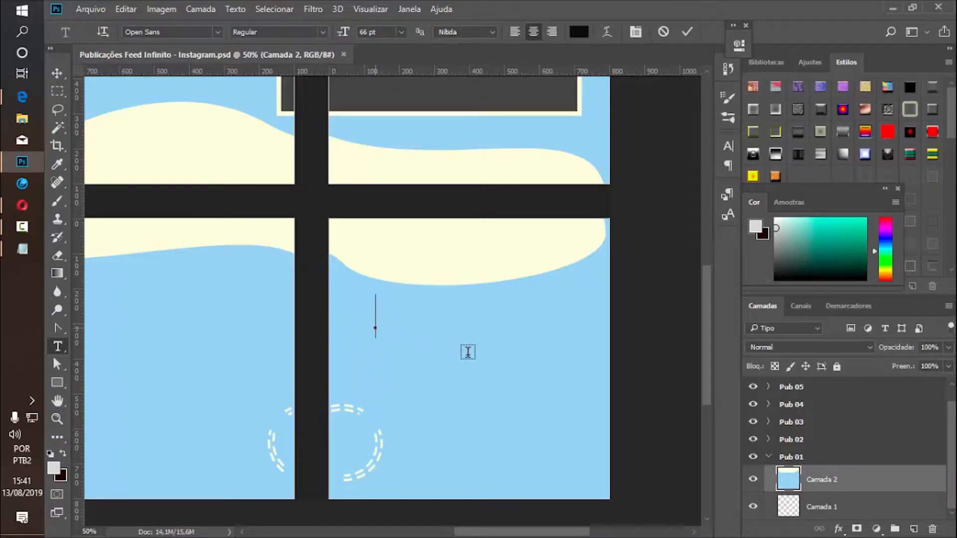
left_click(168, 32)
type("Ant")
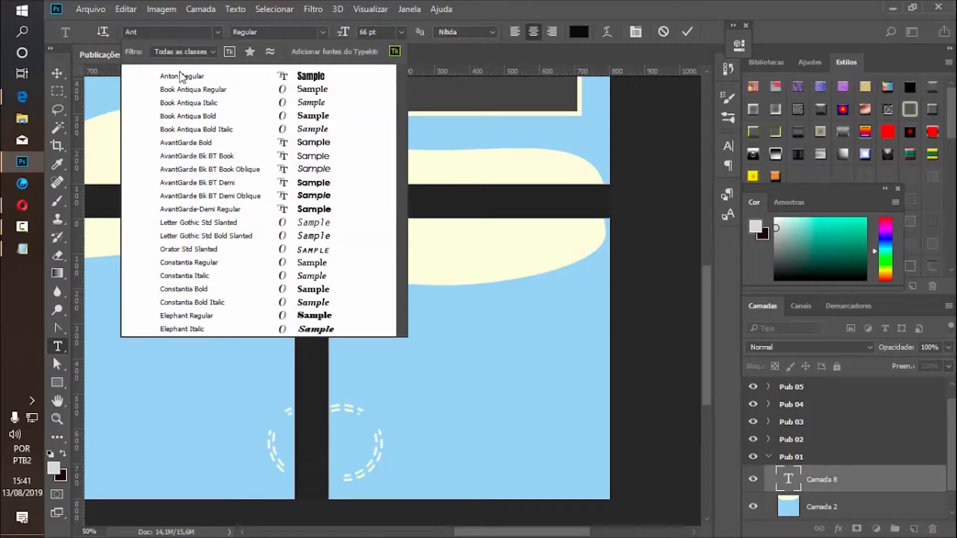
left_click(184, 74)
Enter "Conteúdo de Valor" as the text, align it left and commit it.
left_click(376, 323)
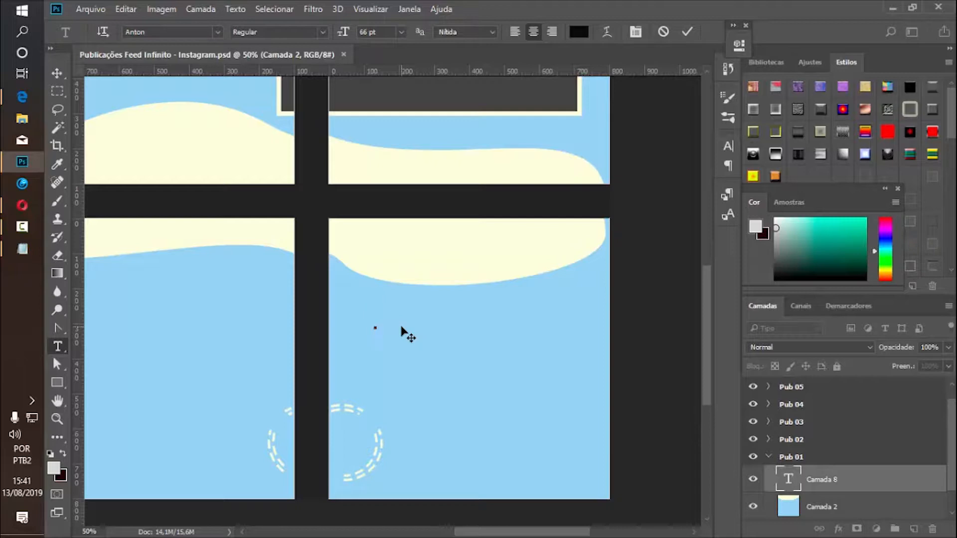
type("Cont")
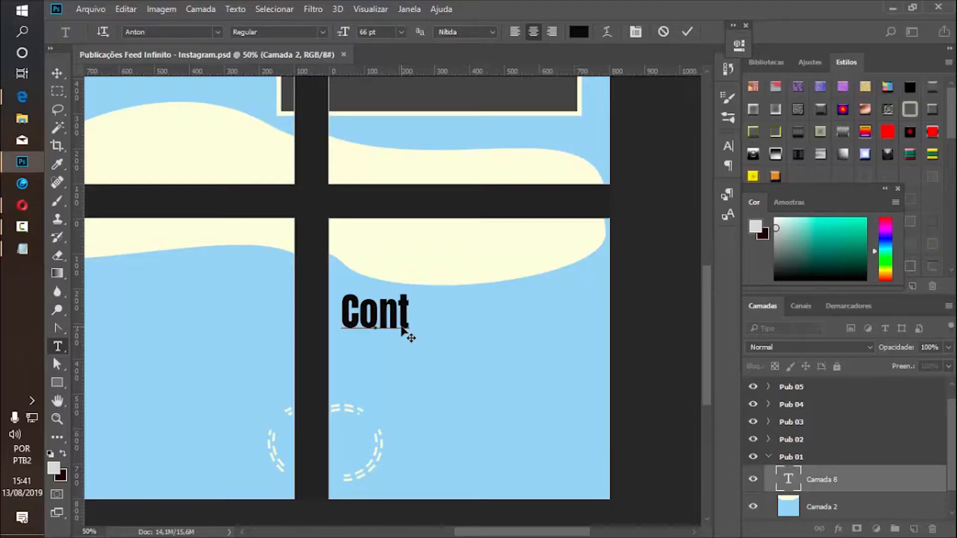
type("eúdo d")
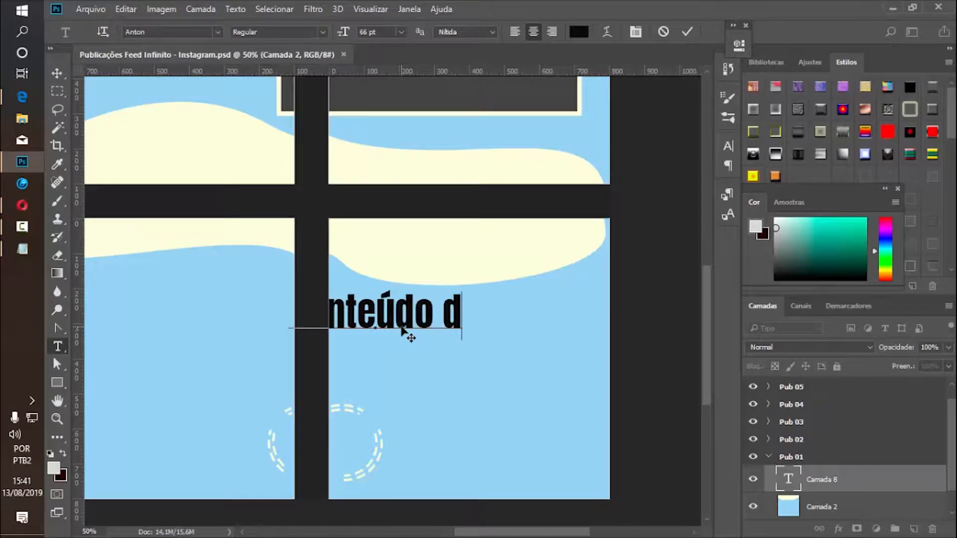
type("e Valor")
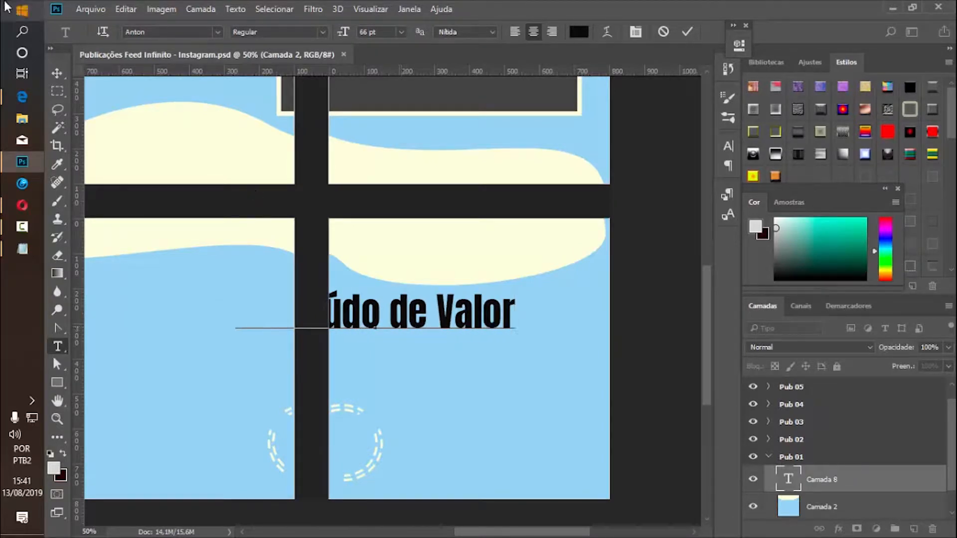
left_click(57, 74)
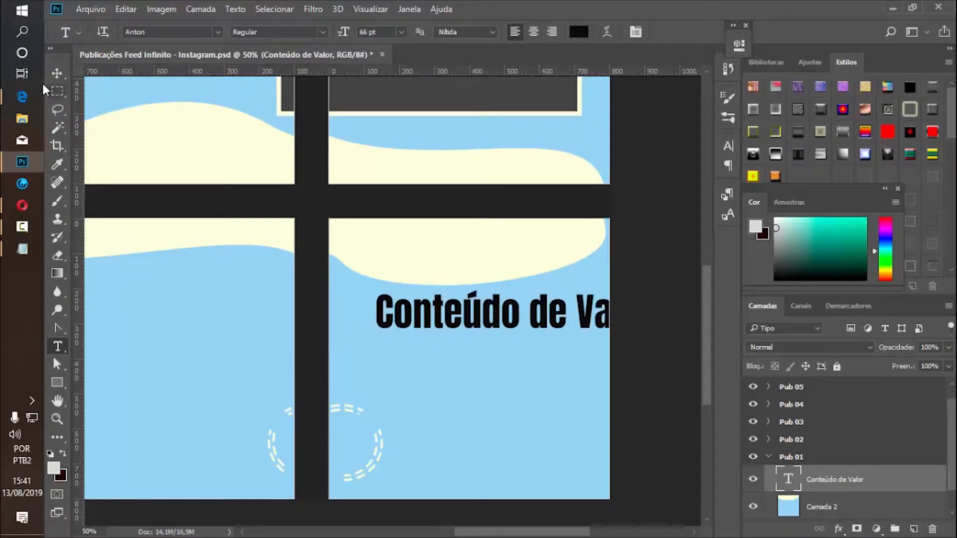
Scale the "Conteúdo de Valor" text to about 75% and place it below the cream shape, inside the lower-right artboard.
left_click(56, 74)
left_click_drag(539, 312, 492, 335)
key("ctrl+t")
left_click_drag(604, 358, 573, 354)
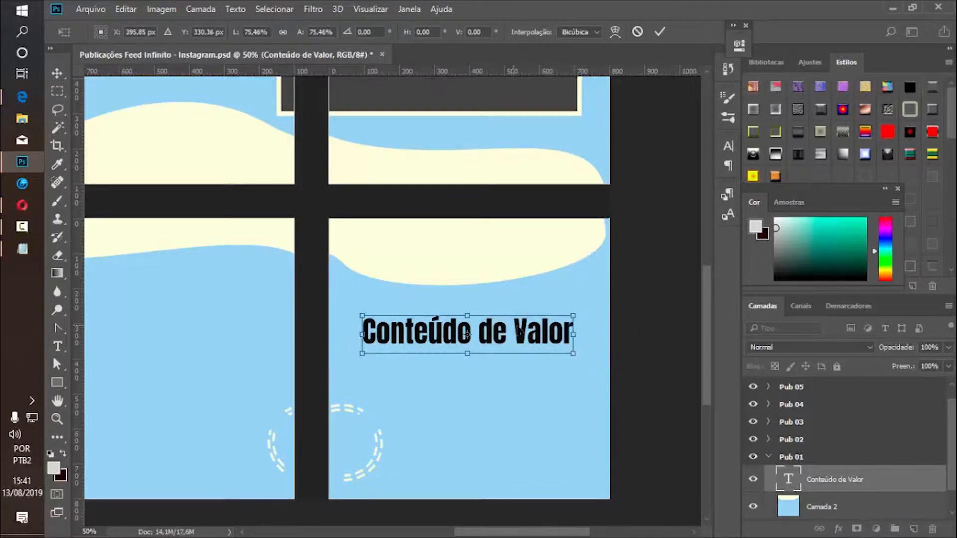
left_click_drag(515, 326, 521, 324)
key("Return")
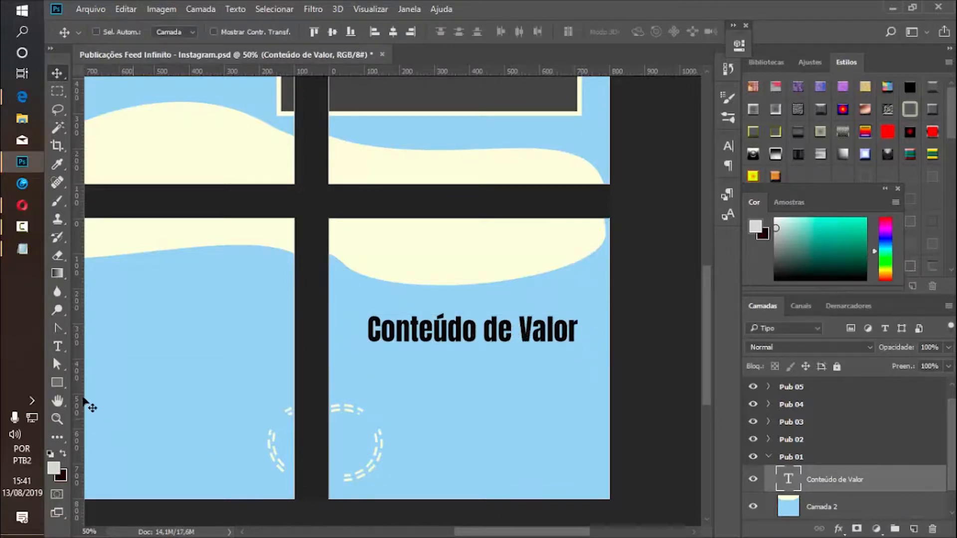
Apply the All Caps character style to the "Conteúdo de Valor" text.
left_click(58, 347)
left_click(729, 146)
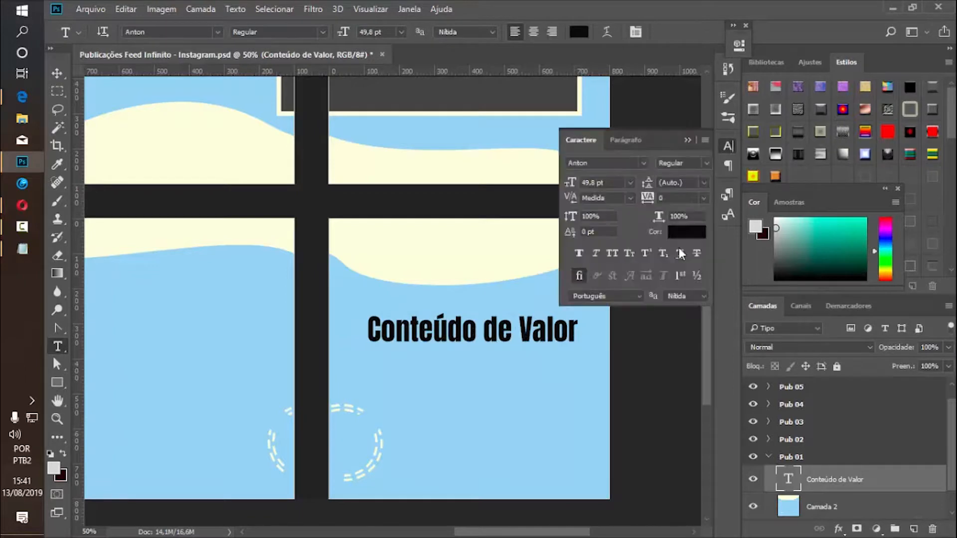
left_click(611, 253)
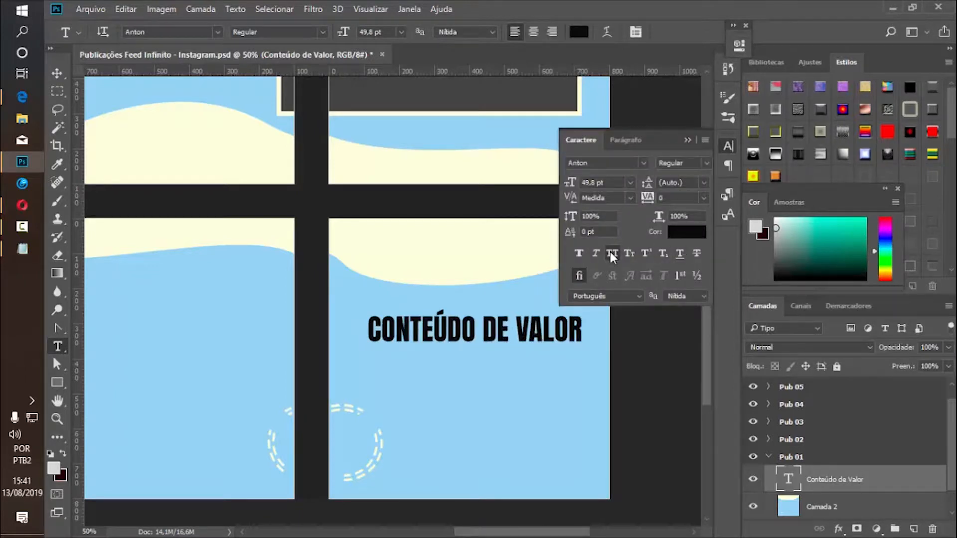
left_click(686, 140)
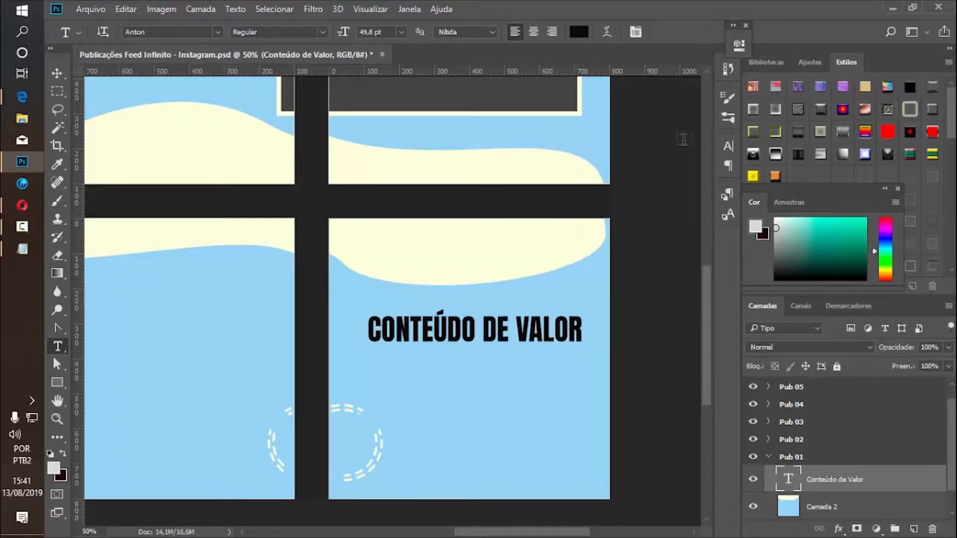
Move the "Conteúdo de Valor" heading onto the cream shape of the lower-right artboard and scale it down slightly to fit.
left_click(57, 73)
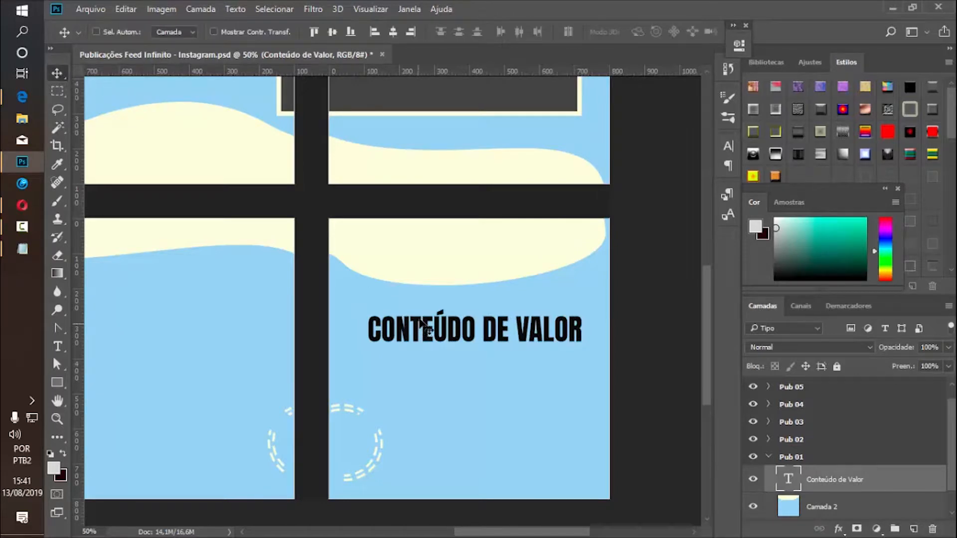
left_click_drag(417, 328, 411, 244)
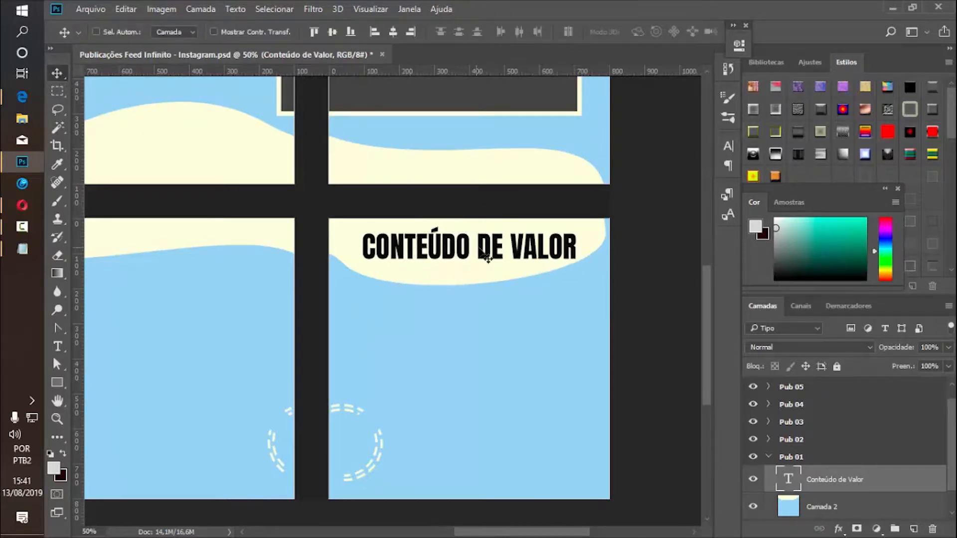
key("ctrl+t")
left_click_drag(573, 268, 558, 265)
key("Return")
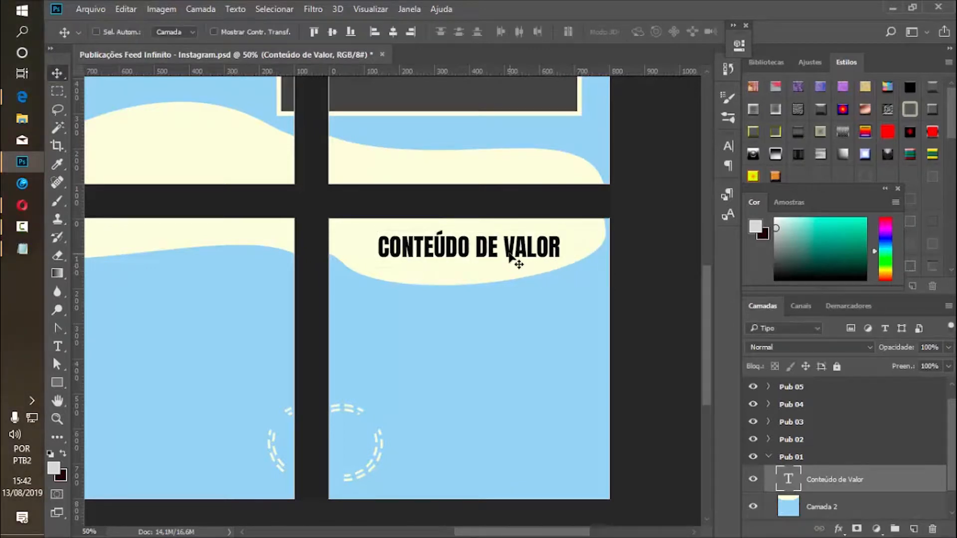
Set the "Conteúdo de Valor" heading's text color to dark grey #212121 and nudge it slightly left on the cream shape.
key("t")
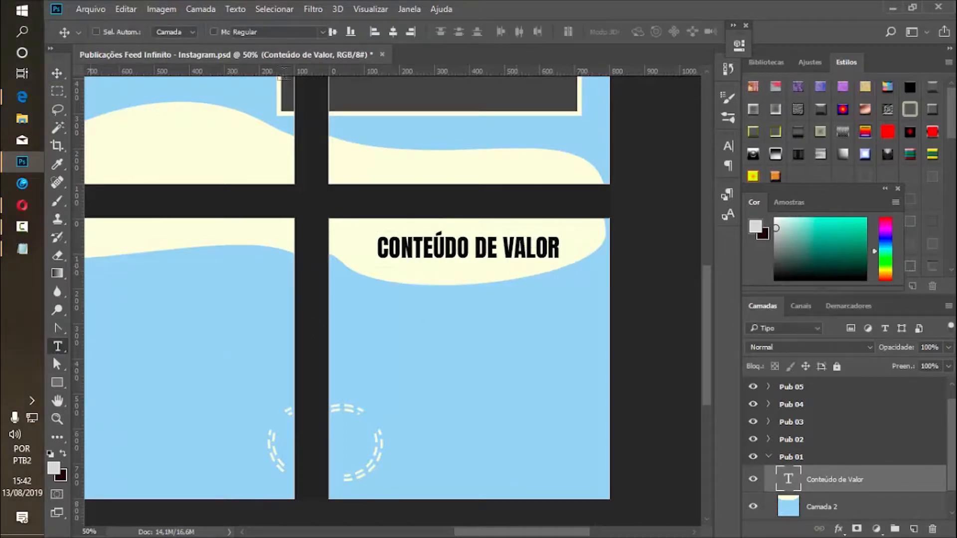
left_click(578, 32)
mouse_move(464, 283)
left_mouse_down()
mouse_move(416, 291)
mouse_move(402, 280)
left_mouse_up()
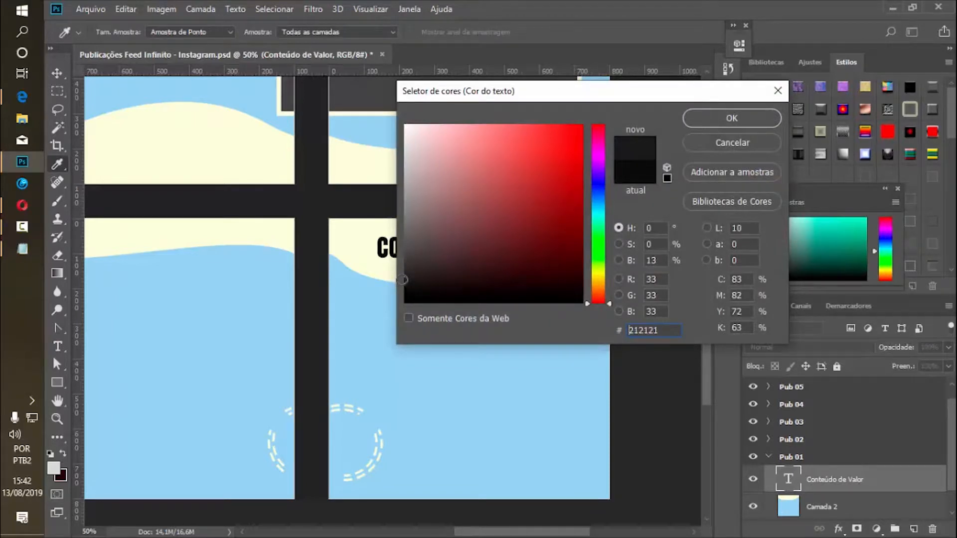
left_click(735, 120)
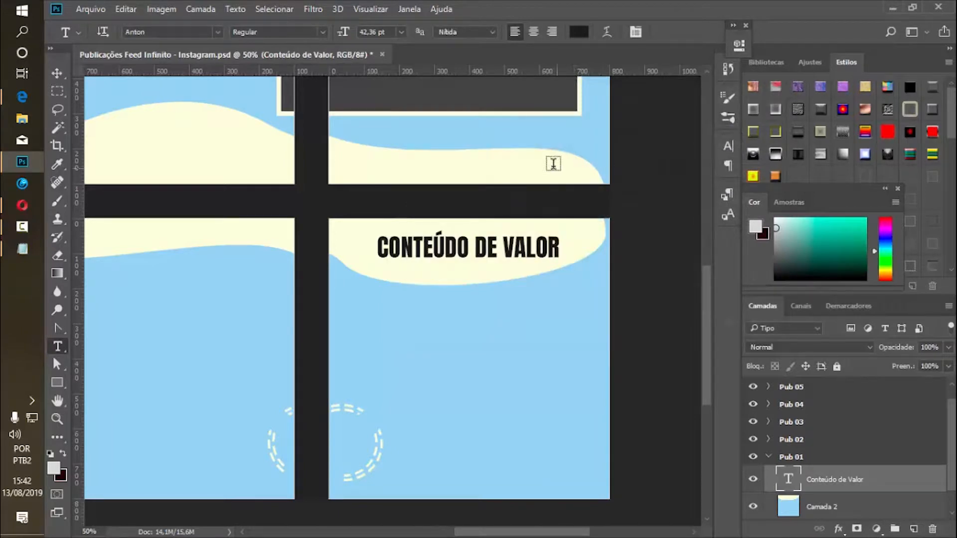
left_click(57, 74)
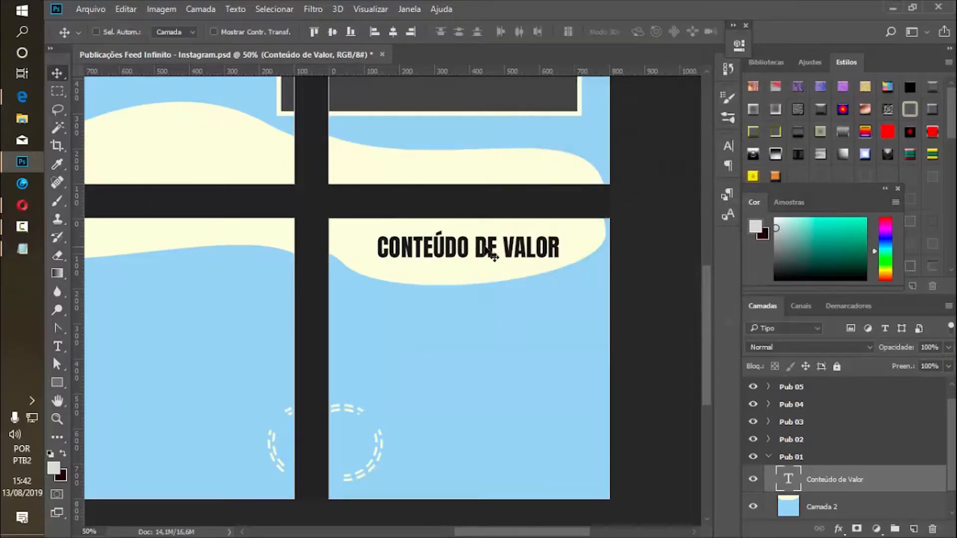
left_click_drag(481, 252, 480, 254)
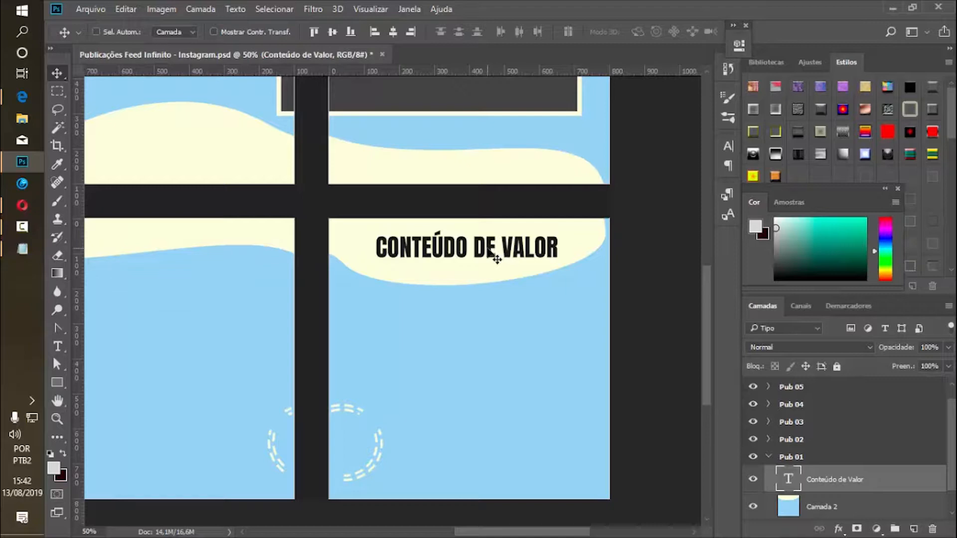
Create a paragraph text box below the heading in the Pub 01 artboard and enter the placeholder text "DSA".
left_click(58, 346)
left_click_drag(362, 332, 580, 473)
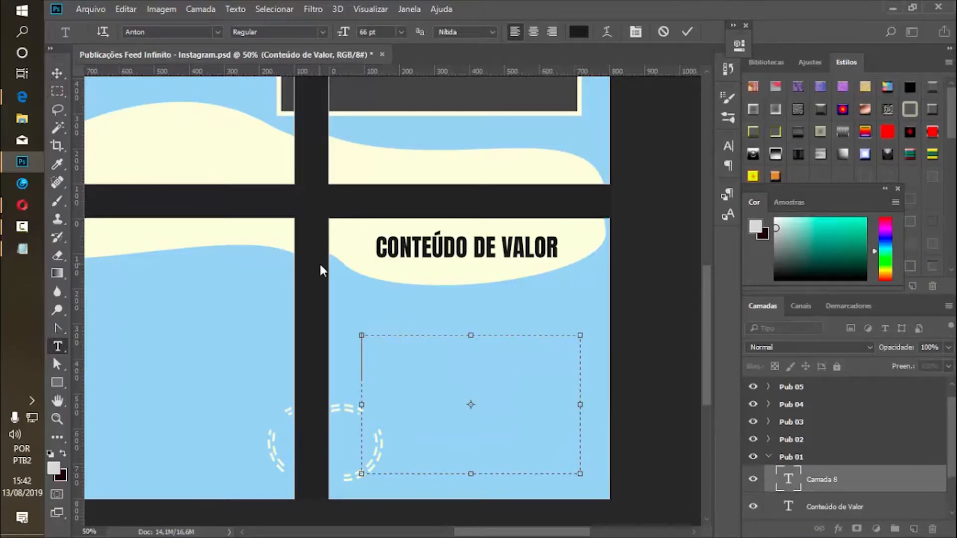
type("DSA")
Check the font paired with Anton on Google Fonts in the browser, and set the placeholder text in Photoshop to Lato Regular.
key("ctrl+a")
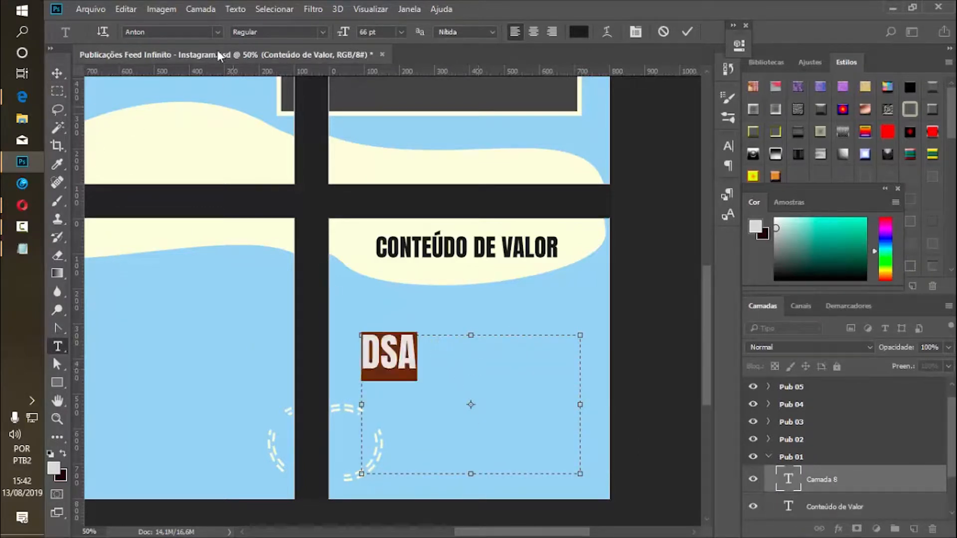
left_click(20, 205)
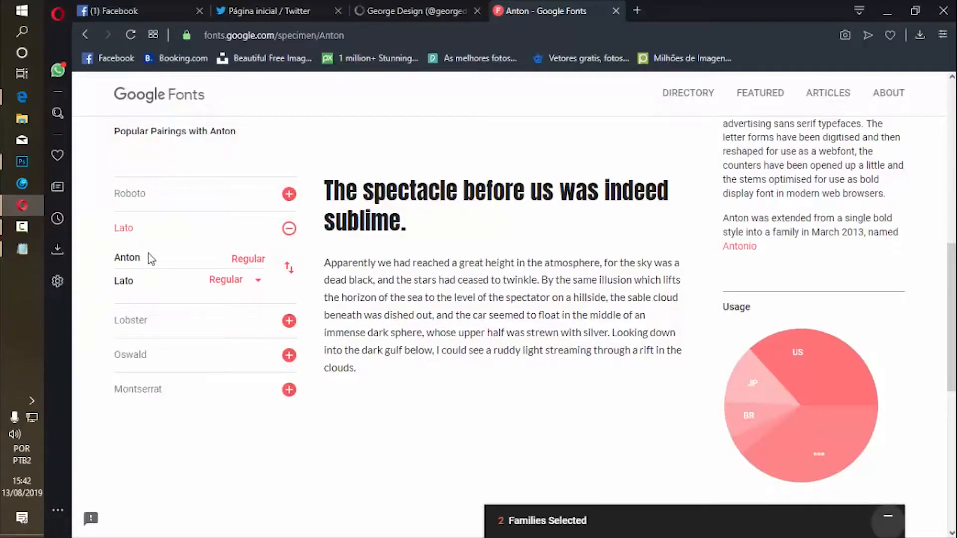
left_click(22, 162)
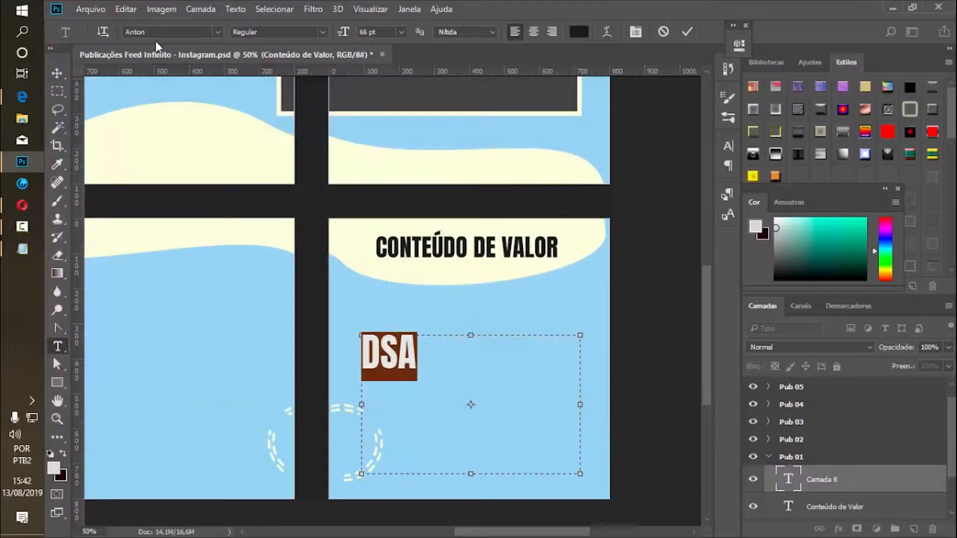
left_click(162, 32)
type("Lato")
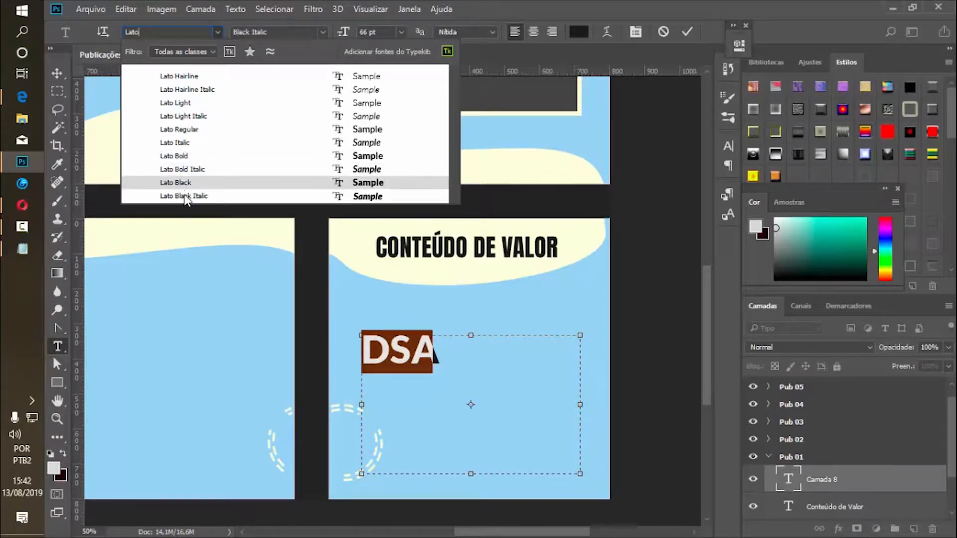
left_click(187, 131)
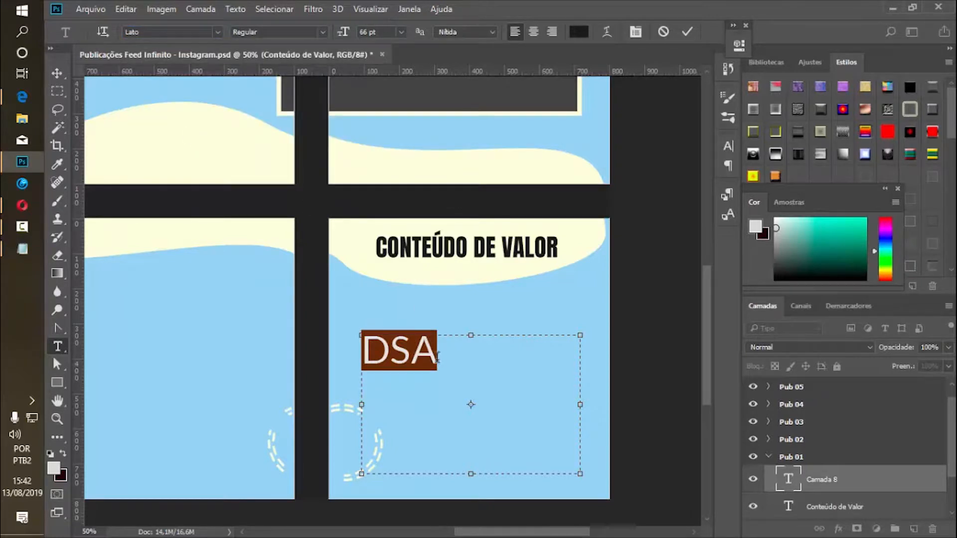
Set the placeholder text's size to 24 pt and move its text box slightly up and left.
left_click(399, 33)
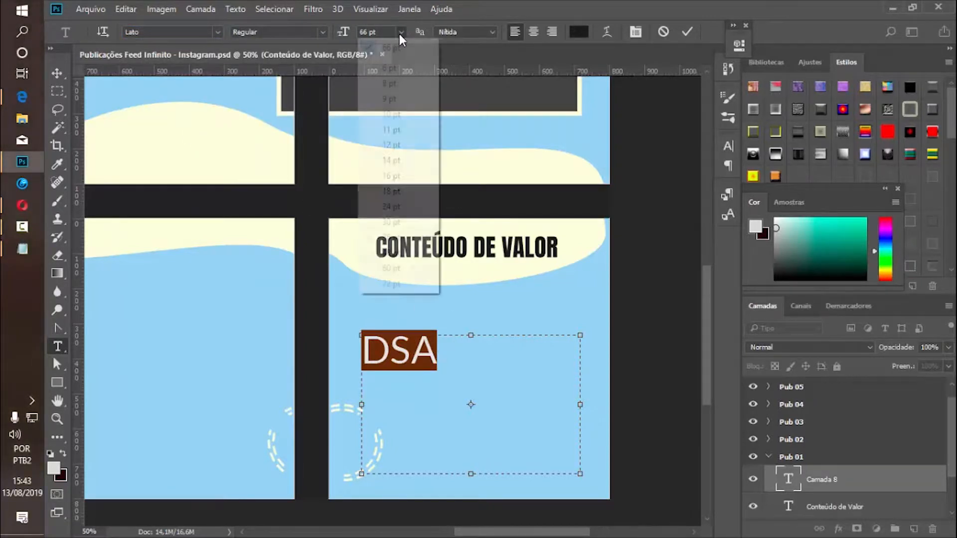
left_click(398, 160)
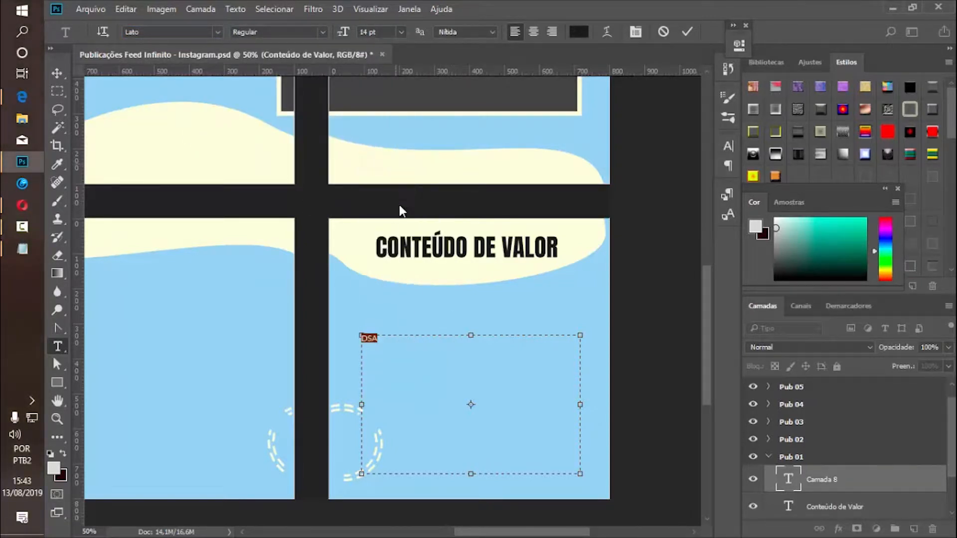
left_click(401, 32)
left_click(389, 197)
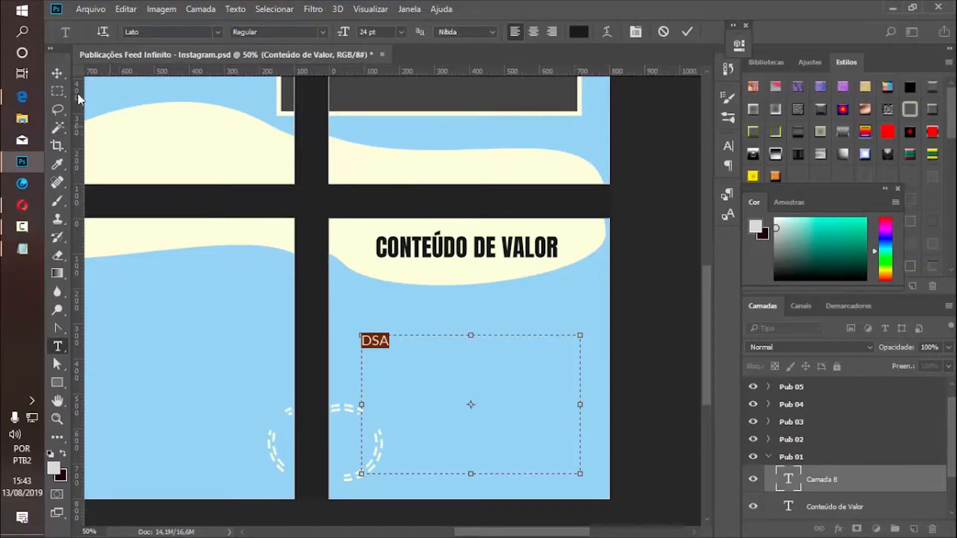
left_click(58, 74)
mouse_move(381, 342)
left_mouse_down()
mouse_move(368, 323)
mouse_move(377, 331)
left_mouse_up()
Replace the placeholder with "É todo aquele conteúdo que agrega valor ao seu perfil no ambiente digital!".
key("t")
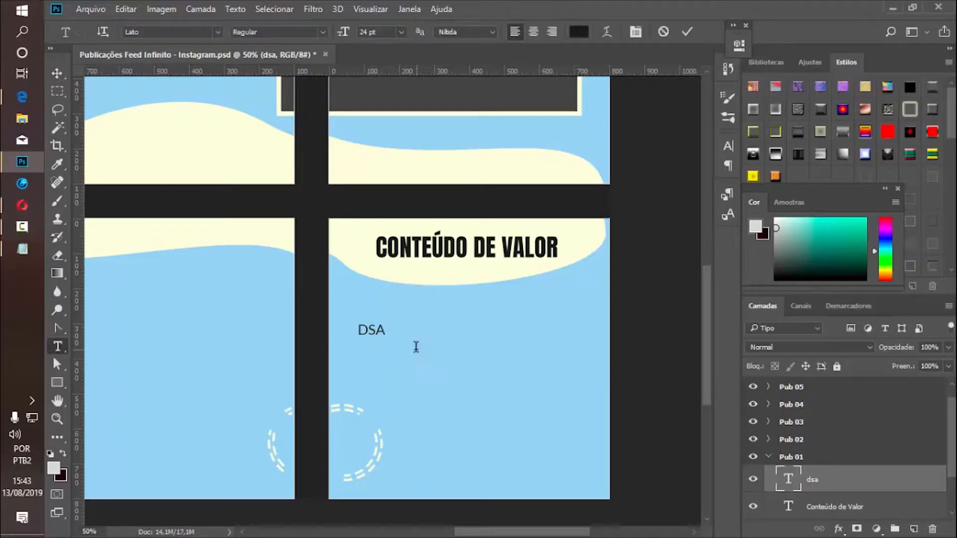
left_click(375, 330)
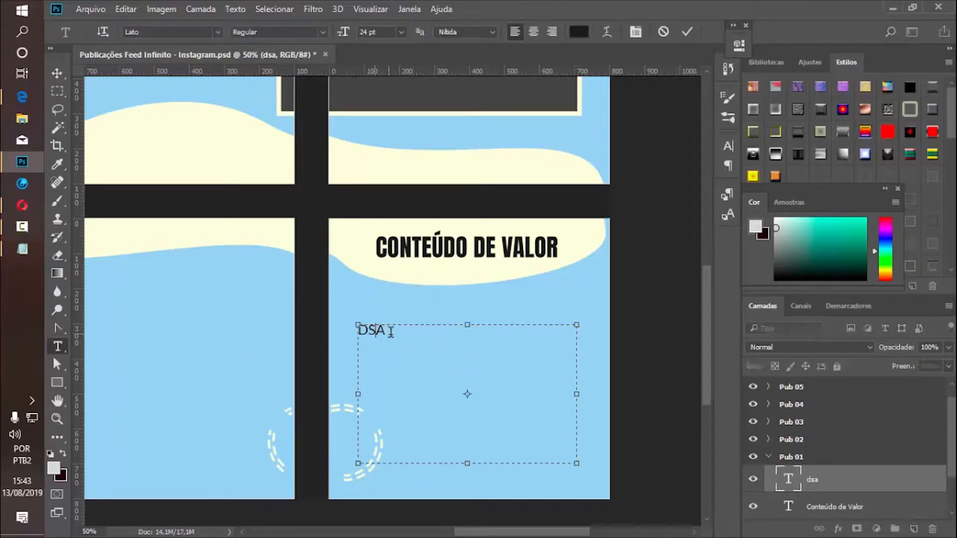
left_click_drag(391, 332, 347, 325)
type("E TODO AQUELE CONT")
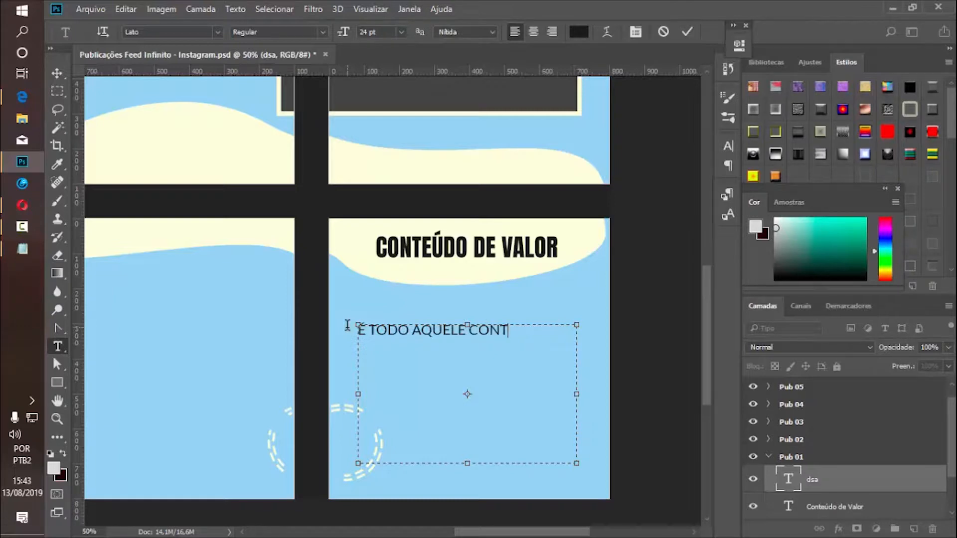
type("EÚDO QUE A")
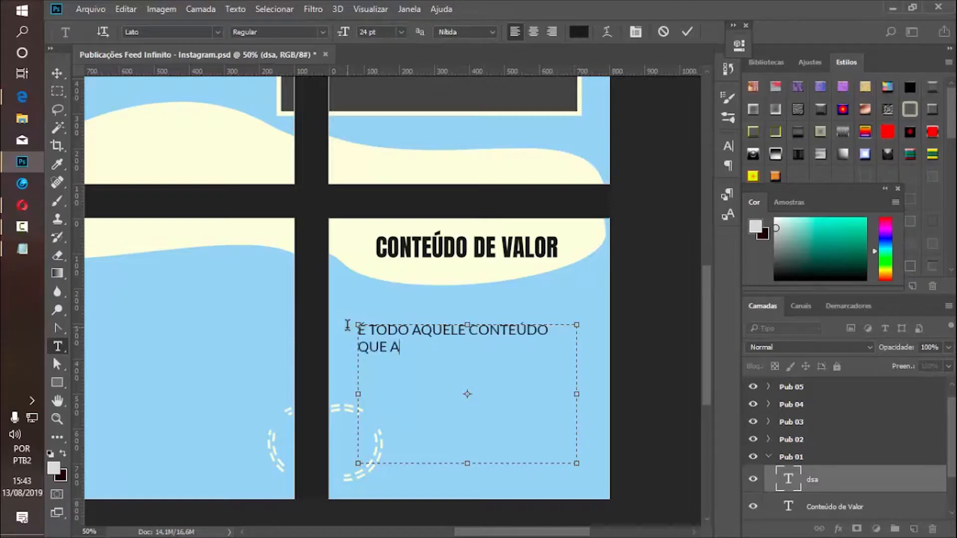
type("GREGA V")
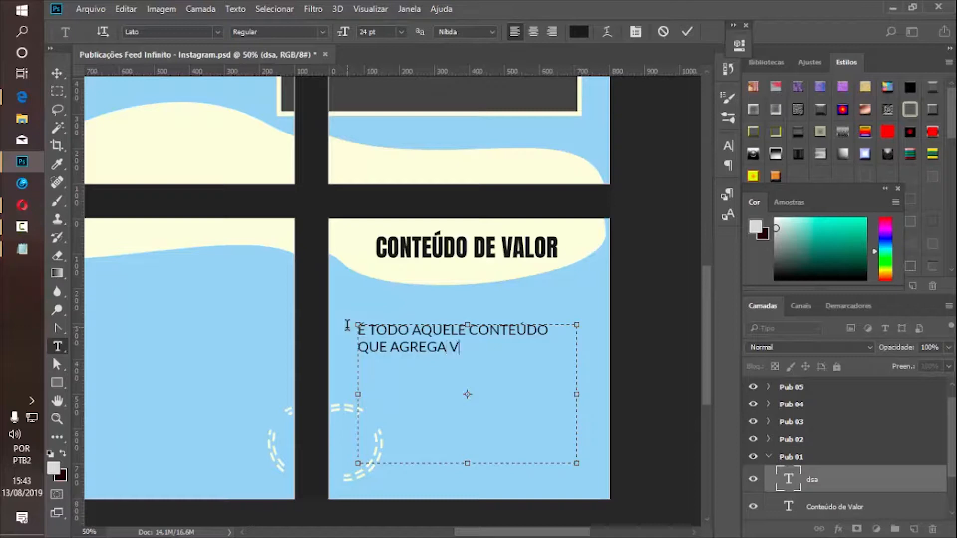
type("ALOR A SUA")
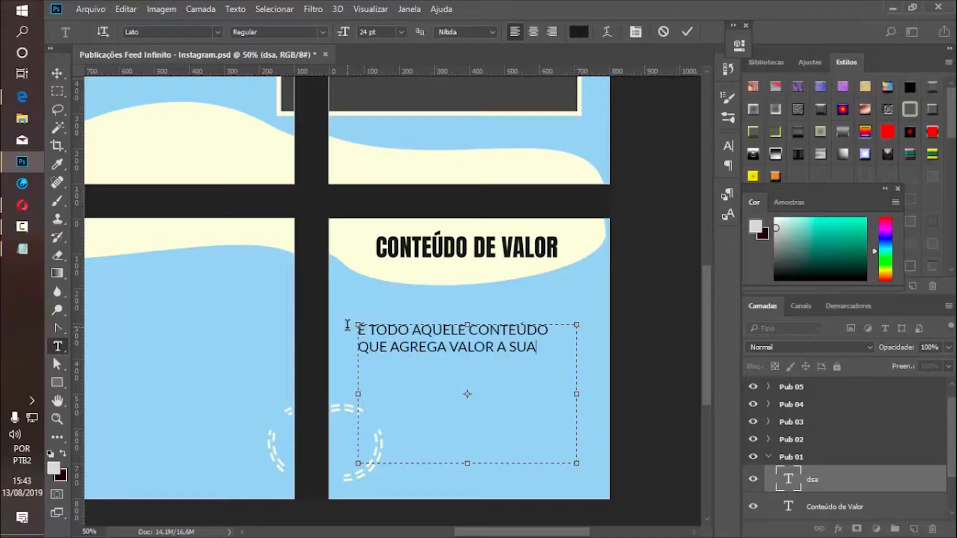
key("BackSpace")
key("BackSpace")
key("BackSpace")
type("O S")
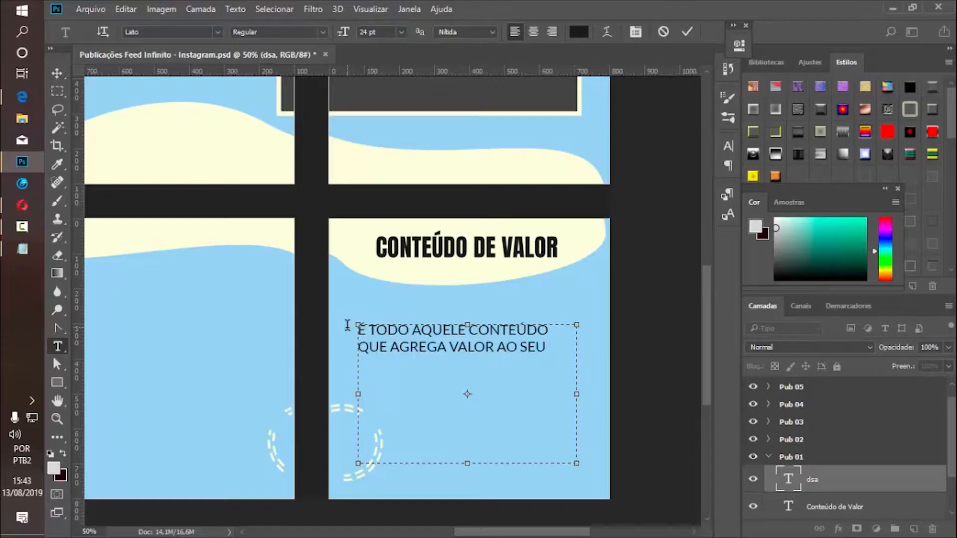
type("EU PERFIL NO")
type(" AM")
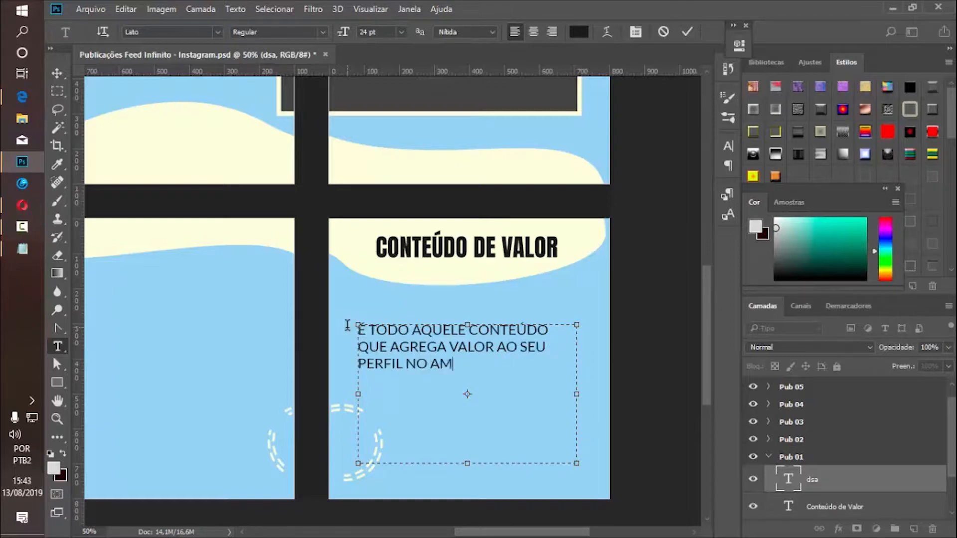
type("BIENTE DIG")
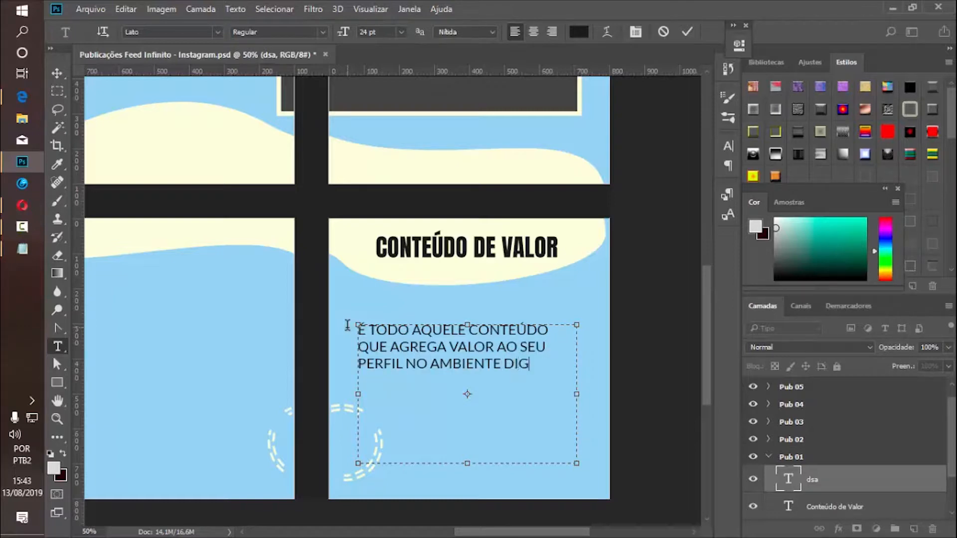
type("ITAL!")
Turn off the All Caps style for the whole paragraph below the heading.
key("ctrl+a")
left_click(728, 146)
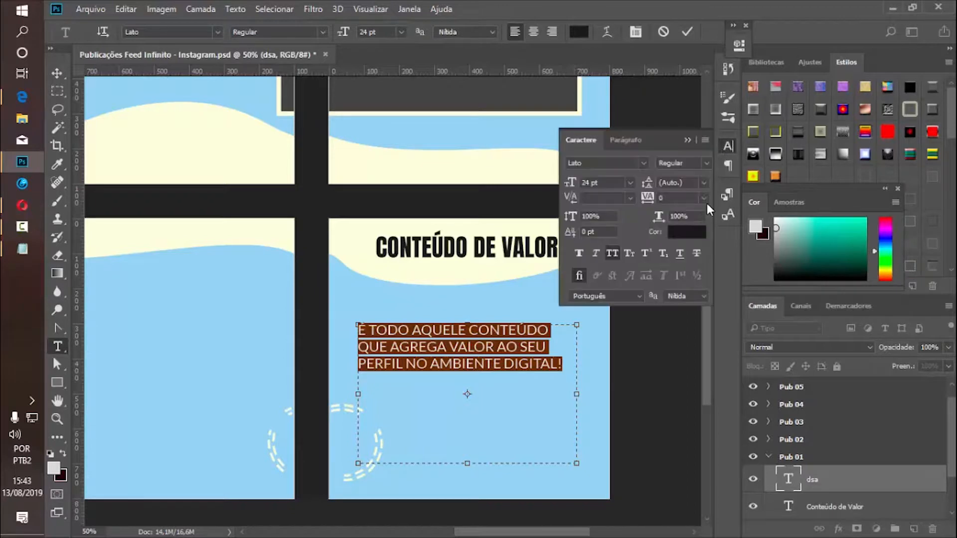
left_click(612, 255)
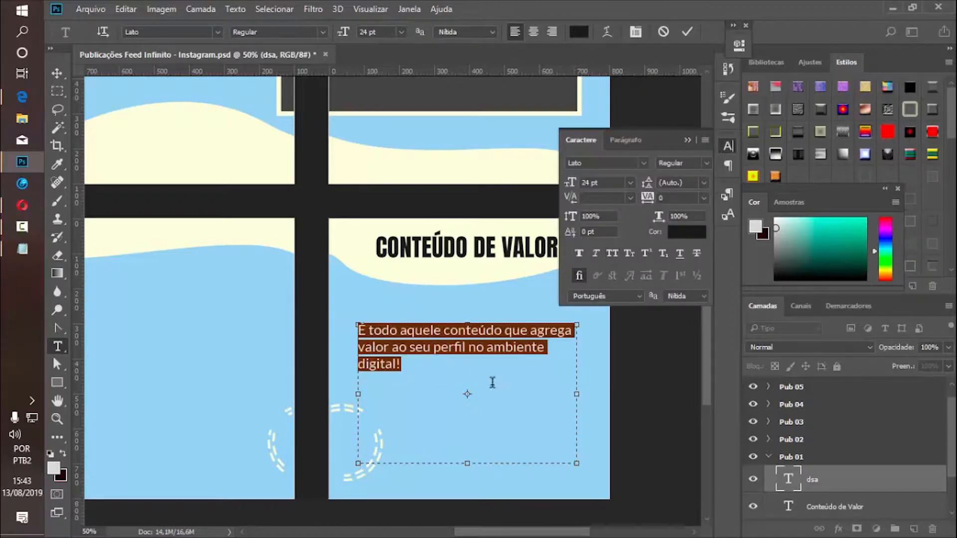
Set the paragraph's font size to 33 pt.
left_click(632, 184)
left_click(607, 382)
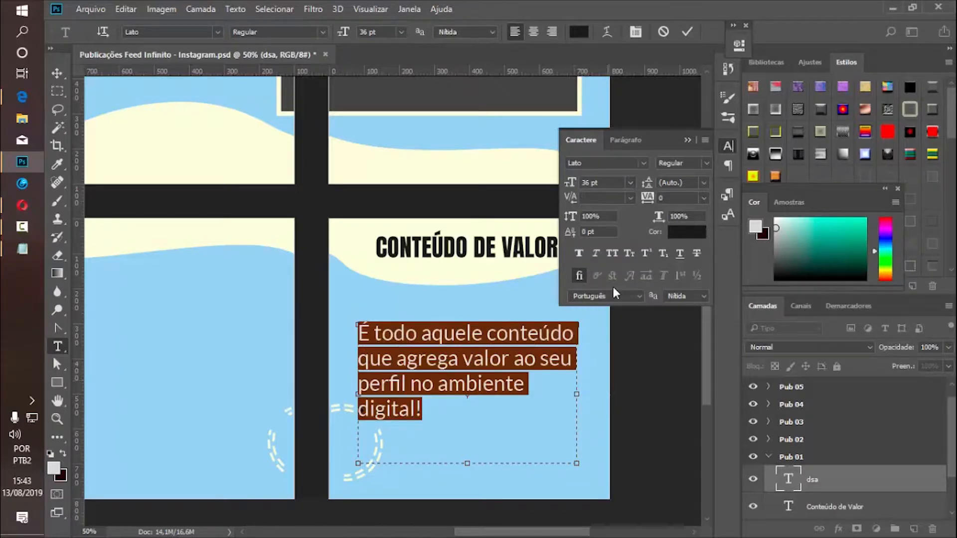
left_click(630, 183)
left_click(613, 370)
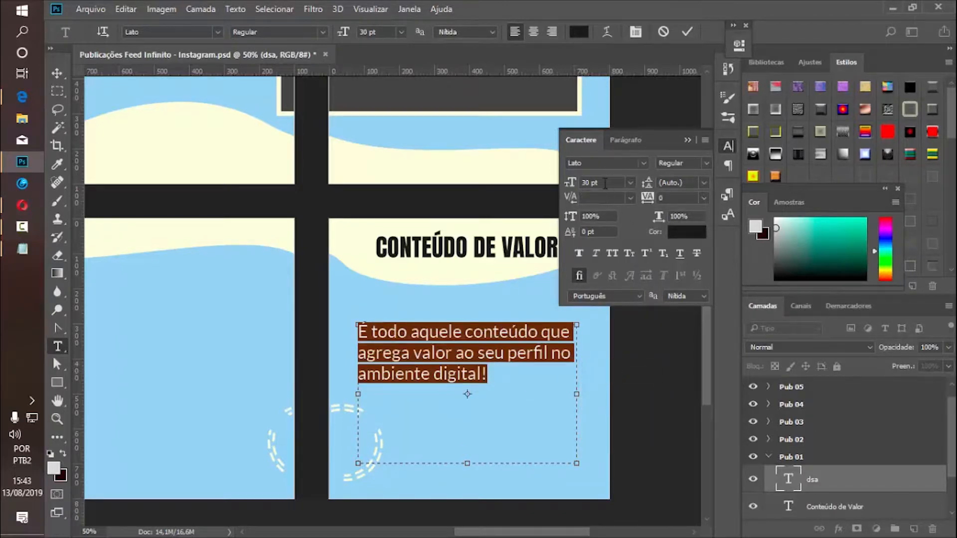
key("Up")
key("Up")
key("Up")
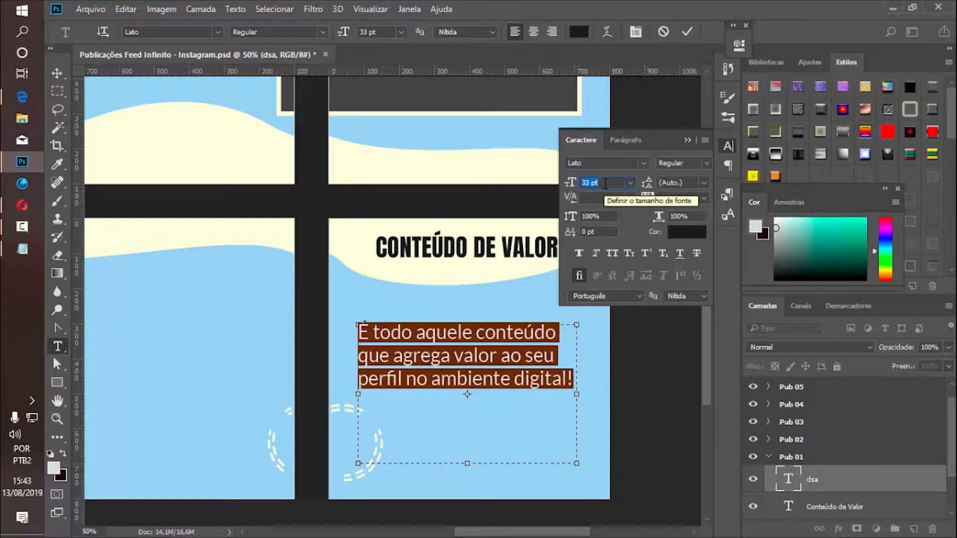
key("Up")
key("Down")
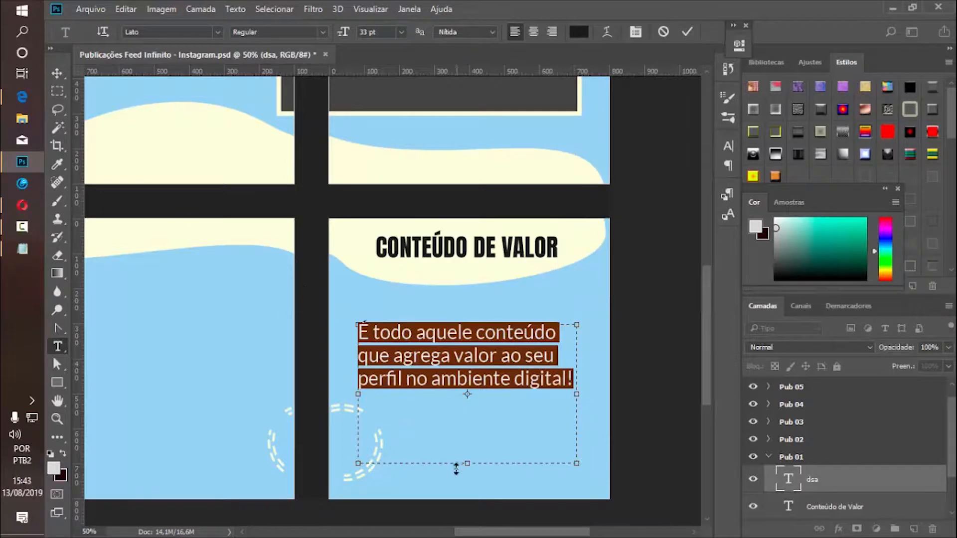
Shorten the paragraph's text box to fit its three lines, commit the text and move it slightly down and right.
left_click_drag(466, 463, 466, 388)
left_click(56, 73)
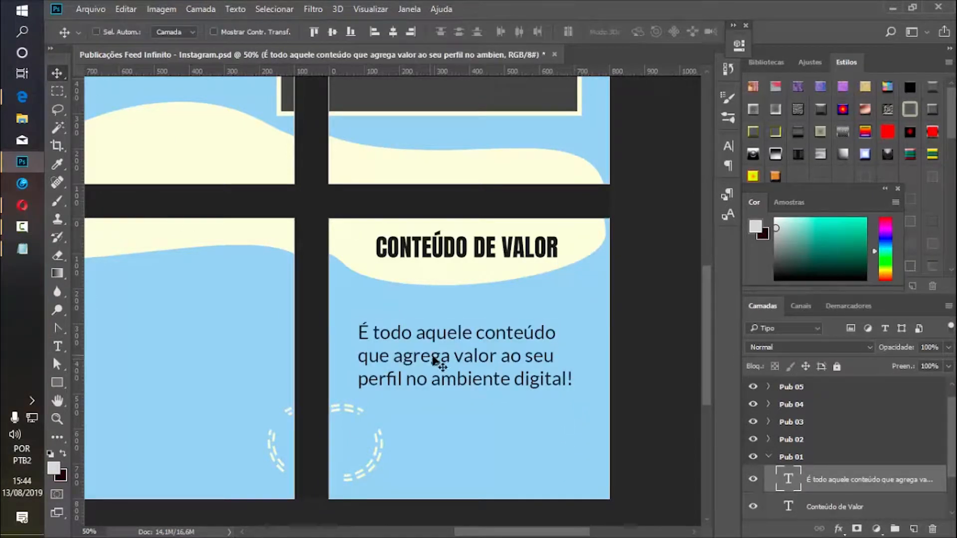
left_click_drag(433, 356, 462, 382)
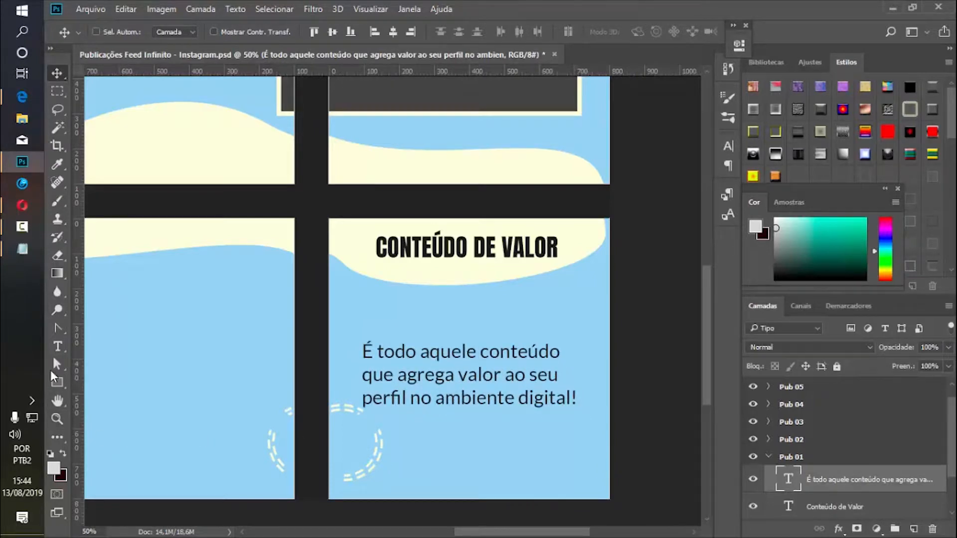
Align the paragraph text to the right and move it a little lower in the artboard.
left_click(57, 346)
left_click(551, 32)
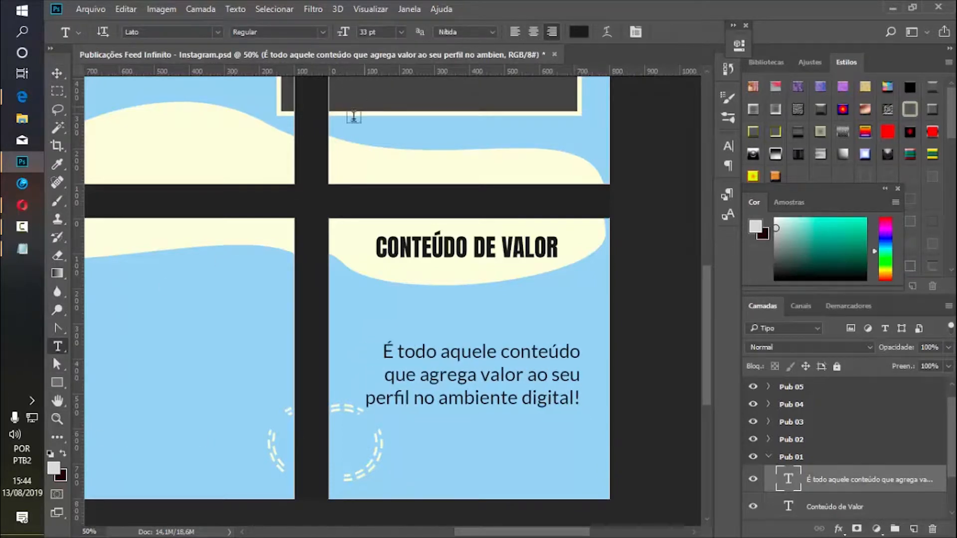
left_click(57, 73)
left_click_drag(500, 355, 502, 379)
Scale the paragraph to about 89.5% and move it up beneath the cream shape, near the artboard's right edge.
key("ctrl+t")
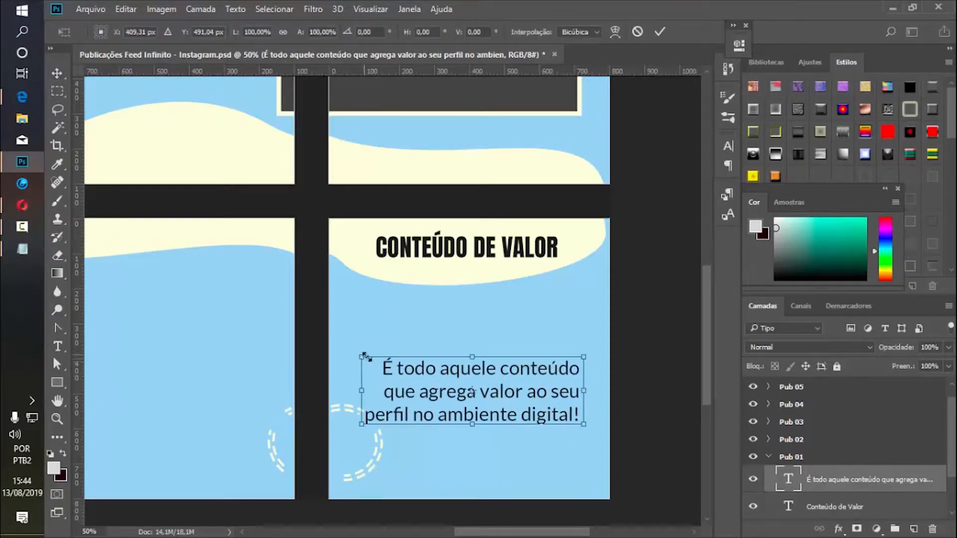
left_click_drag(363, 357, 385, 363)
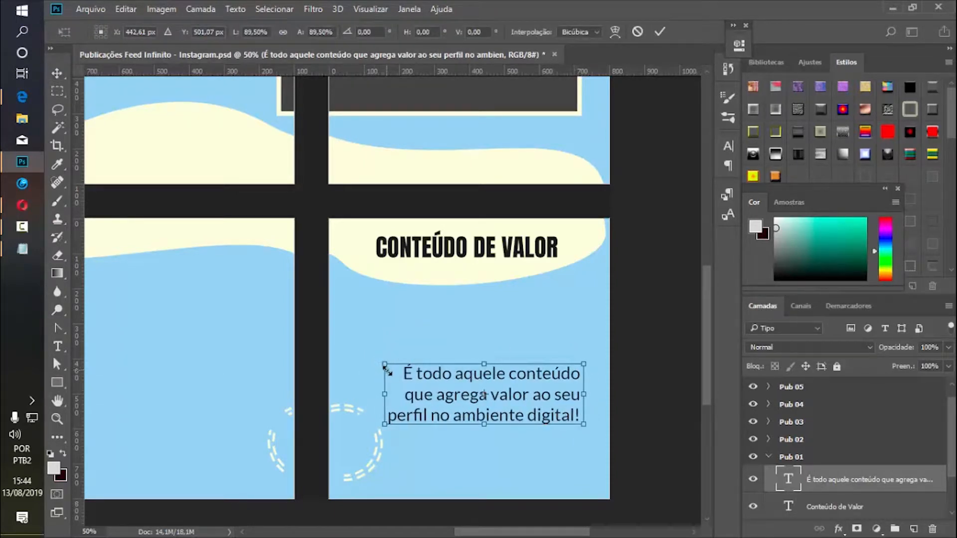
key("Return")
left_click_drag(517, 405, 536, 340)
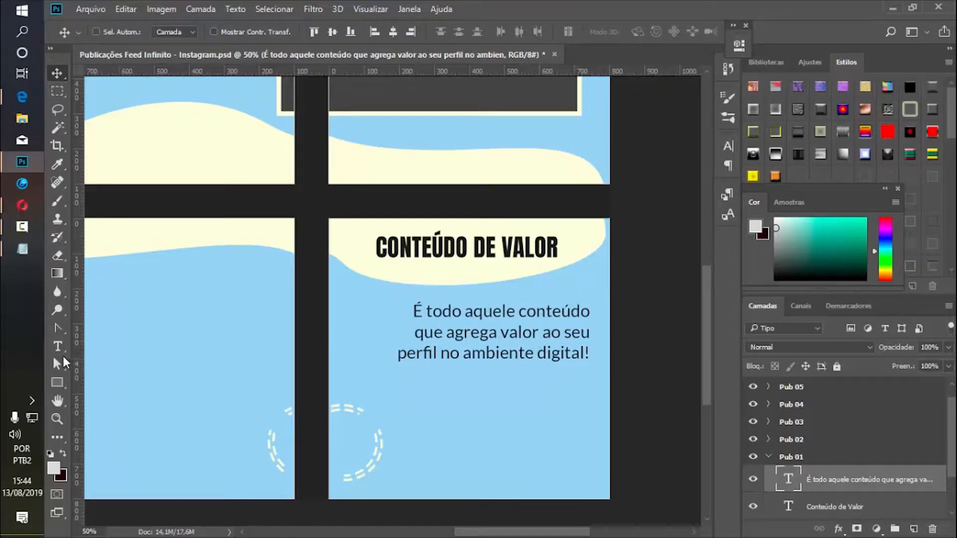
Center-align the paragraph text and move it slightly left and down beneath the heading.
left_click(57, 346)
left_click(533, 31)
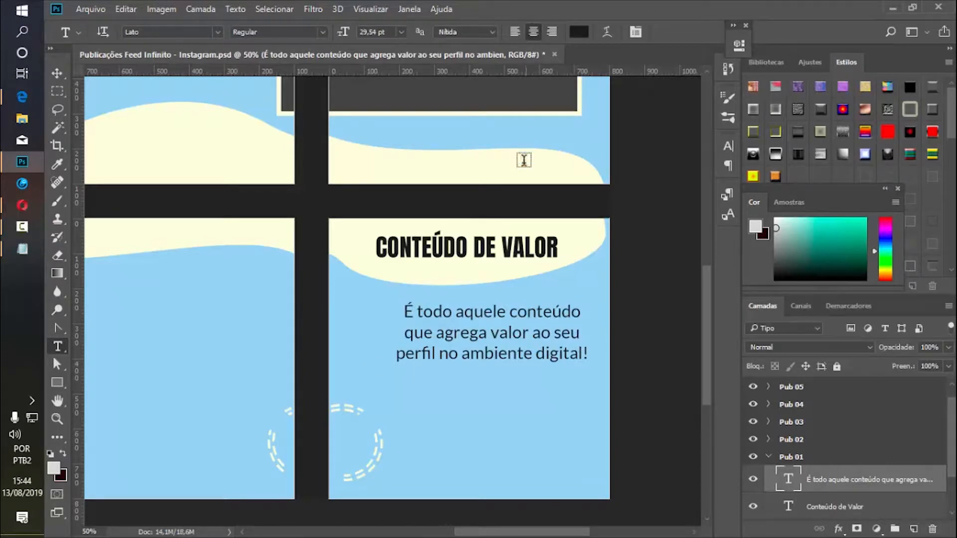
left_click(57, 73)
left_click_drag(487, 331, 477, 336)
Align the horizontal centers of the paragraph, the heading and the Camada 2 background layer in Pub 01.
key("ctrl")
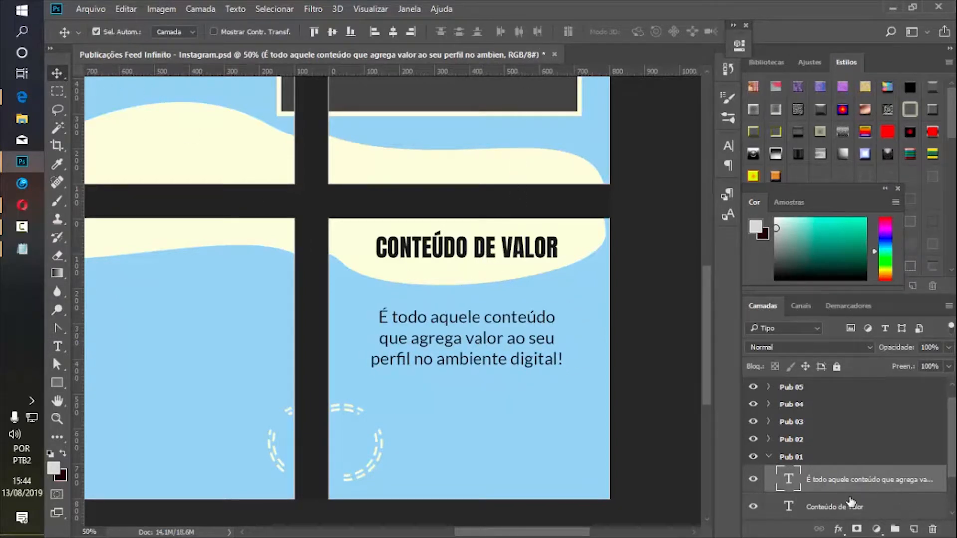
left_click(859, 498, "ctrl")
scroll(951, 440, "down", 3)
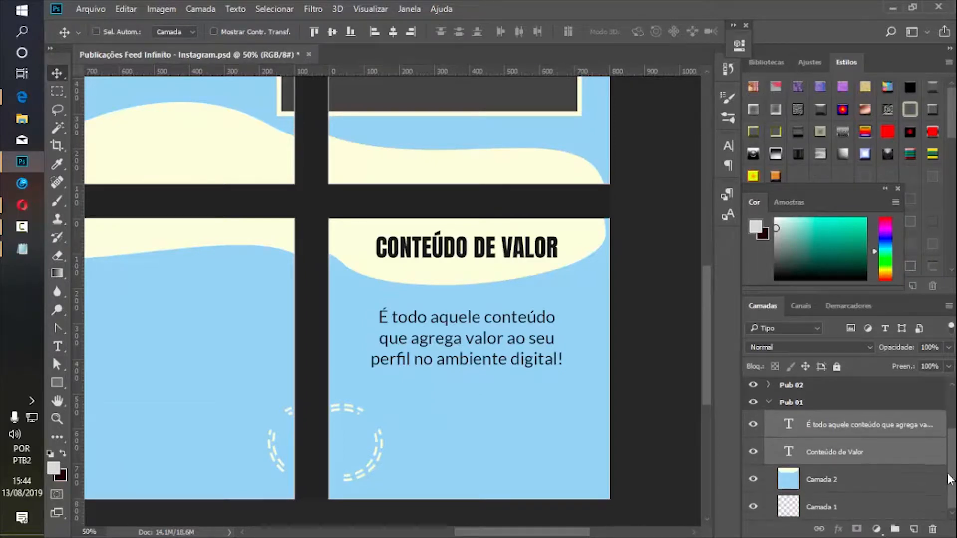
left_click(392, 33)
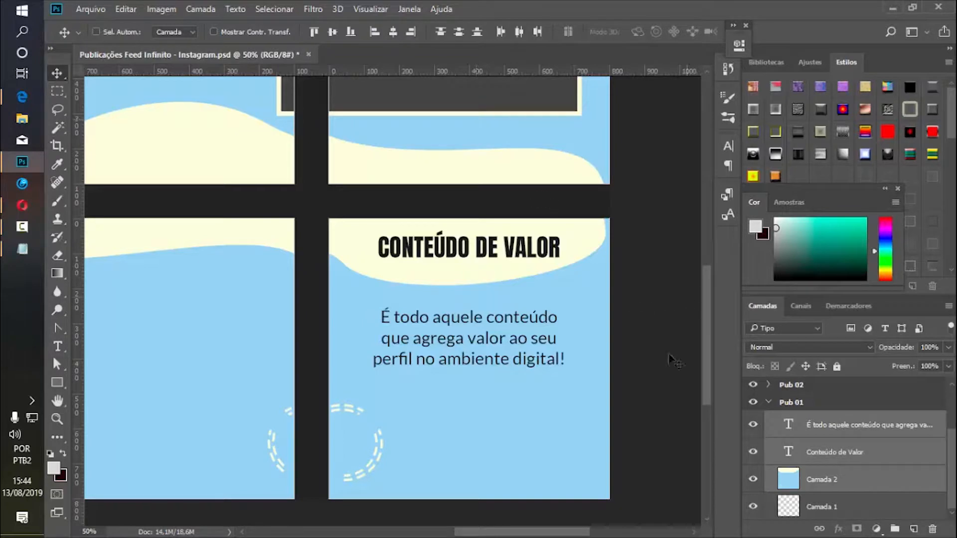
Add a new text layer with the quotation marks “” beside the paragraph's second line.
left_click(839, 431)
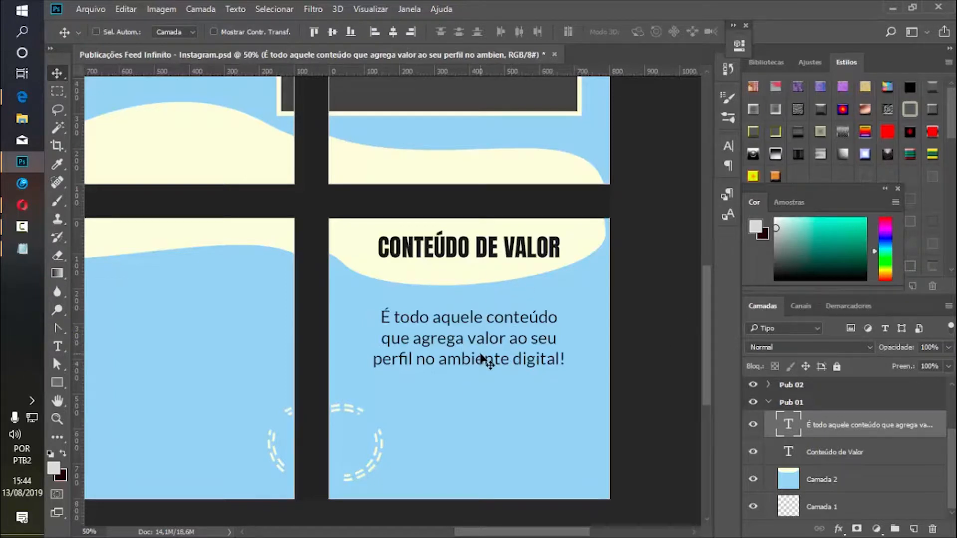
left_click(58, 346)
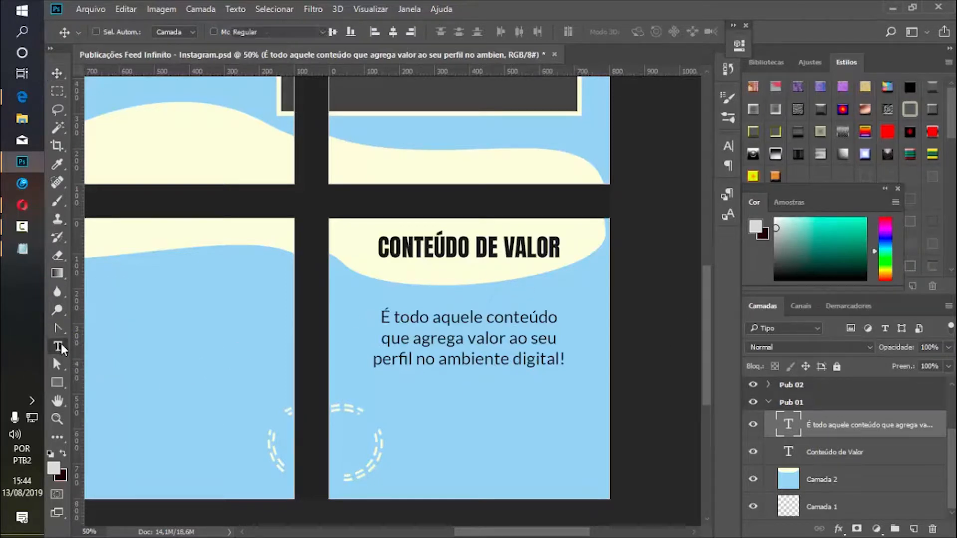
left_click(353, 345)
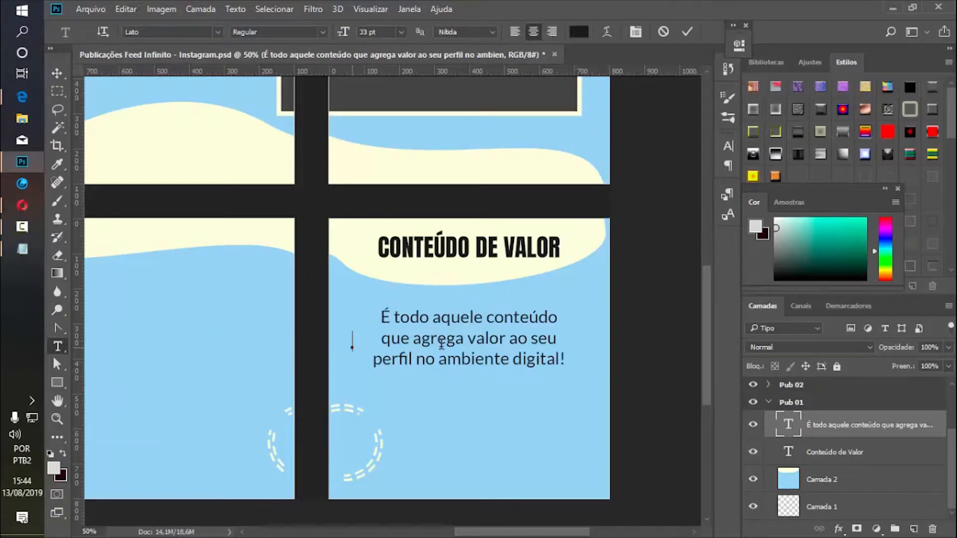
type("“")
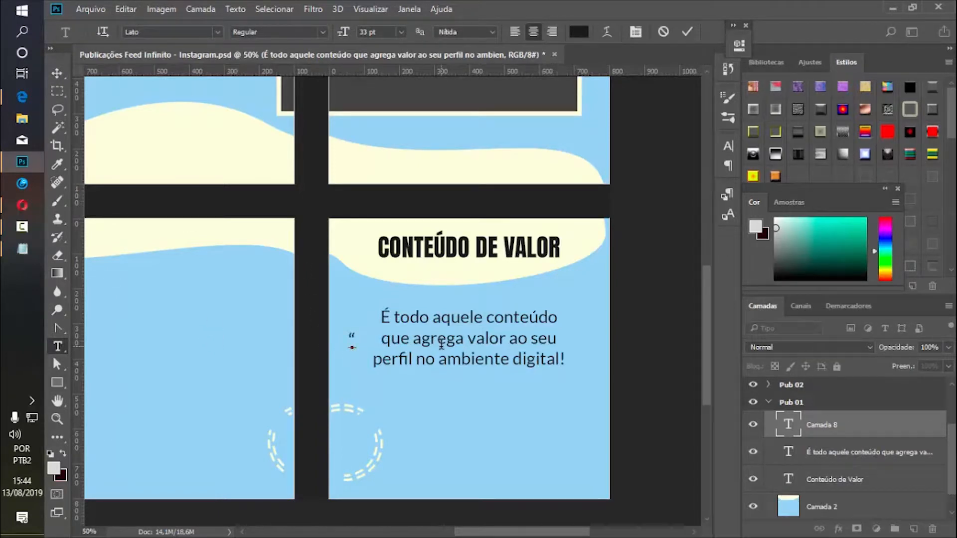
type("”")
Set the quotation marks' font style to Lato Black Italic and commit the text.
key("ctrl+a")
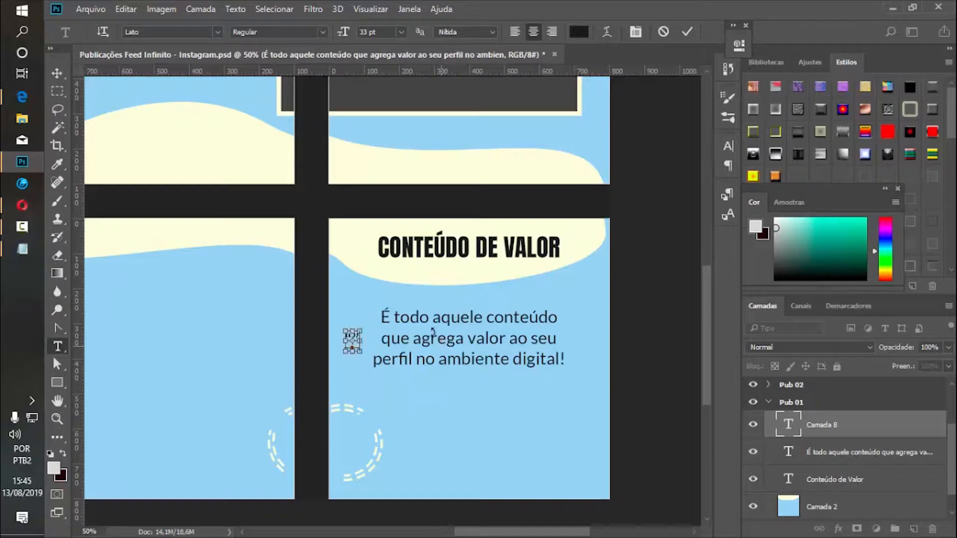
left_click(322, 32)
left_click(260, 140)
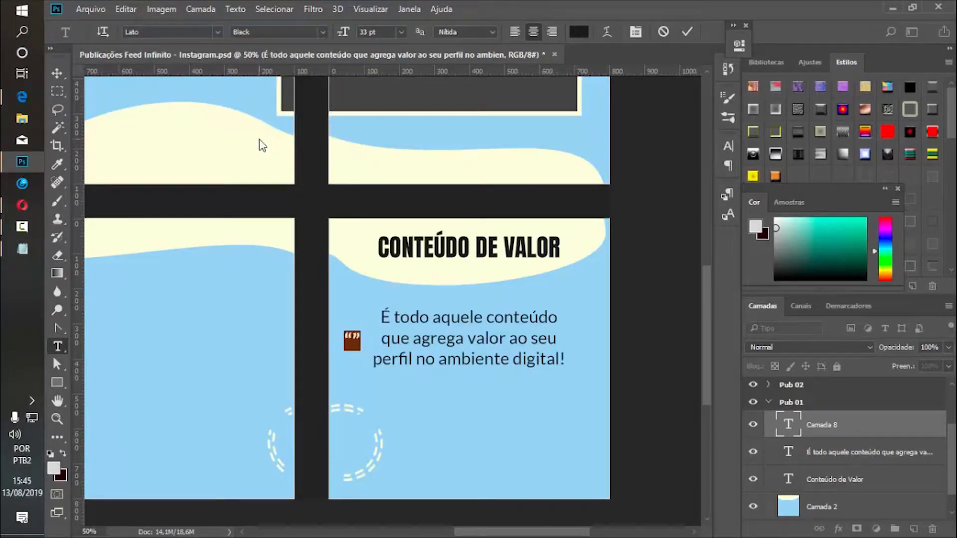
left_click(319, 33)
left_click(276, 145)
left_click(56, 73)
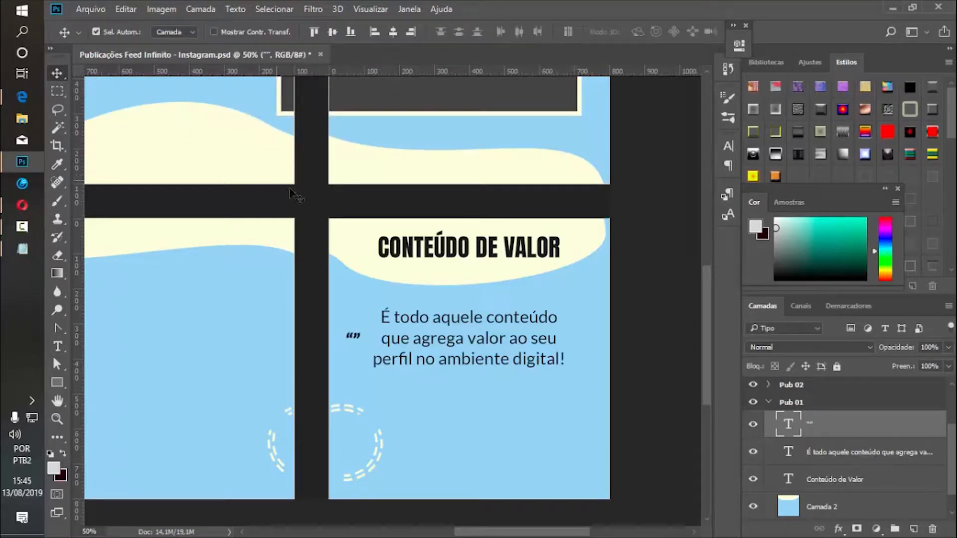
Scale the quotation marks up to about 327%.
key("ctrl+t")
left_click_drag(364, 352, 396, 387)
key("Return")
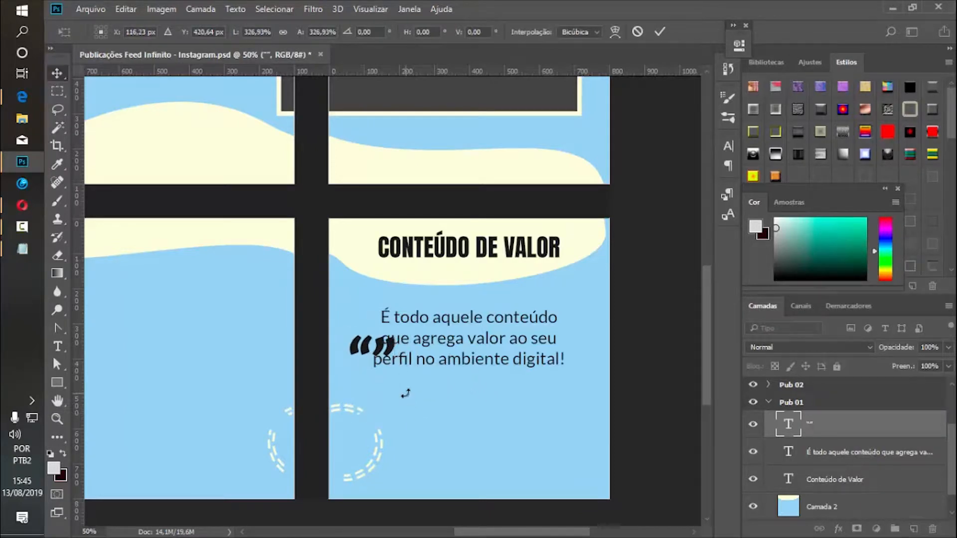
Try deleting the closing quotation mark from the enlarged pair, and undo the deletion.
left_click(58, 346)
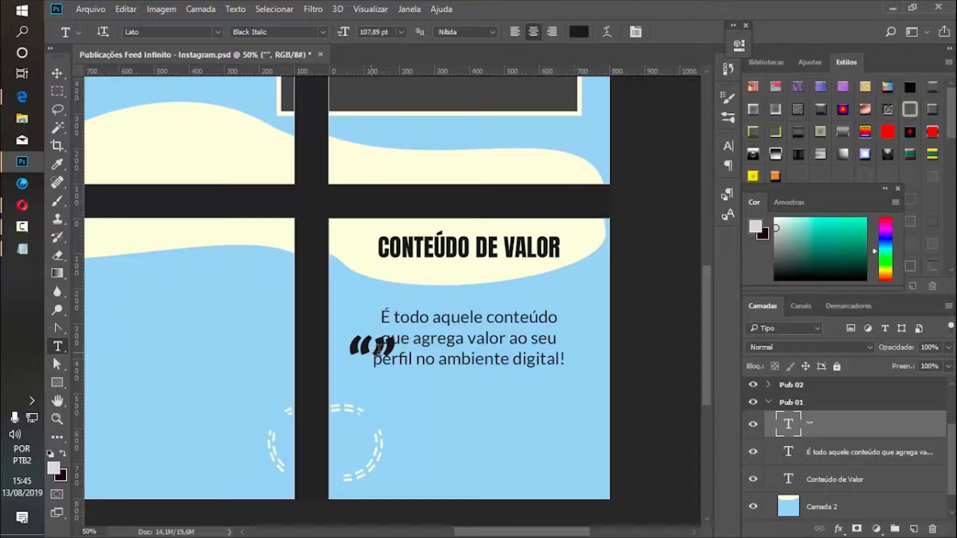
left_click_drag(377, 348, 477, 345)
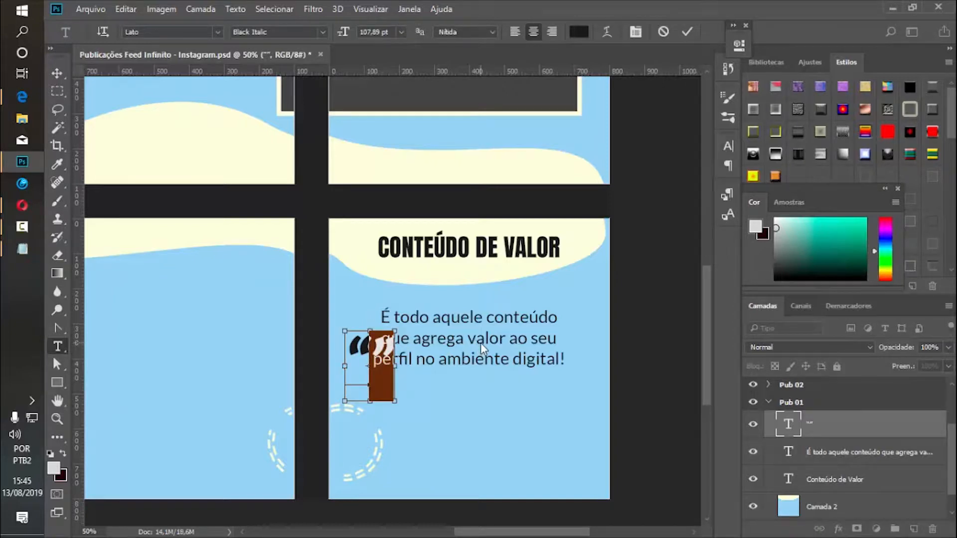
key("BackSpace")
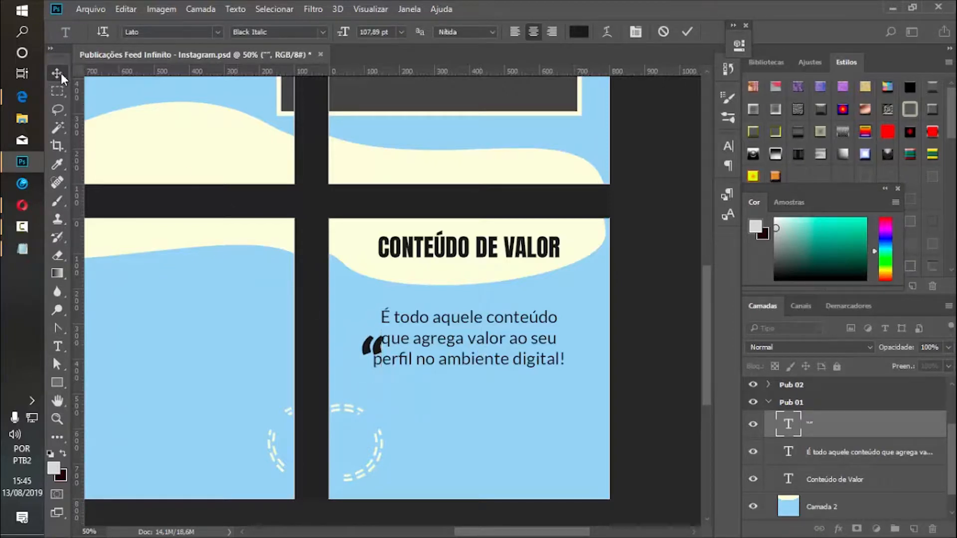
left_click(59, 75)
key("ctrl+z")
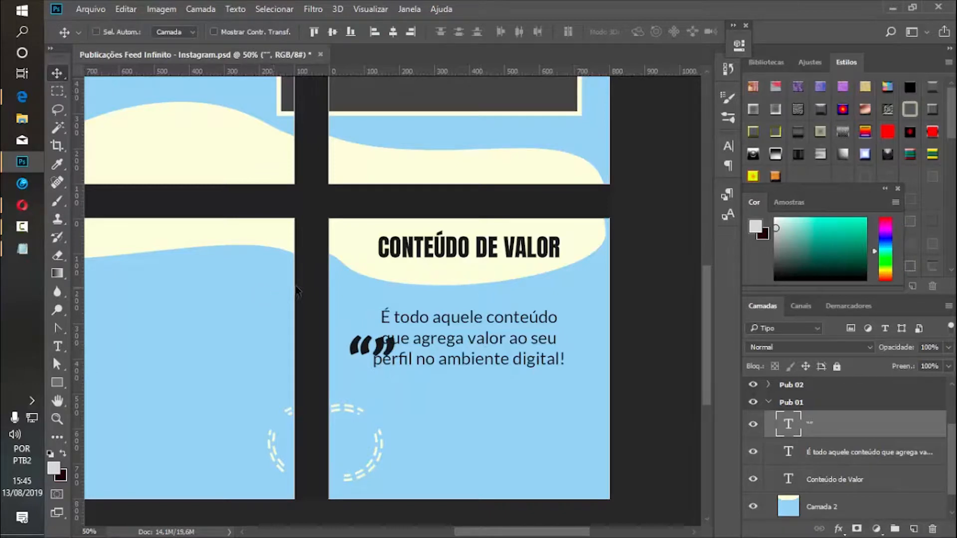
Duplicate the quotation marks below the paragraph and delete the opening mark from the copy.
left_click_drag(379, 356, 431, 393)
left_click(57, 346)
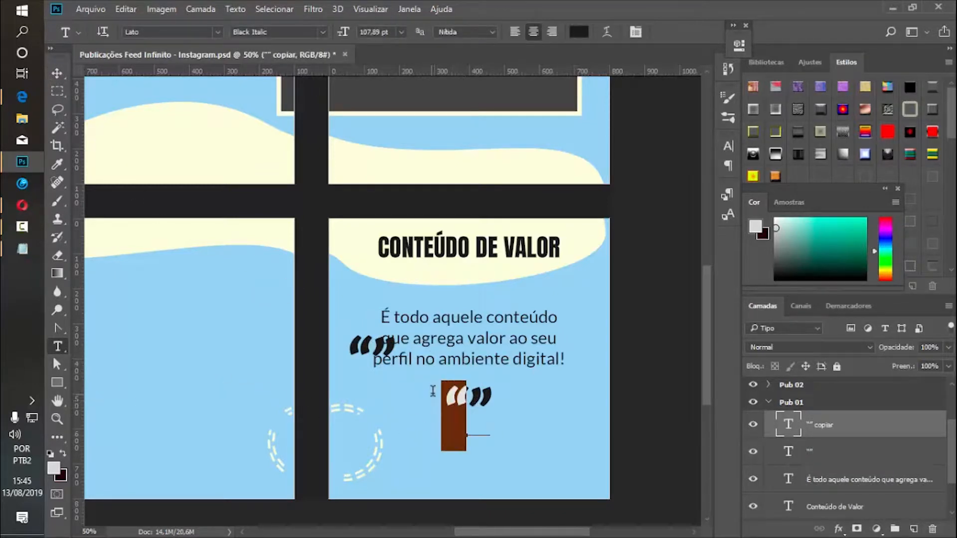
key("BackSpace")
key("ctrl+Return")
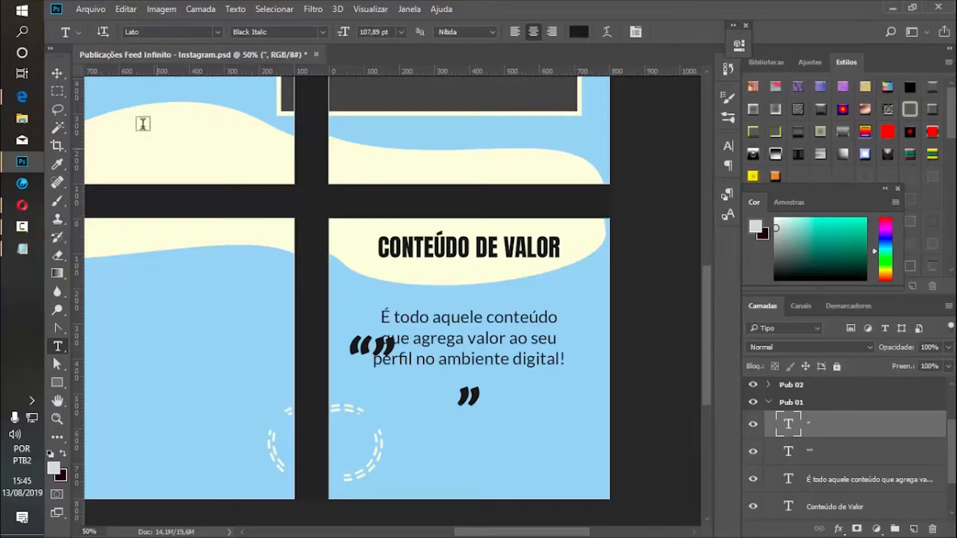
Delete the closing mark from the original quotation marks, leaving only the opening one.
left_click_drag(378, 342, 401, 347)
key("BackSpace")
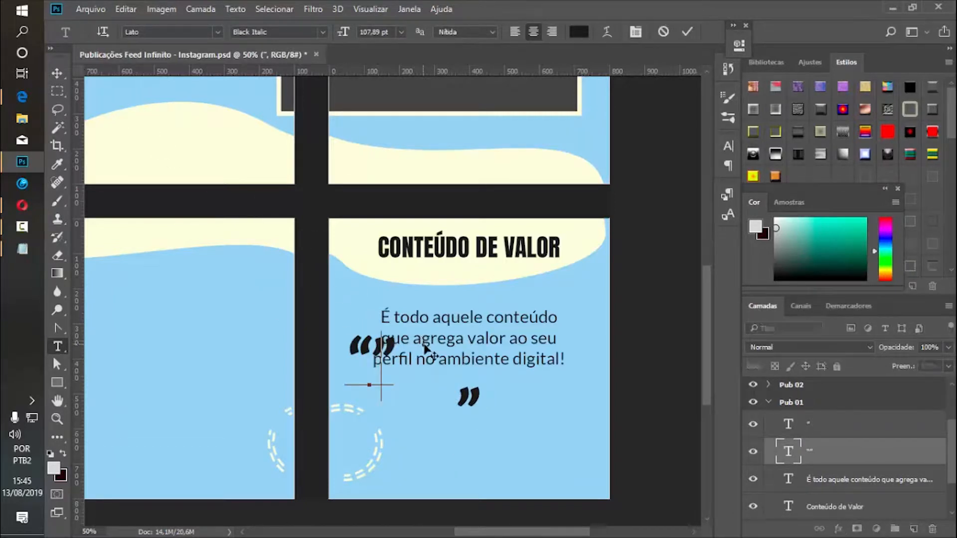
left_click(58, 73)
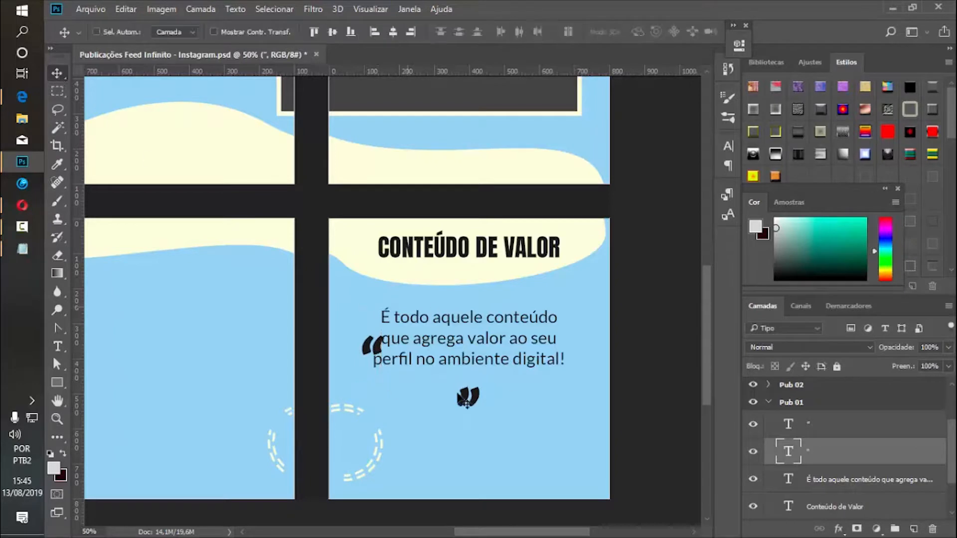
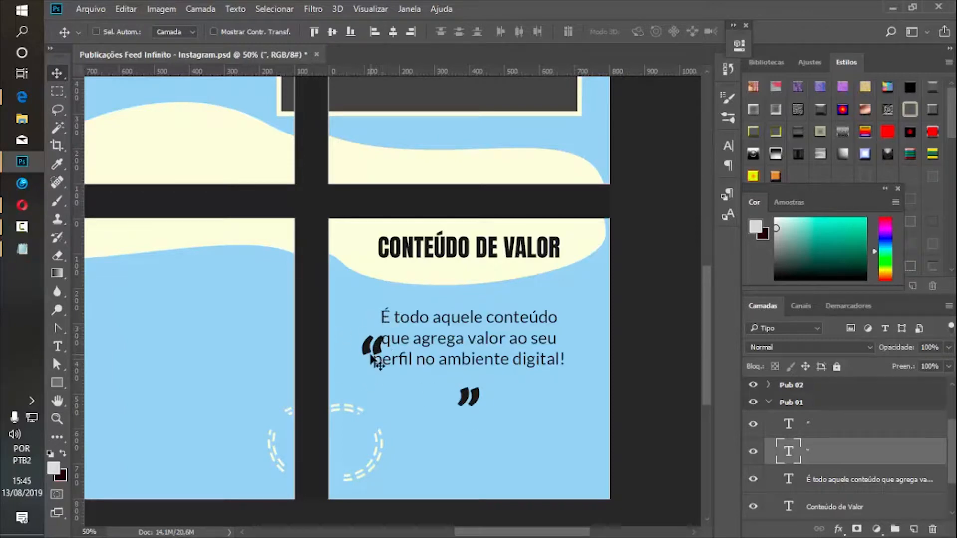
Try moving the opening and closing quotation marks around the paragraph, and undo both moves.
left_click_drag(369, 354, 362, 319)
left_click_drag(464, 397, 554, 382)
key("ctrl+alt+z")
key("ctrl+alt+z")
Place the opening quotation mark before the paragraph's first line and the closing mark after its last line.
left_click_drag(372, 346, 363, 308)
left_click(787, 424)
left_click_drag(468, 397, 576, 370)
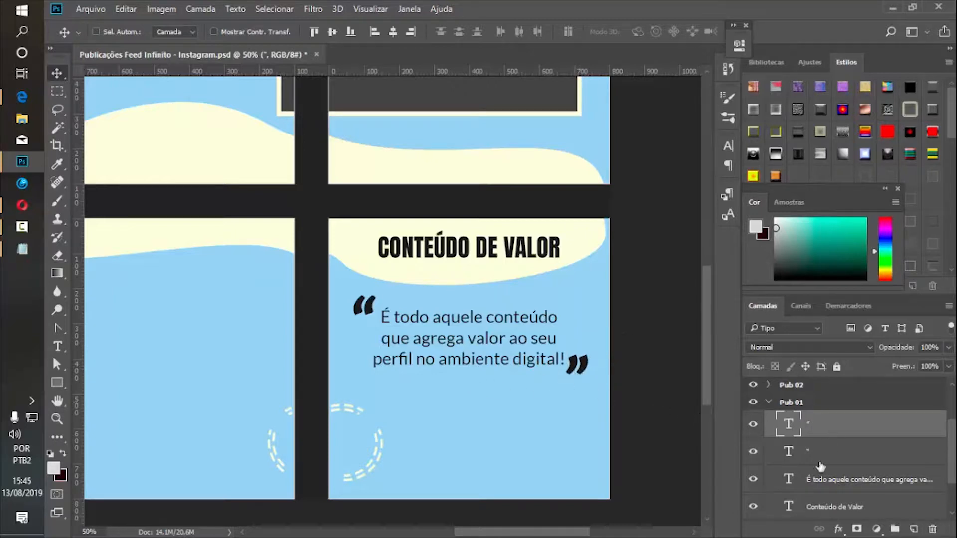
Rotate the opening quotation mark slightly clockwise and fine-tune the placement of both marks around the paragraph.
left_click(820, 461)
left_click_drag(367, 309, 371, 316)
key("ctrl+t")
left_click_drag(417, 296, 428, 303)
key("Return")
left_click_drag(373, 314, 371, 310)
left_click(589, 375)
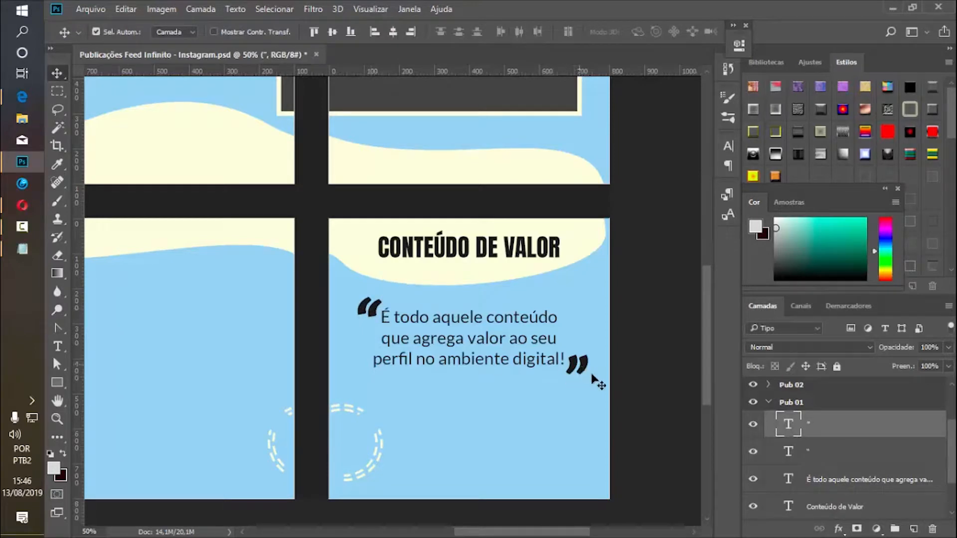
left_click_drag(598, 383, 575, 371)
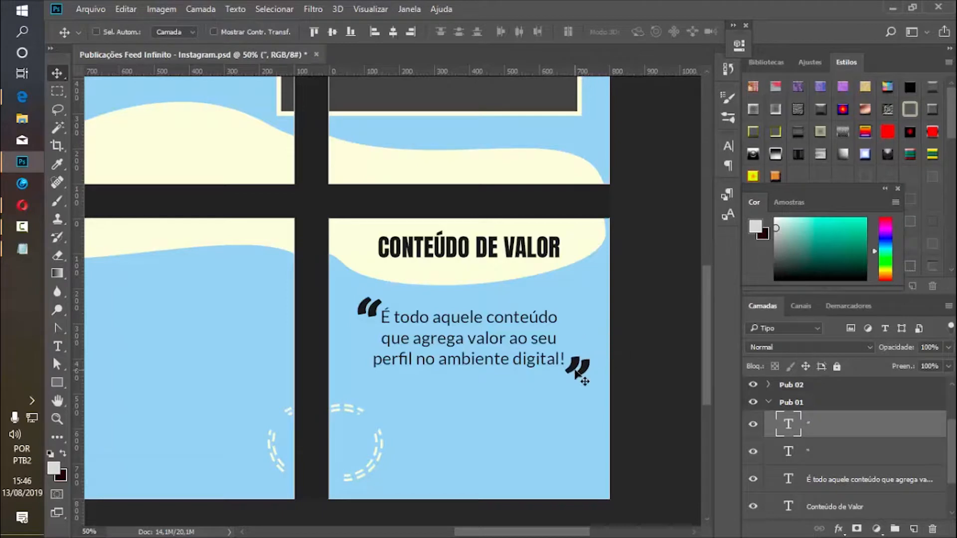
Group the two quotation mark layers and name the group Aspas.
left_click(844, 453, "ctrl")
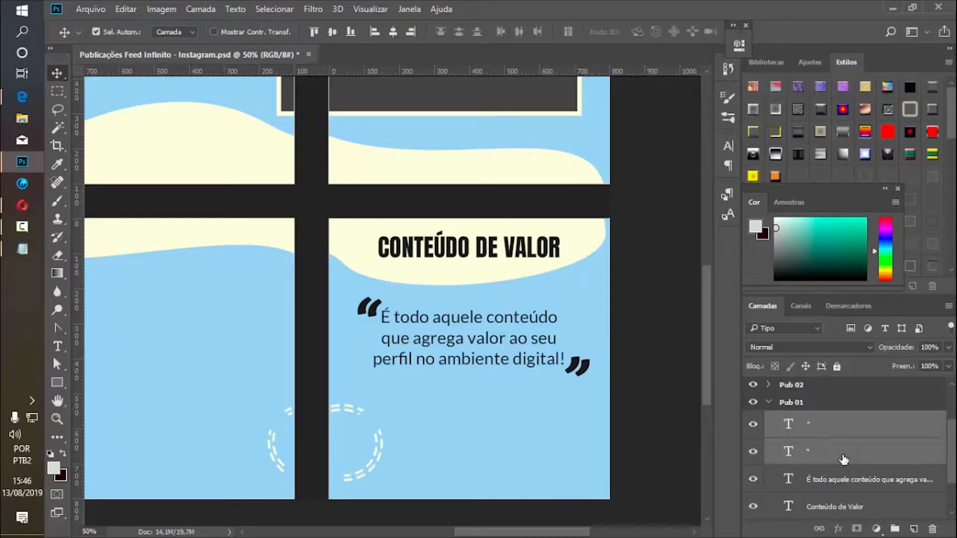
key("ctrl+g")
double_click(821, 418)
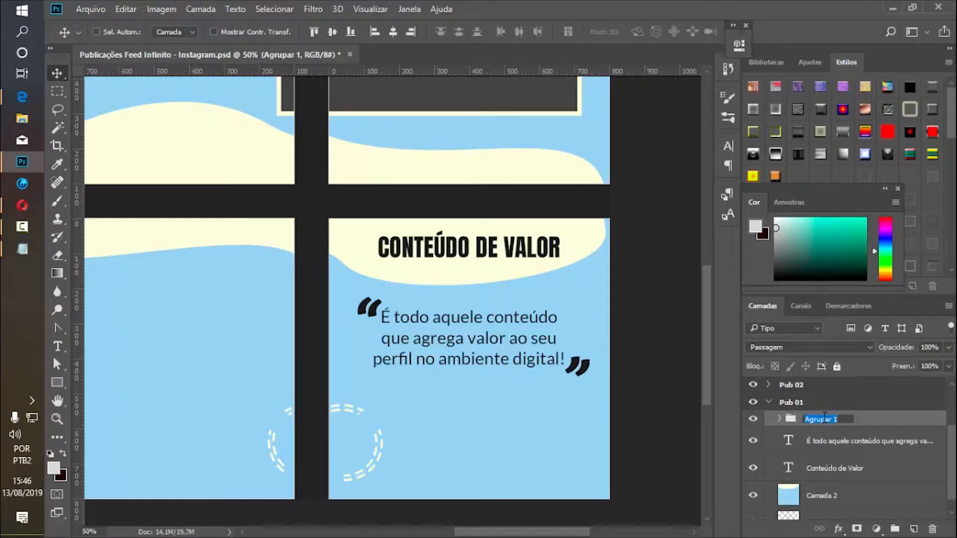
type("Aspas")
key("Return")
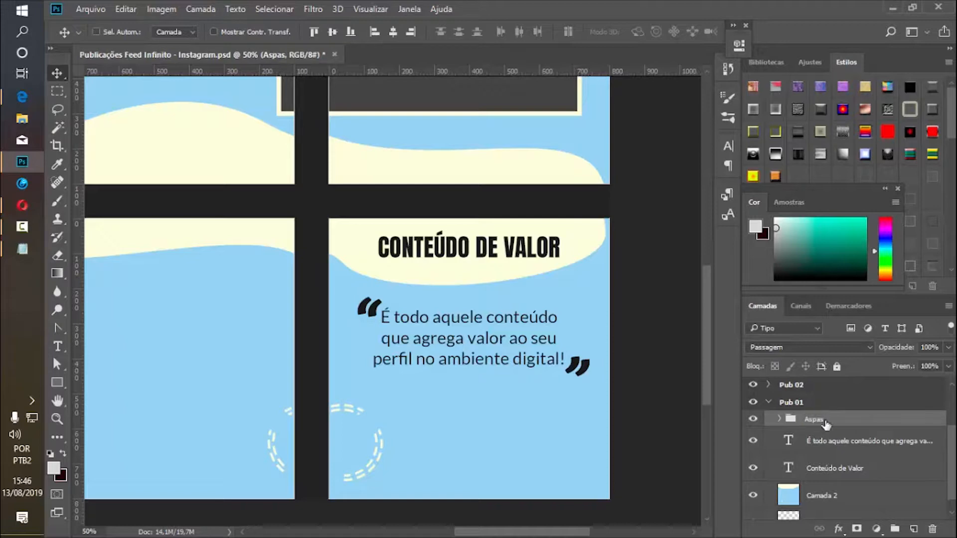
Align the horizontal centers of the paragraph and the Aspas group, and move the closing mark slightly right.
left_click(847, 449, "ctrl")
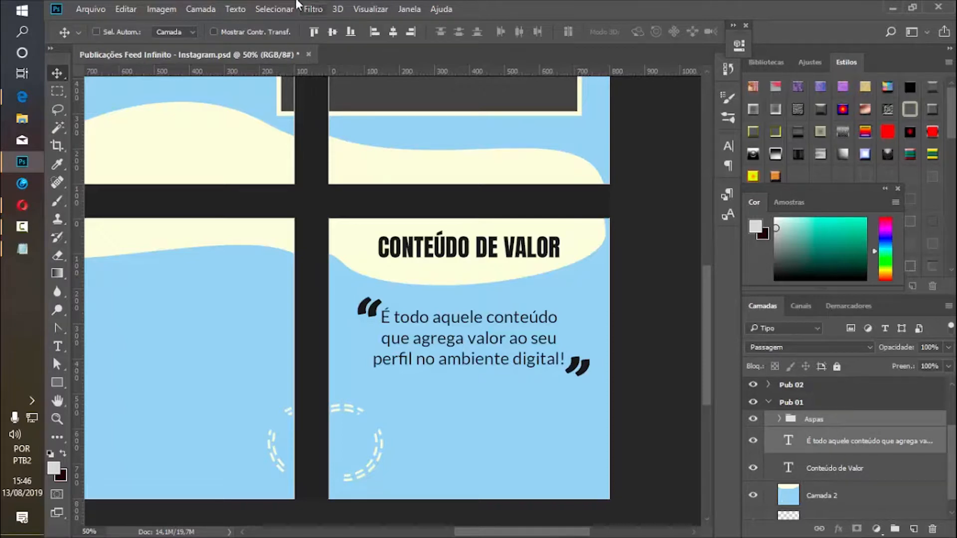
left_click(392, 33)
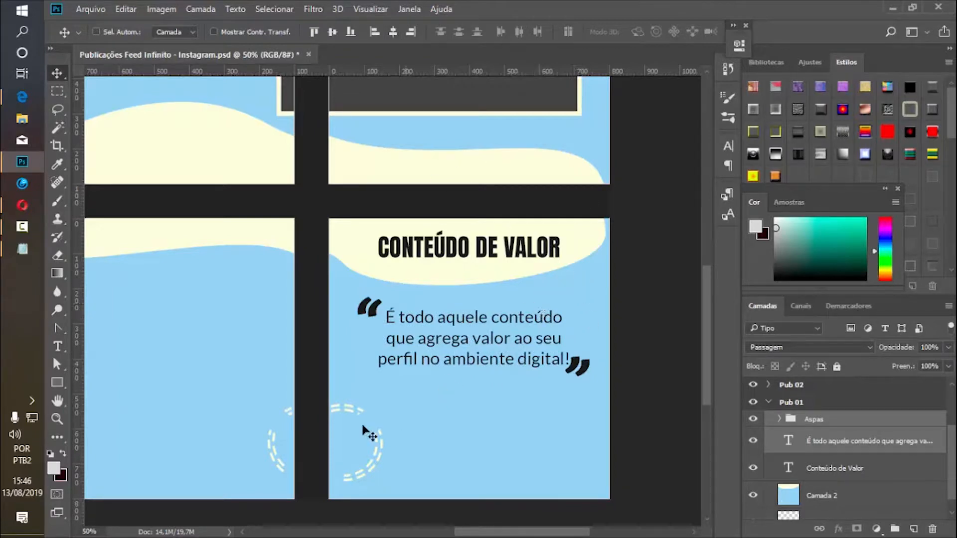
left_click(792, 423)
left_click_drag(580, 374, 591, 375)
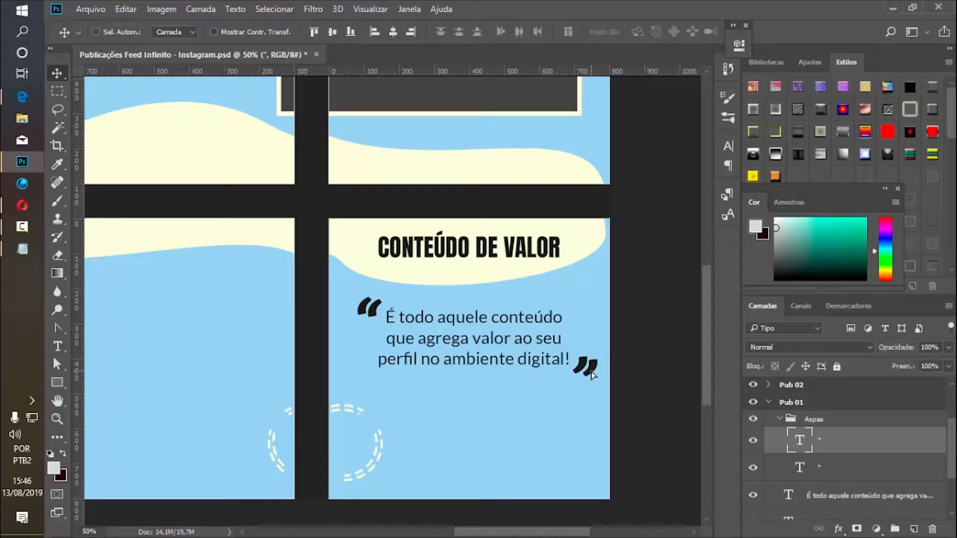
Center the paragraph horizontally between the adjusted quotation marks again and collapse the Aspas group.
left_click(842, 493, "shift")
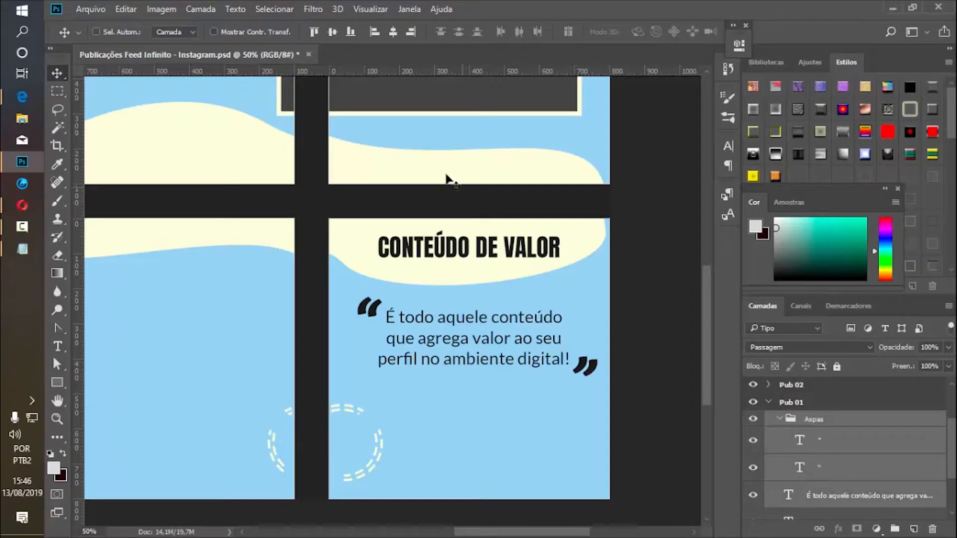
left_click(392, 31)
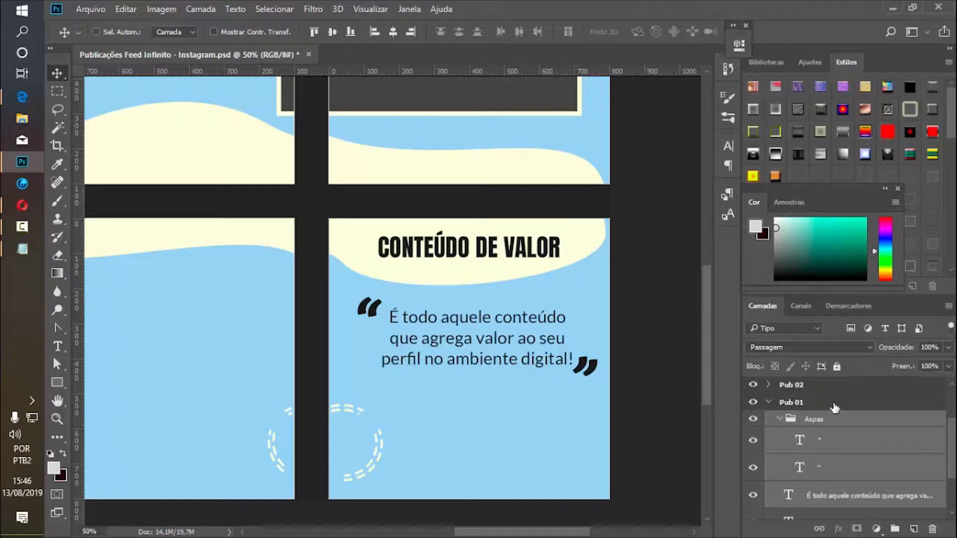
left_click(814, 420)
left_click(778, 419)
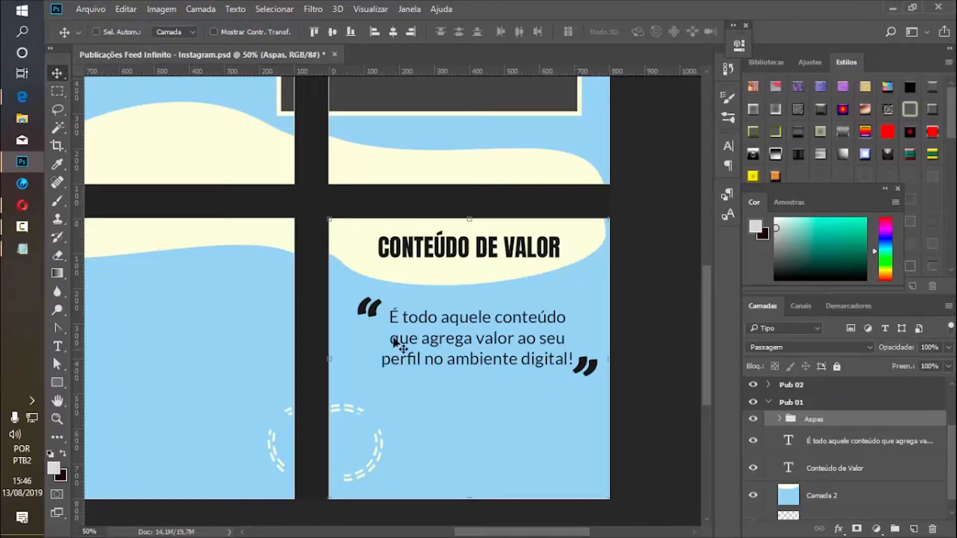
Justify all lines of the paragraph text in Pub 01, including the last line.
left_click(836, 441)
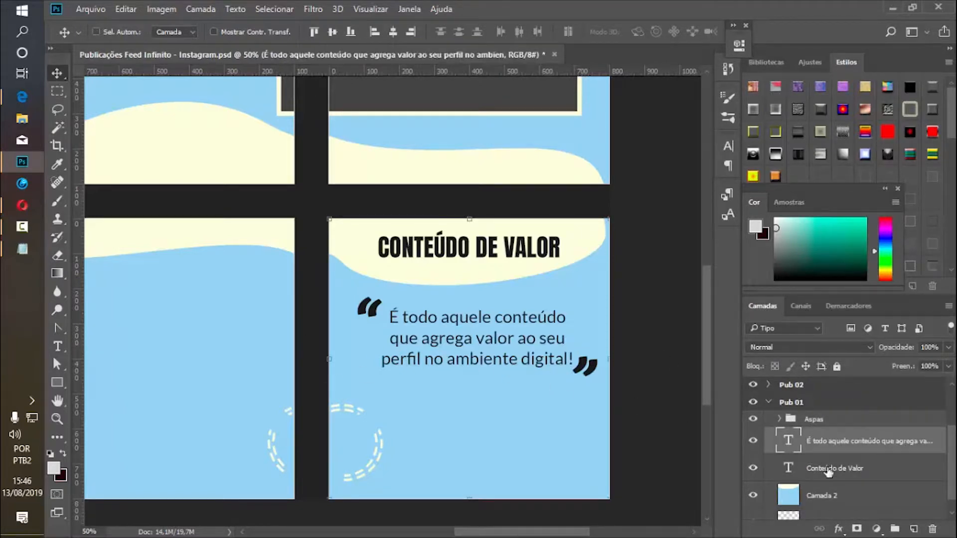
left_click(57, 346)
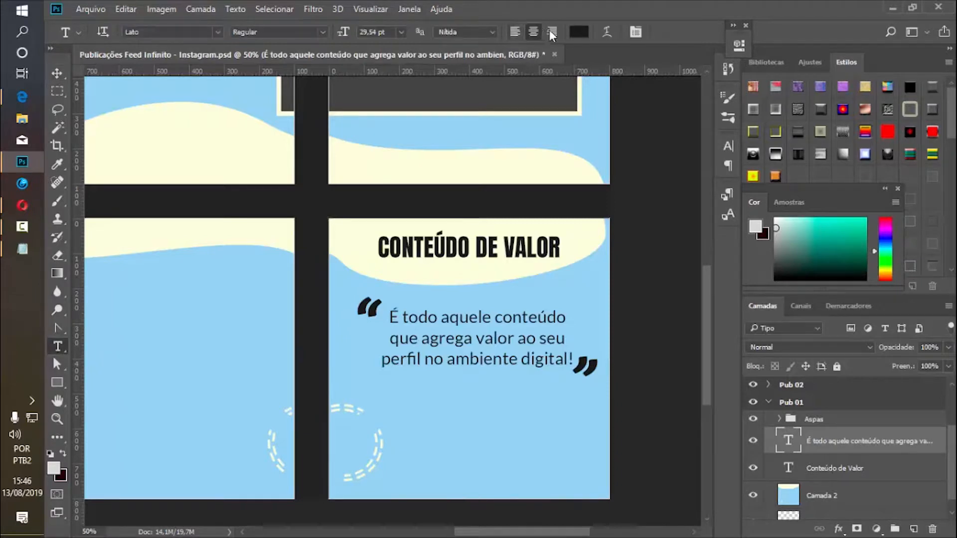
left_click(634, 32)
left_click(728, 165)
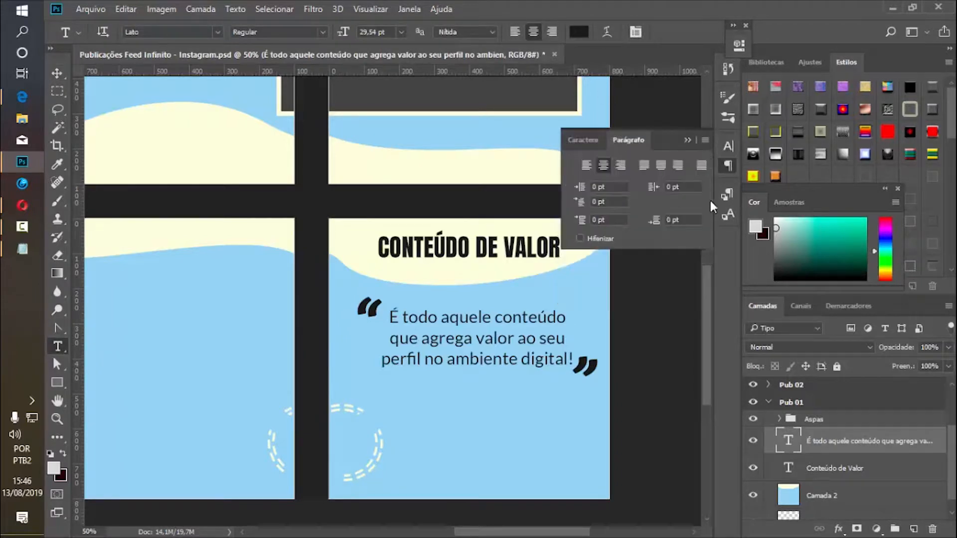
left_click(701, 166)
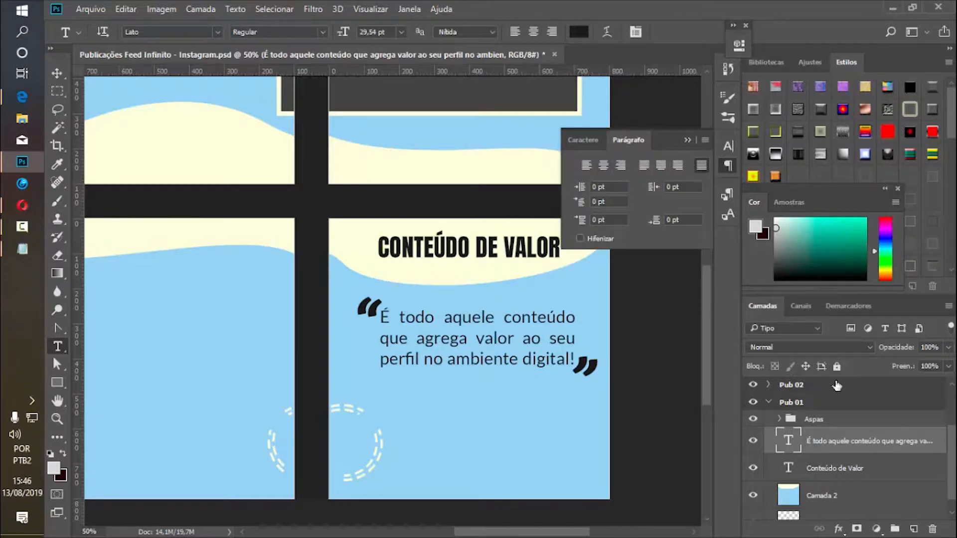
left_click(688, 141)
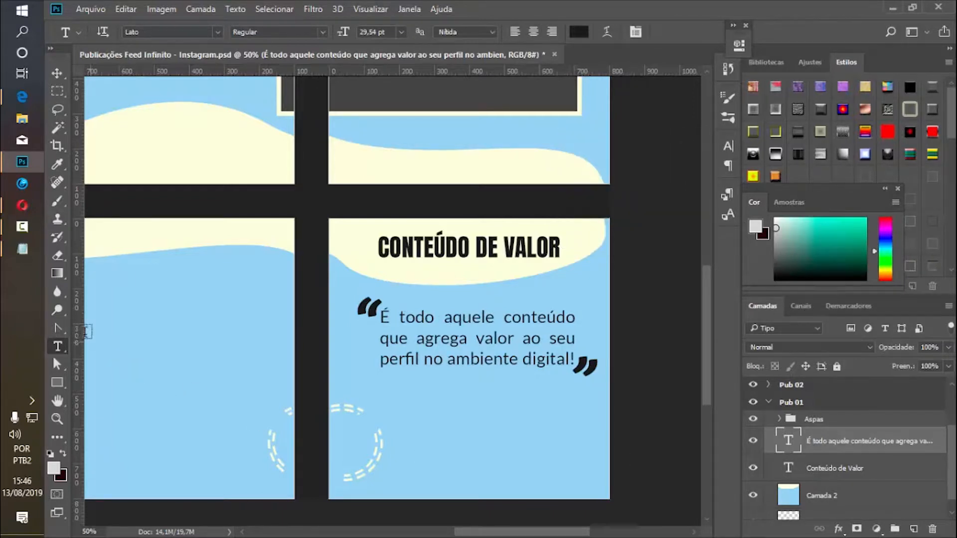
Narrow the paragraph's text box slightly and scale the paragraph down to about 94%.
left_click(479, 343)
left_click_drag(574, 339, 570, 339)
left_click(58, 73)
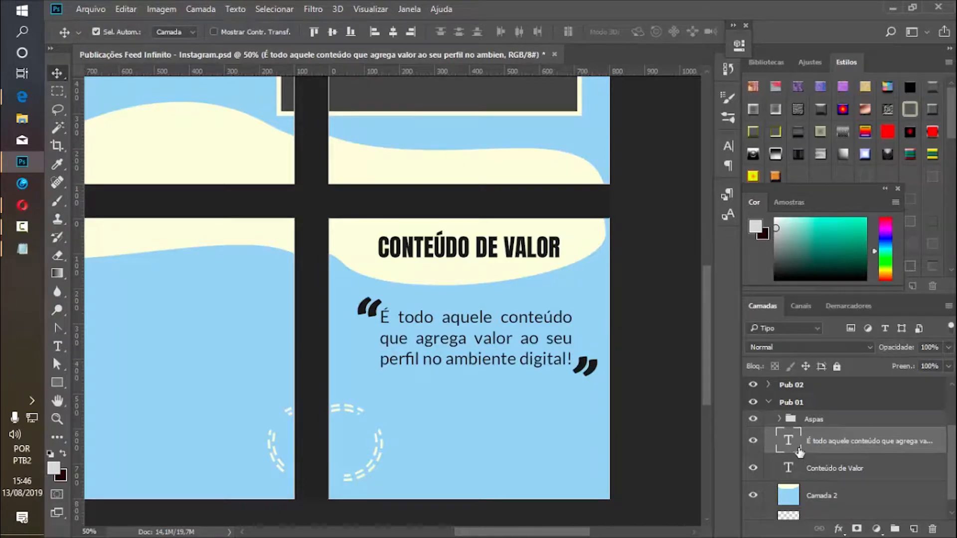
key("ctrl+t")
left_click_drag(577, 374, 570, 365)
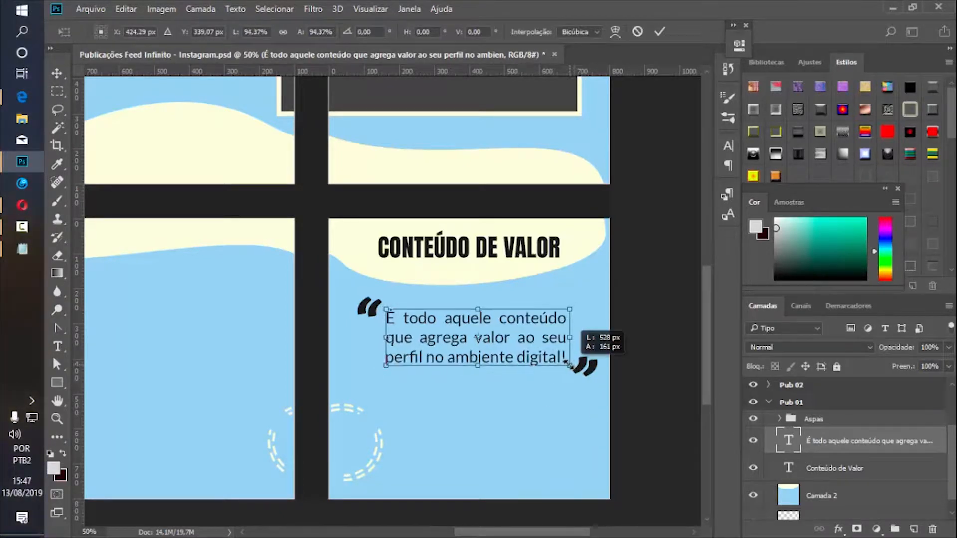
key("Return")
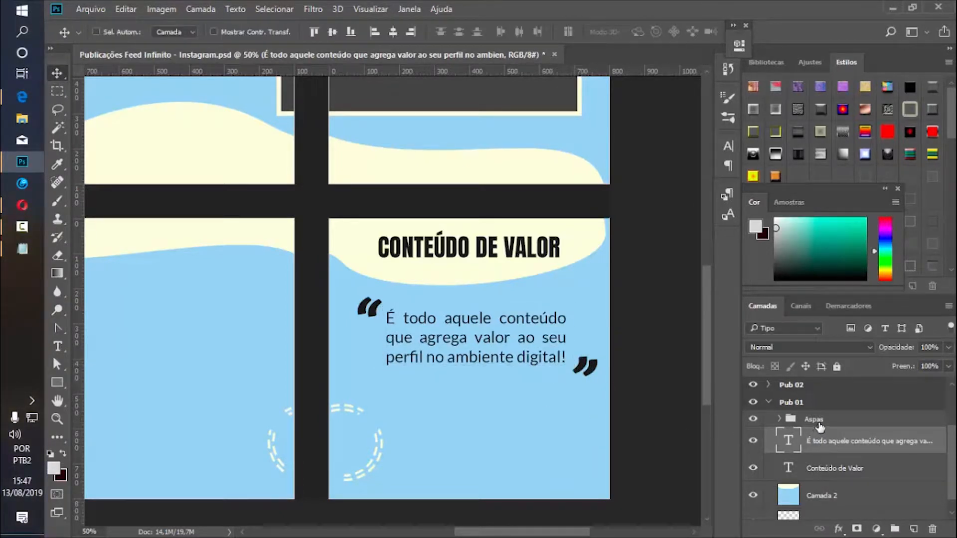
Align the paragraph and the Aspas group by their horizontal and vertical centers.
left_click(819, 423)
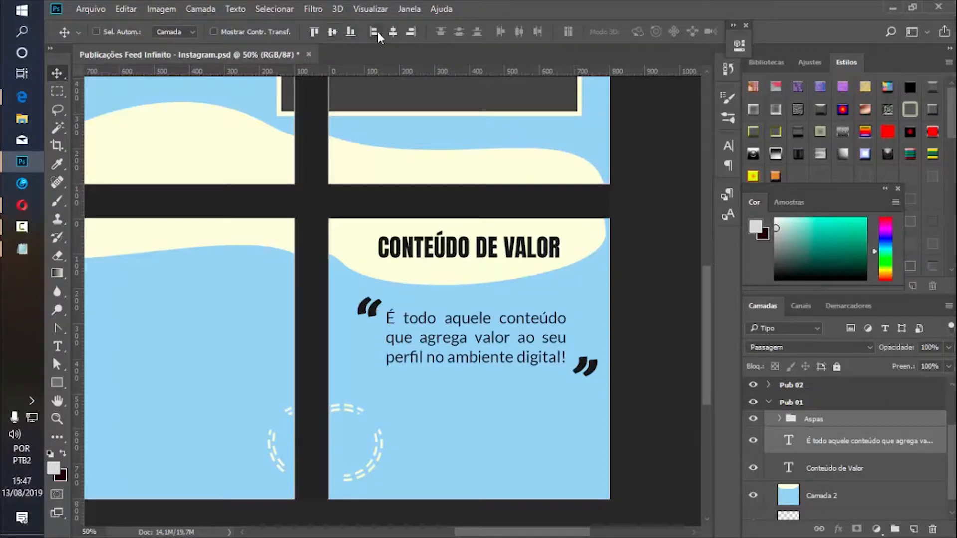
left_click(394, 31)
left_click(332, 32)
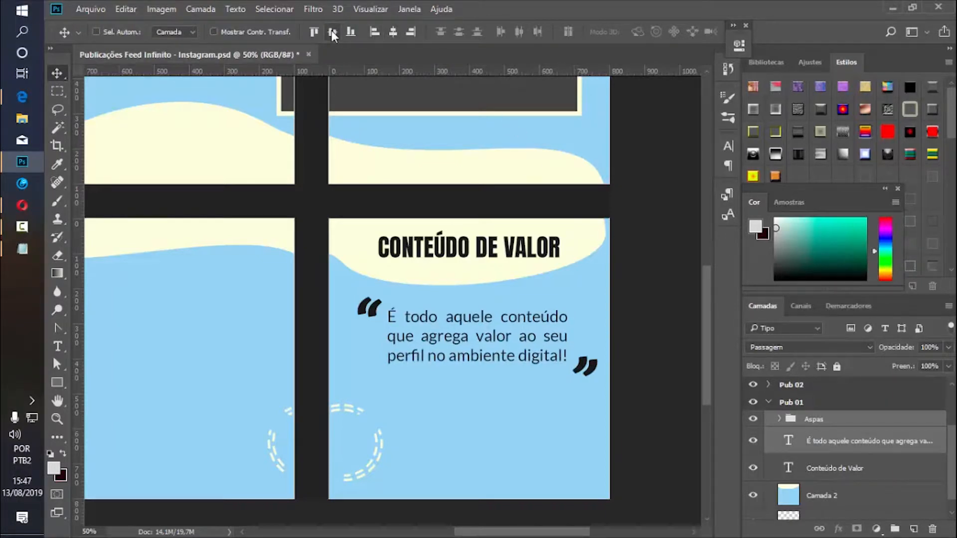
Group the Aspas group with the paragraph layer and name the new group Texto.
left_click(825, 425)
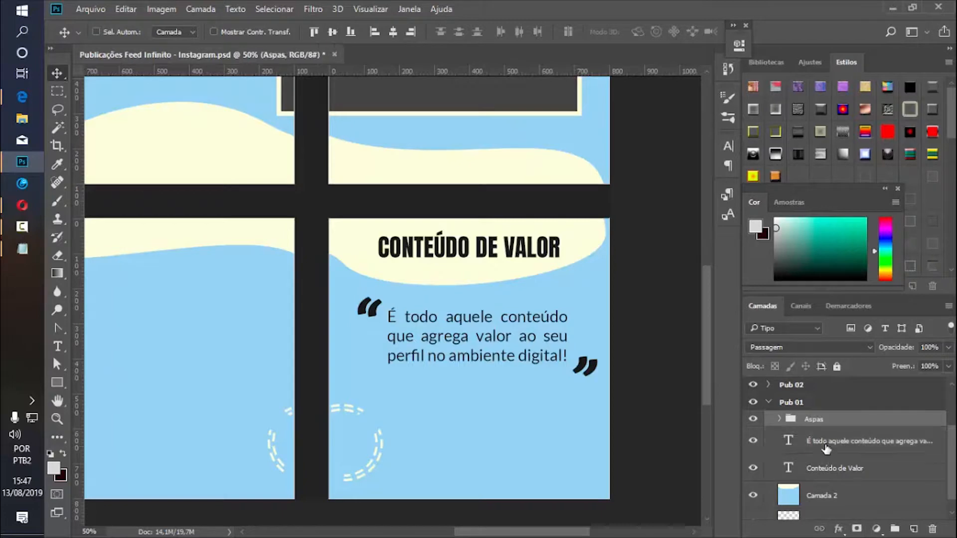
left_click(826, 449, "ctrl")
key("ctrl+g")
double_click(813, 430)
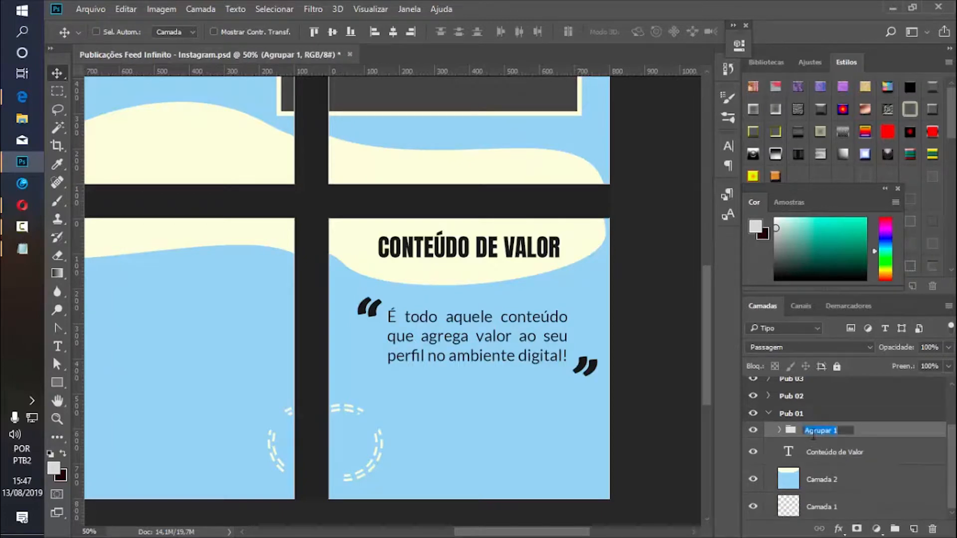
type("Textos")
key("Return")
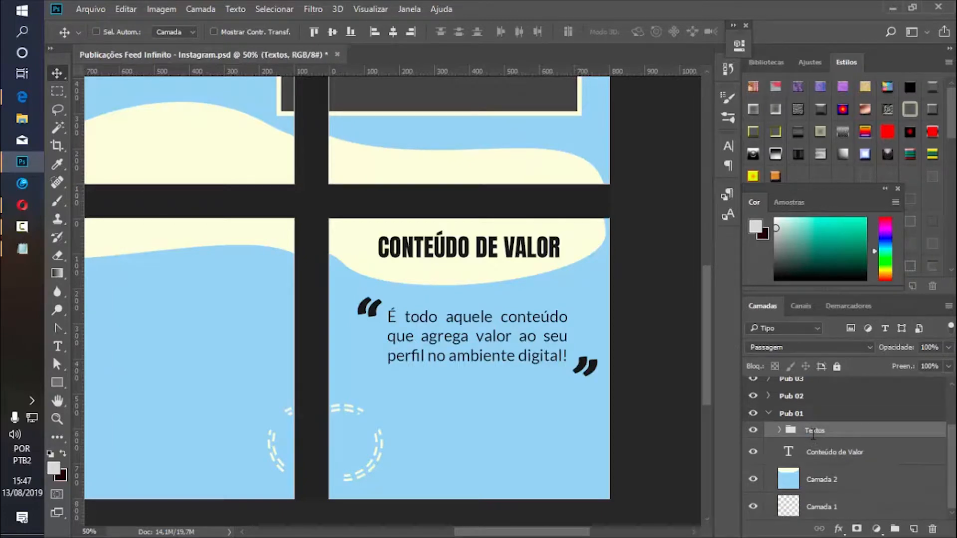
double_click(823, 433)
key("Return")
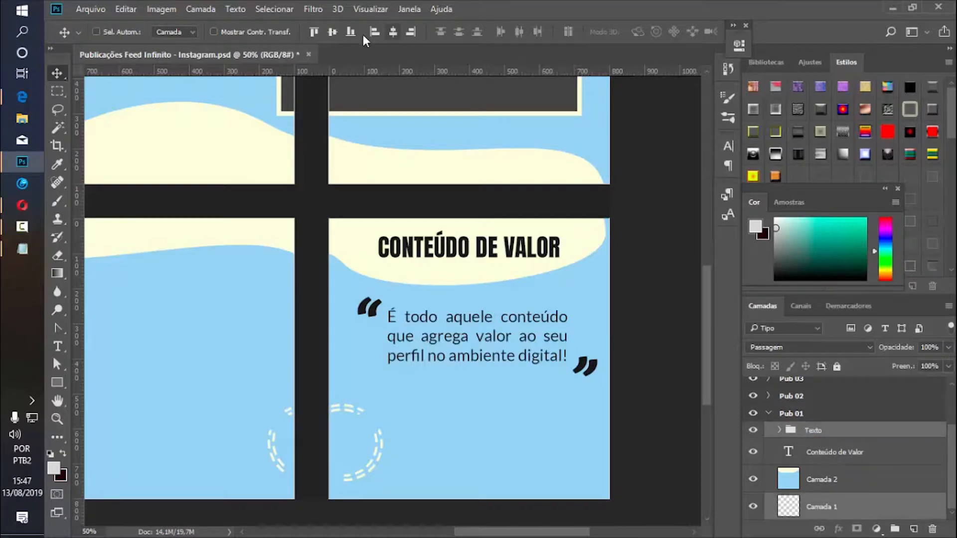
Center the Texto group horizontally on the Camada 2 background.
left_click(829, 479)
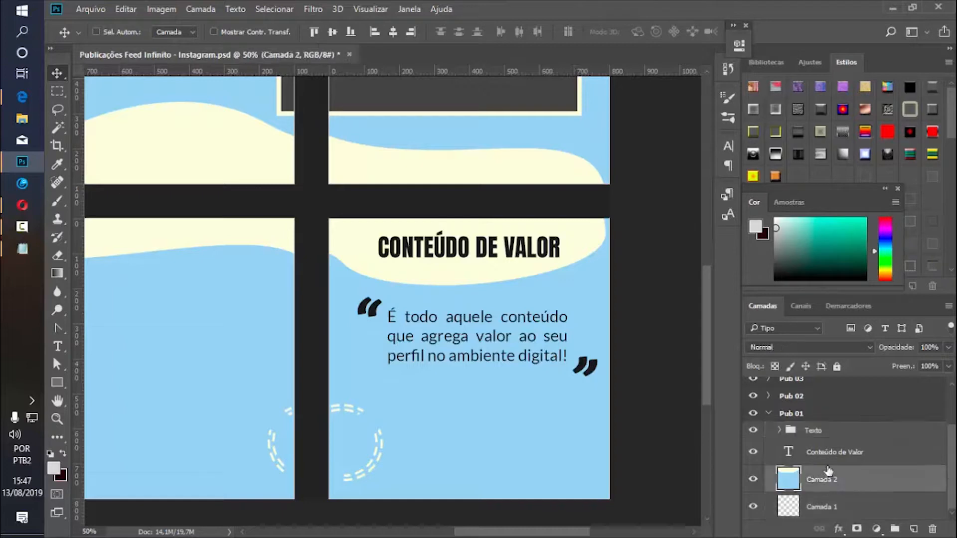
left_click(394, 33)
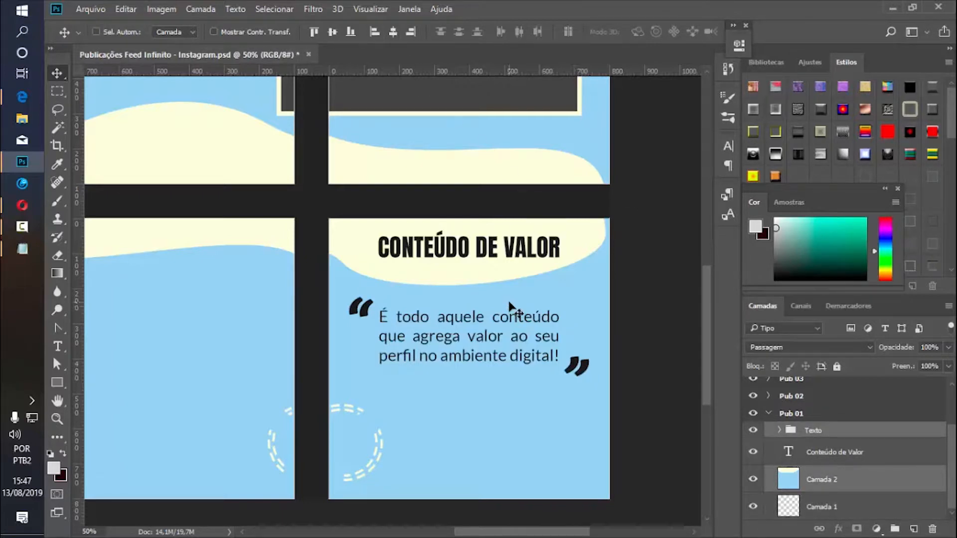
left_click(823, 458)
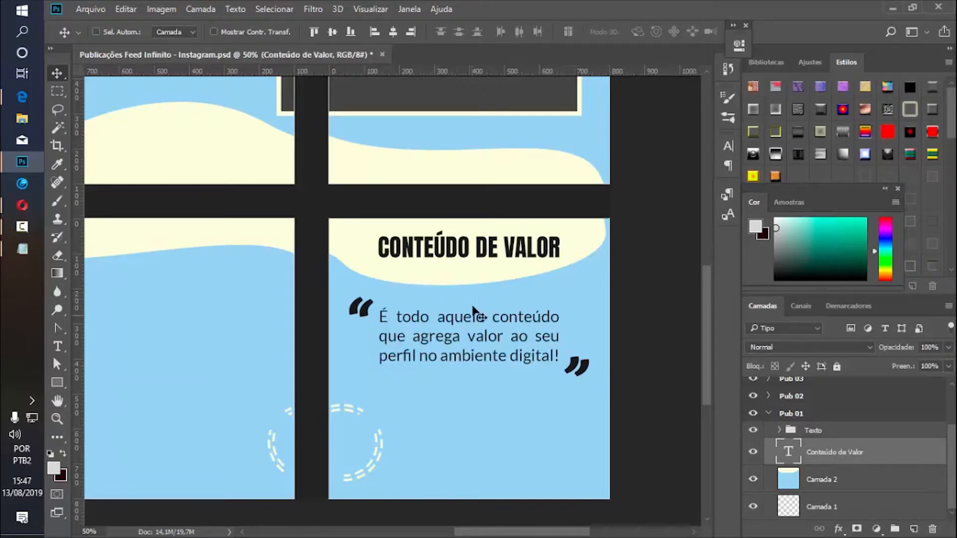
Add a color overlay to the Aspas group using the cream color feffdb sampled from the artboard's wave.
left_click(578, 367, "ctrl")
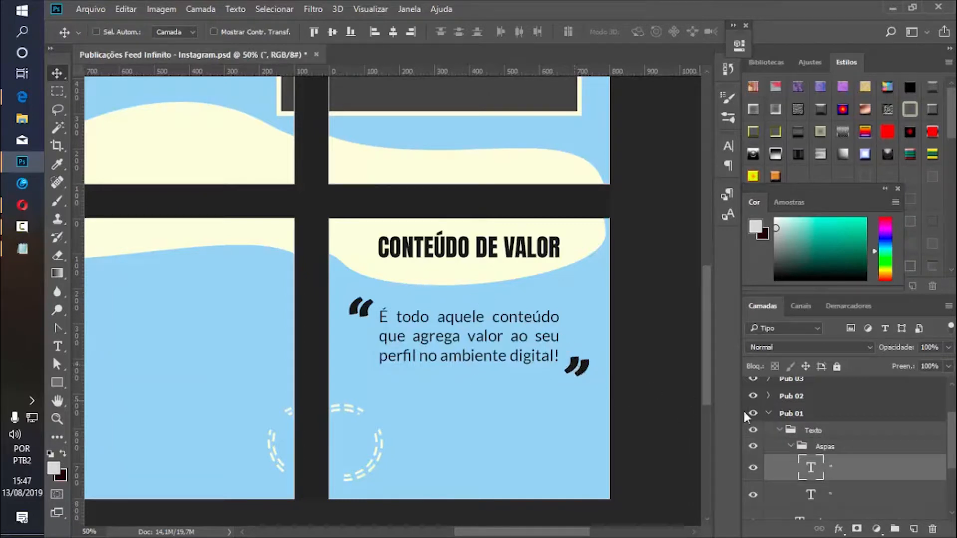
left_click(847, 447)
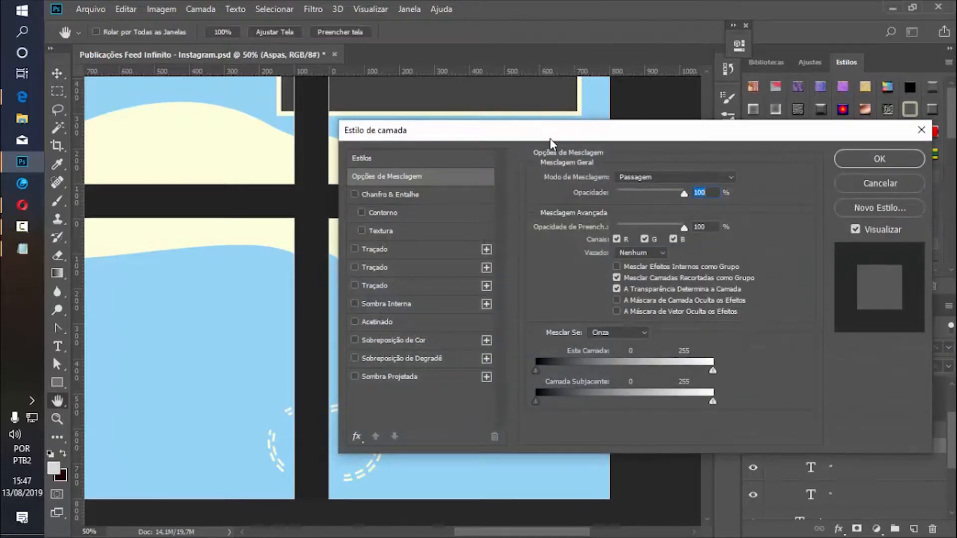
left_click_drag(549, 138, 737, 70)
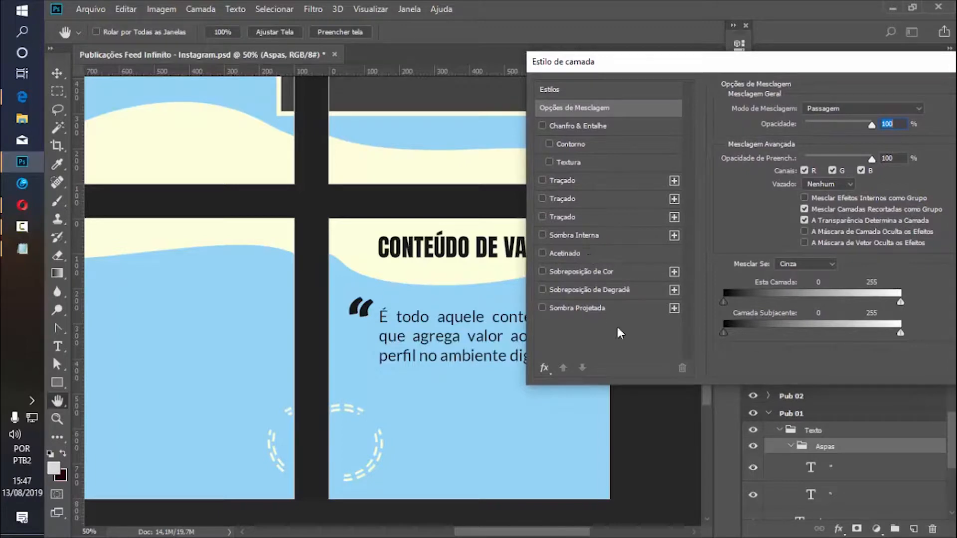
left_click(596, 273)
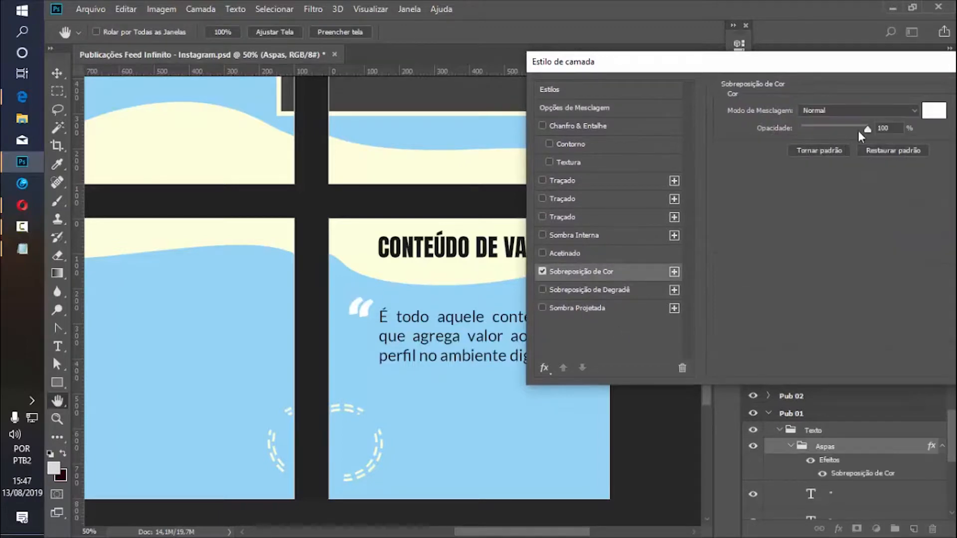
left_click(933, 110)
left_click(382, 278)
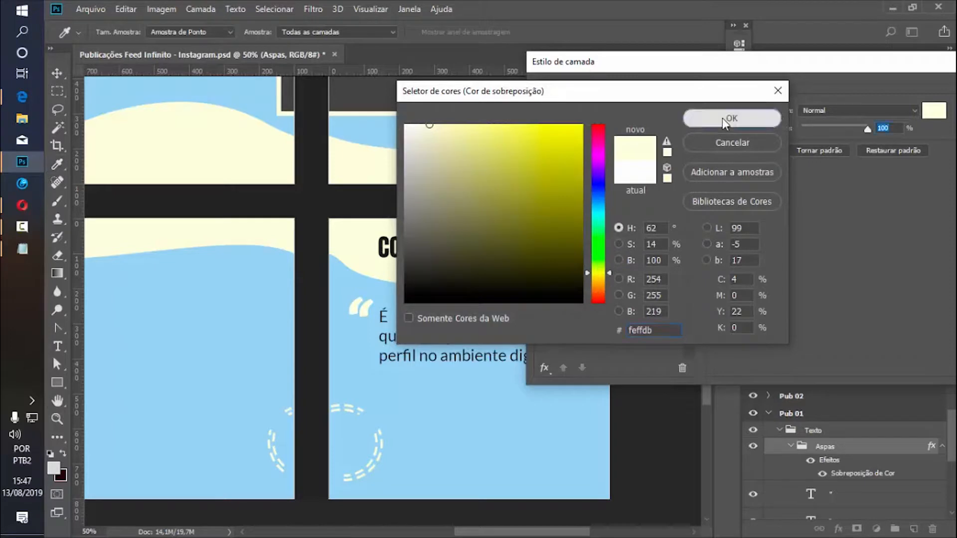
left_click(722, 118)
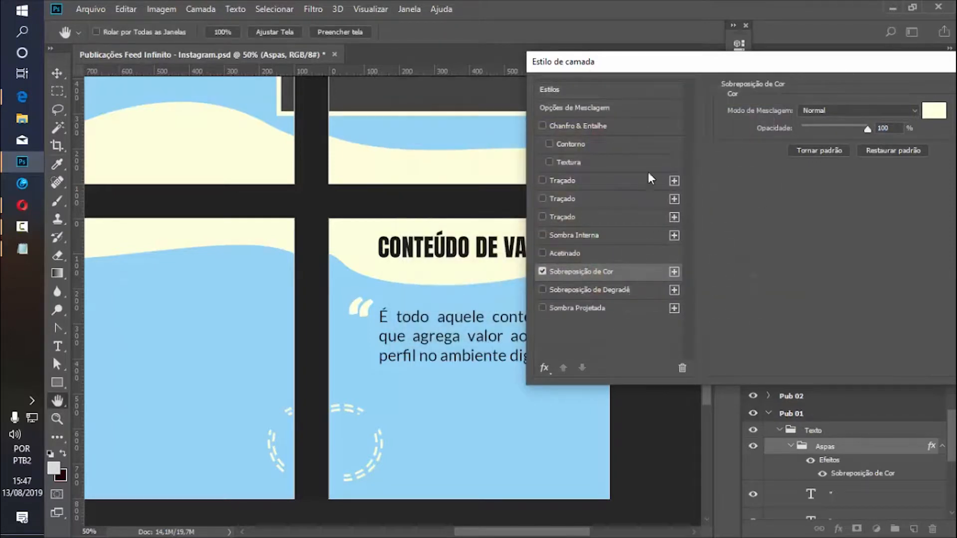
Add a drop shadow to the Aspas group with 26% opacity, 146° angle, 7 px distance and 3 px size.
left_click(620, 309)
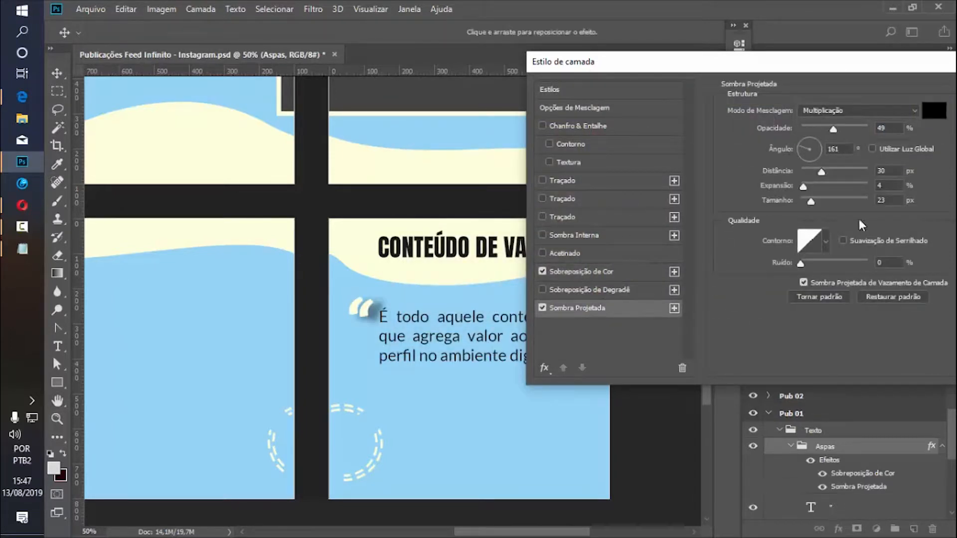
left_click_drag(354, 315, 374, 319)
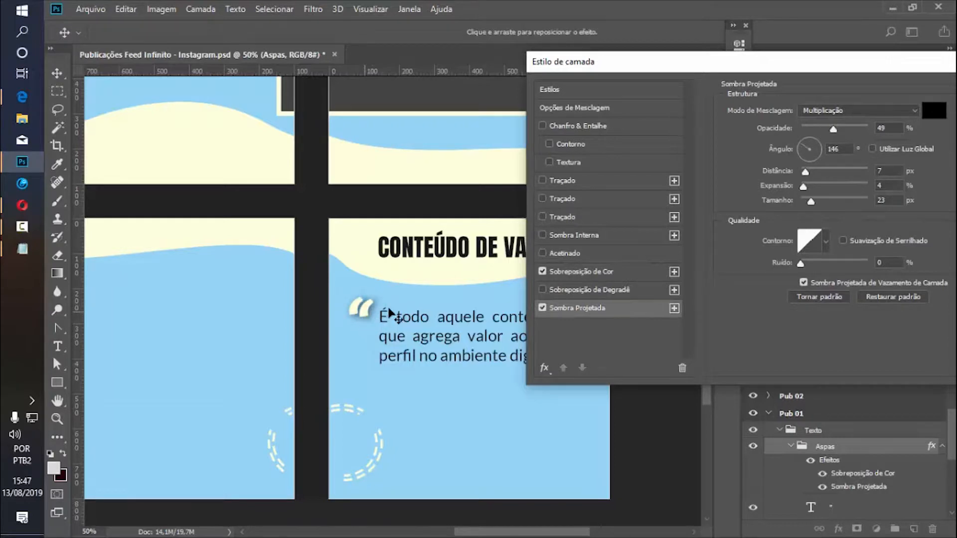
left_click_drag(806, 203, 802, 202)
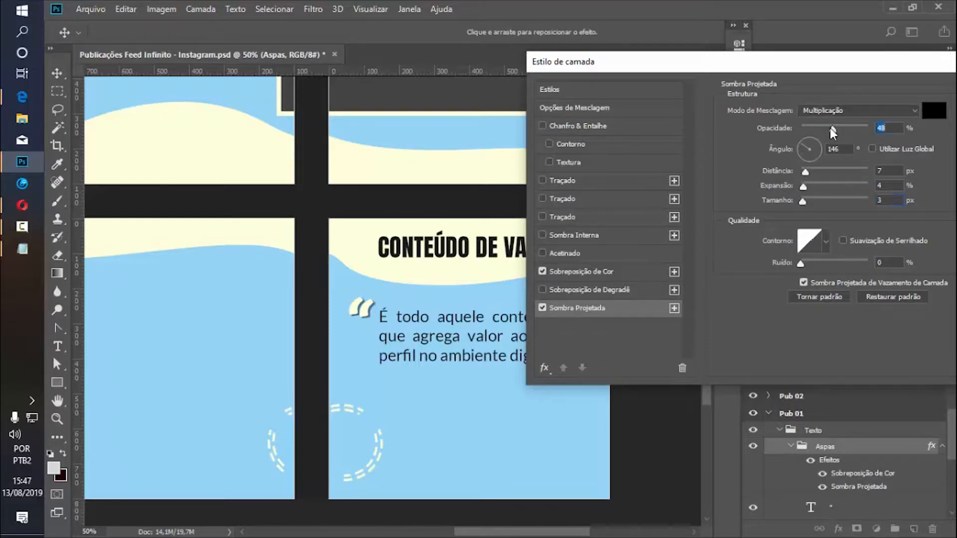
left_click_drag(829, 128, 817, 130)
left_click_drag(811, 67, 690, 87)
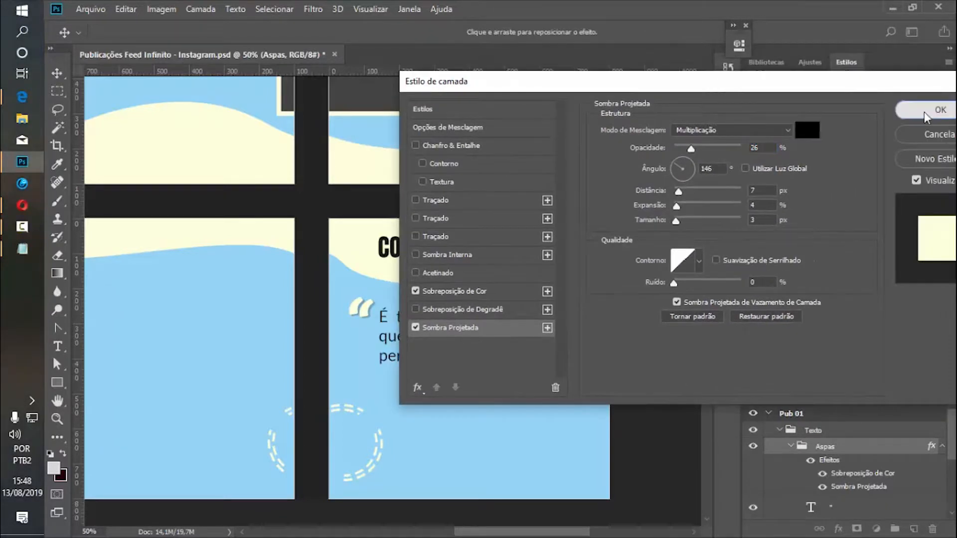
left_click(935, 109)
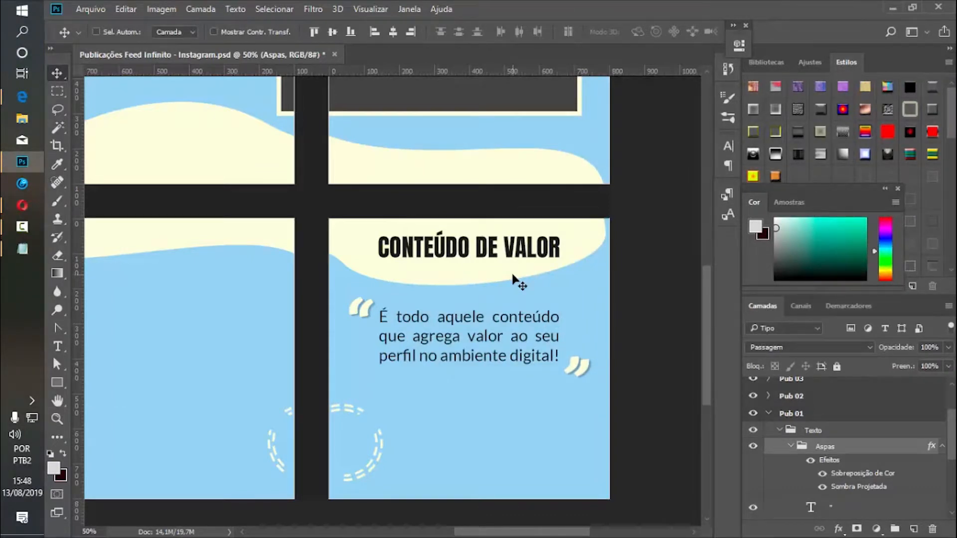
Check the text colors of the paragraph and the Conteúdo de Valor heading.
key("t")
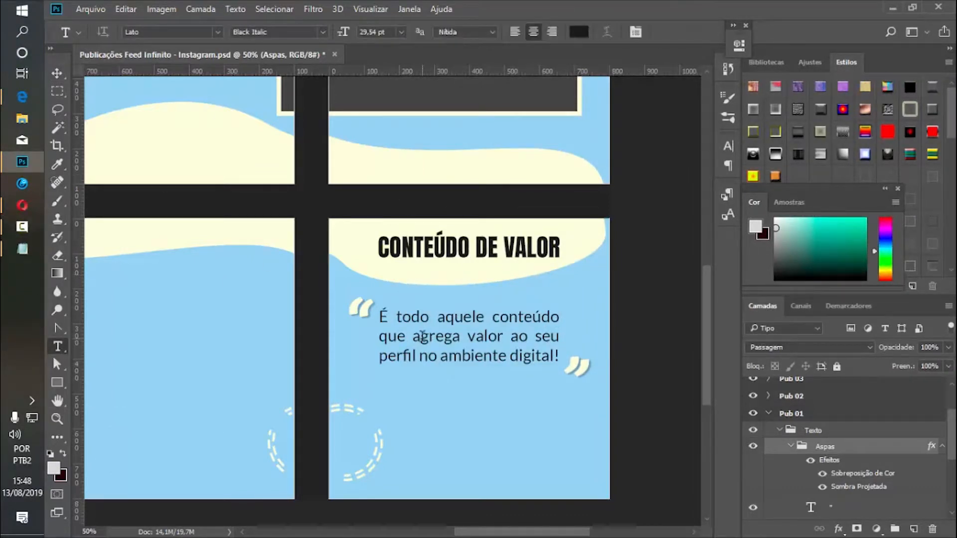
left_click(422, 337)
key("ctrl+a")
left_click(579, 31)
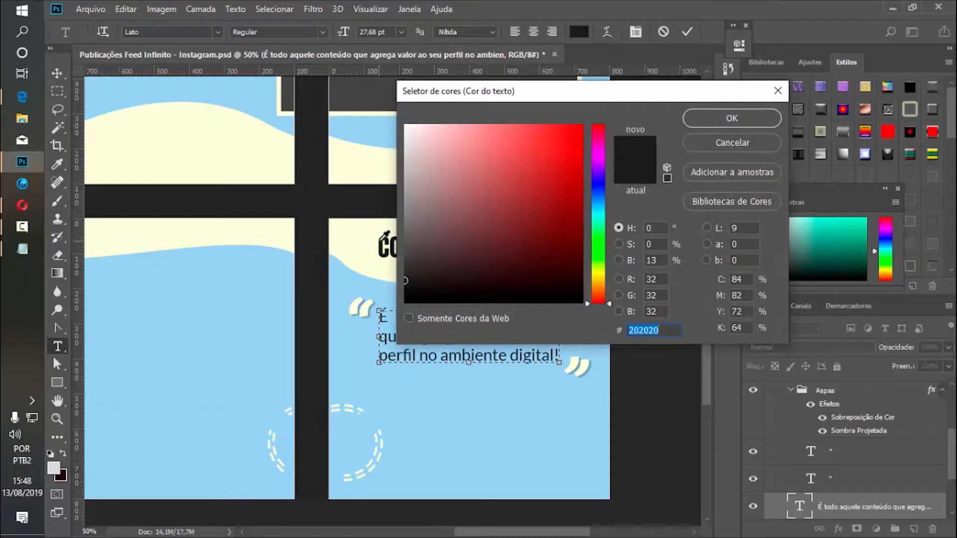
left_click(718, 118)
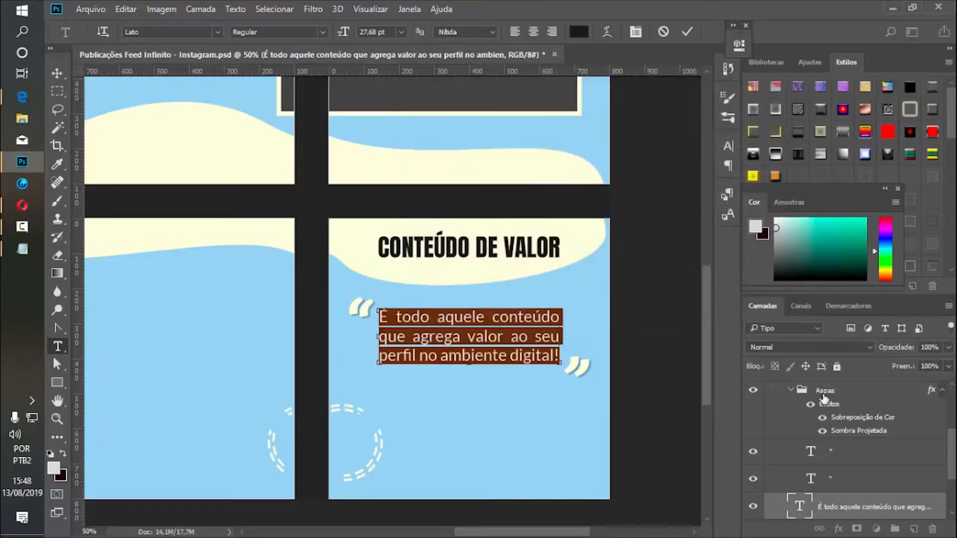
left_click(842, 479)
left_click(400, 246)
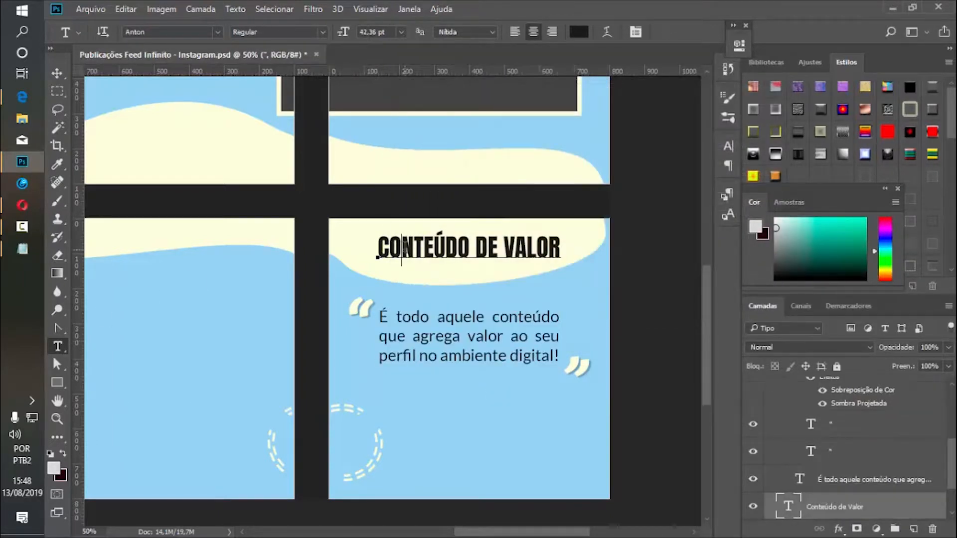
left_click(578, 31)
left_click(707, 115)
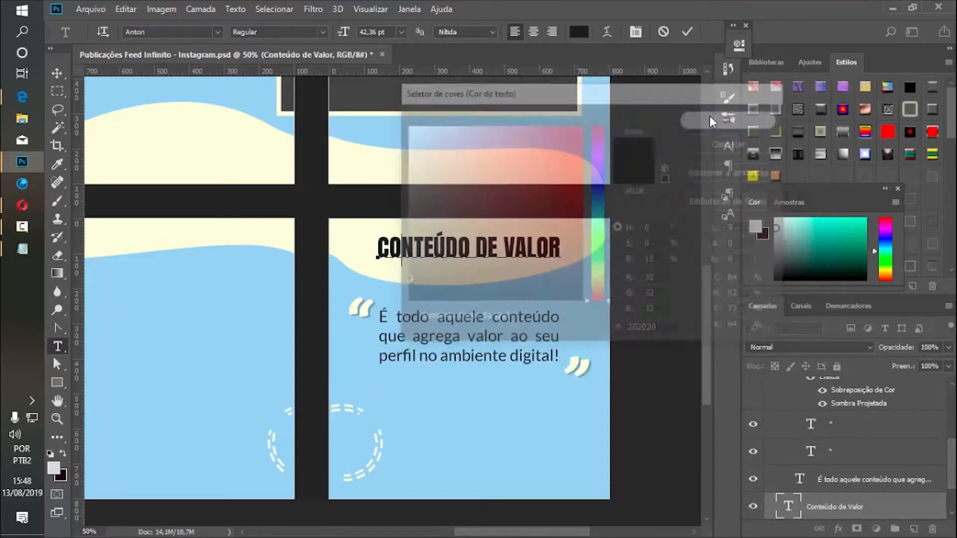
Collapse the Texto group in Pub 01.
scroll(949, 463, "up", 3)
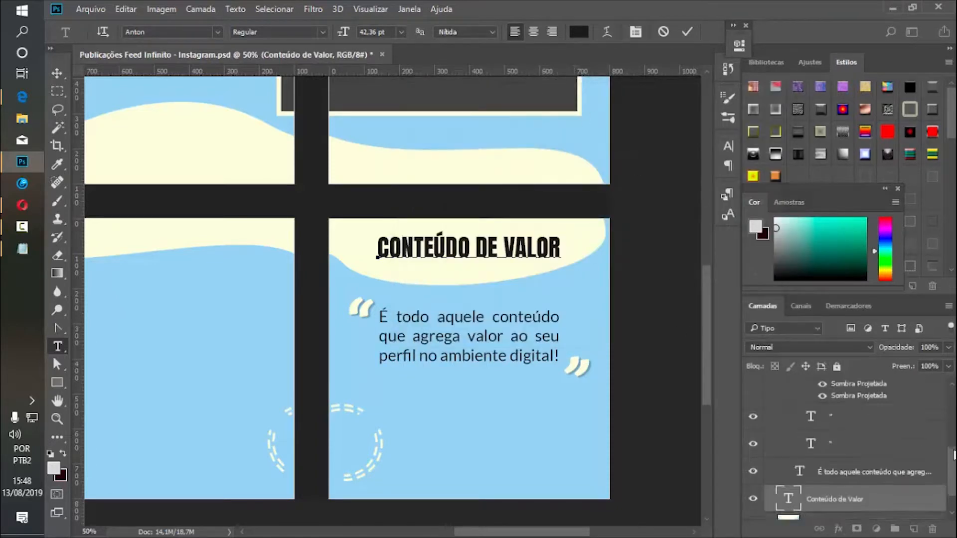
left_click(783, 416)
left_click(780, 413)
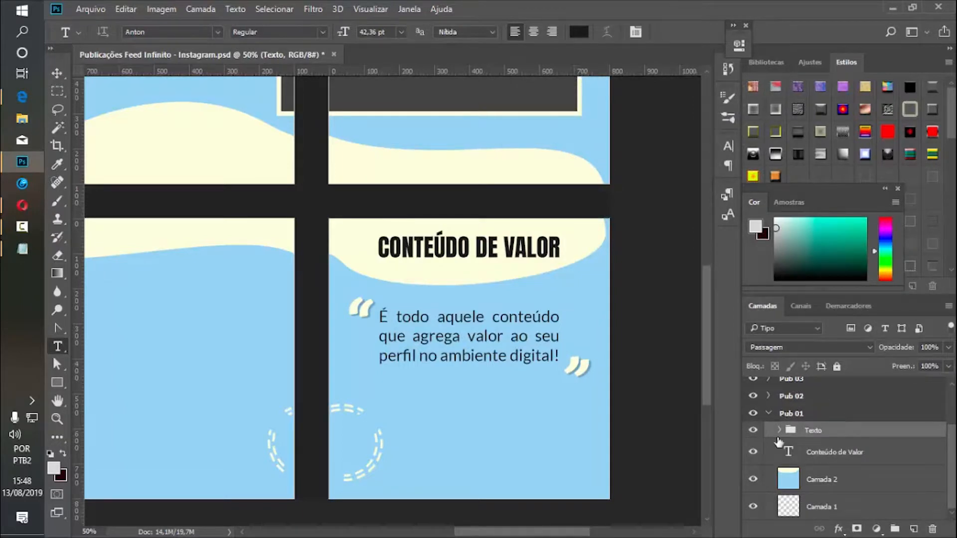
Move the Texto group slightly down on the Pub 01 artboard.
left_click(58, 73)
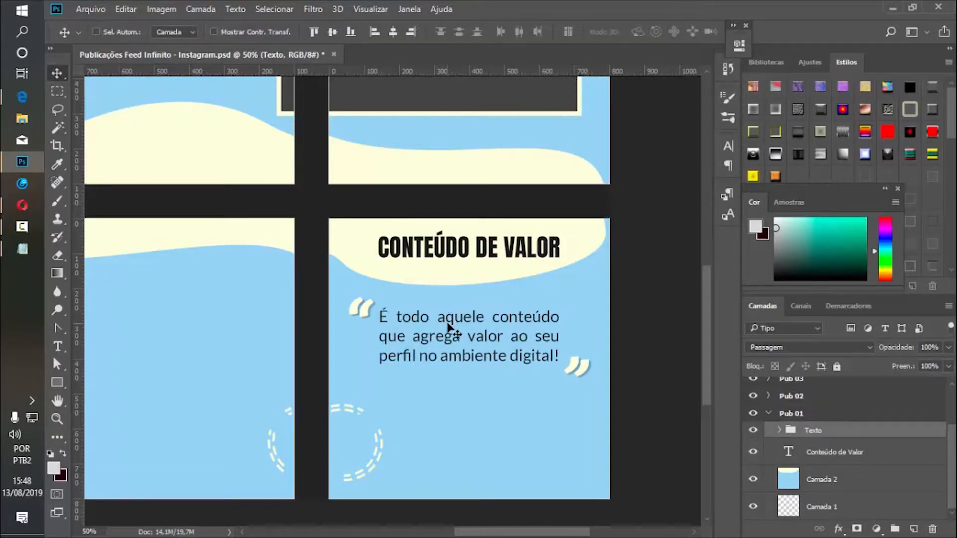
left_click_drag(446, 326, 491, 350)
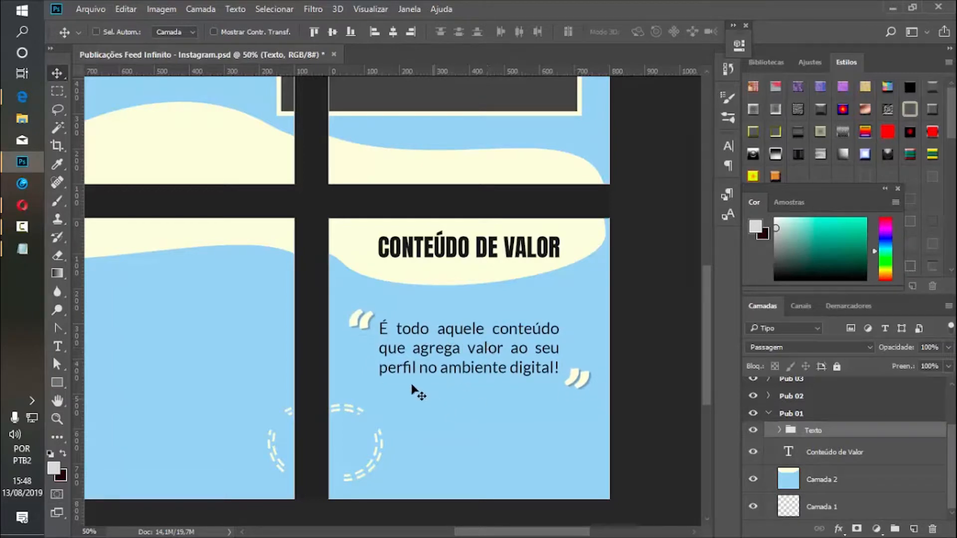
Switch to the Opera browser, search Google for "flat icon" in a new page and open the Flaticon site.
left_click(23, 200)
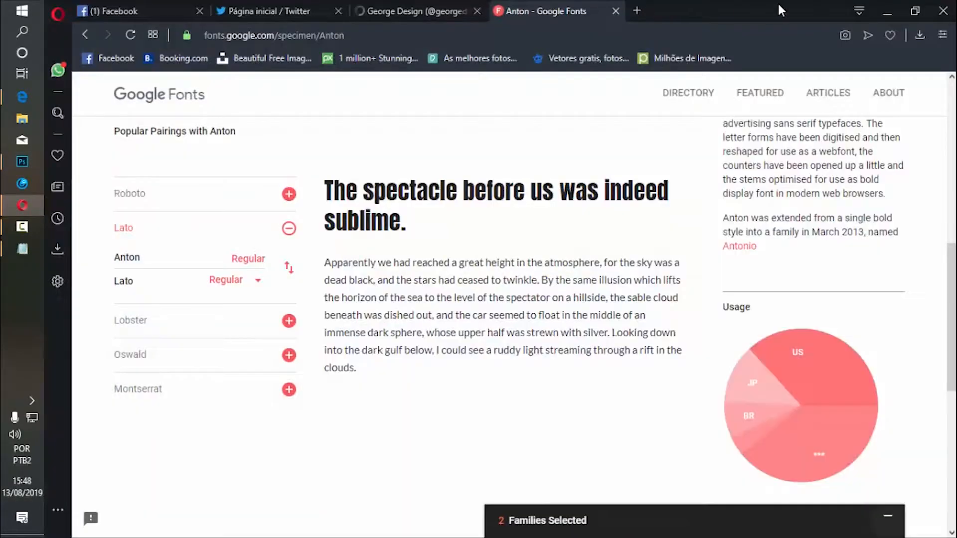
left_click(642, 7)
type("flat")
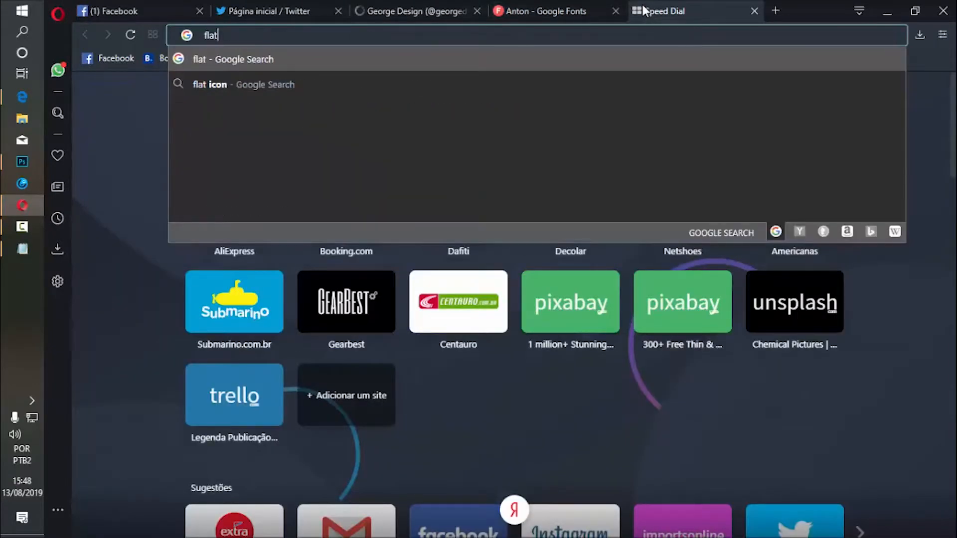
type(" icon")
key("Return")
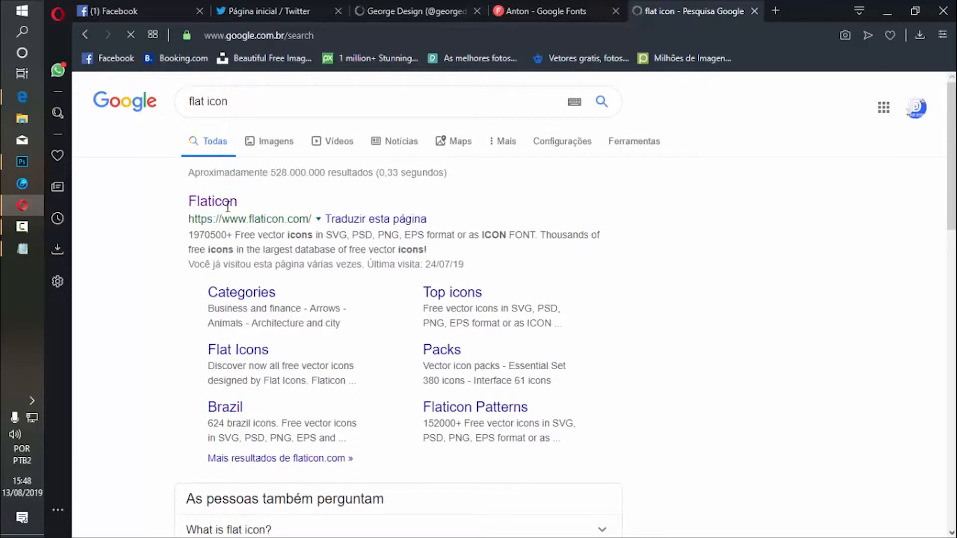
left_click(227, 204)
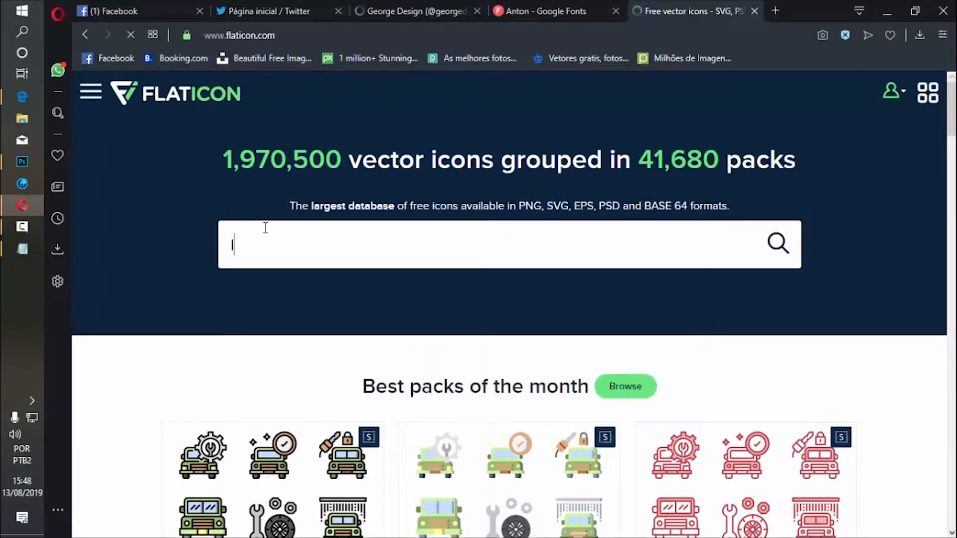
Search Flaticon for "Instagram" and open the black outlined camera icon by Pixel perfect, dismissing the pop-up window.
type("Instagram")
left_click(777, 249)
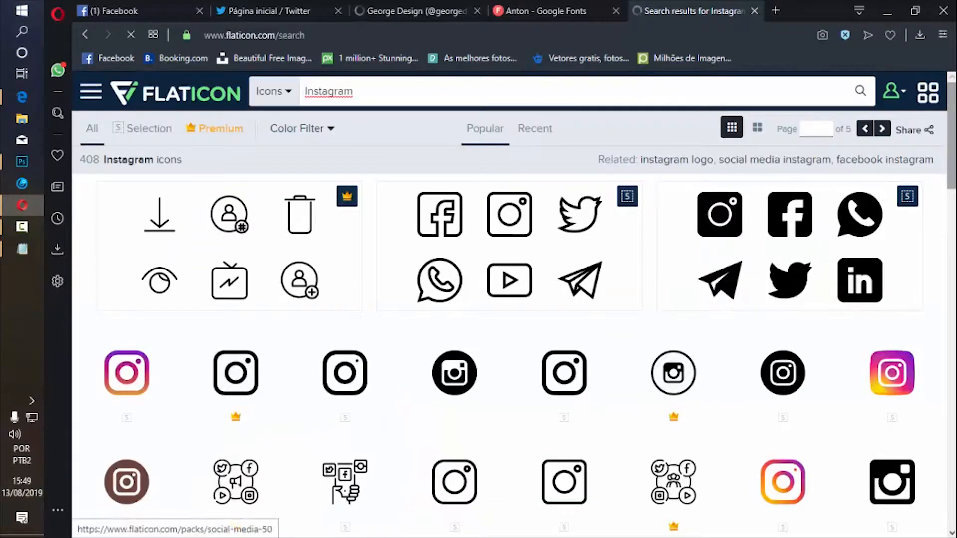
scroll(344, 252, "down", 2)
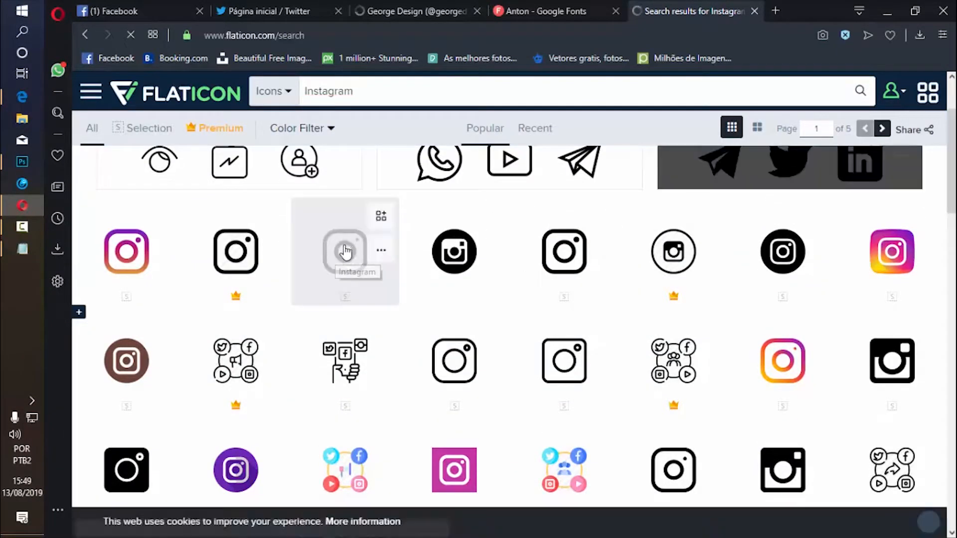
left_click(345, 251)
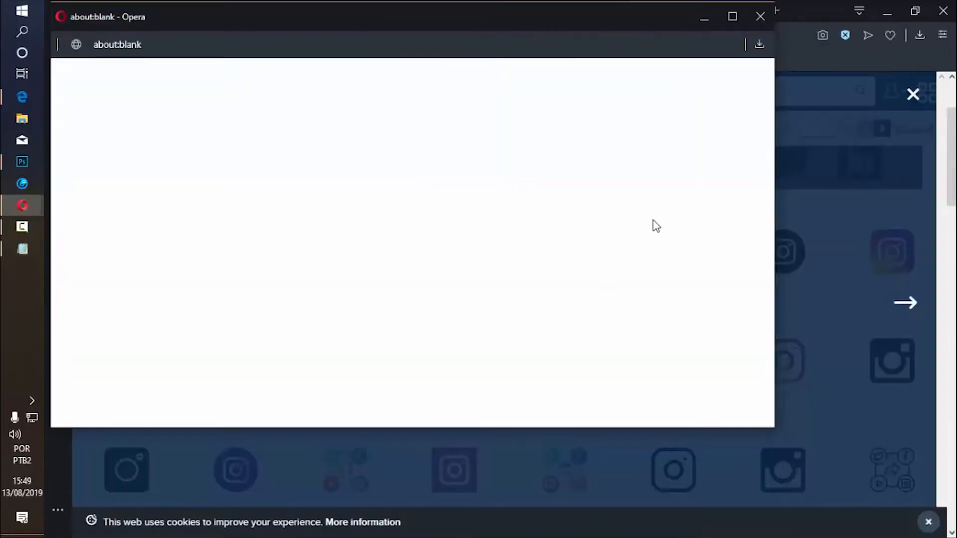
left_click(760, 17)
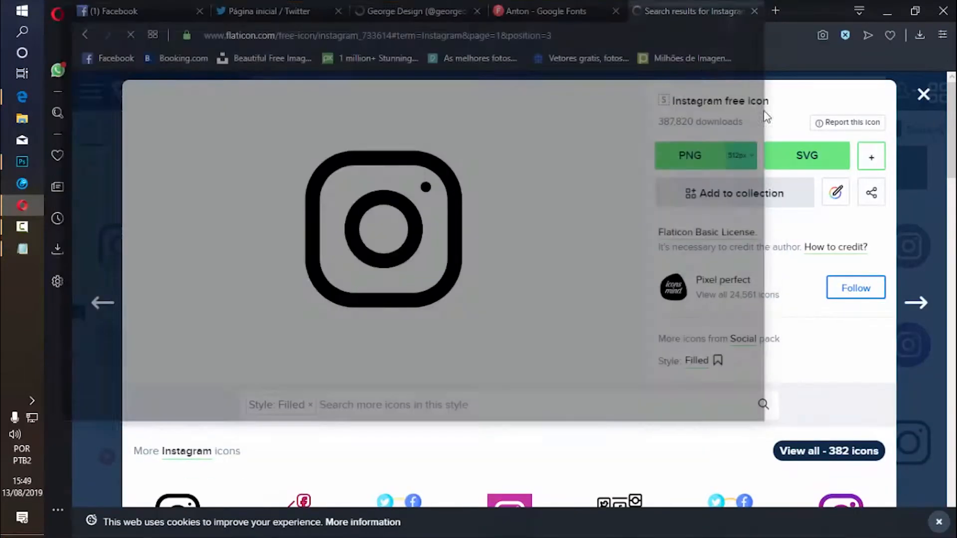
Download the icon as a free PNG, saving instagram.png in the desktop's Tutorial Feed Infinito folder.
left_click(680, 155)
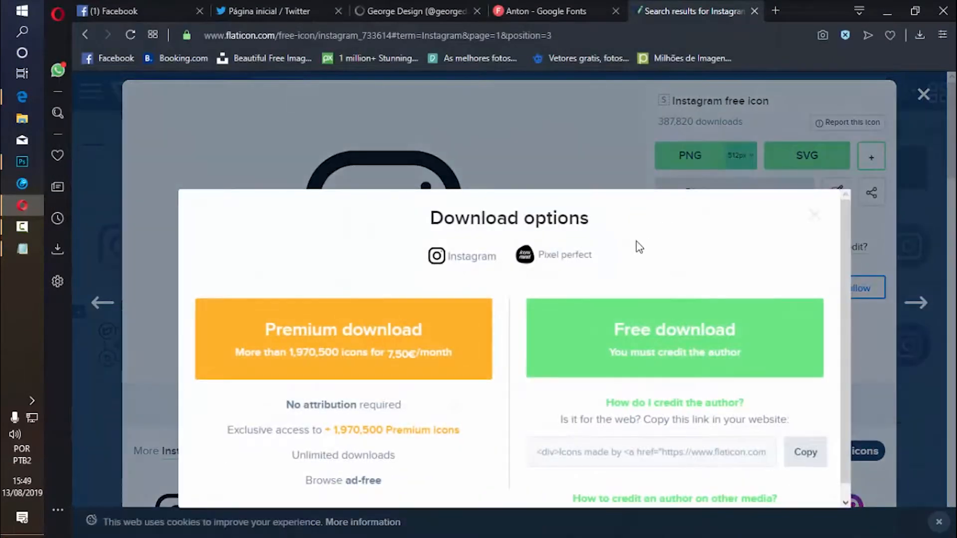
left_click(559, 329)
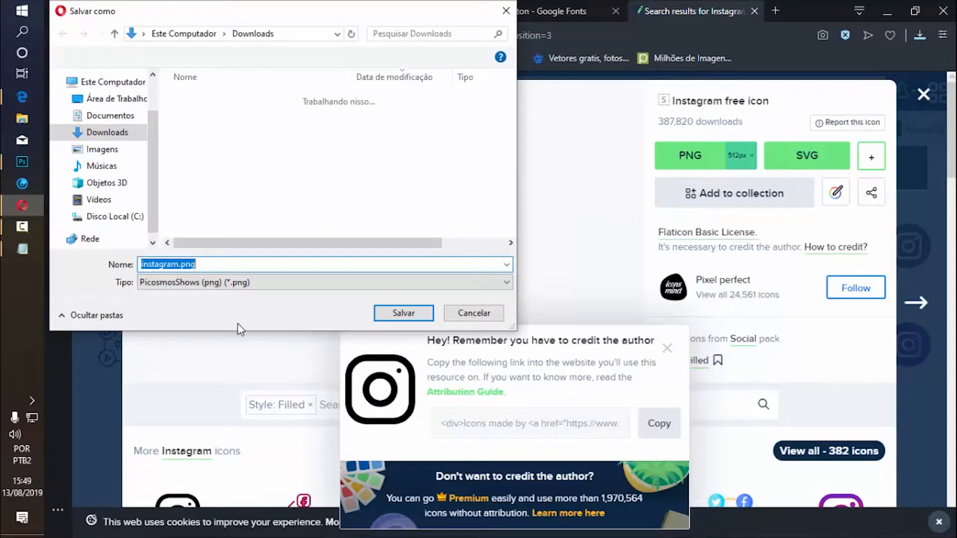
left_click(117, 99)
double_click(205, 112)
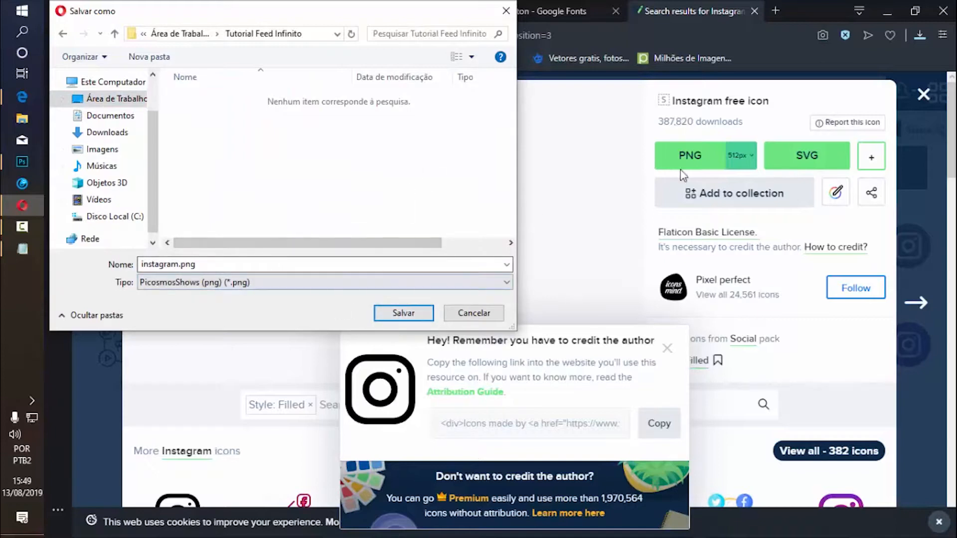
left_click(398, 314)
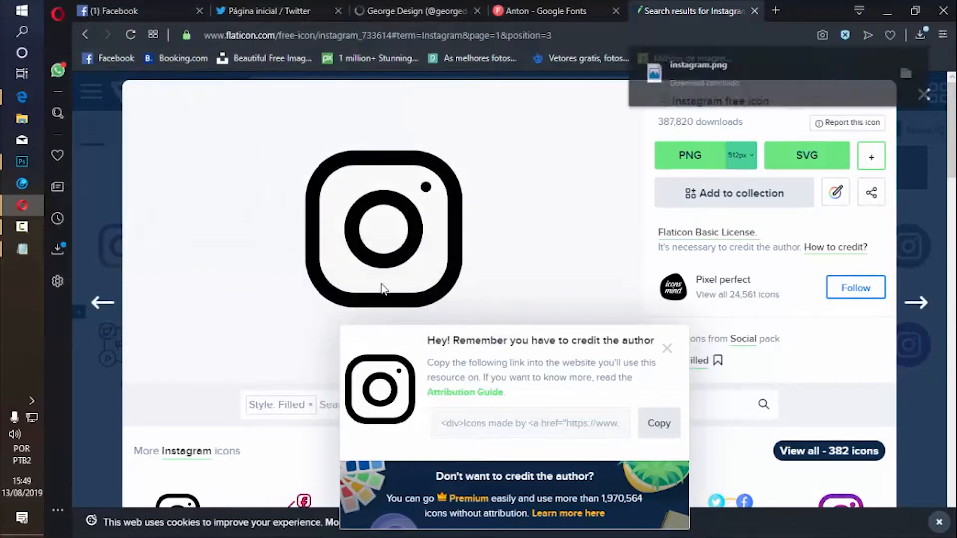
Place instagram.png from the desktop's Tutorial Feed Infinito folder into the Pub 01 artboard in Photoshop.
mouse_move(25, 94)
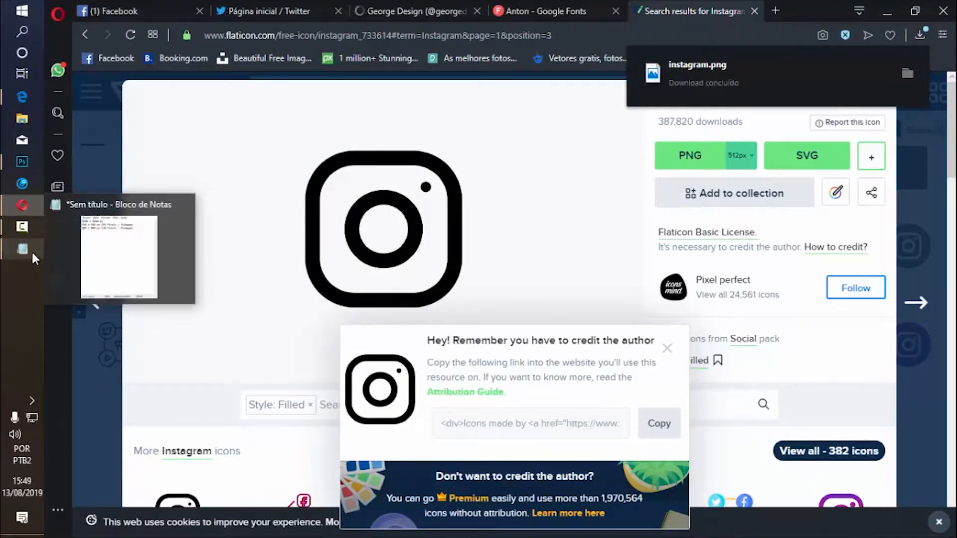
left_click(26, 158)
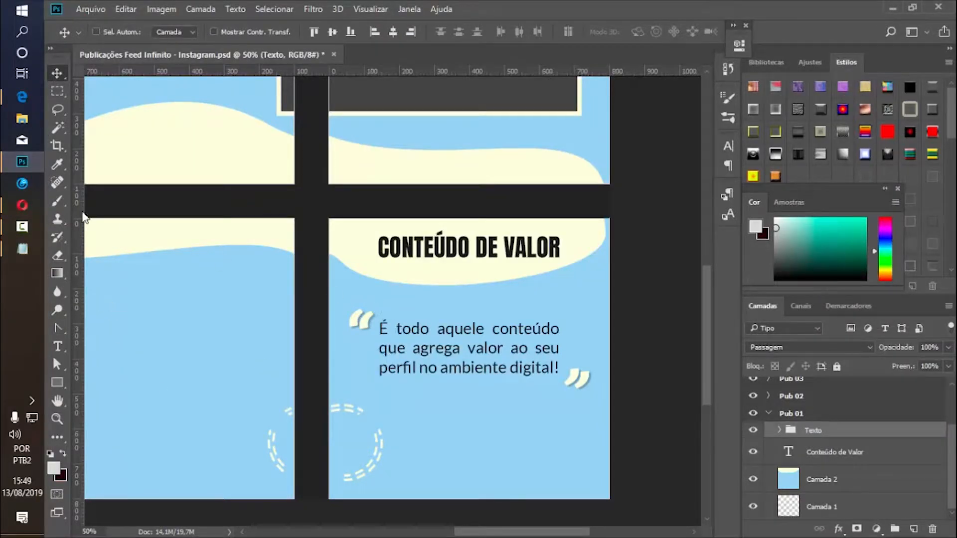
left_click(21, 537)
double_click(281, 259)
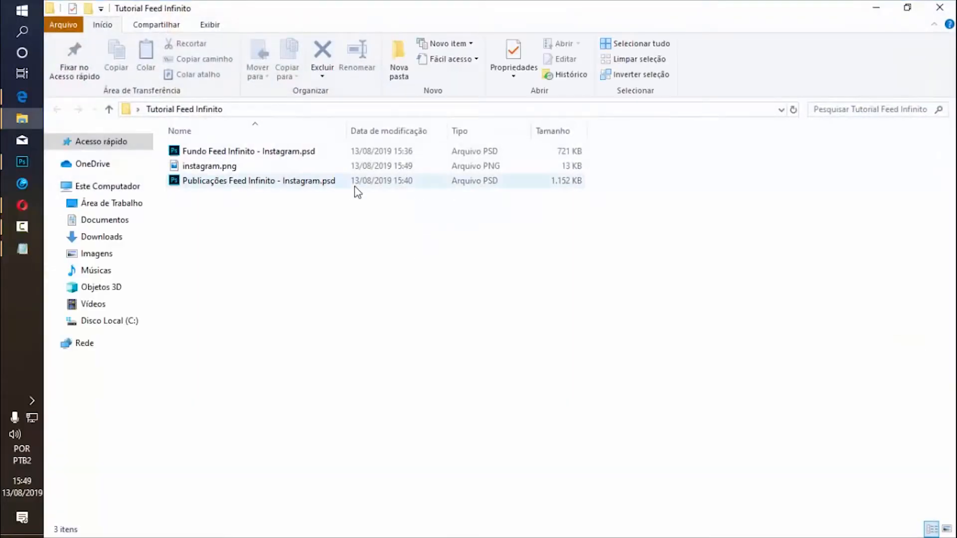
left_click(231, 167)
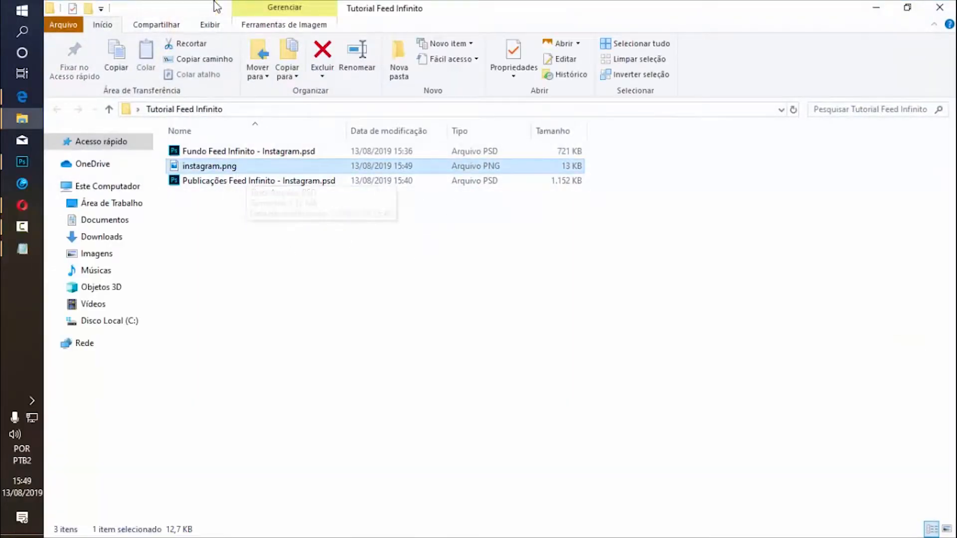
left_click_drag(231, 168, 444, 420)
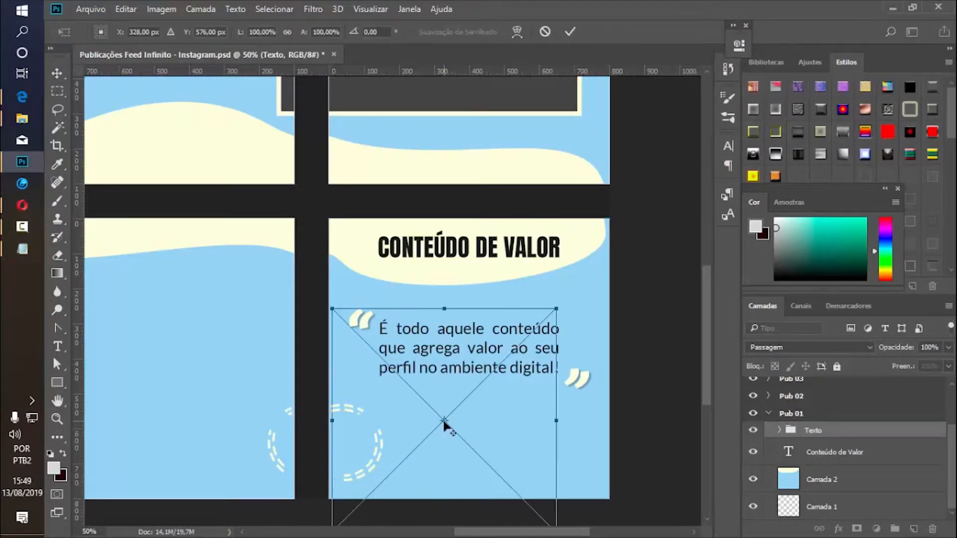
Scale the Instagram icon down to a small size and position it near the lower right corner of Pub 01.
left_click_drag(336, 309, 433, 402)
key("Return")
left_click_drag(466, 438, 507, 490)
key("ctrl+t")
key("Return")
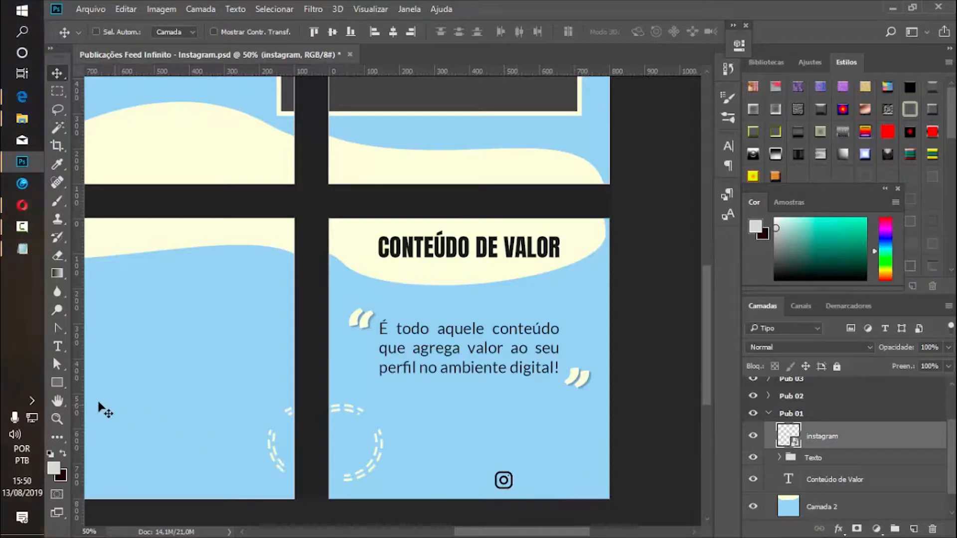
Add a text layer with the Instagram handle in Pub 01 and move it above the Instagram icon.
left_click(54, 351)
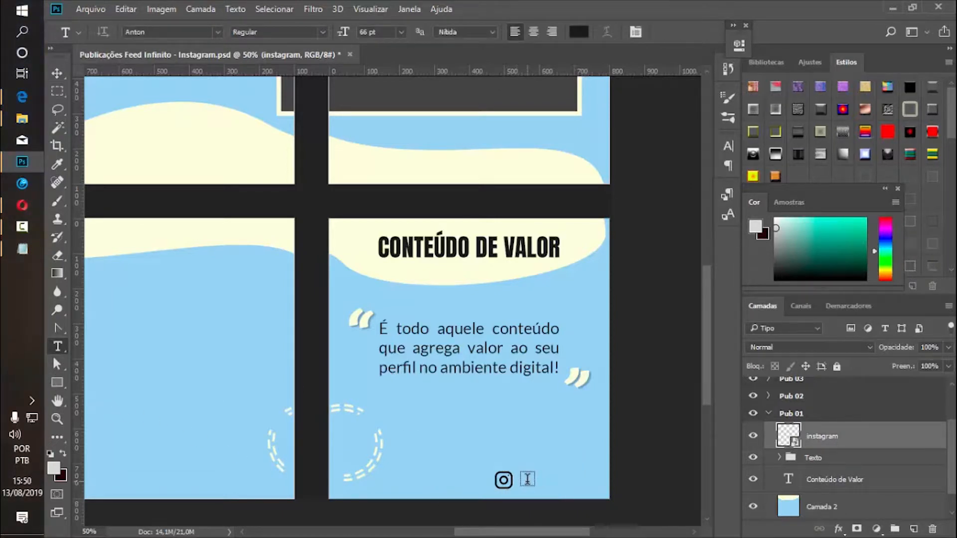
left_click(527, 480)
type("@")
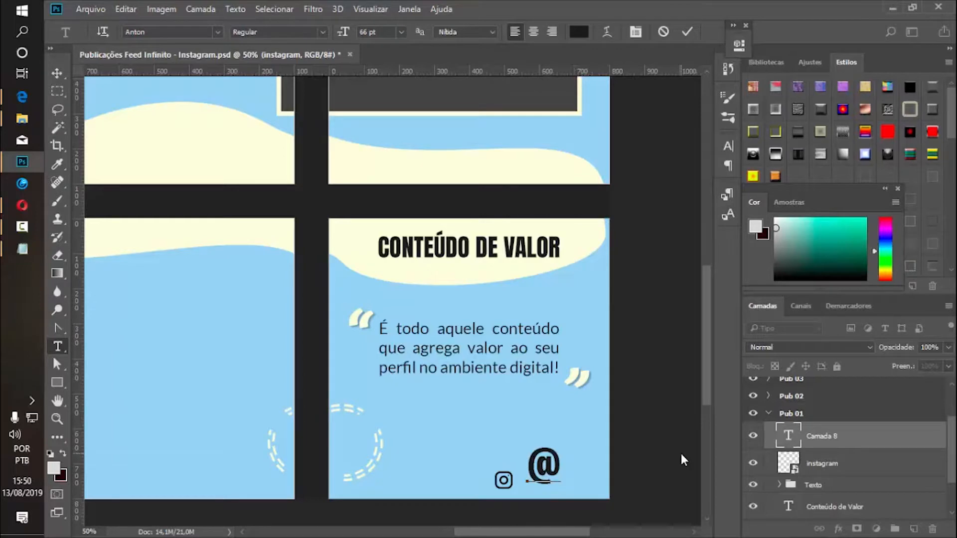
type("GEE")
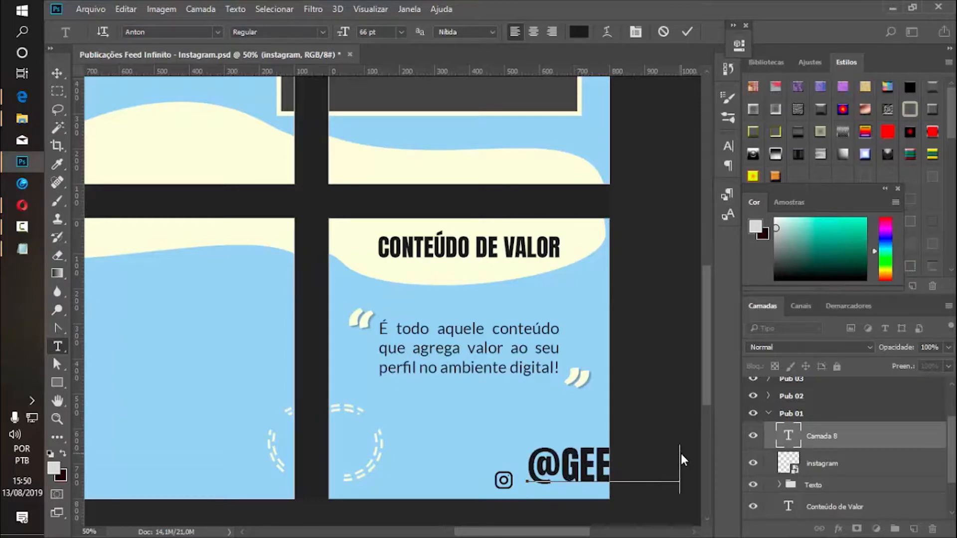
left_click(57, 74)
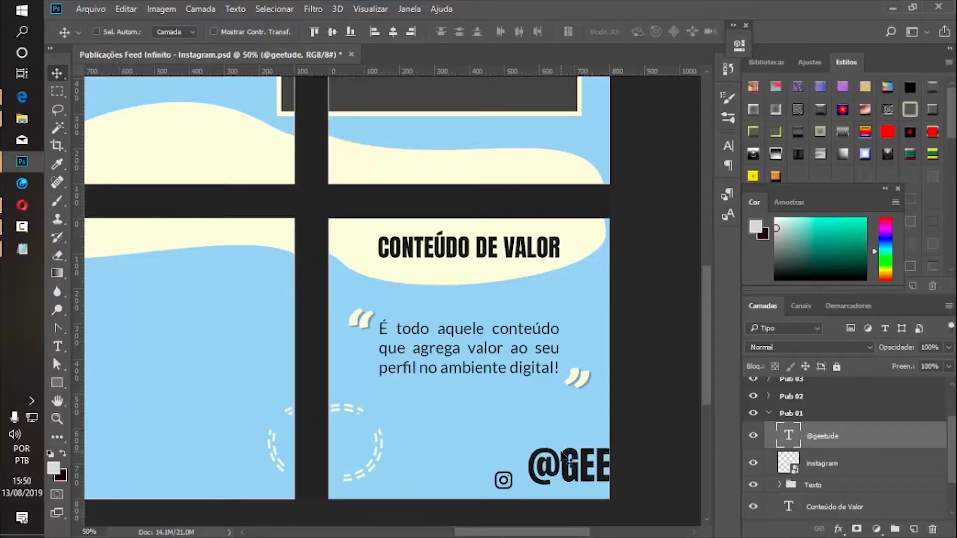
left_click_drag(563, 456, 466, 423)
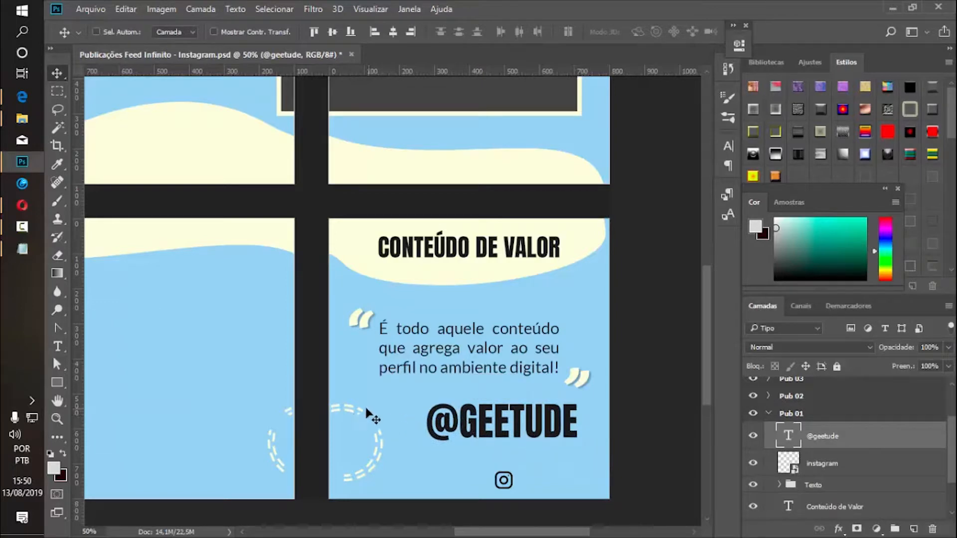
Change the Instagram handle's font to Lato Regular.
left_click(57, 347)
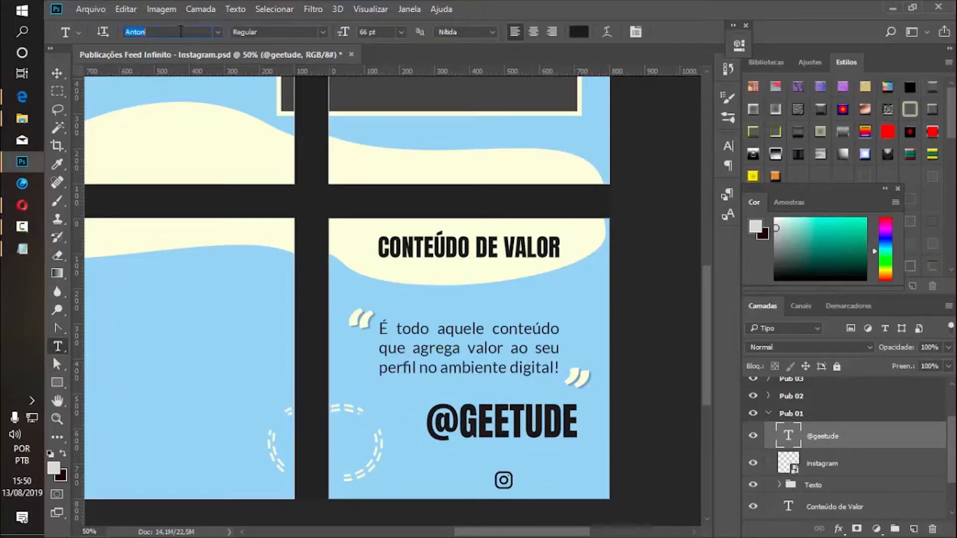
type("la")
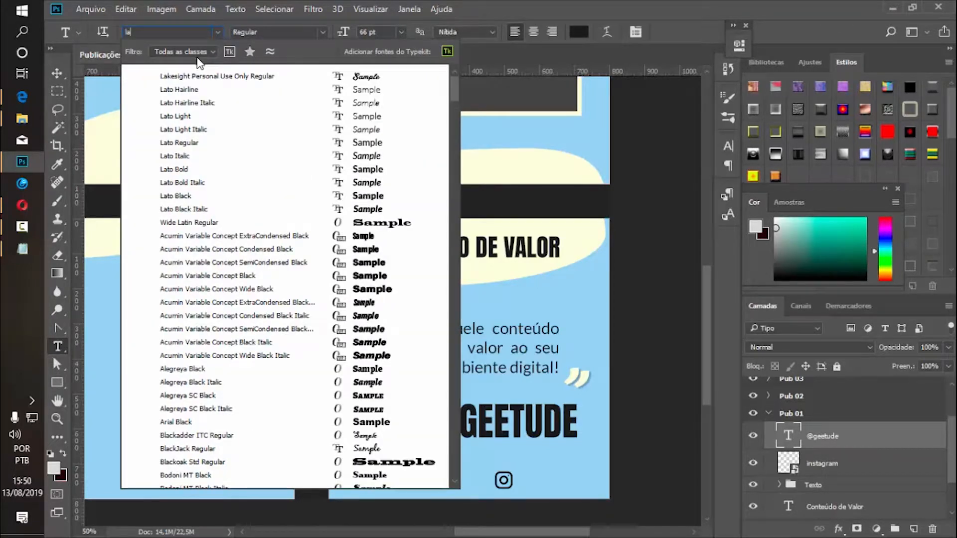
left_click(180, 143)
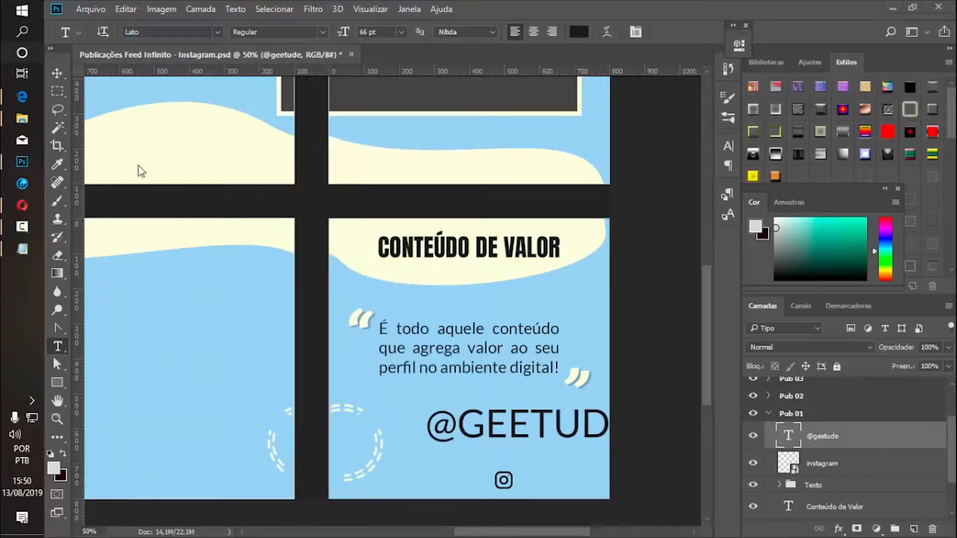
Turn off All Caps for the Instagram handle and check its text color.
left_click(728, 144)
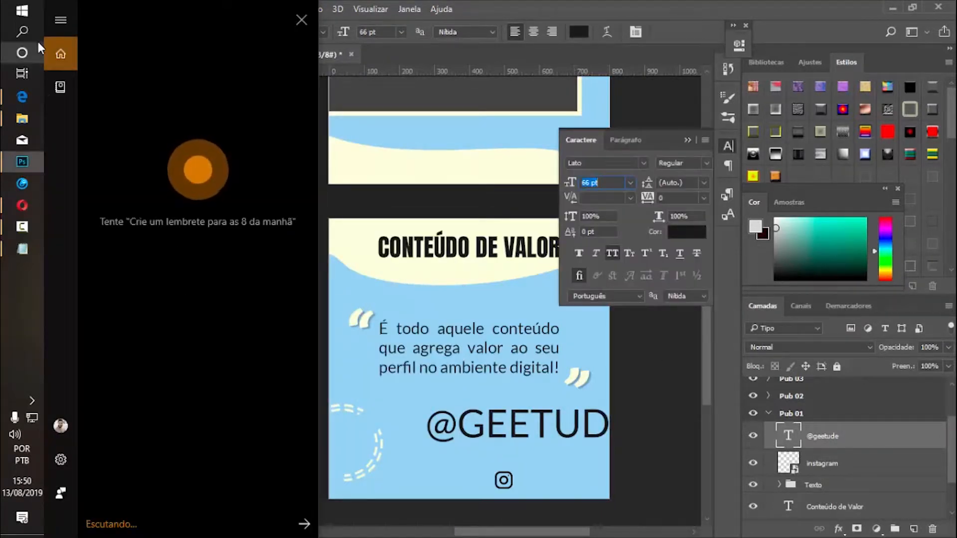
left_click(27, 7)
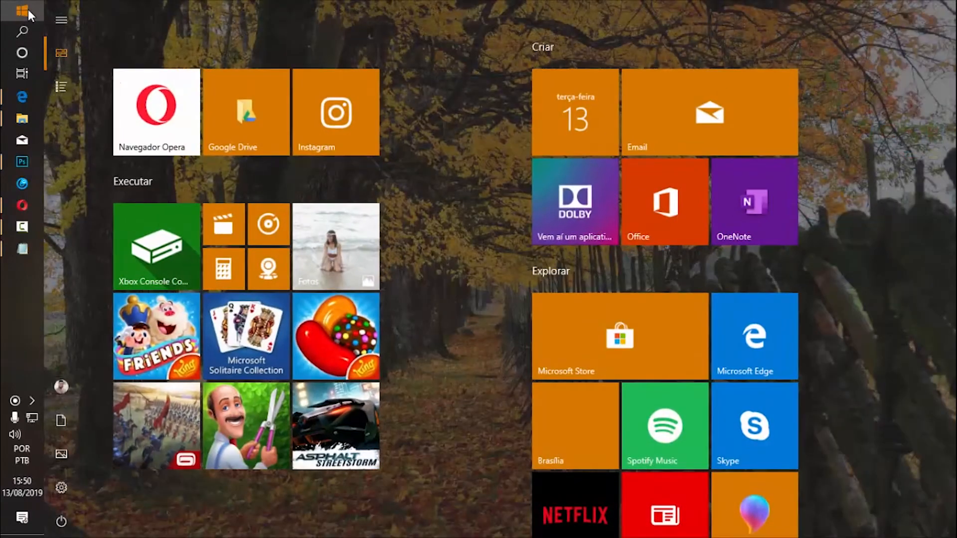
left_click(28, 9)
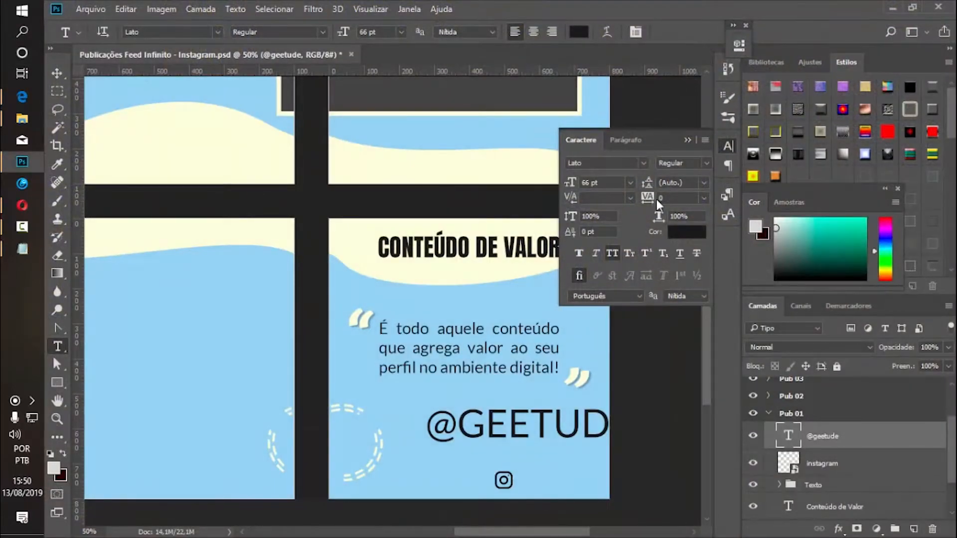
left_click(612, 253)
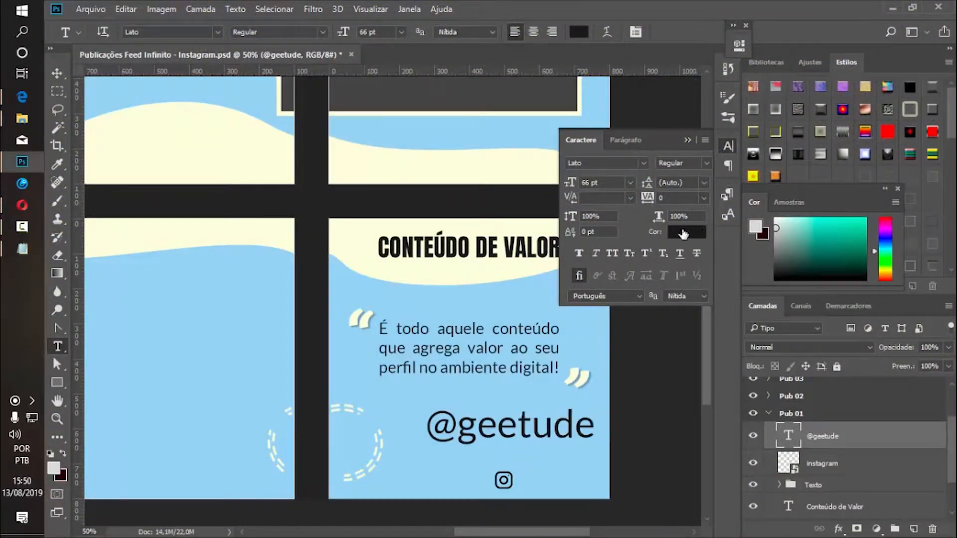
left_click(700, 232)
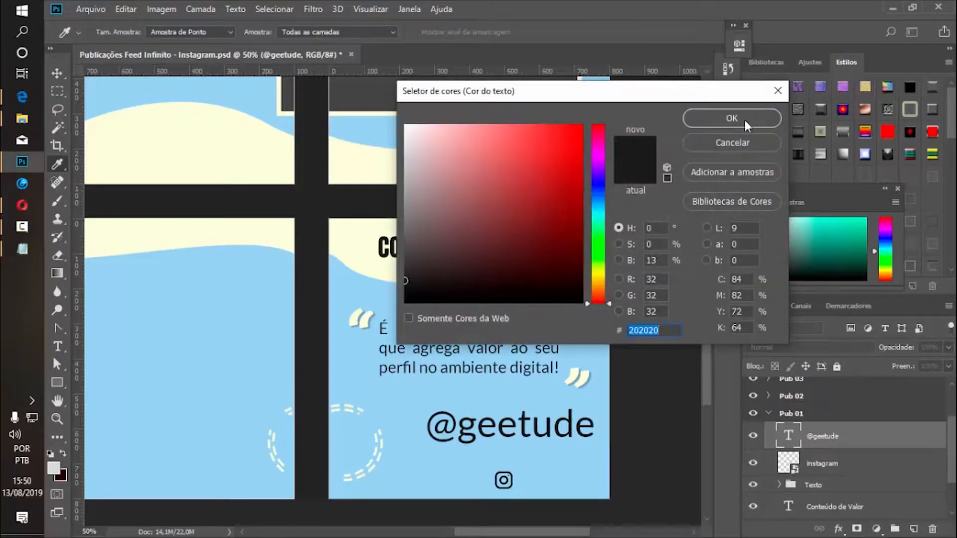
left_click(725, 137)
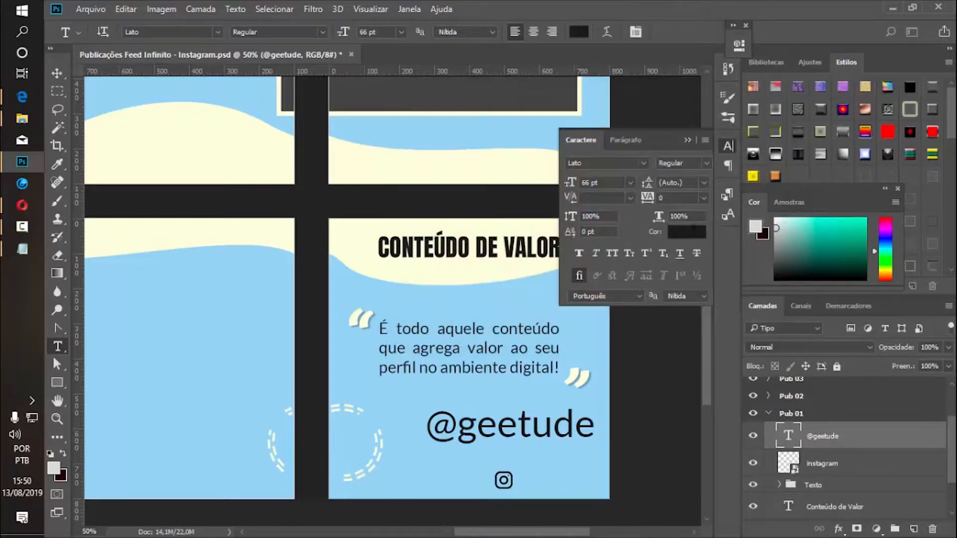
left_click(688, 140)
Scale the Instagram handle down to about 30 pt and place it directly beside the Instagram icon.
left_click(59, 74)
left_click_drag(509, 426, 494, 426)
key("ctrl+t")
left_click_drag(415, 407, 541, 486)
key("Return")
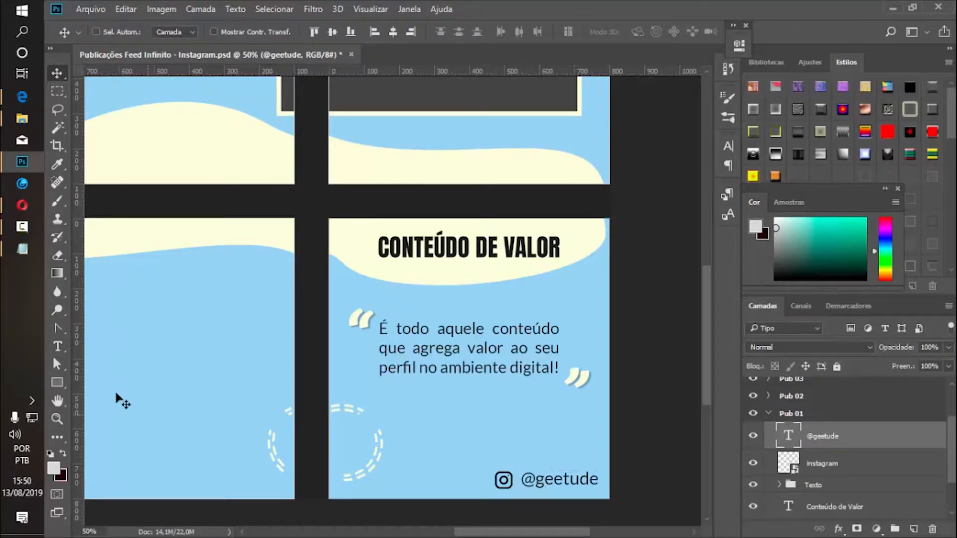
Insert a "/" in front of the Instagram handle.
left_click(57, 346)
left_click(521, 481)
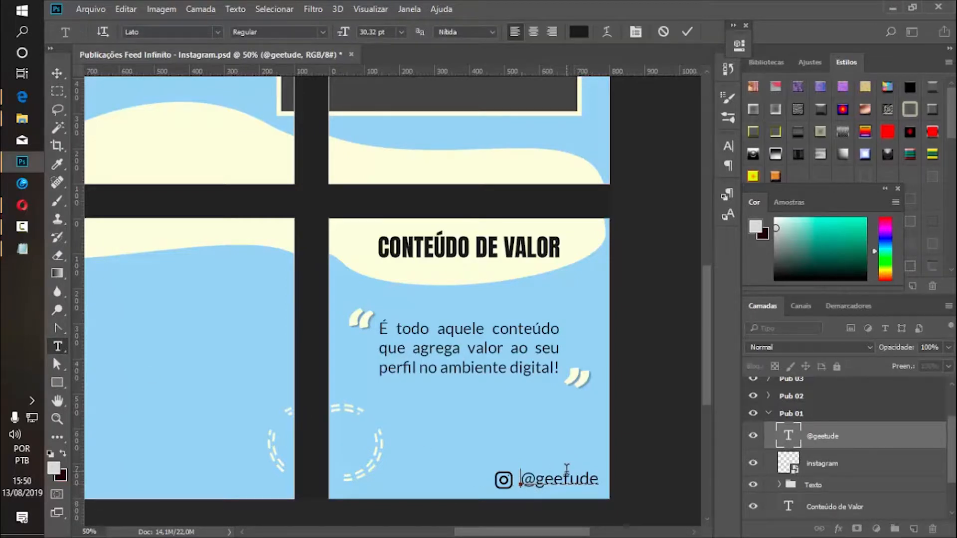
type("/")
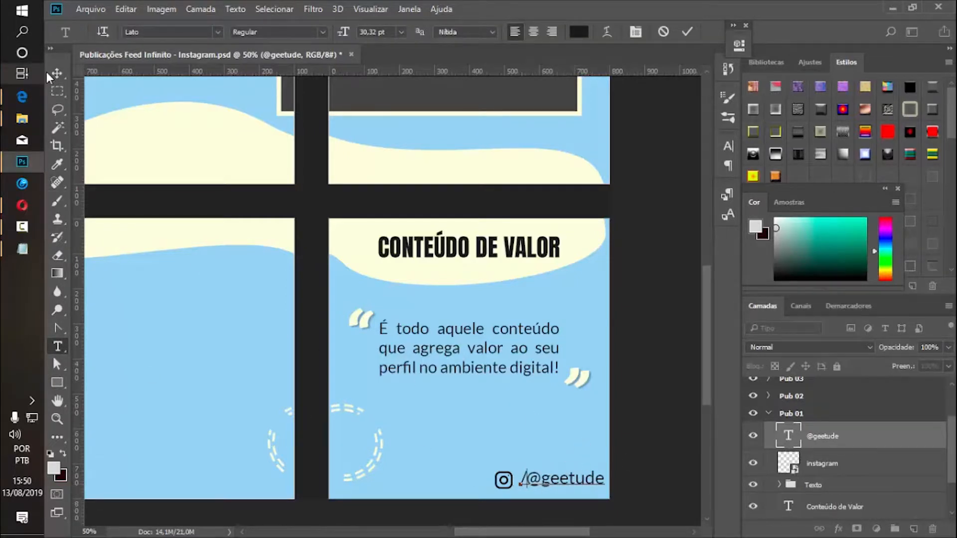
Commit the slash added to the Instagram handle text, and delete the @ that follows it.
left_click(49, 71)
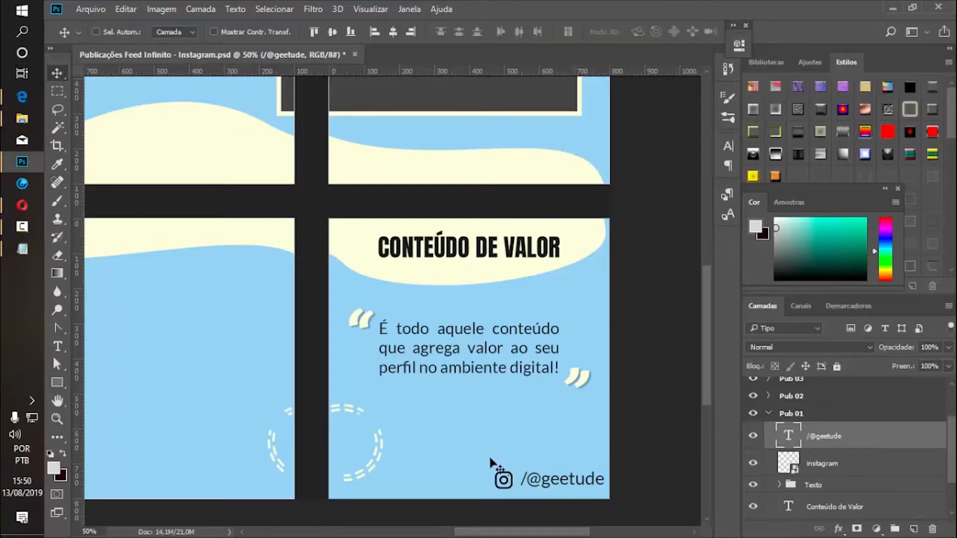
left_click(58, 347)
left_click_drag(541, 478, 526, 478)
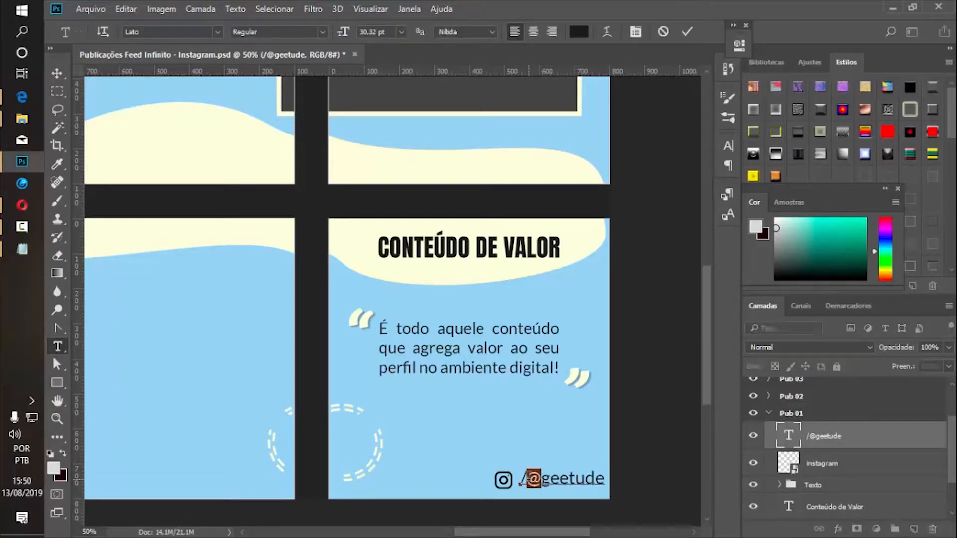
key("BackSpace")
left_click(61, 71)
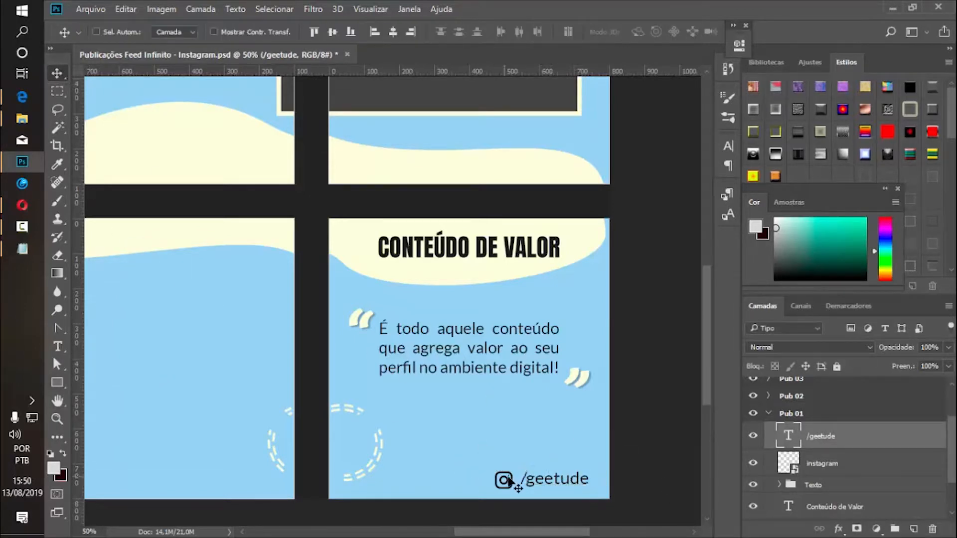
Move the handle text closer to the Instagram icon and scale it down slightly to match the icon.
left_click_drag(539, 486, 536, 486)
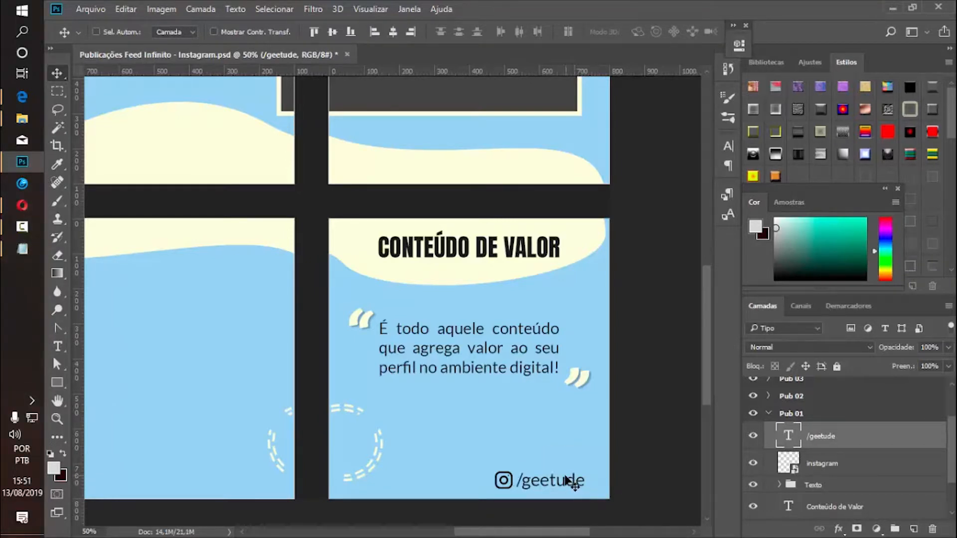
key("ctrl+t")
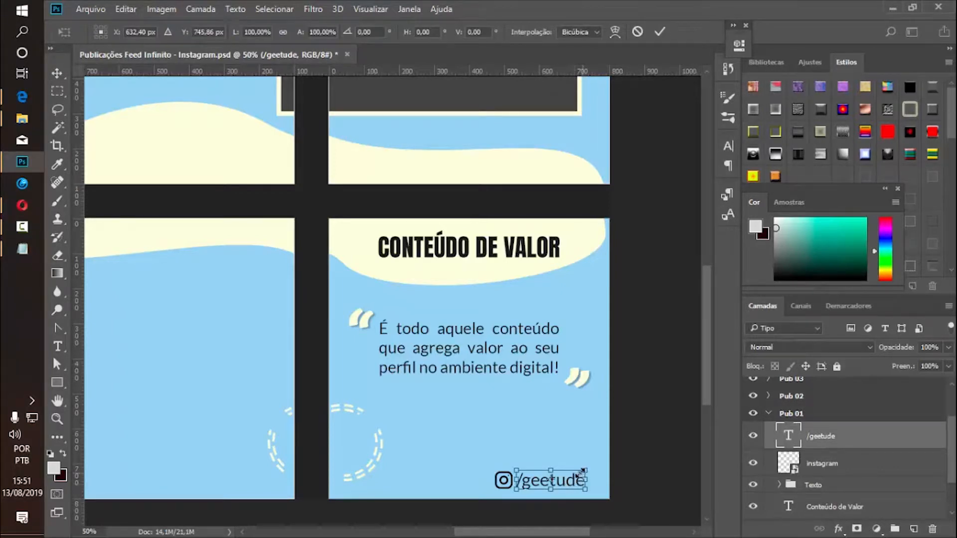
left_click_drag(582, 472, 534, 480)
key("Return")
Apply a Color Overlay of #202020 to the instagram icon layer.
left_click(814, 463, "shift")
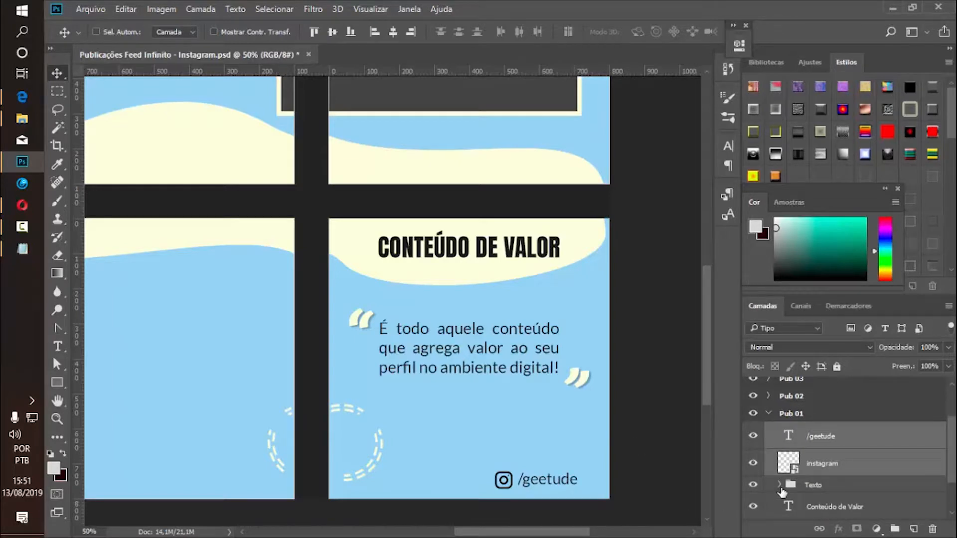
left_click(853, 471)
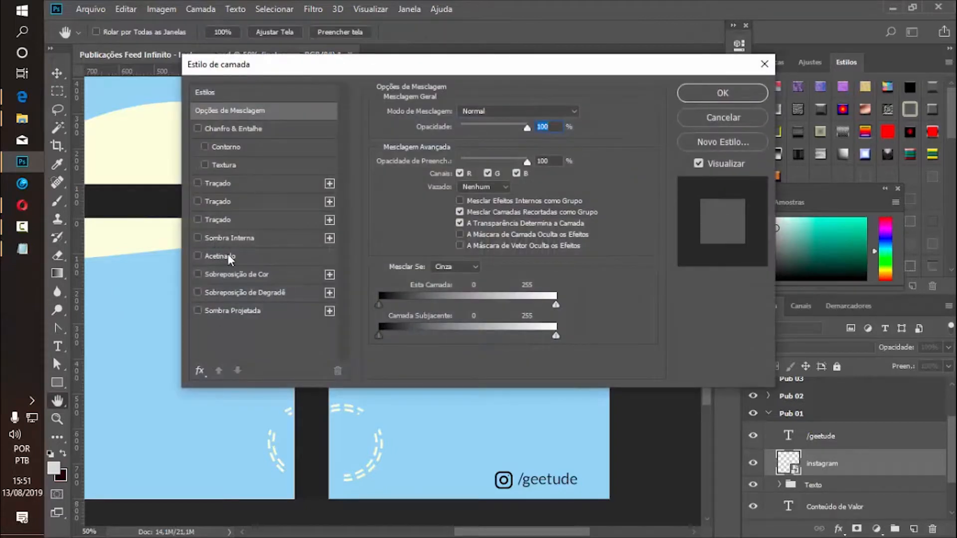
left_click(244, 274)
left_click(589, 114)
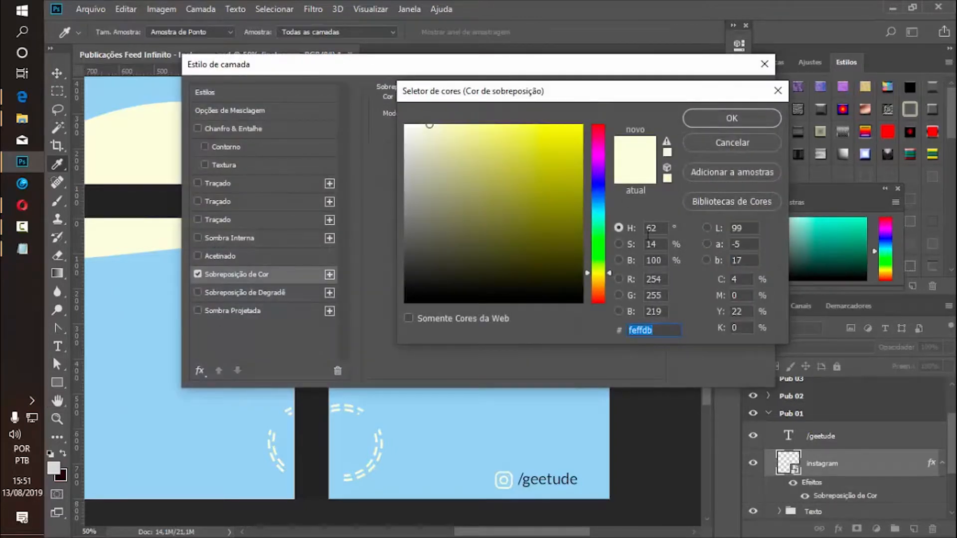
type("202020")
key("Return")
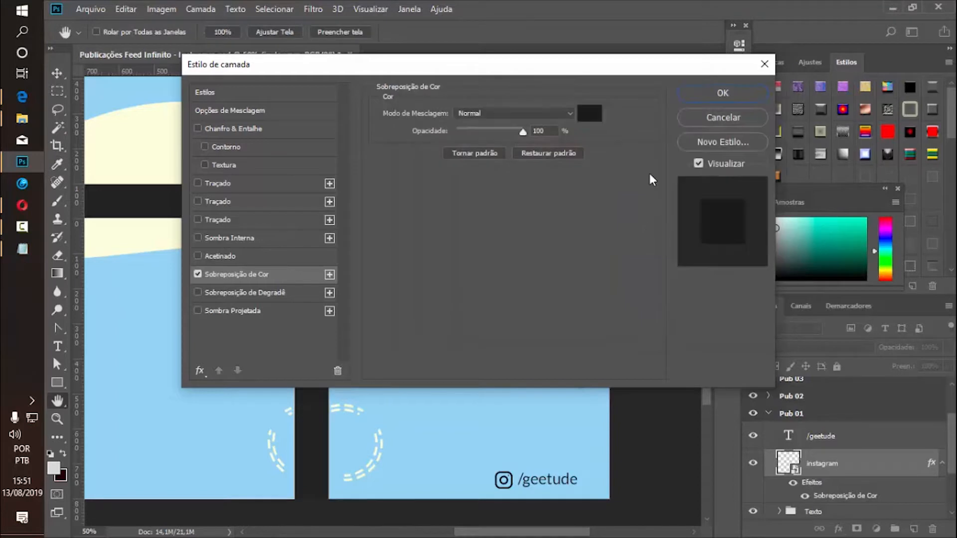
left_click(723, 93)
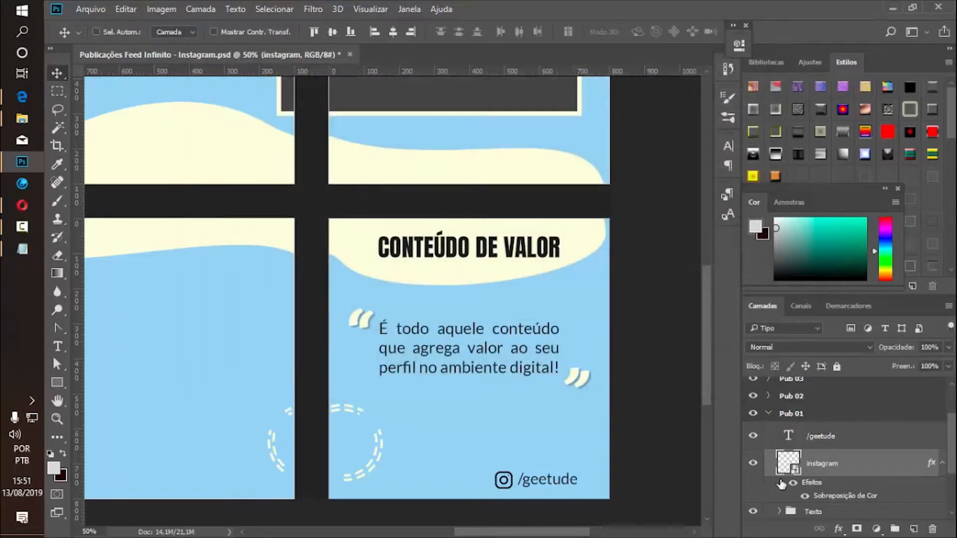
Move the handle text and the Instagram icon together slightly to the right.
left_click(870, 445)
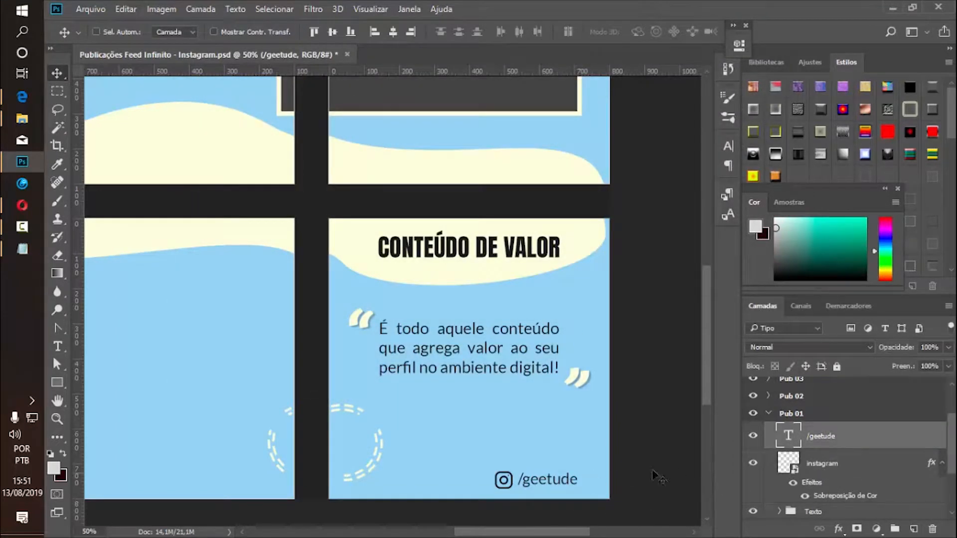
left_click(810, 465, "shift")
left_click_drag(531, 486, 540, 484)
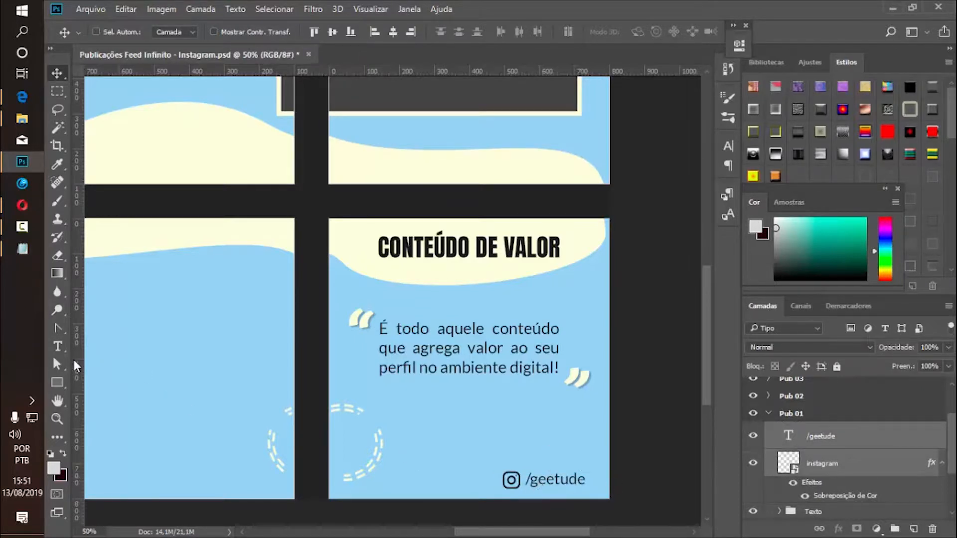
Place a vertical guide along the right edge of the closing quotation mark.
double_click(76, 371)
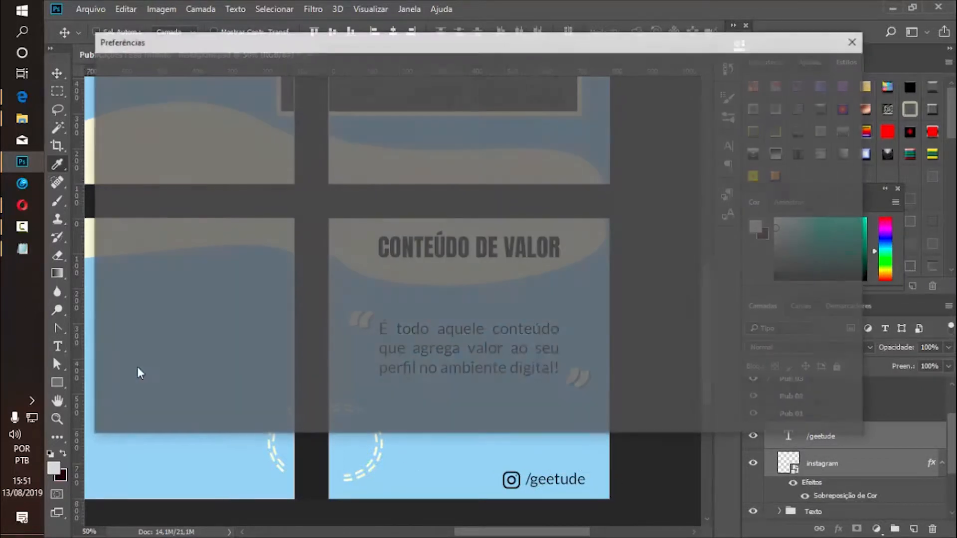
left_click(821, 95)
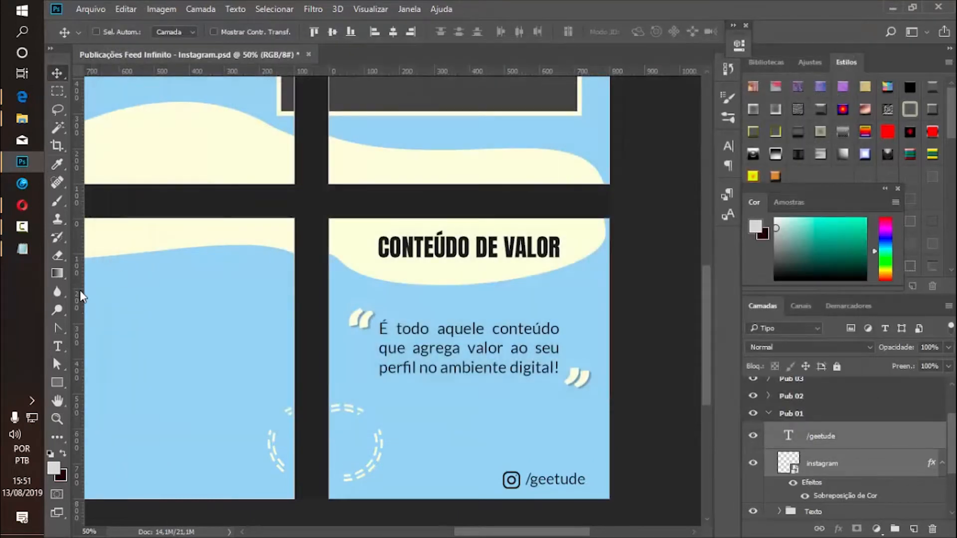
left_click_drag(79, 294, 592, 312)
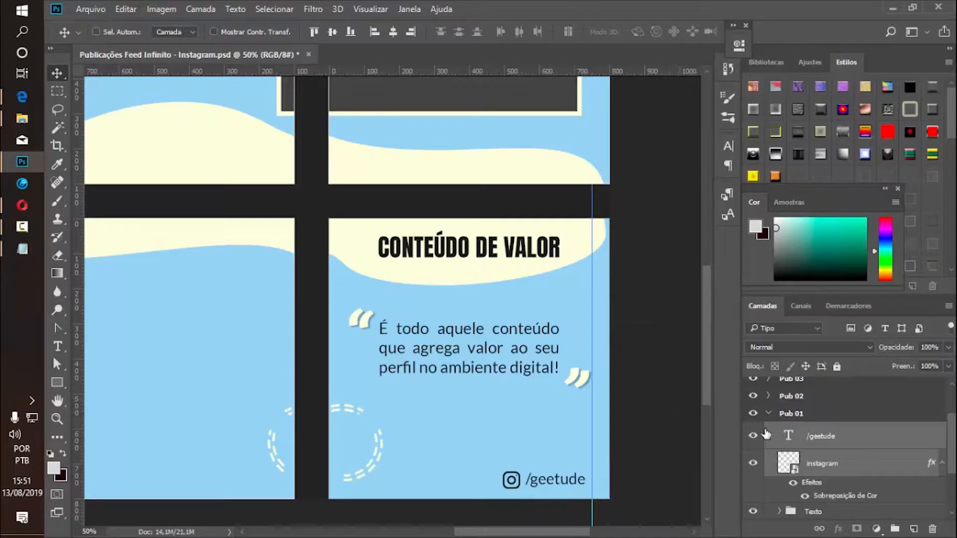
left_click(576, 374, "ctrl")
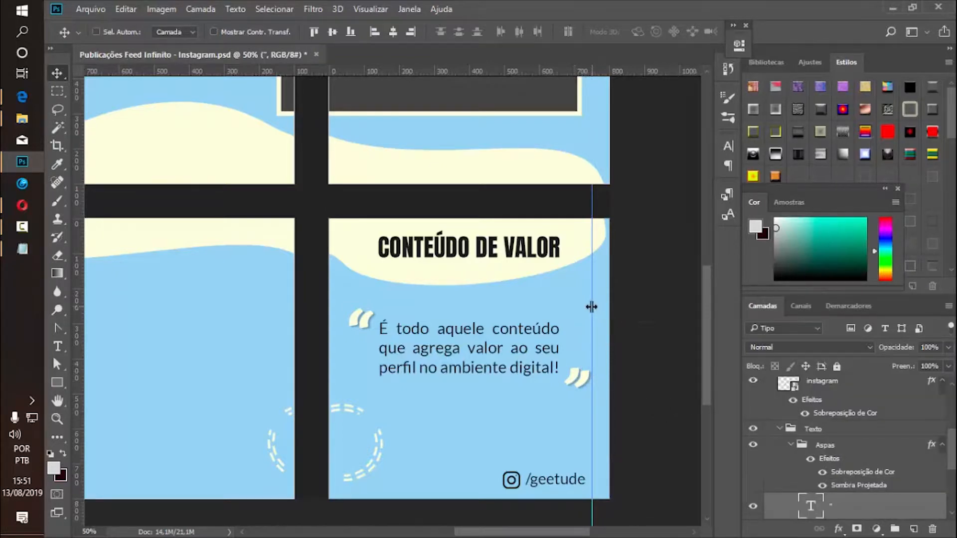
left_click_drag(591, 306, 589, 306)
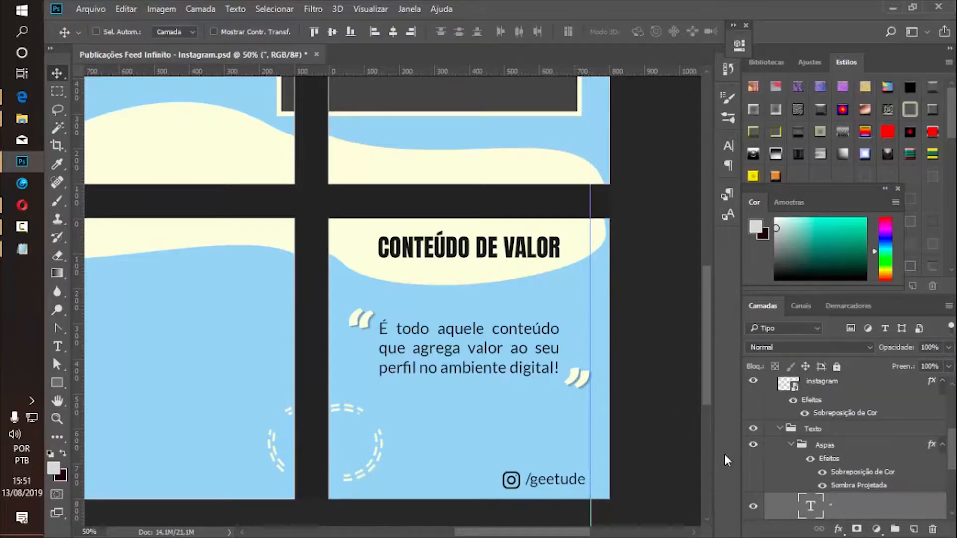
Collapse the Texto group and nudge the handle text left, closer to the Instagram icon, adjusting its vertical alignment.
left_click(777, 432)
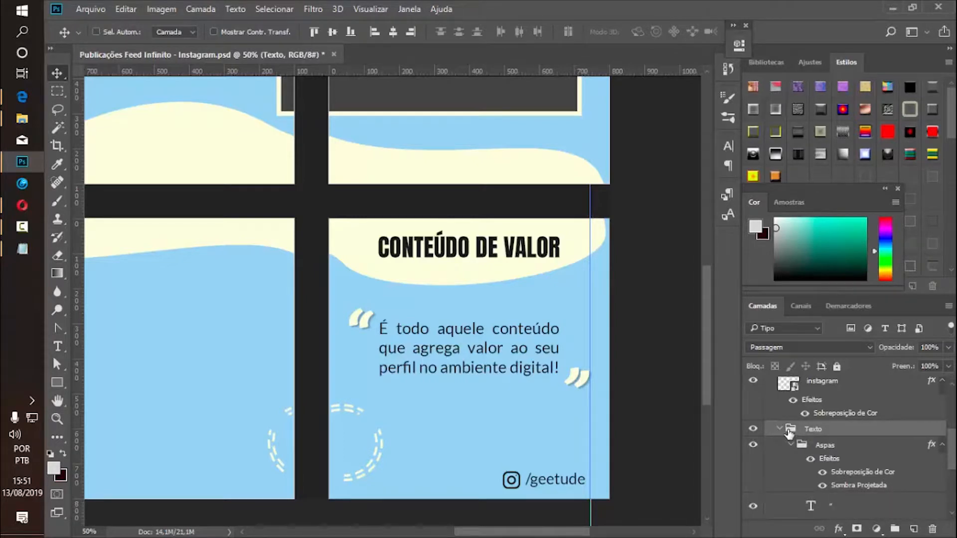
left_click(780, 429)
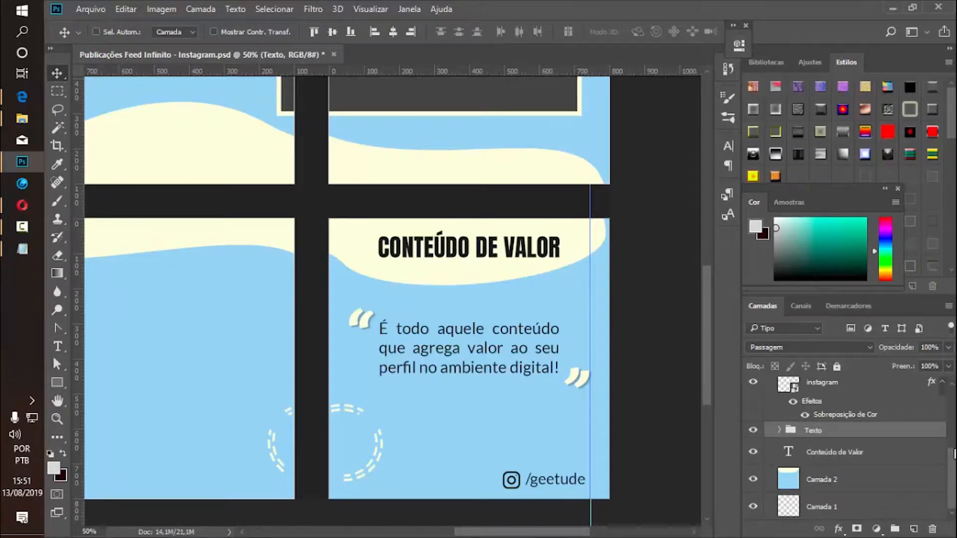
scroll(952, 463, "up", 2)
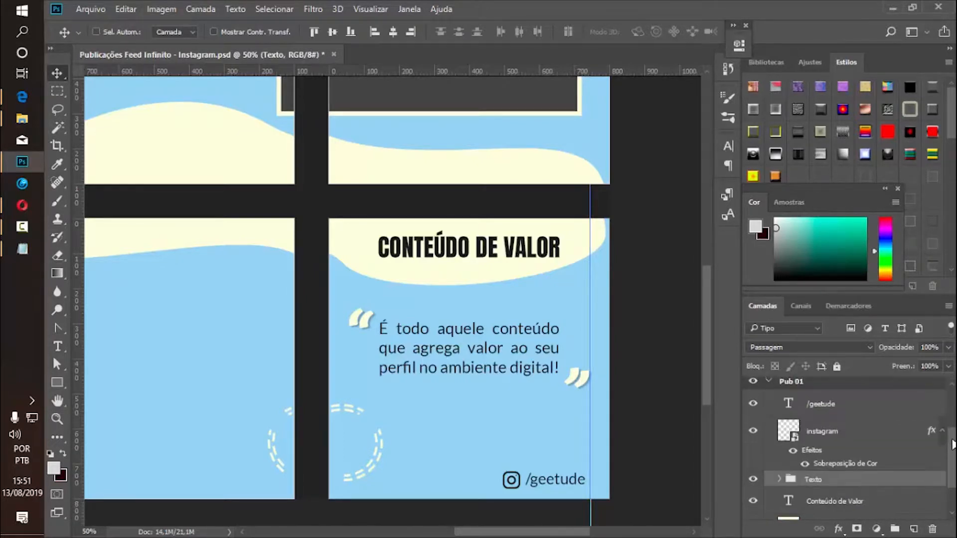
left_click(839, 412)
key("Left")
key("Left")
key("Left")
key("Left")
key("Down")
key("Down")
key("Down")
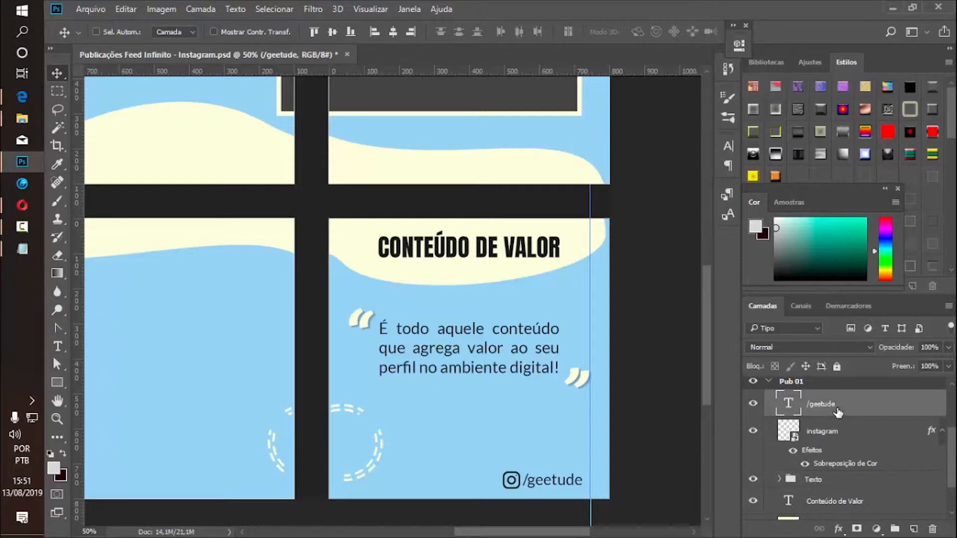
key("Up")
key("Up")
key("Up")
key("Up")
key("Up")
Align the Instagram icon and handle text to the vertical guide, and group them as "Perfil Instagram".
left_click(828, 428, "shift")
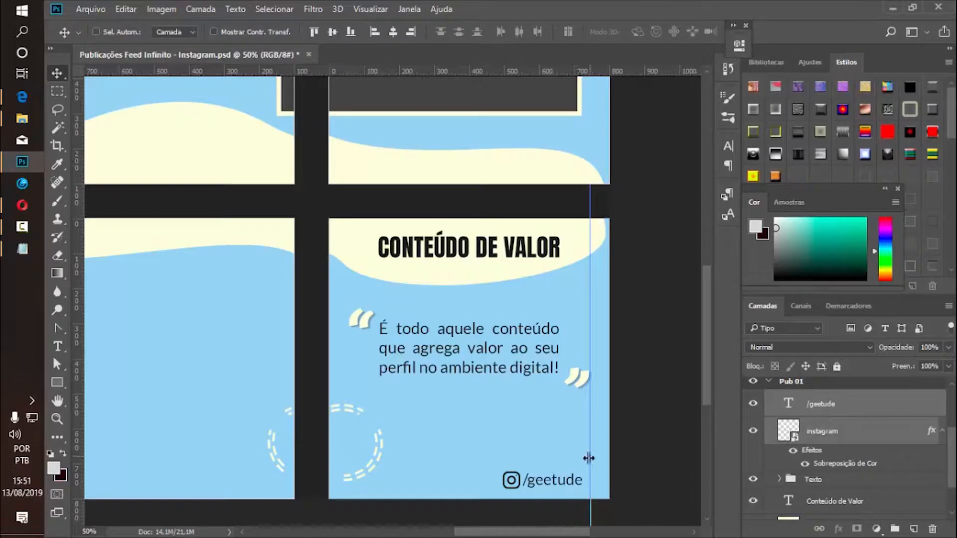
left_click_drag(570, 482, 577, 482)
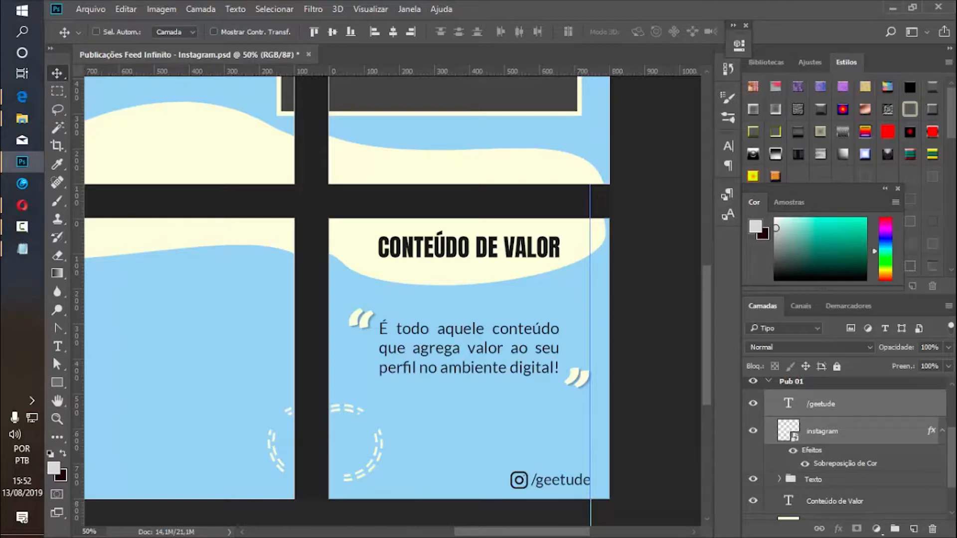
key("ctrl+g")
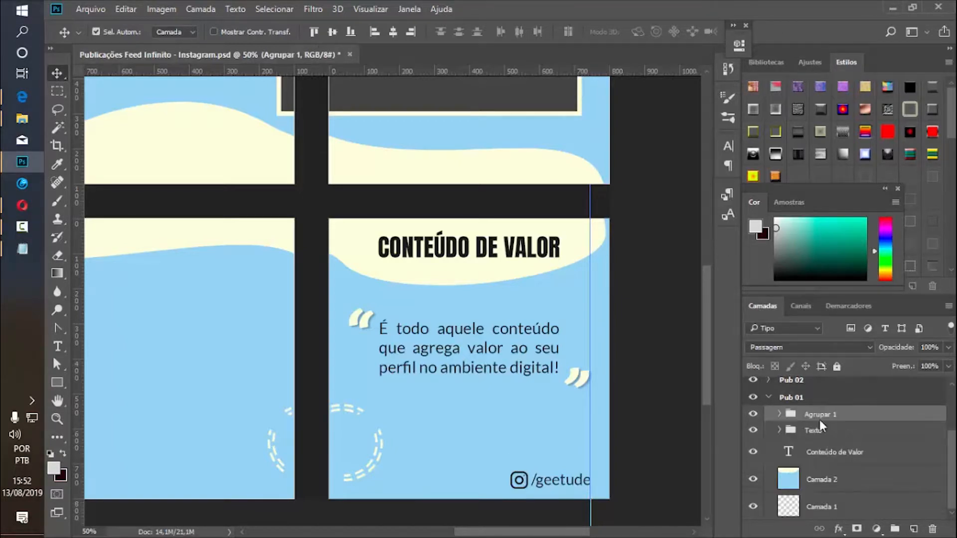
double_click(819, 414)
type("Pe")
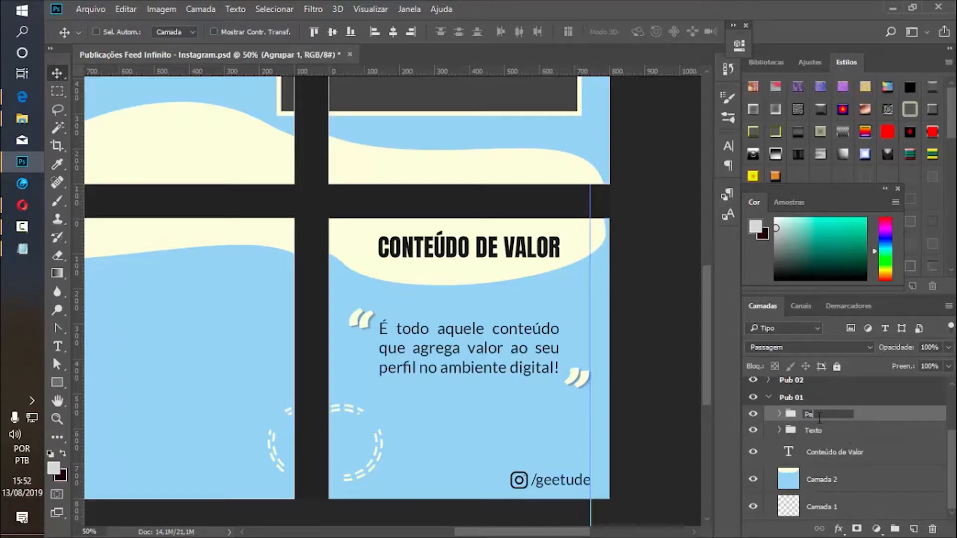
type("rfil Instagram")
key("Return")
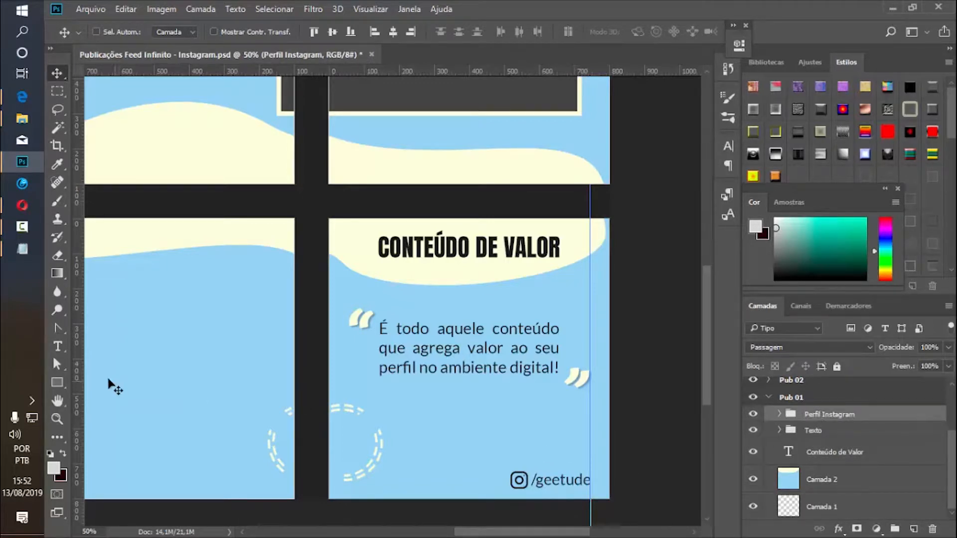
Draw a cream rounded rectangle about 434 by 84 px below the quote text.
left_click(56, 383)
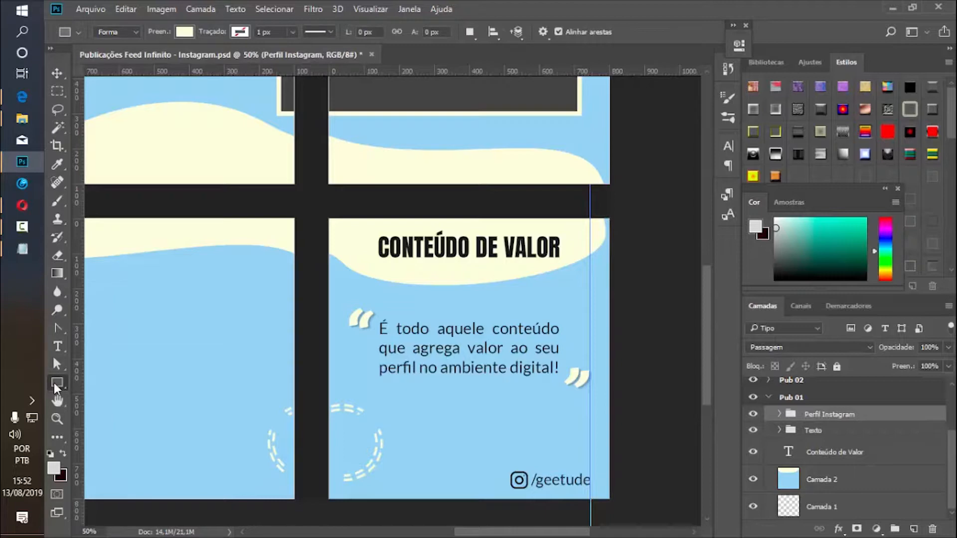
right_click(54, 383)
left_click(105, 397)
left_click_drag(403, 426, 555, 455)
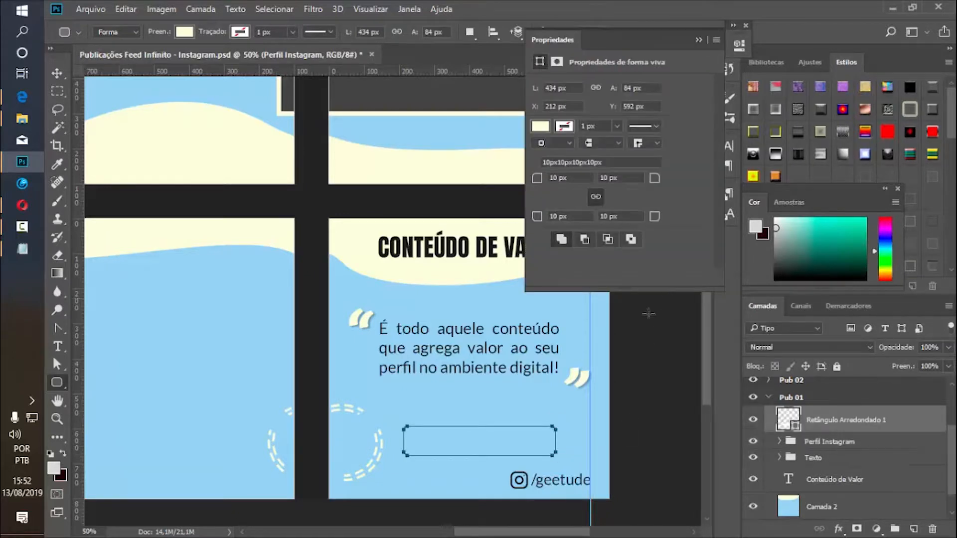
left_click(699, 41)
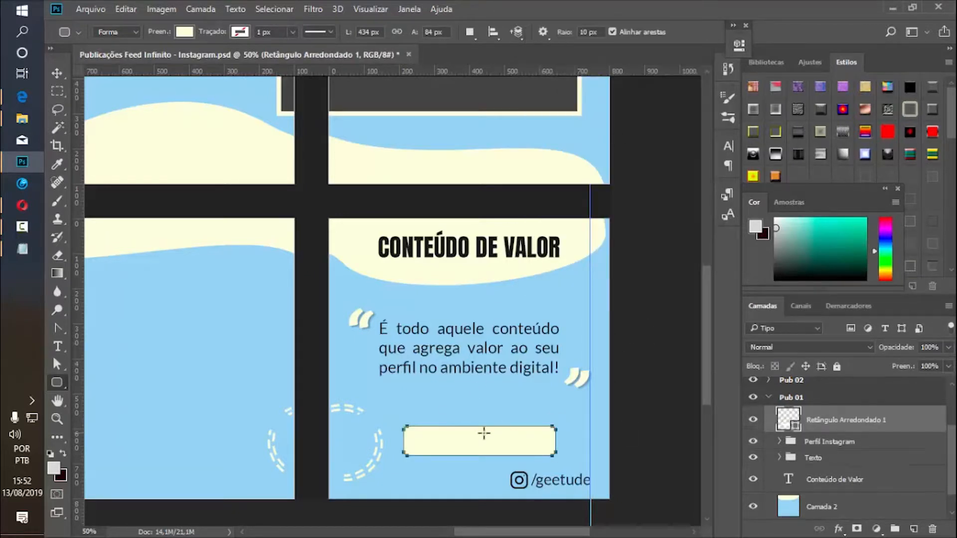
left_click(54, 77)
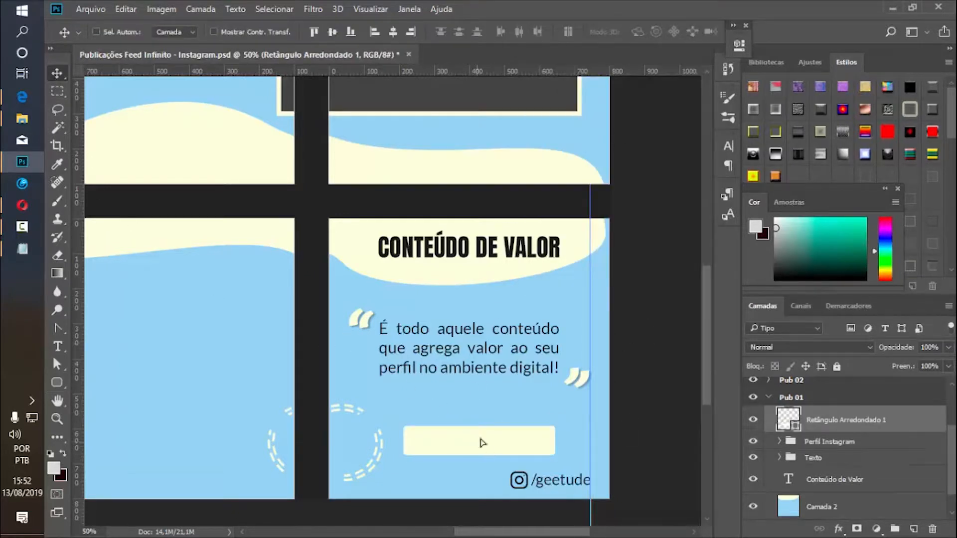
Try corner radius values of 50 and 120 px for the rounded rectangle, and delete the shape.
left_click(57, 382)
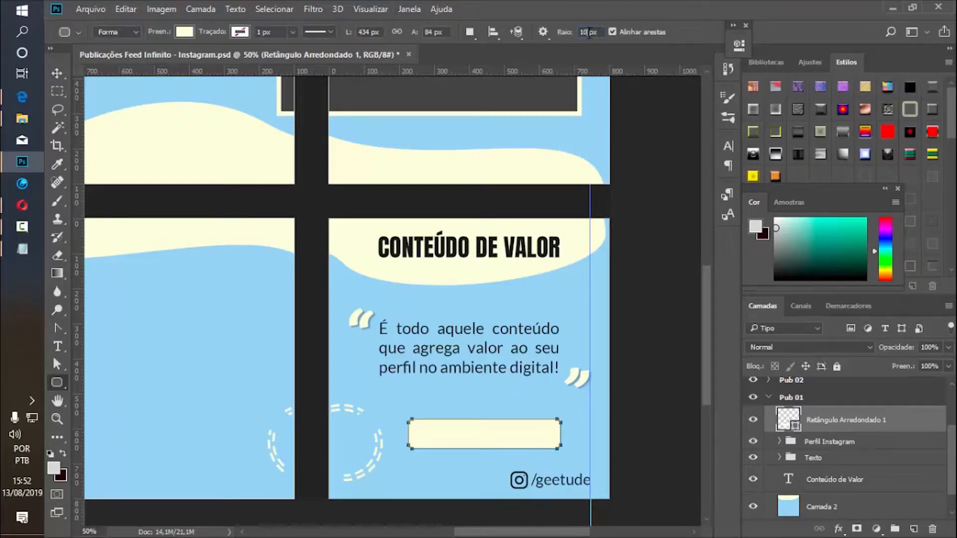
type("50")
key("Tab")
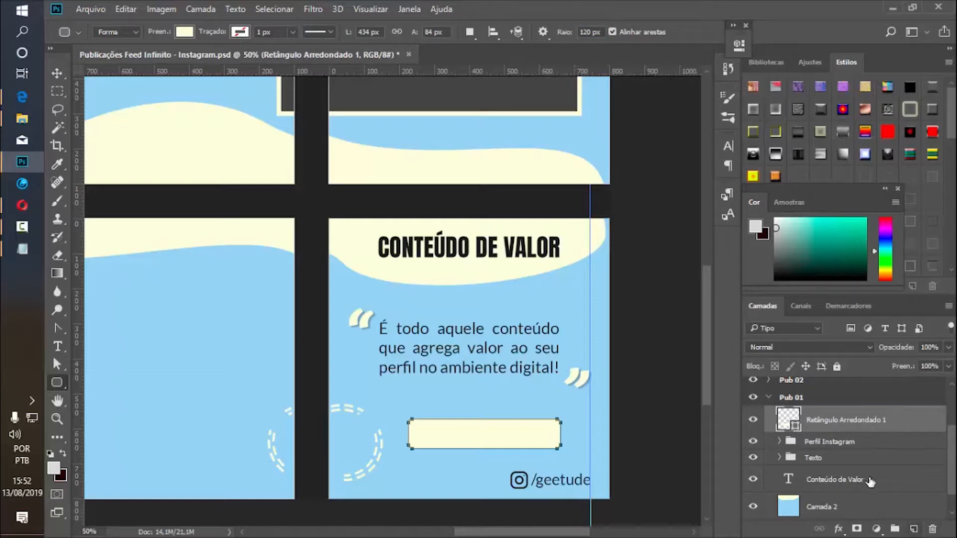
left_click(857, 455)
left_click(841, 429)
key("Delete")
Create a 100 by 100 px cream rounded rectangle below the quote and adjust its linked corner radii, first trying 10 px.
left_click(475, 424)
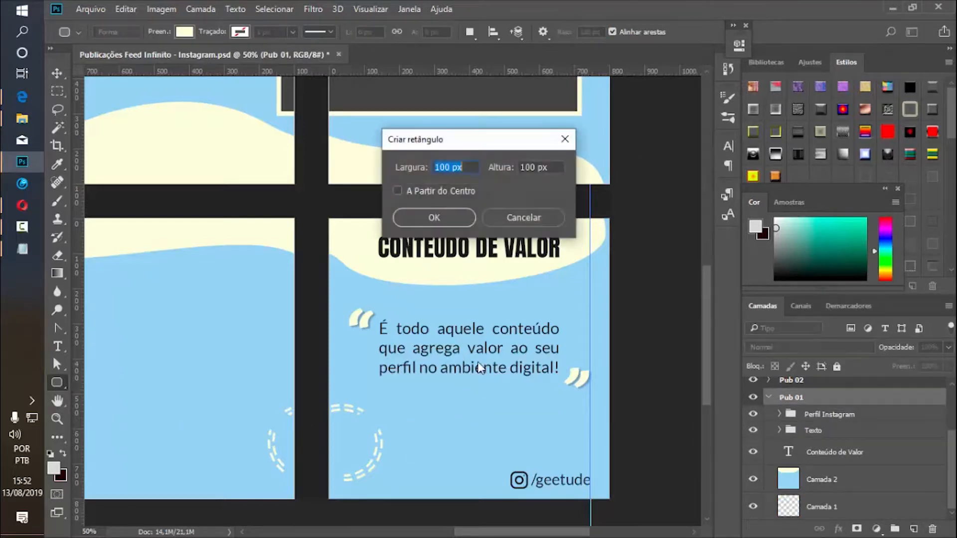
left_click(454, 220)
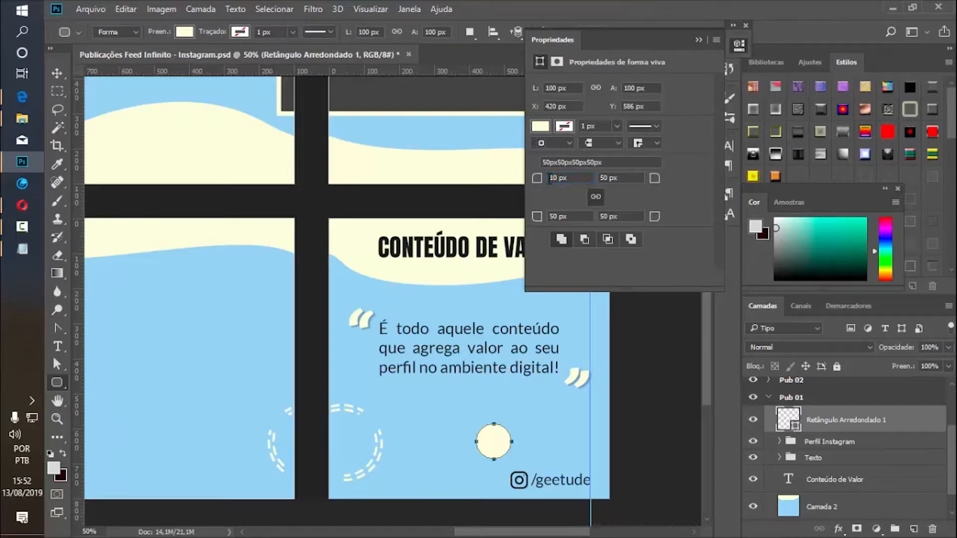
key("Tab")
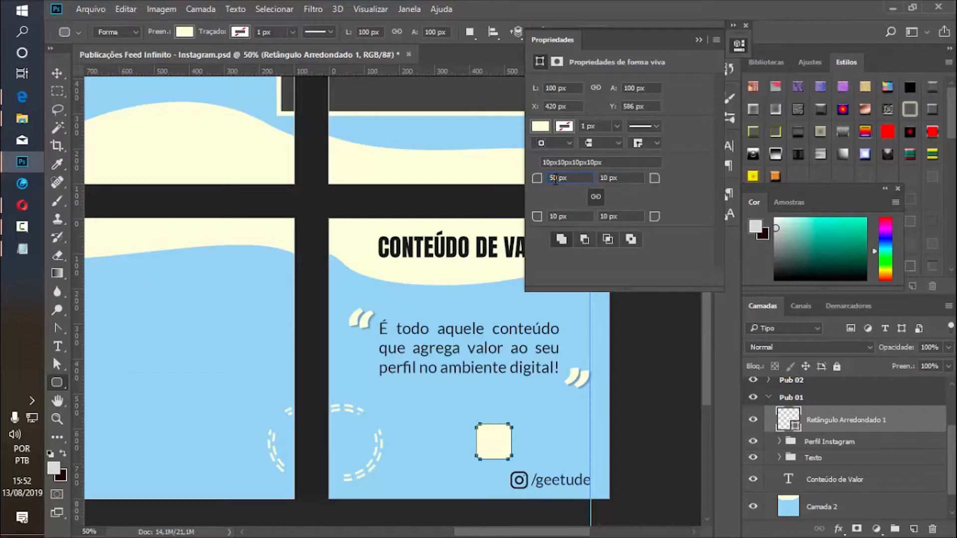
key("Tab")
left_click(699, 39)
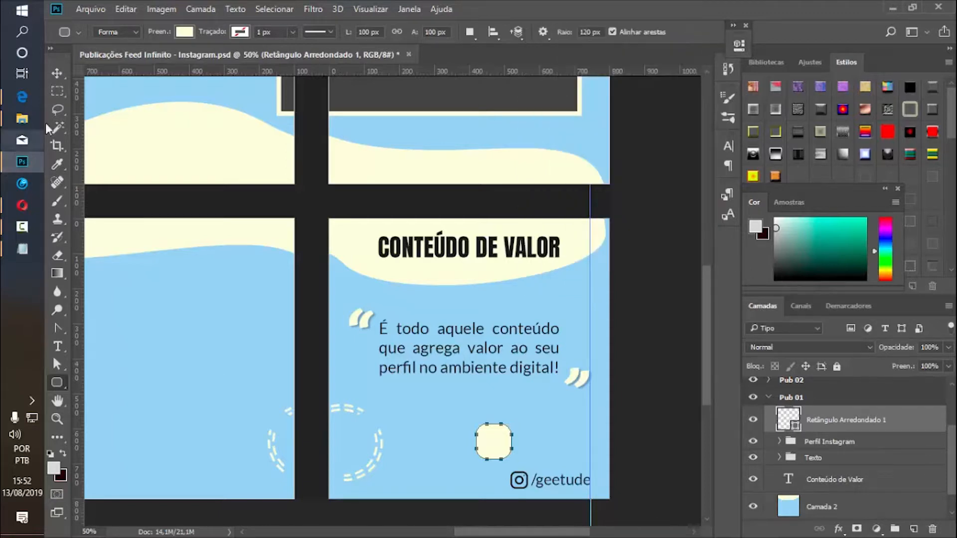
Stretch the rounded rectangle horizontally in both directions into a wide button and reposition it below the quote.
left_click(56, 74)
key("ctrl+t")
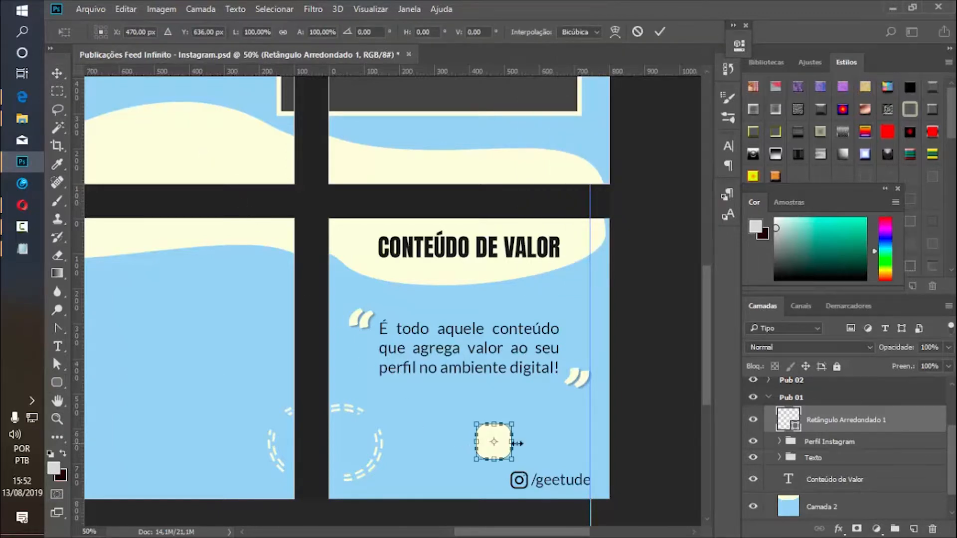
left_click_drag(514, 442, 577, 444)
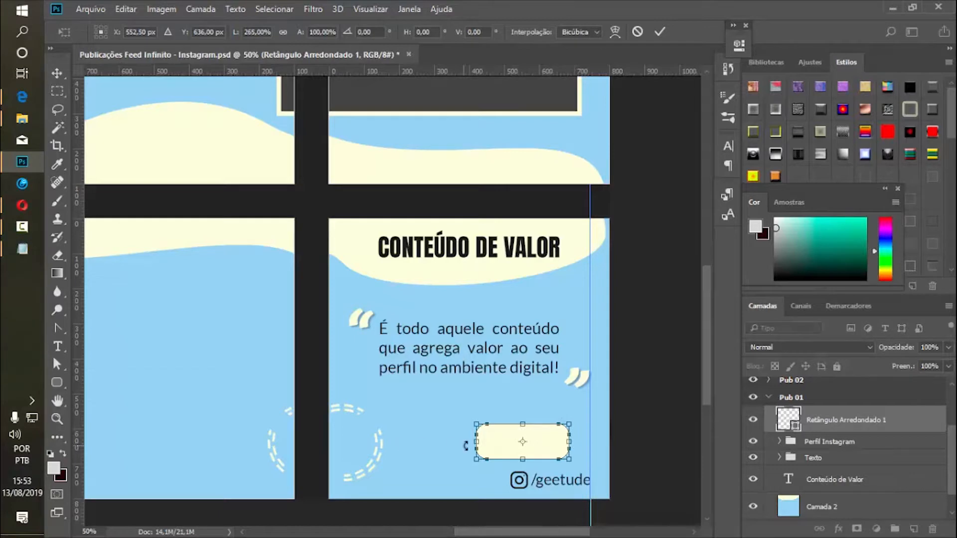
left_click_drag(462, 445, 414, 445)
key("Return")
mouse_move(516, 447)
left_mouse_down()
mouse_move(502, 431)
mouse_move(490, 435)
mouse_move(503, 440)
left_mouse_up()
Add the text "Leia a Descrição" in Lato Regular, 66 pt, between the quote and the rounded rectangle.
left_click(57, 347)
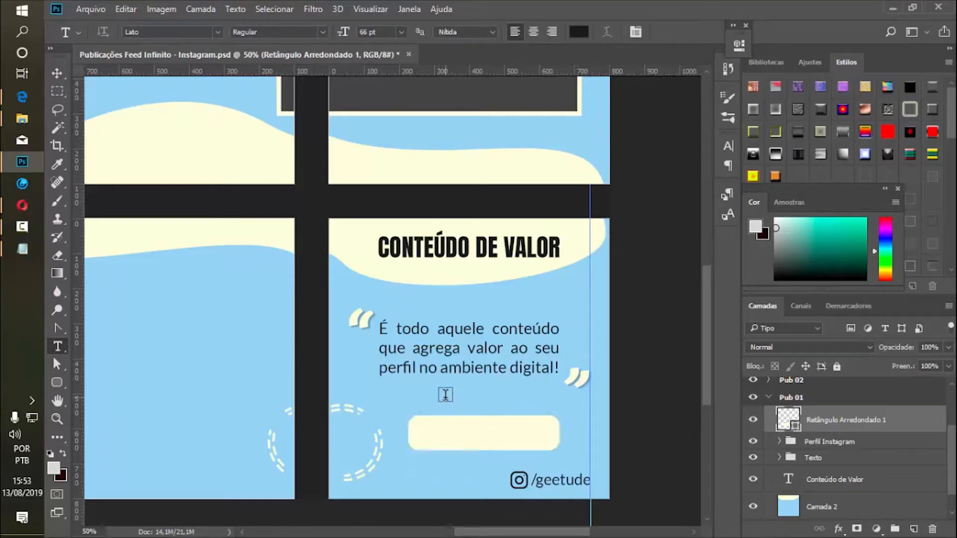
left_click(444, 397)
type("Leia")
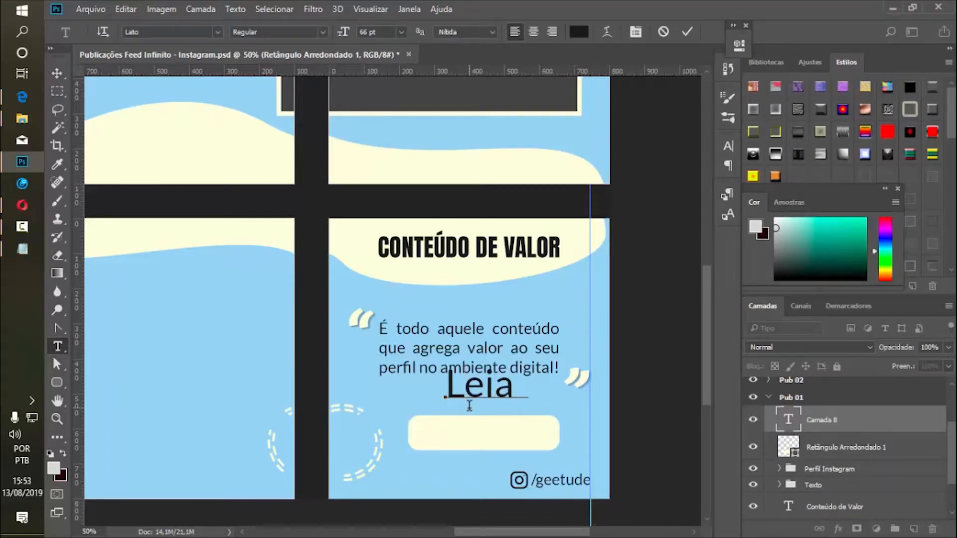
type(" a Des")
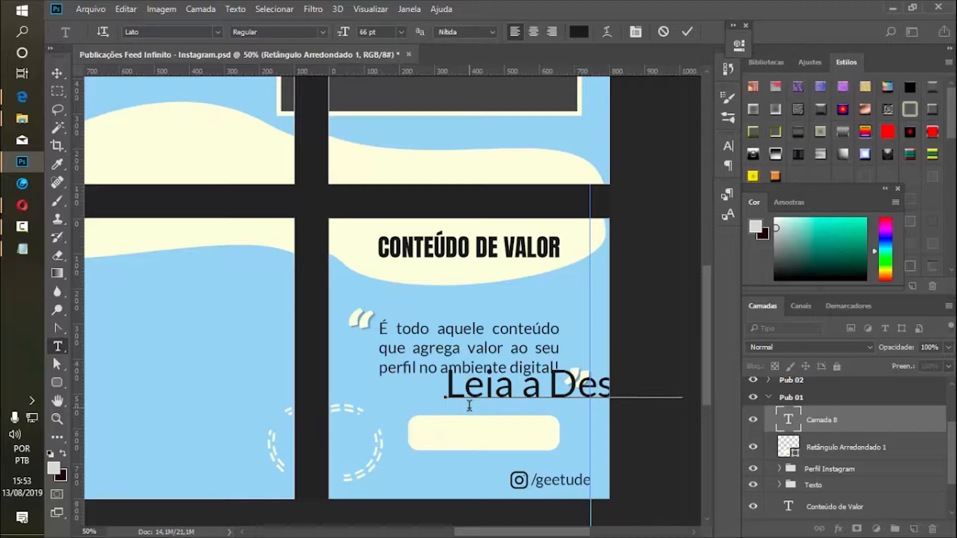
left_click(57, 73)
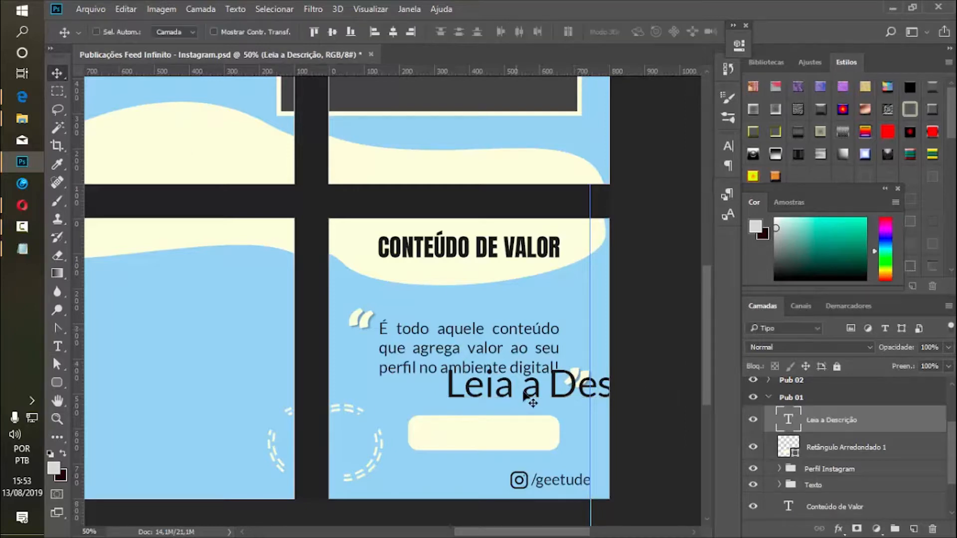
Move the "Leia a Descrição" text onto the rounded rectangle, scale it down to roughly the rectangle's width, and align both on their vertical centres.
left_click_drag(511, 416, 482, 462)
key("ctrl+t")
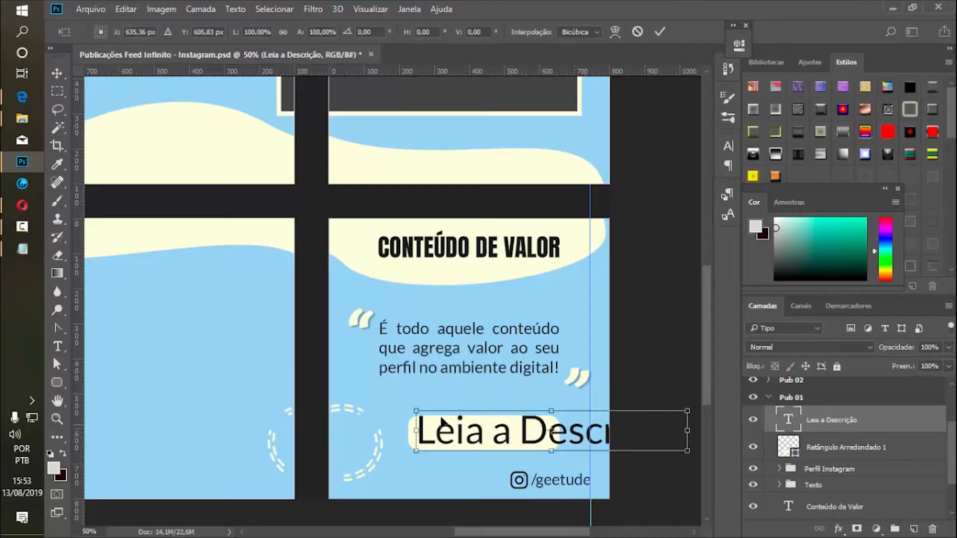
left_click_drag(422, 410, 444, 436)
key("Return")
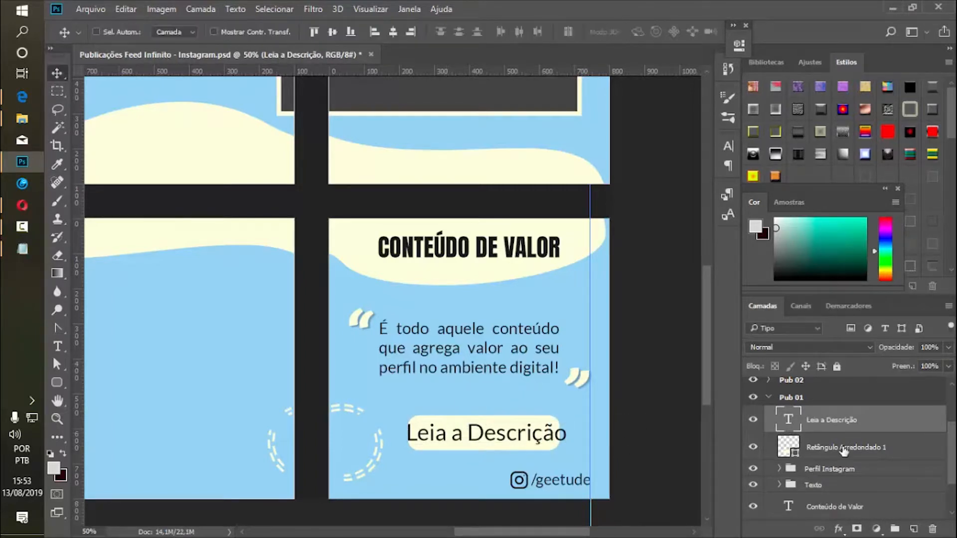
left_click(844, 451, "shift")
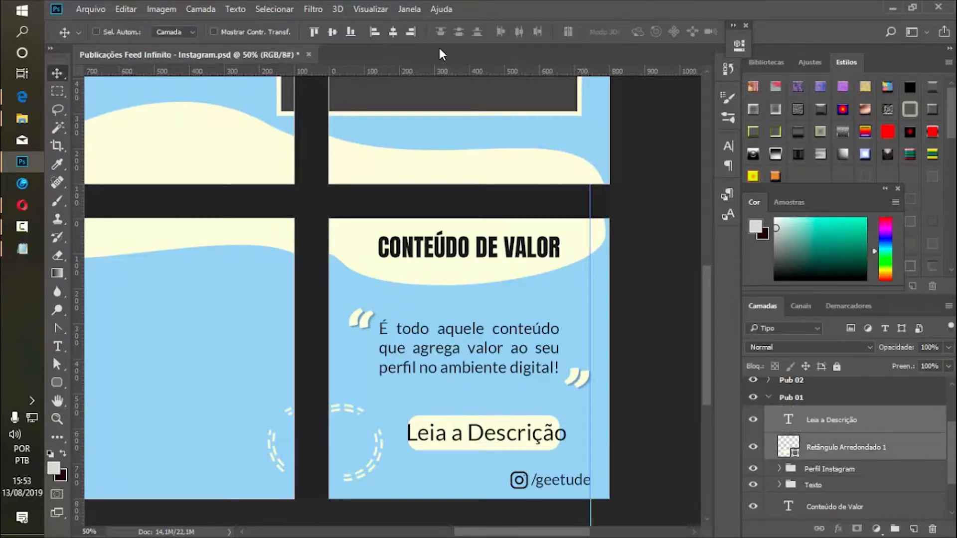
left_click(332, 32)
Shrink the "Leia a Descrição" text to fit inside the rounded rectangle and realign both on their vertical centres.
left_click(836, 429)
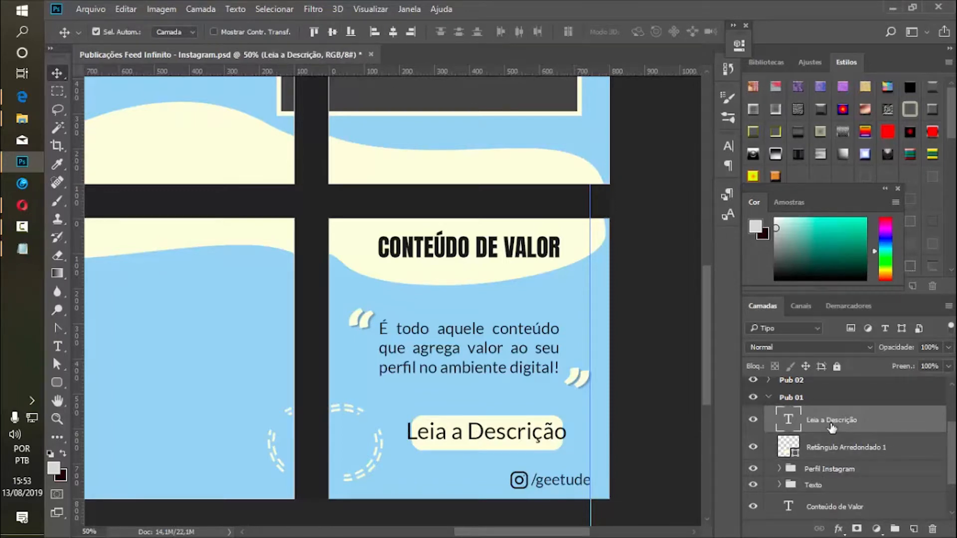
key("ctrl+t")
left_click_drag(568, 418, 550, 423)
key("Return")
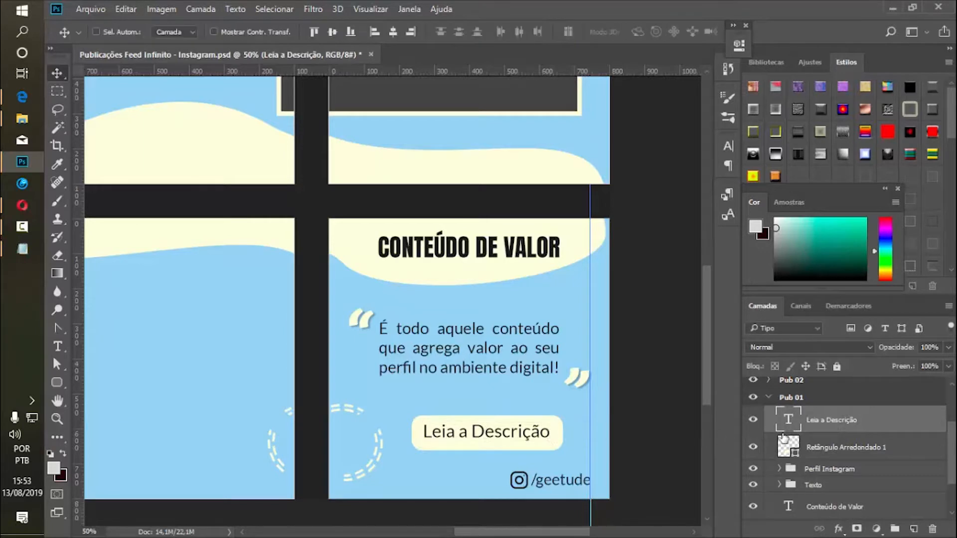
left_click(815, 442, "shift")
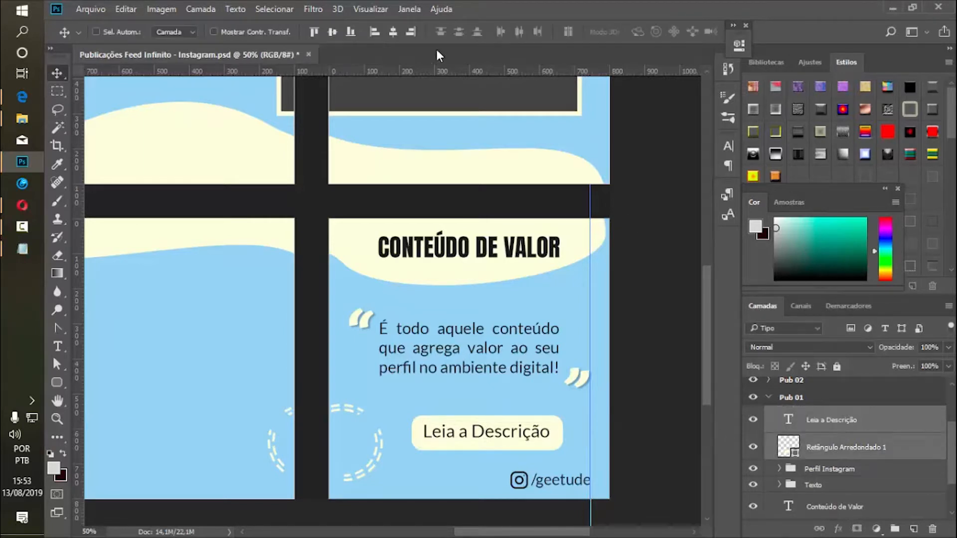
left_click(332, 32)
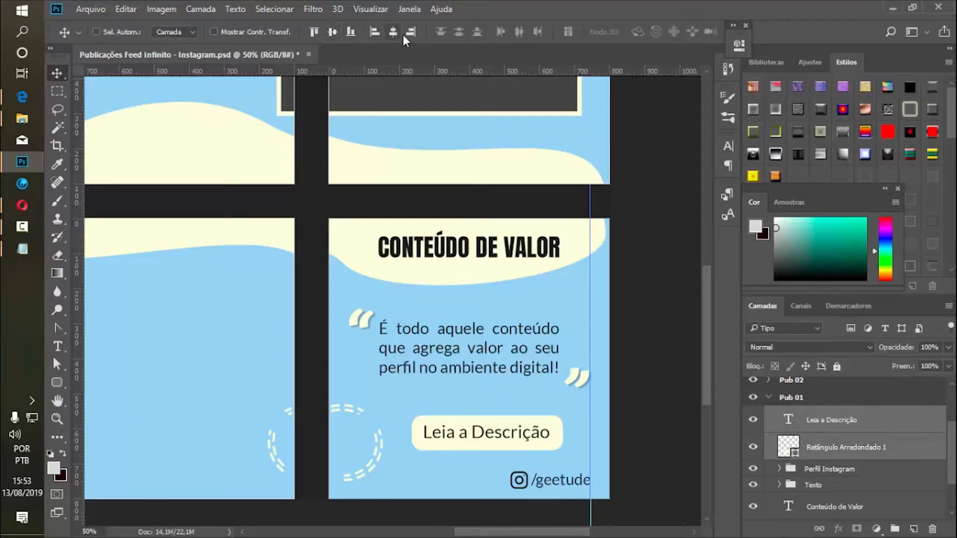
Set the "Leia a Descrição" text to all caps in the Lato Black style.
left_click(873, 421)
left_click(728, 145)
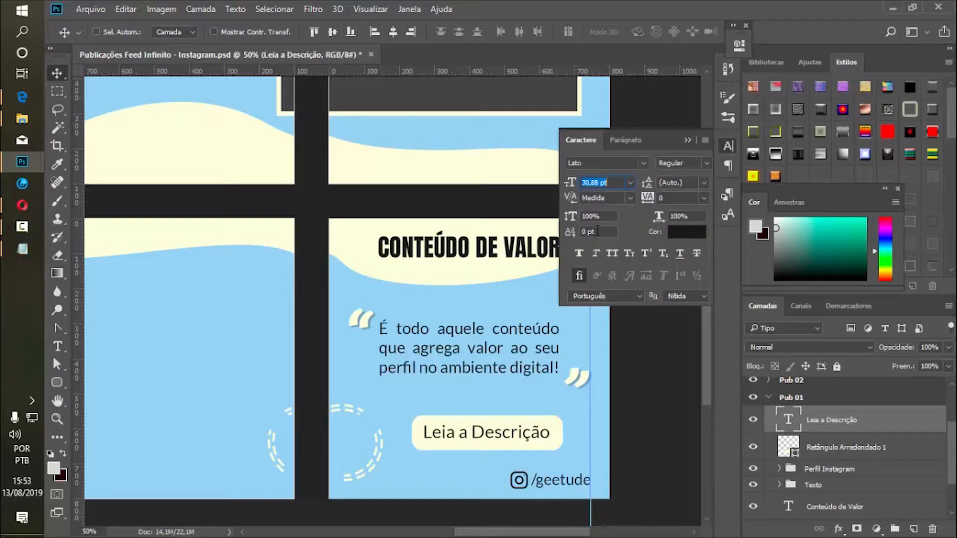
left_click(616, 259)
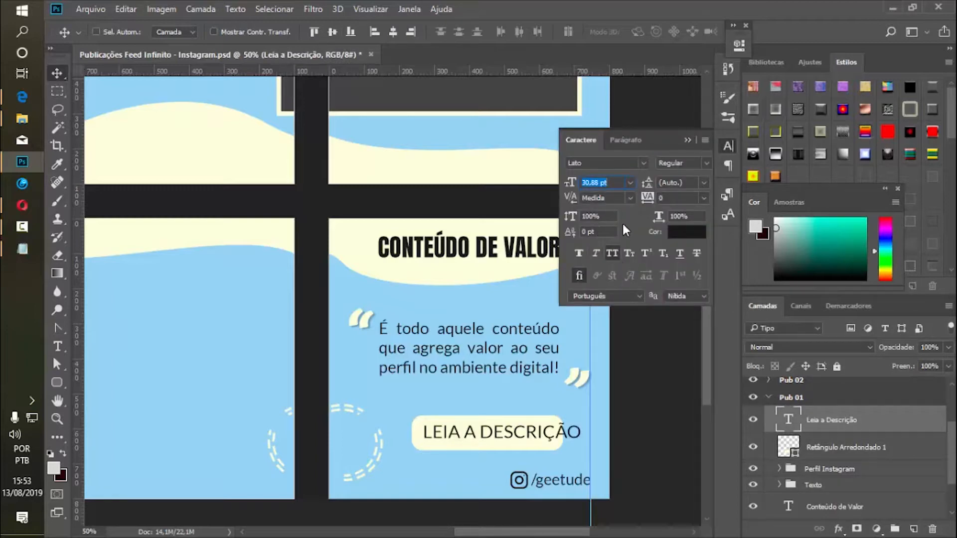
left_click(706, 164)
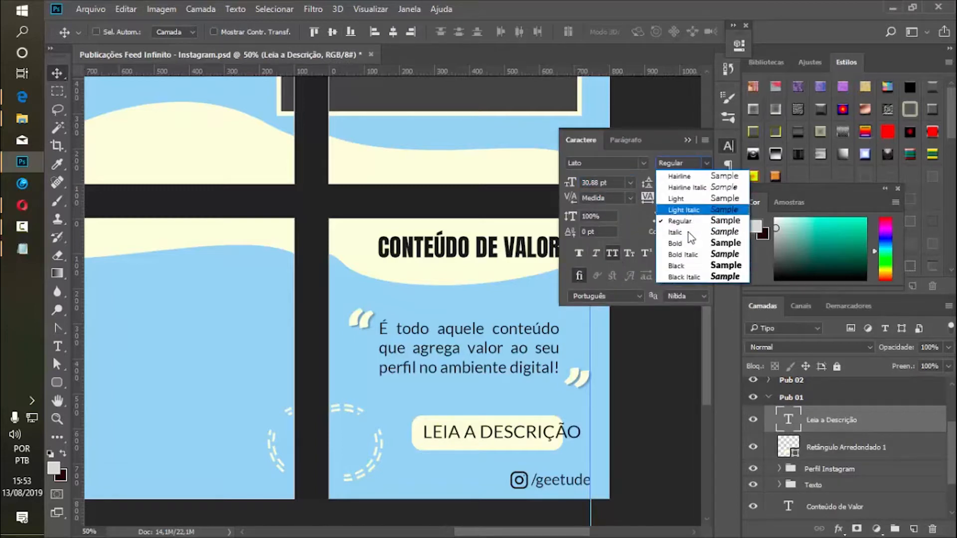
left_click(681, 265)
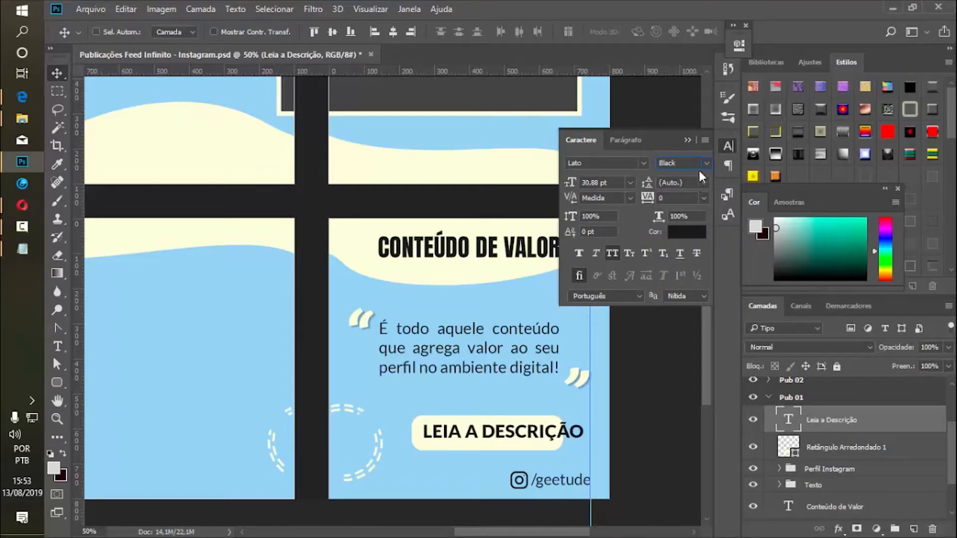
left_click(688, 139)
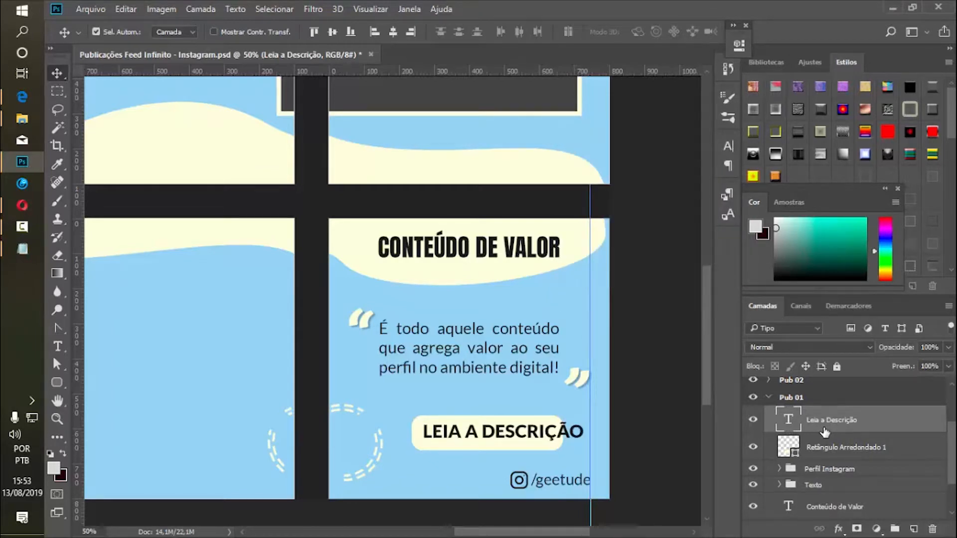
Centre the "Leia a Descrição" text and the rounded rectangle on each other vertically and horizontally.
key("ctrl+t")
key("Return")
left_click(815, 446, "shift")
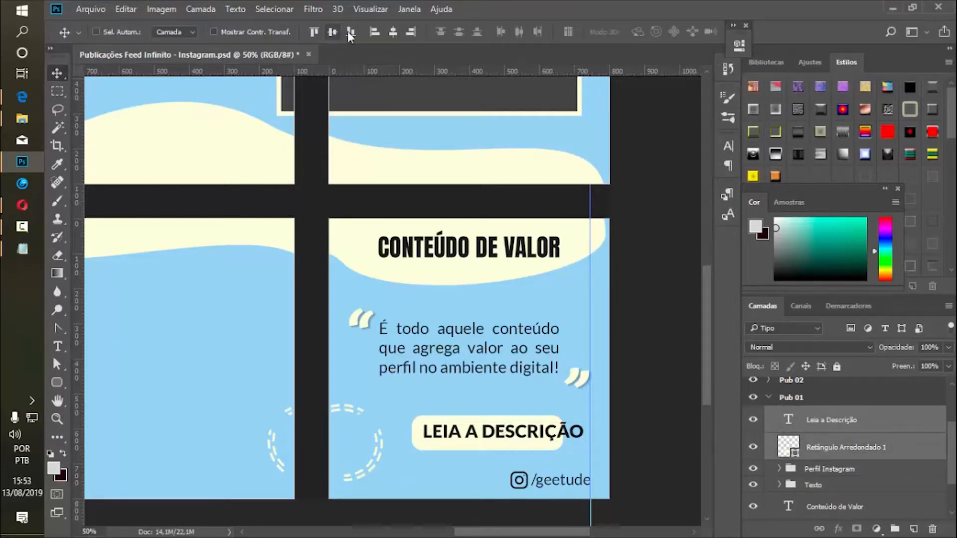
left_click(332, 32)
left_click(393, 31)
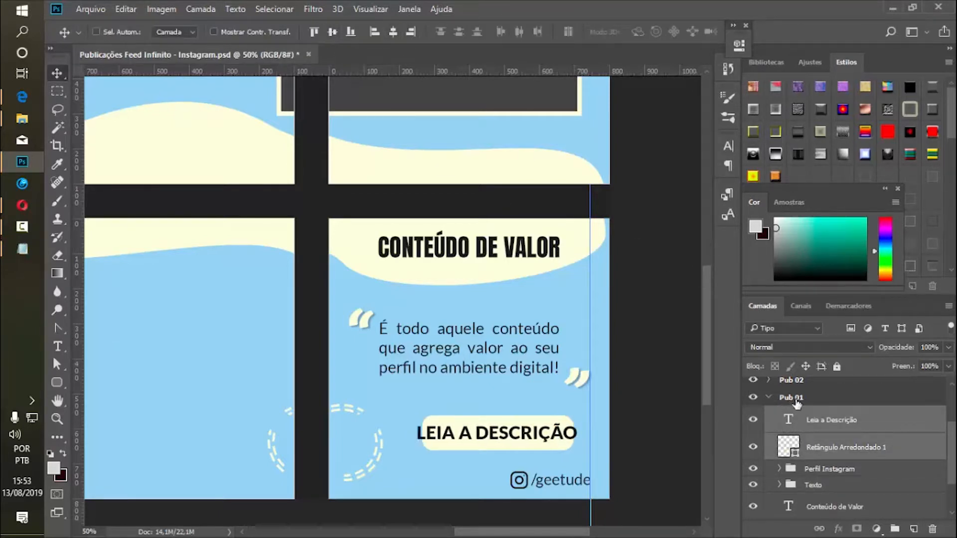
Scale the "Leia a Descrição" text to about 83% around its centre so it fits inside the rounded rectangle.
left_click(812, 423)
key("ctrl+t")
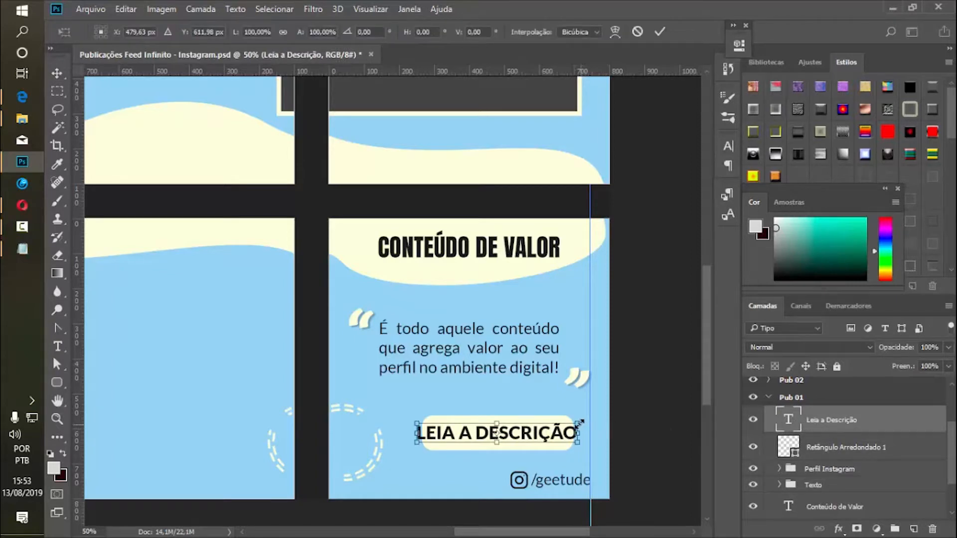
left_click_drag(578, 420, 568, 424)
left_click_drag(567, 425, 567, 425)
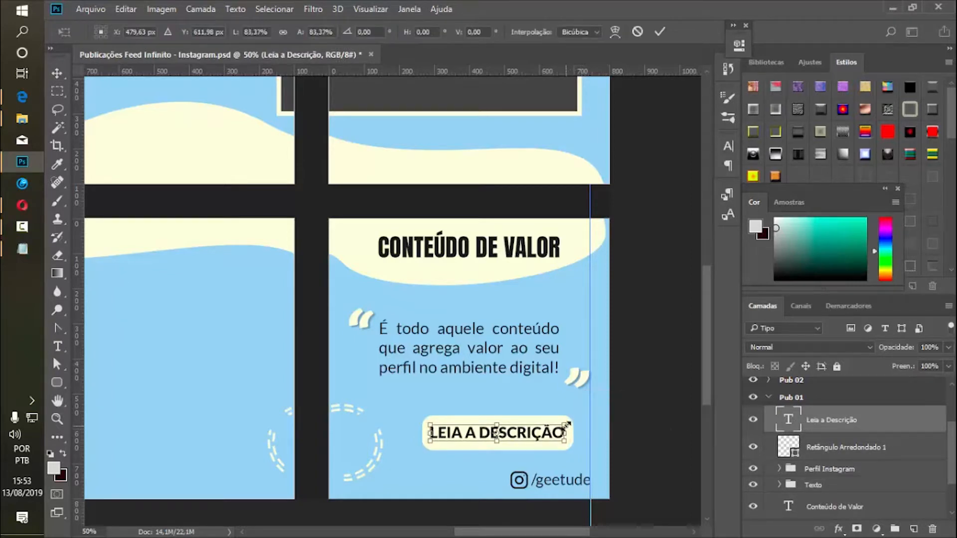
key("Return")
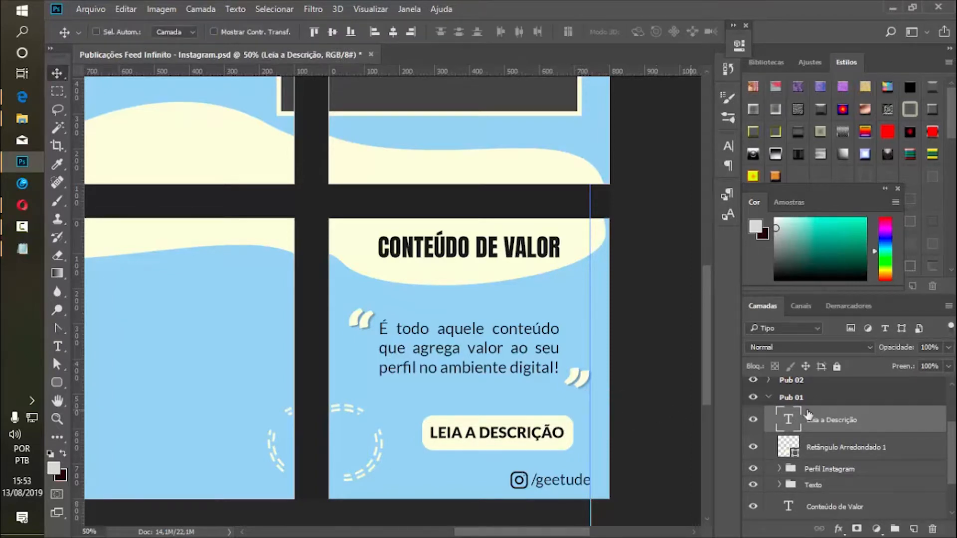
Scale down the label and rectangle together, place them at the post's lower right against the guide, and shift the Perfil Instagram group left of them.
left_click(830, 451, "ctrl")
key("ctrl+t")
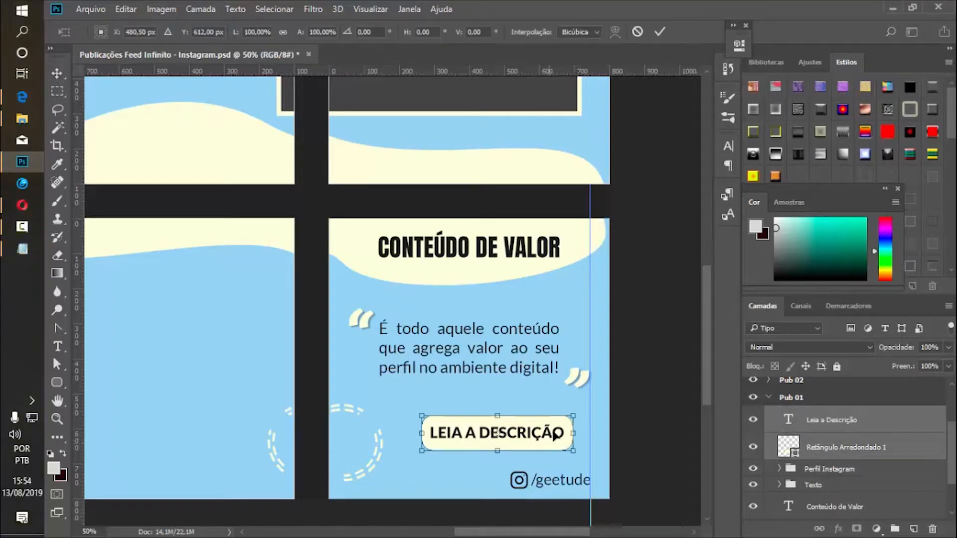
left_click_drag(574, 415, 414, 487)
key("Return")
left_click(831, 470)
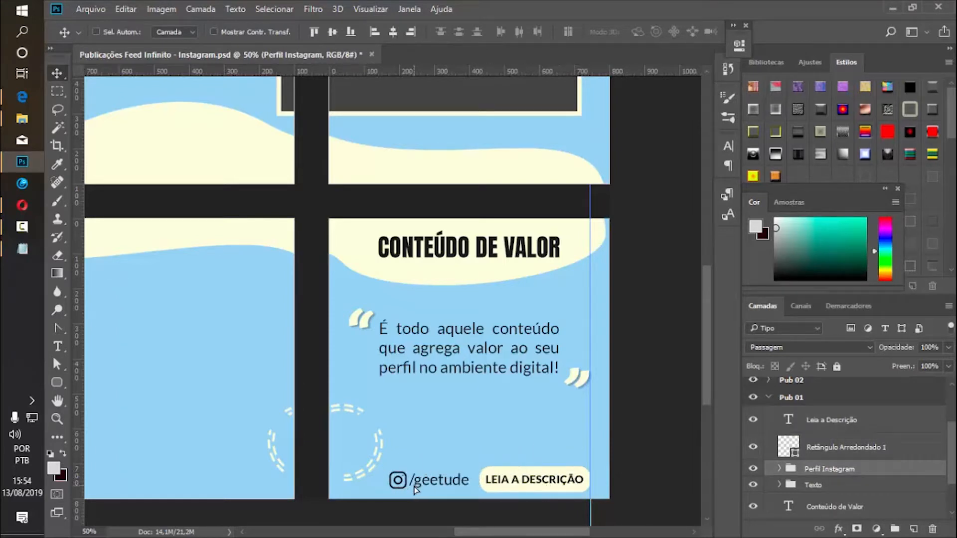
Nudge the "Leia a Descrição" label and its rectangle slightly upward together and group the two layers.
left_click(822, 438)
left_click(823, 426, "shift")
left_click_drag(538, 489, 538, 484)
key("ctrl+g")
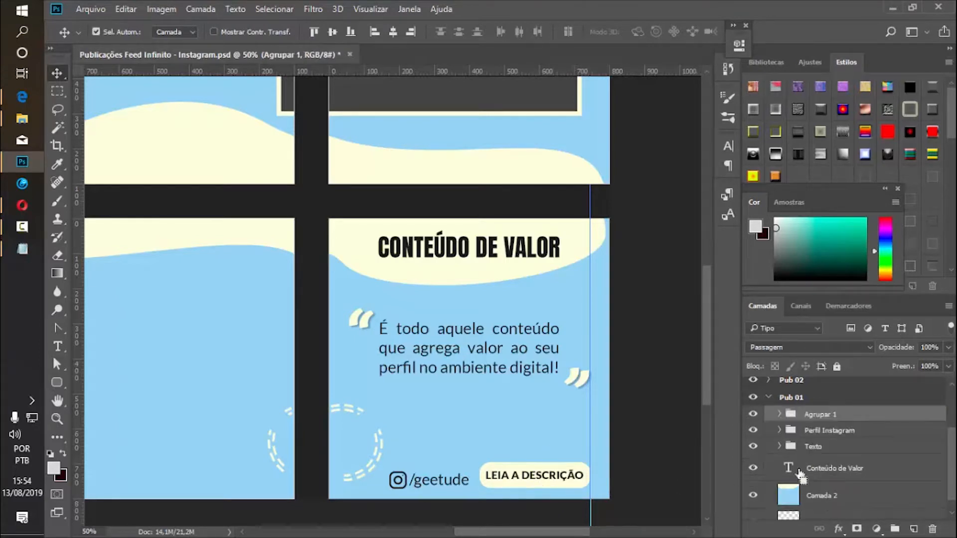
Align the button group and the Perfil Instagram group on their vertical centres.
left_click(817, 432, "ctrl")
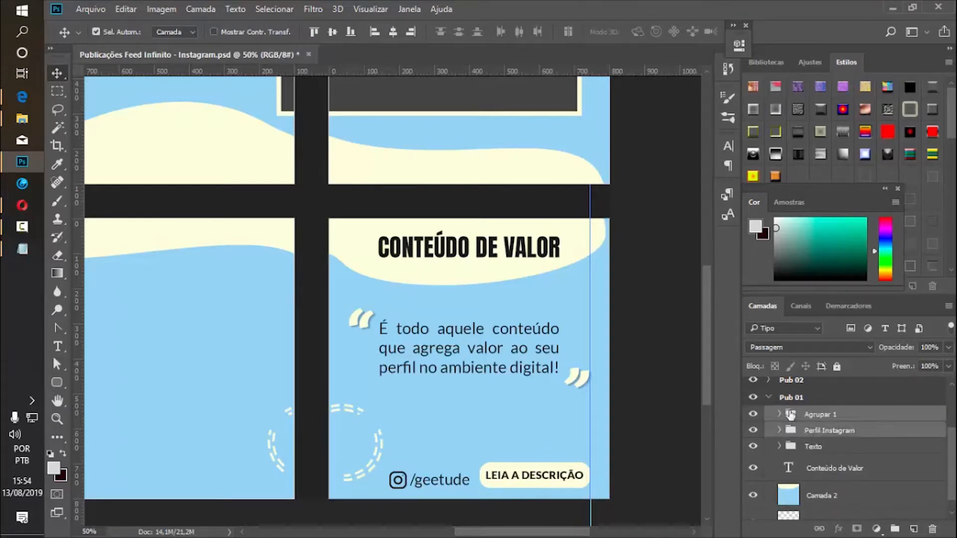
left_click(332, 32)
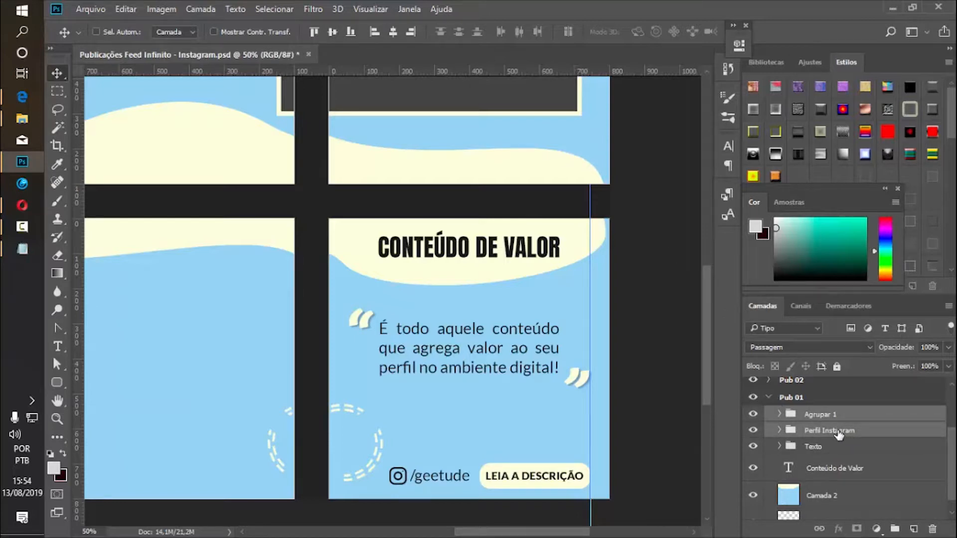
left_click(837, 431)
Draw a horizontal line about 450 px long below the quote with the Line tool, above the Conteúdo de Valor layer.
left_click(834, 469)
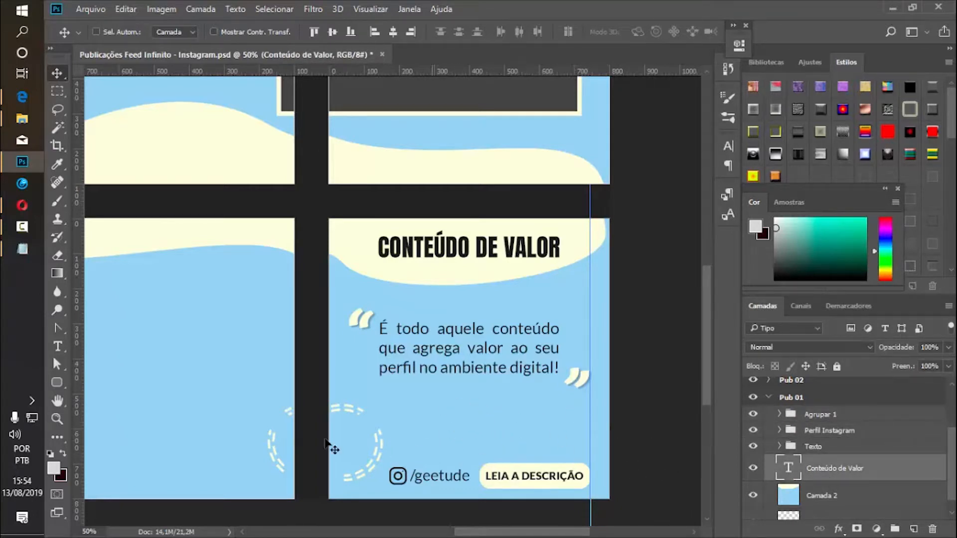
left_click(58, 384)
right_click(58, 387)
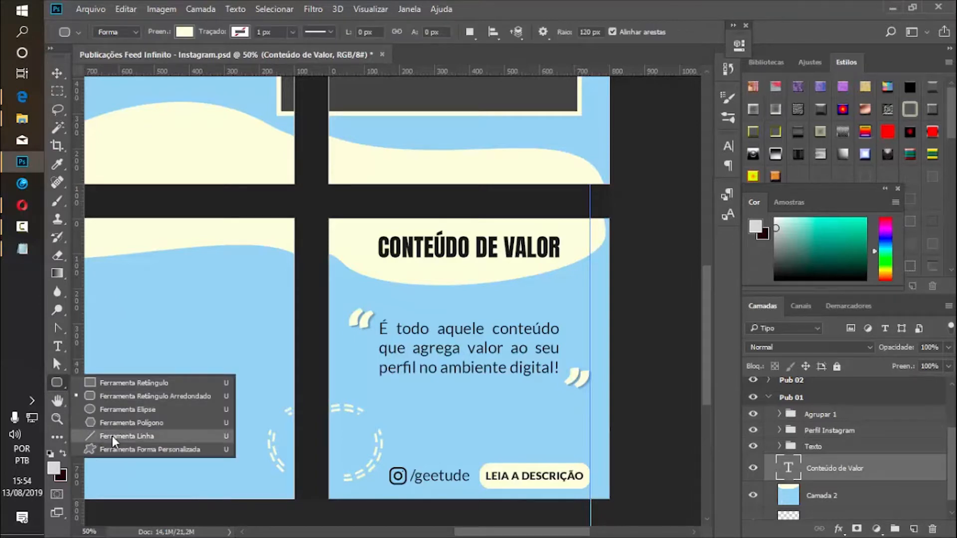
left_click(142, 438)
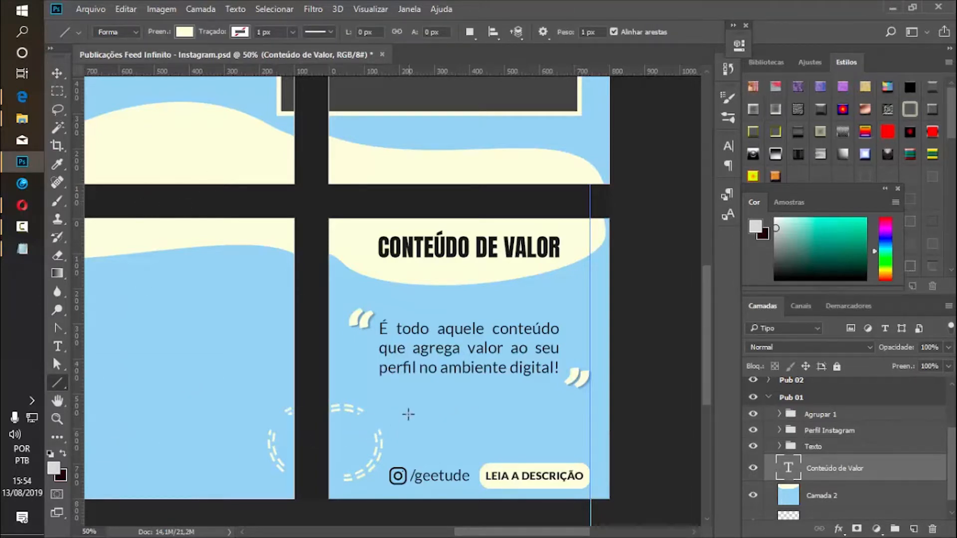
left_click_drag(395, 411, 552, 412)
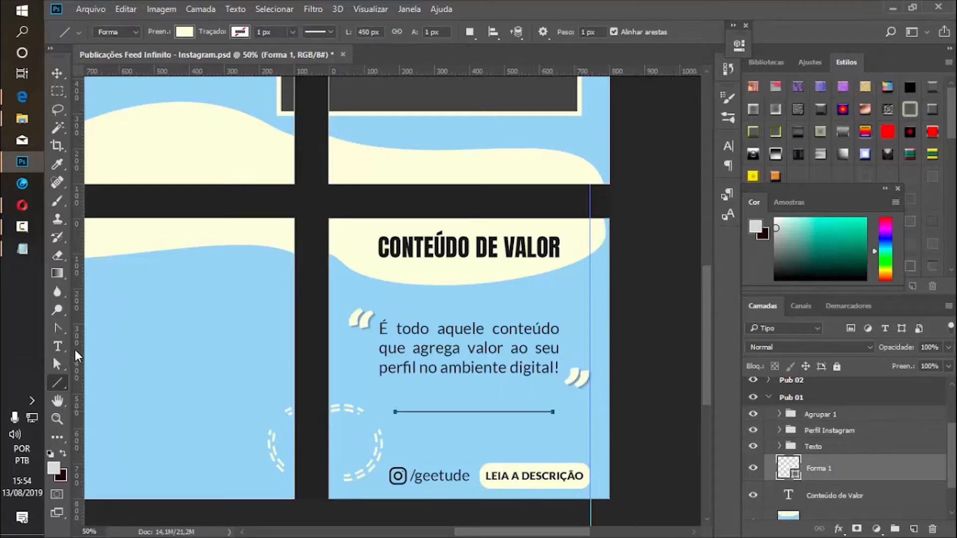
Convert both end points of the line to curved points, bending it into a shallow S-shaped wave.
right_click(58, 328)
left_click(124, 395)
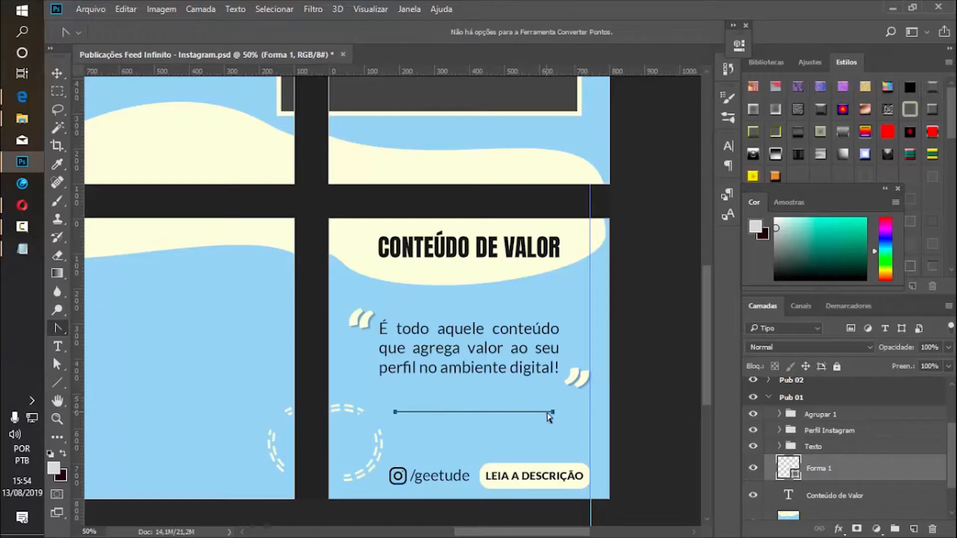
left_click_drag(552, 412, 567, 431)
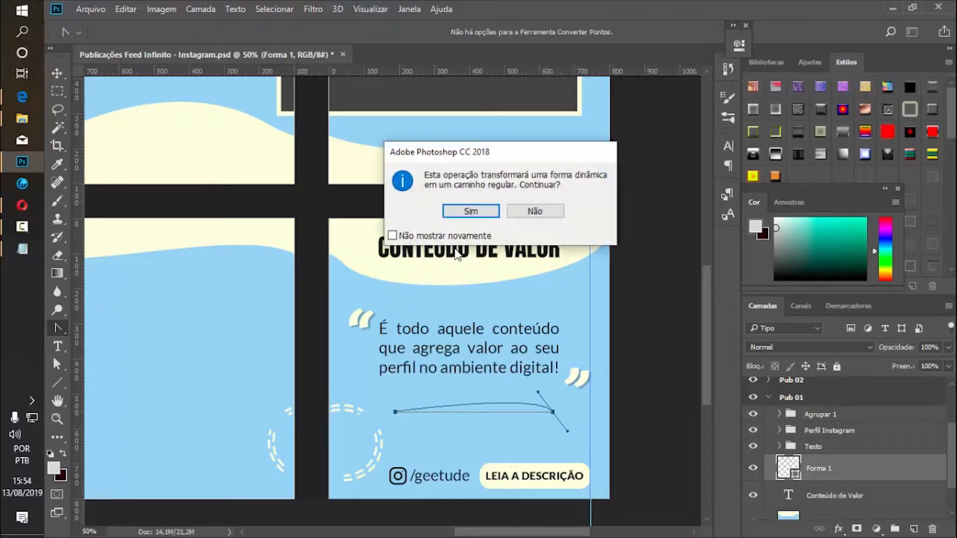
left_click(470, 212)
left_click_drag(393, 413, 422, 443)
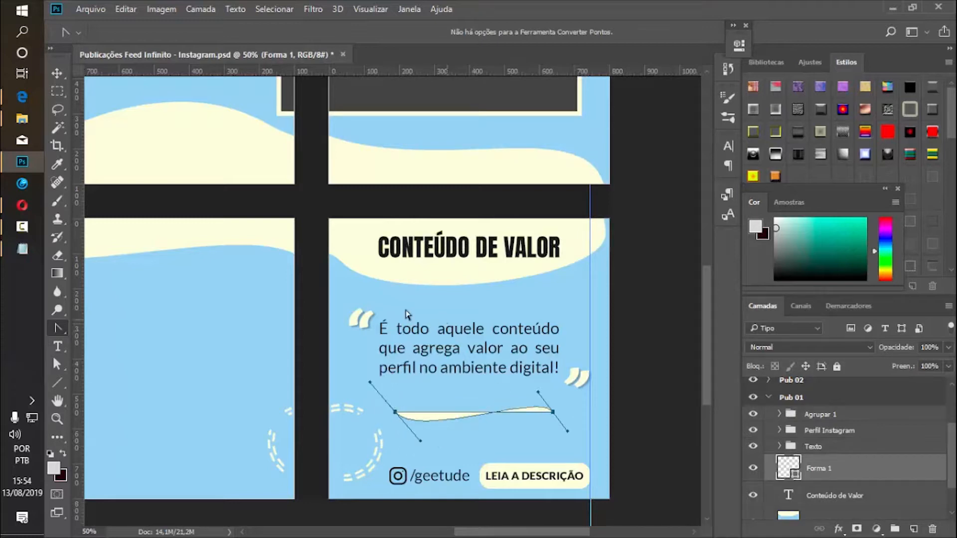
left_click(51, 71)
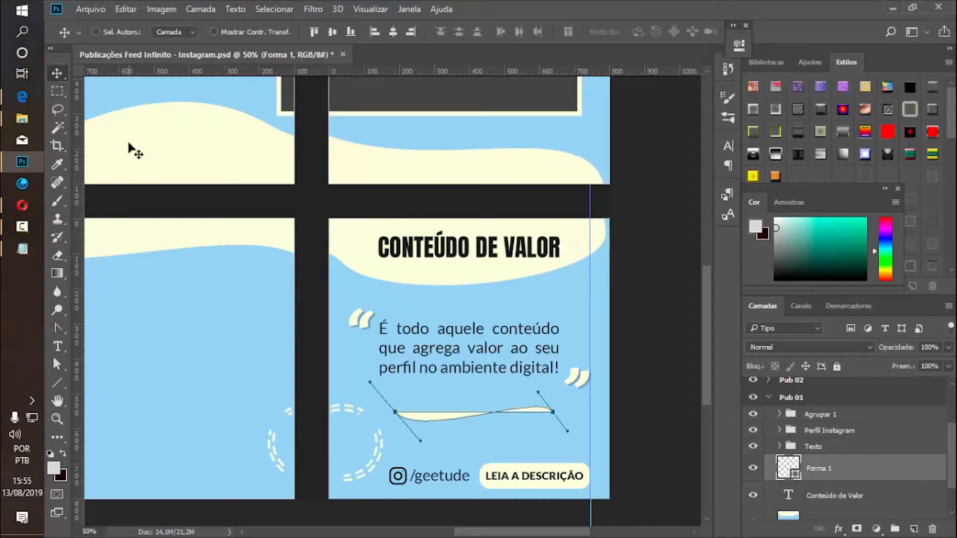
Remove the wavy shape's fill and give it a stroke in the header's cream colour, 4,62 px wide.
left_click(60, 383)
left_click(185, 33)
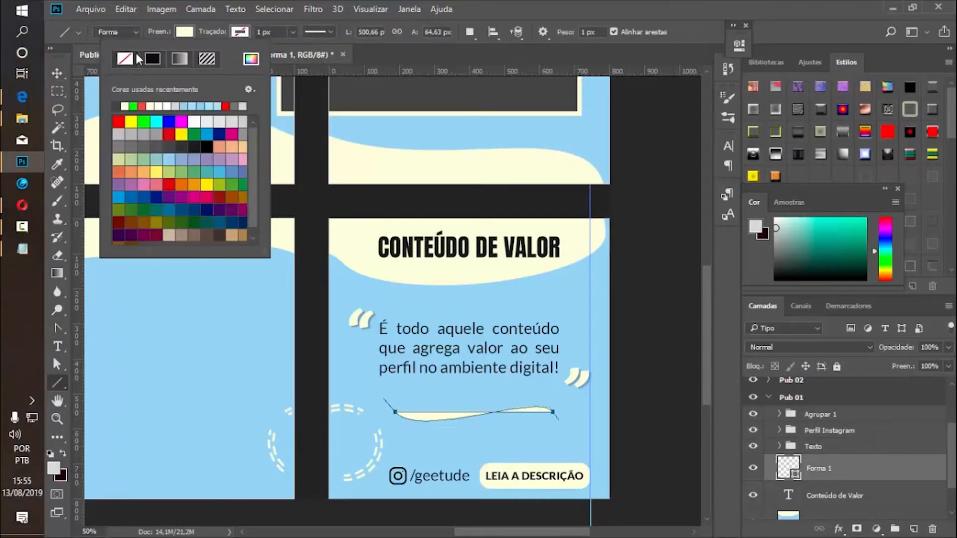
left_click(124, 59)
left_click(236, 32)
left_click(306, 58)
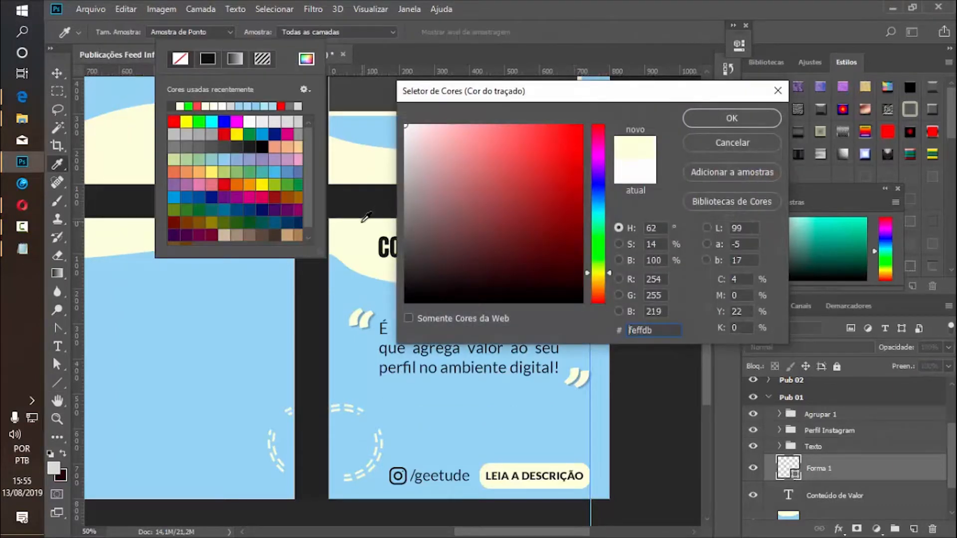
left_click(369, 227)
left_click(737, 122)
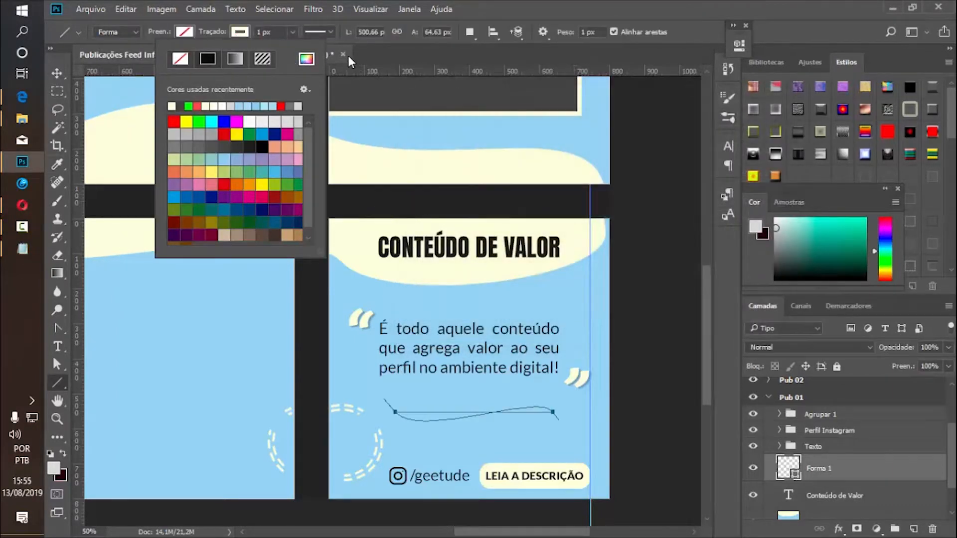
left_click(292, 32)
left_click_drag(282, 49, 296, 57)
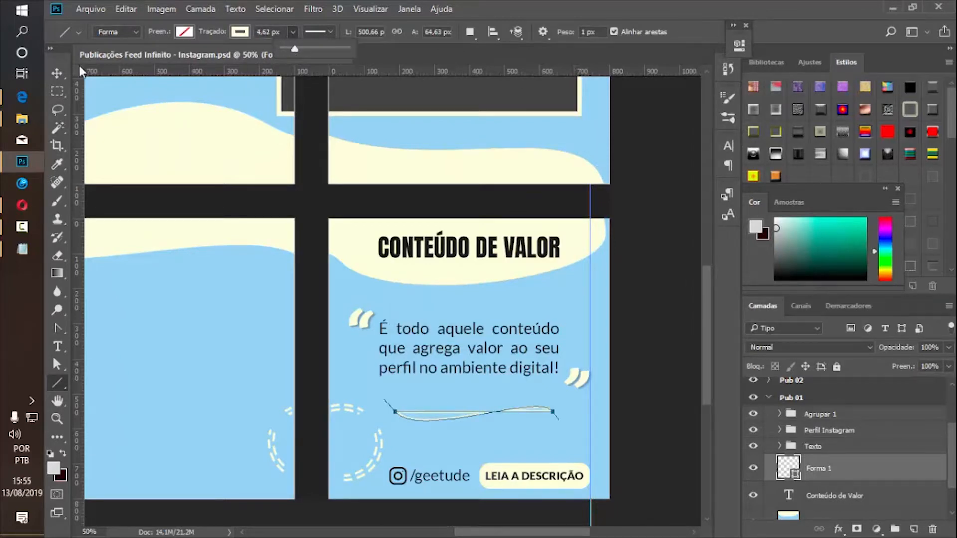
Try to remove the straight segment of the wavy shape by deleting its end anchor points.
left_click(57, 73)
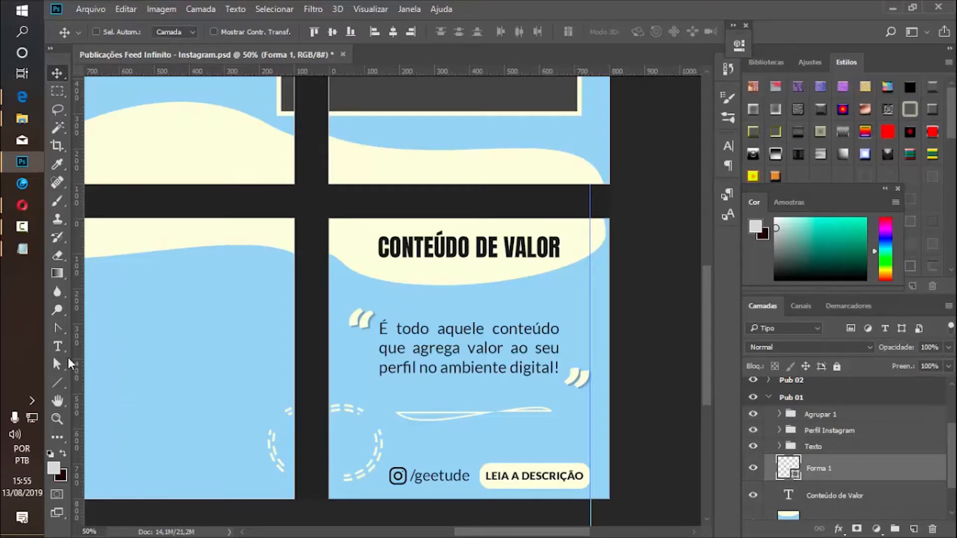
left_click(58, 365)
left_click(418, 417)
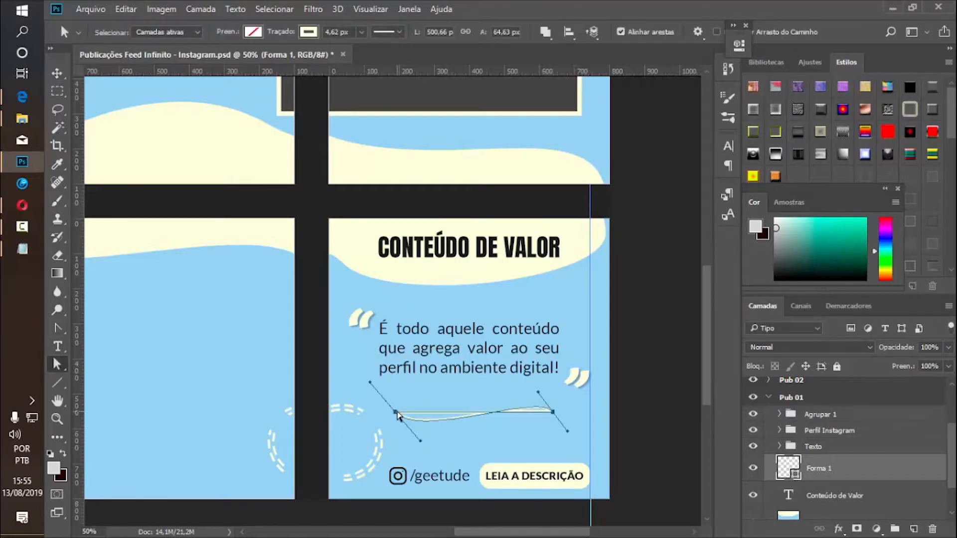
left_click(57, 418)
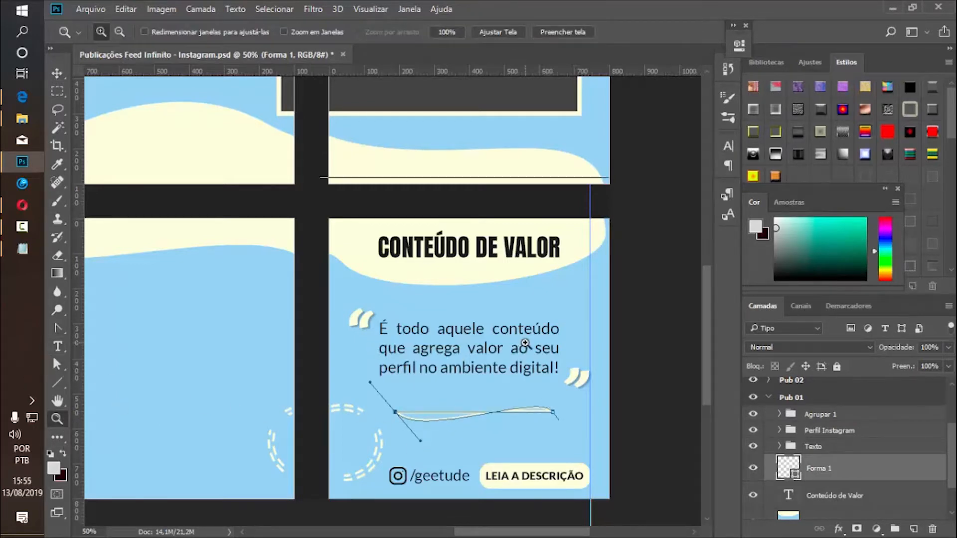
left_click(523, 346)
left_click(495, 448)
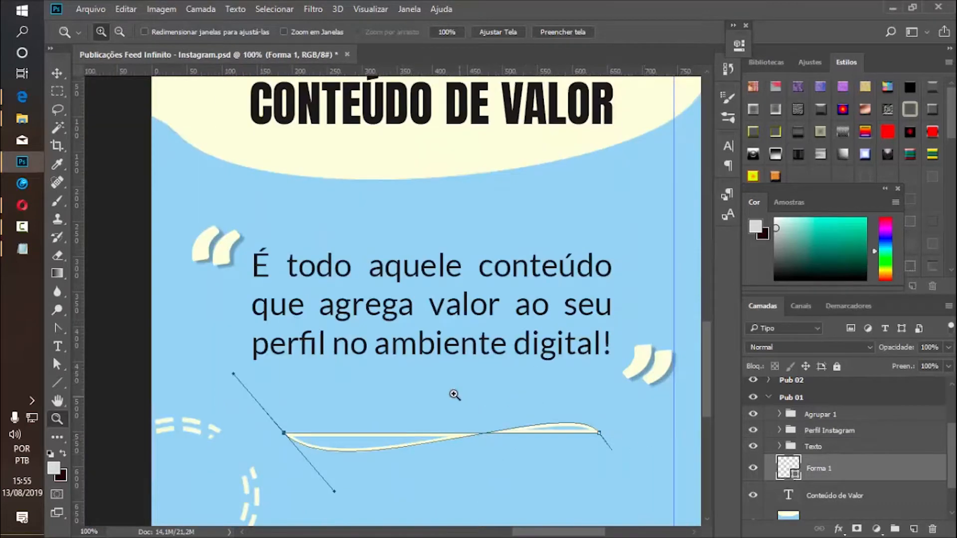
left_click(53, 326)
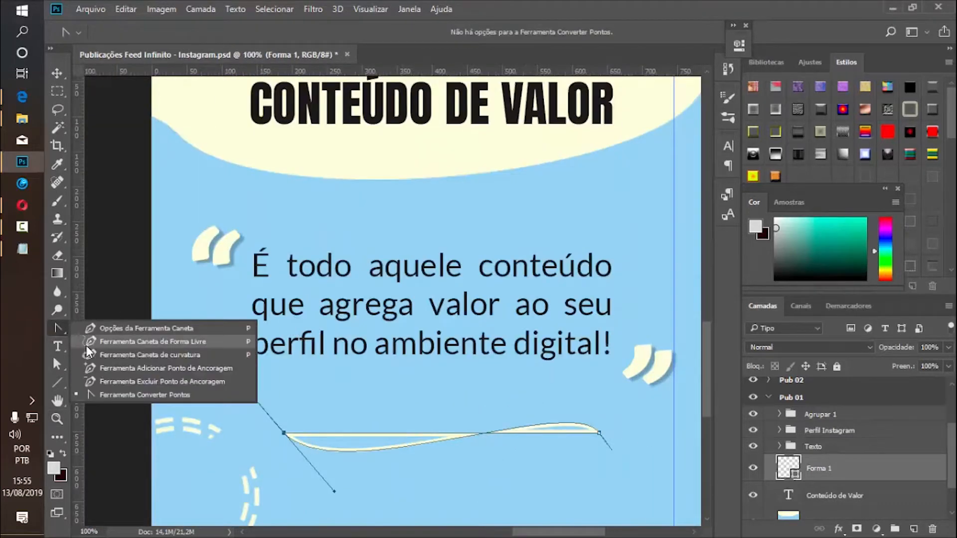
left_click(113, 382)
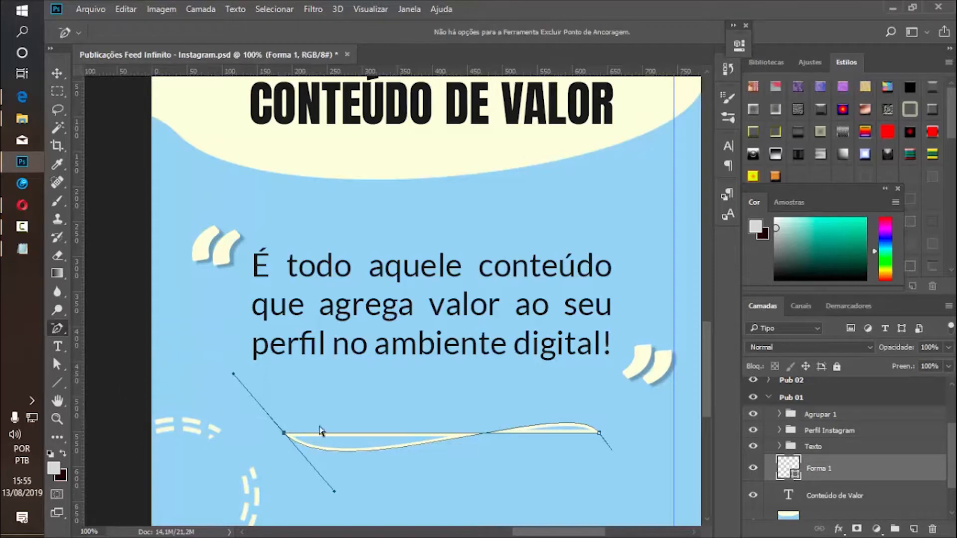
left_click(284, 434)
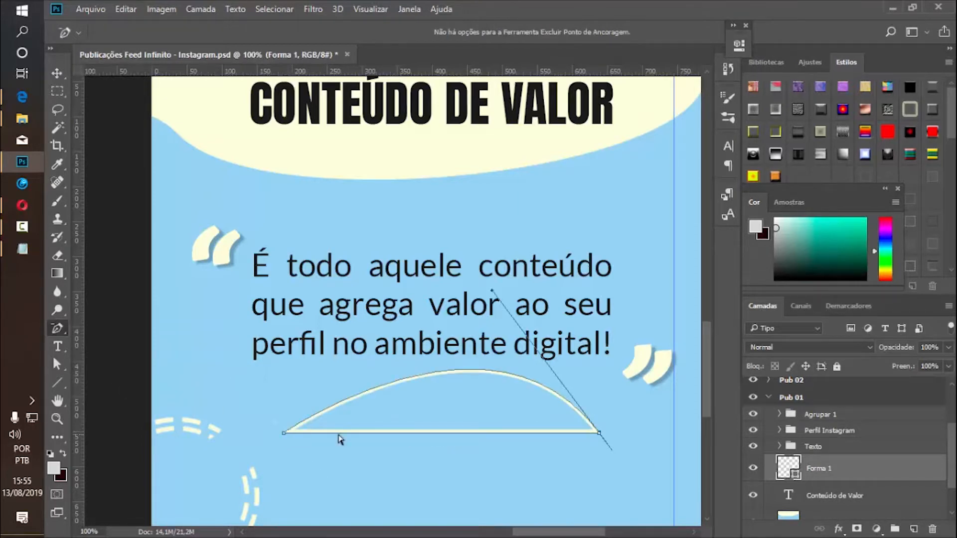
left_click_drag(601, 437, 612, 445)
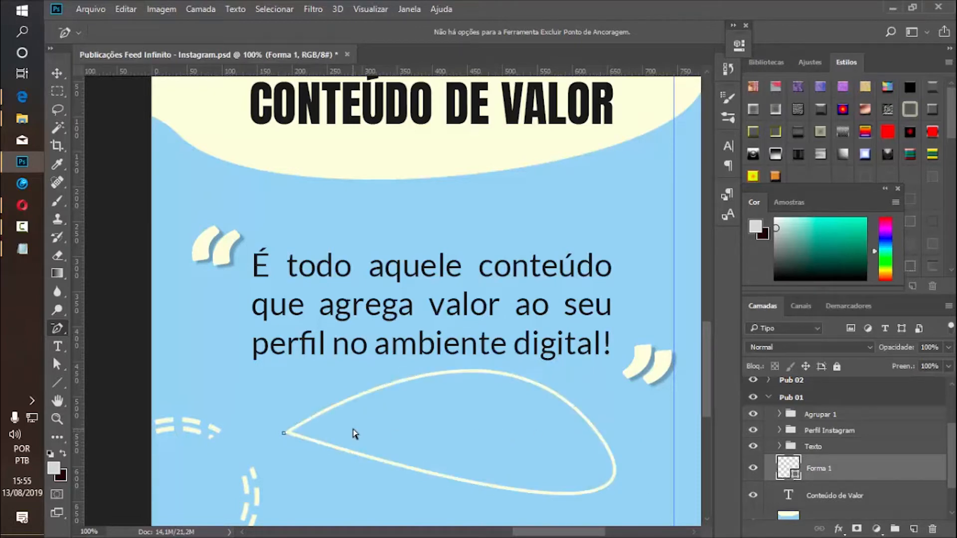
Undo the anchor point deletions on the wavy shape.
key("ctrl+z")
key("ctrl+alt+z")
key("ctrl+alt+z")
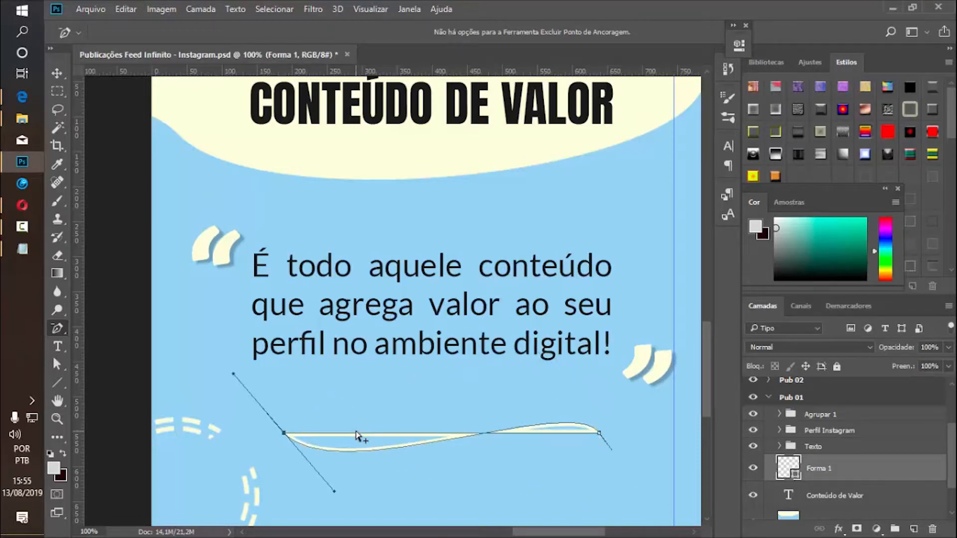
key("ctrl+alt+z")
Try adding an anchor point near the start of the wavy shape's straight segment, and undo it.
right_click(62, 331)
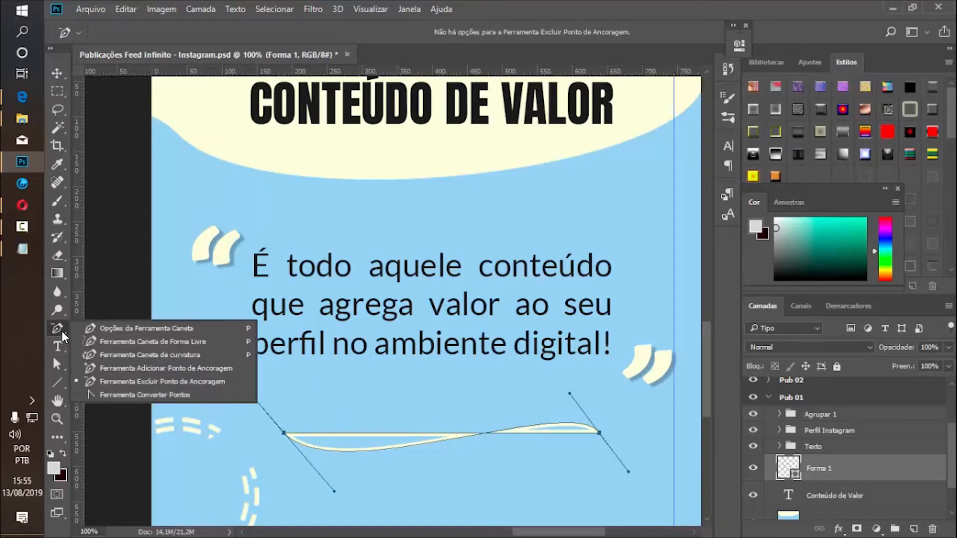
left_click(110, 330)
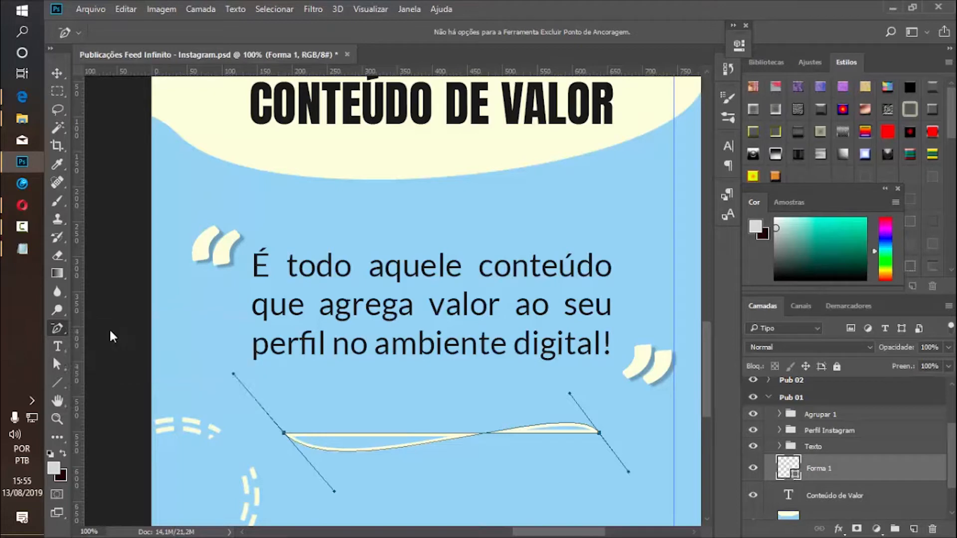
right_click(55, 328)
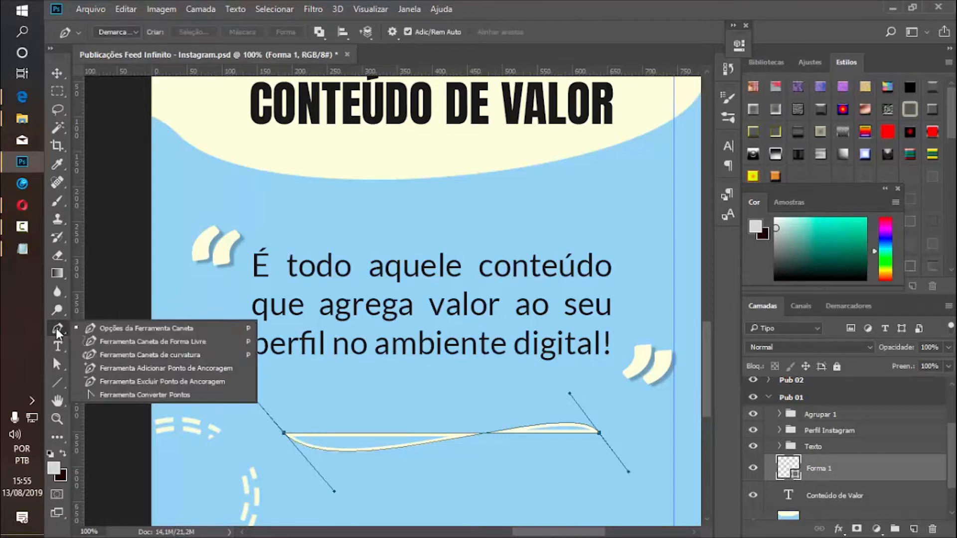
left_click(105, 369)
left_click(307, 434)
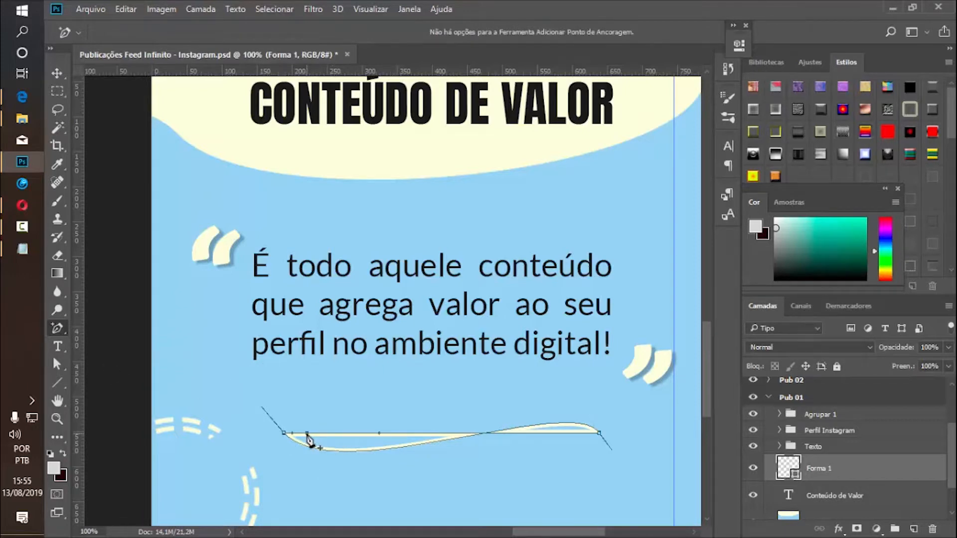
key("ctrl+z")
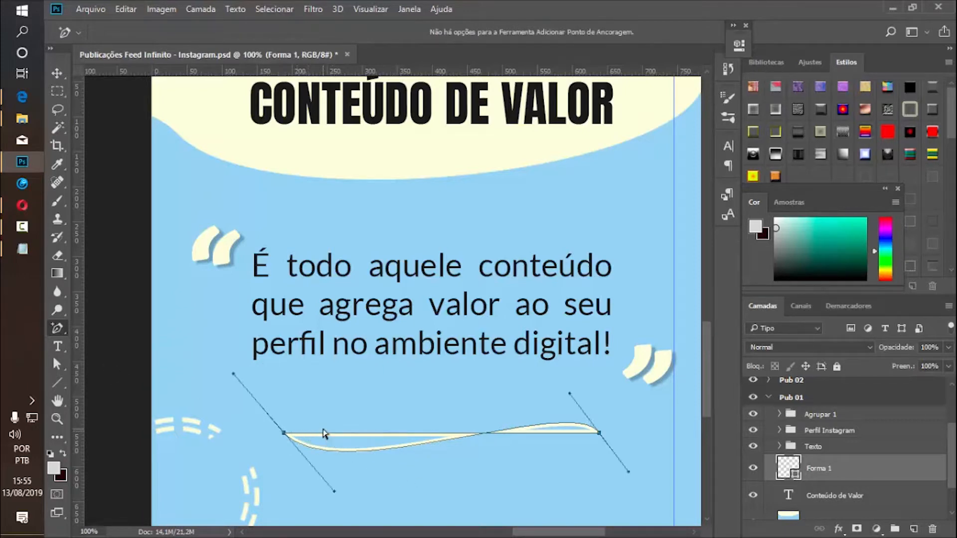
Try to erase the straight segment of the wavy shape with the Magic Eraser, accepting rasterization of the shape.
right_click(61, 250)
left_click(135, 282)
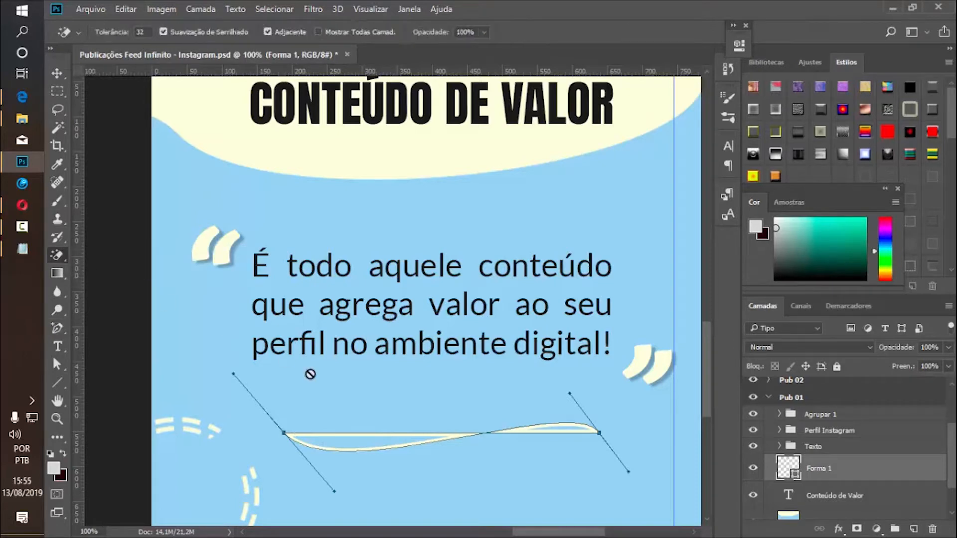
left_click(346, 434)
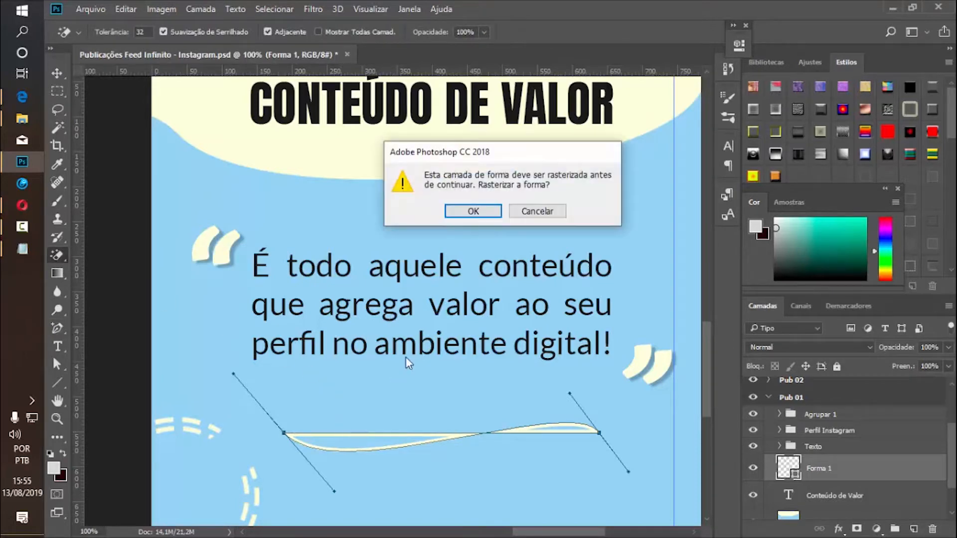
left_click(472, 210)
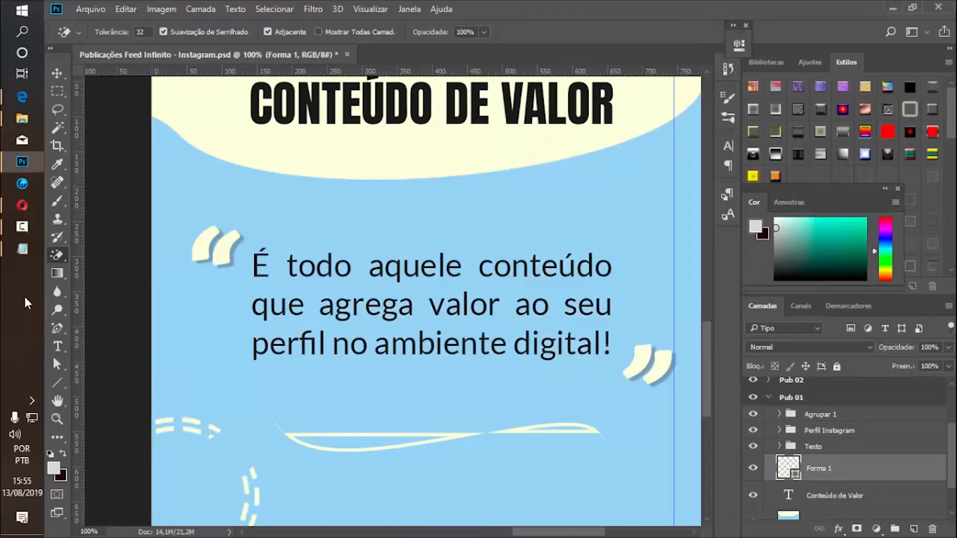
Try to erase the straight segment of the wavy shape with the regular Eraser tool, accepting rasterization of the shape.
right_click(58, 260)
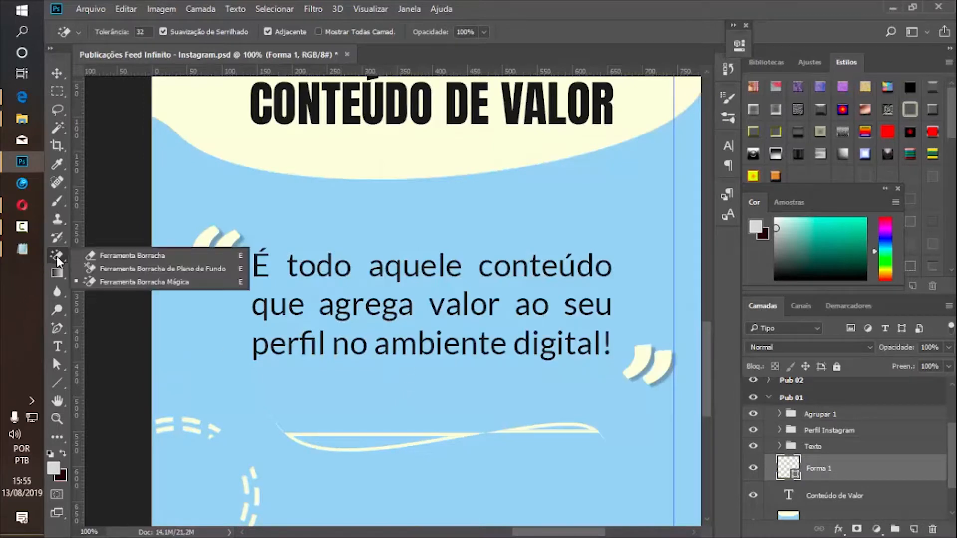
left_click(121, 257)
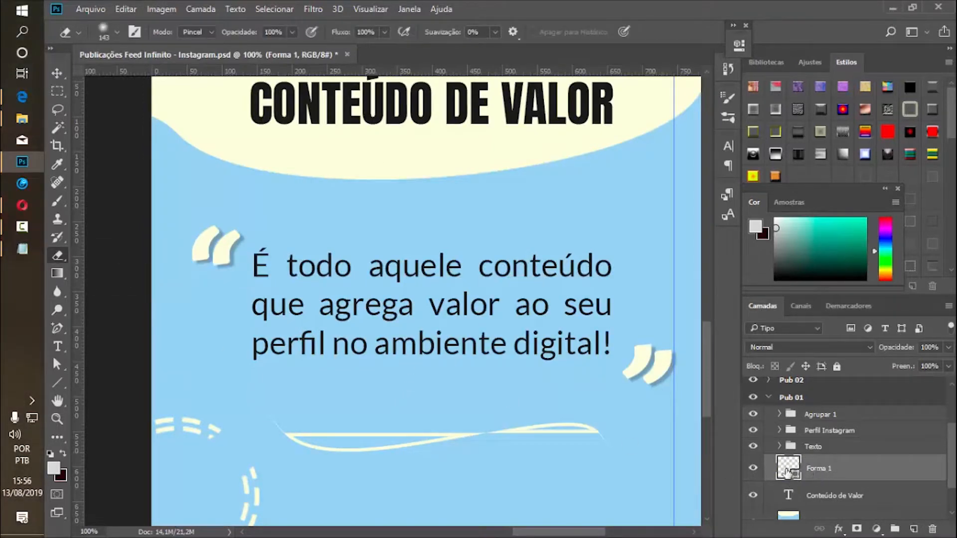
left_click(58, 364)
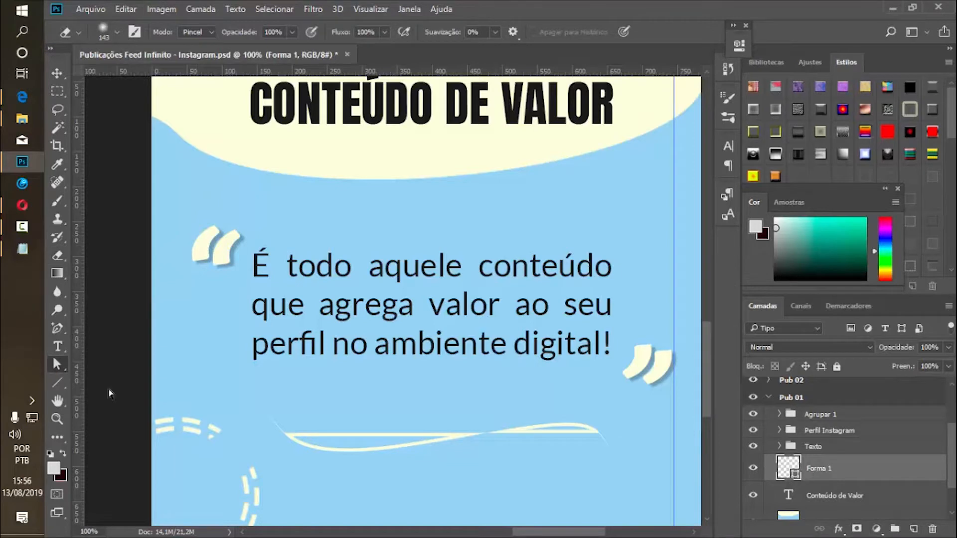
left_click(57, 254)
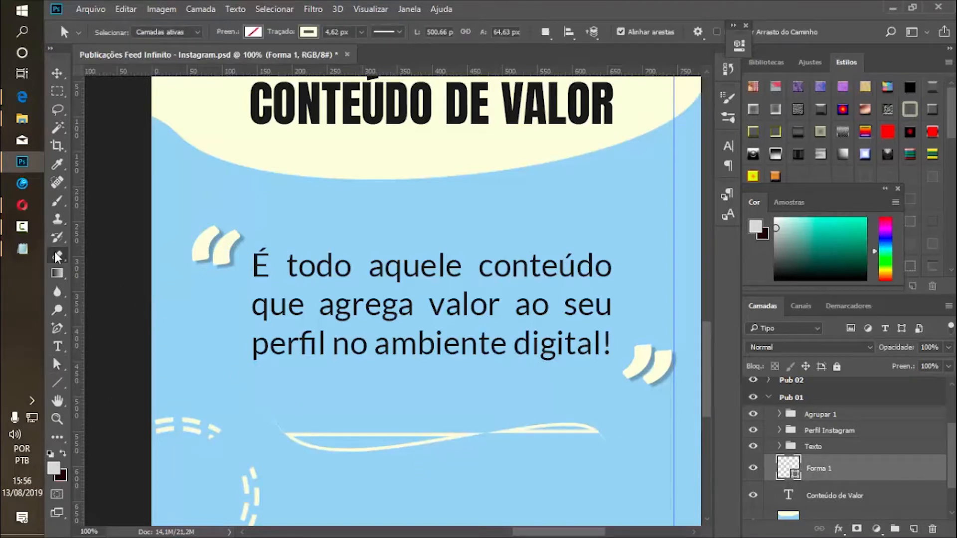
left_click(318, 440)
left_click(473, 211)
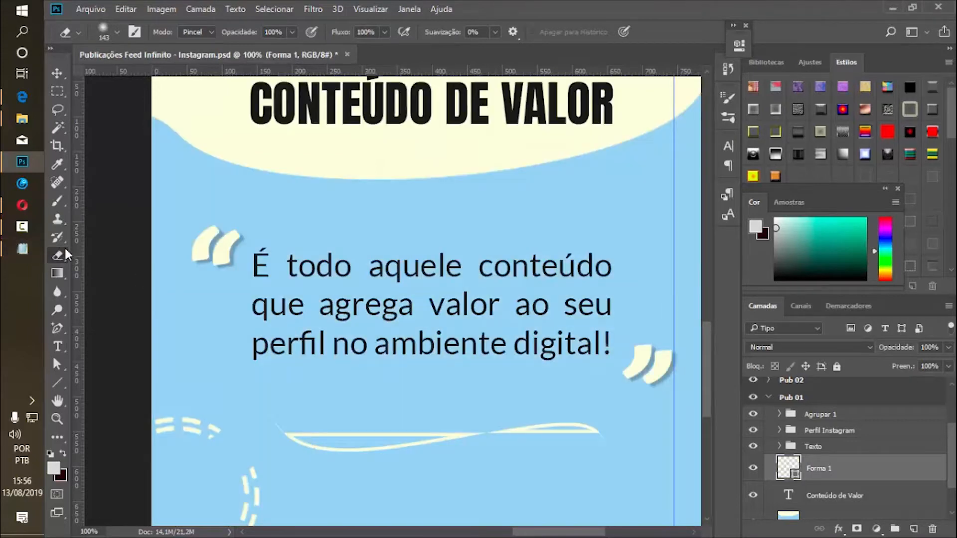
right_click(61, 256)
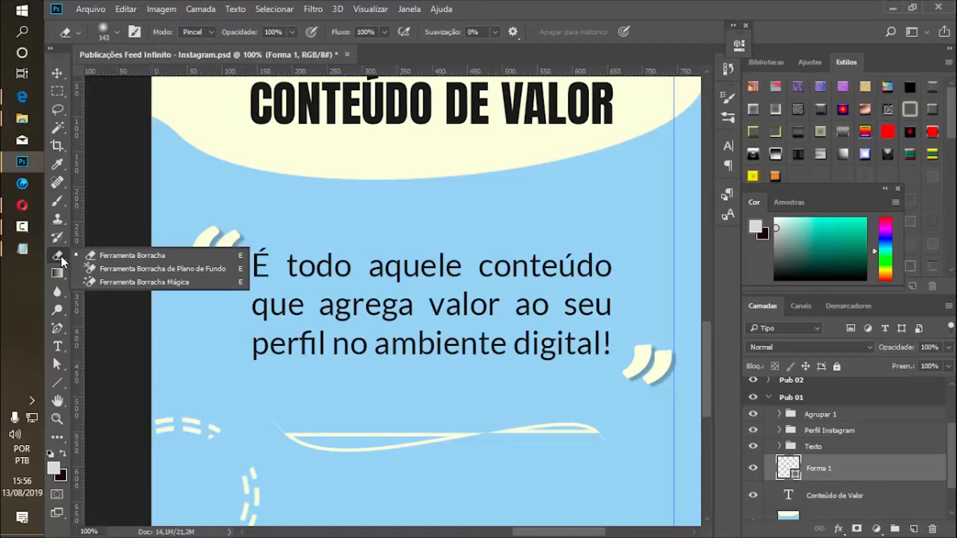
left_click(61, 256)
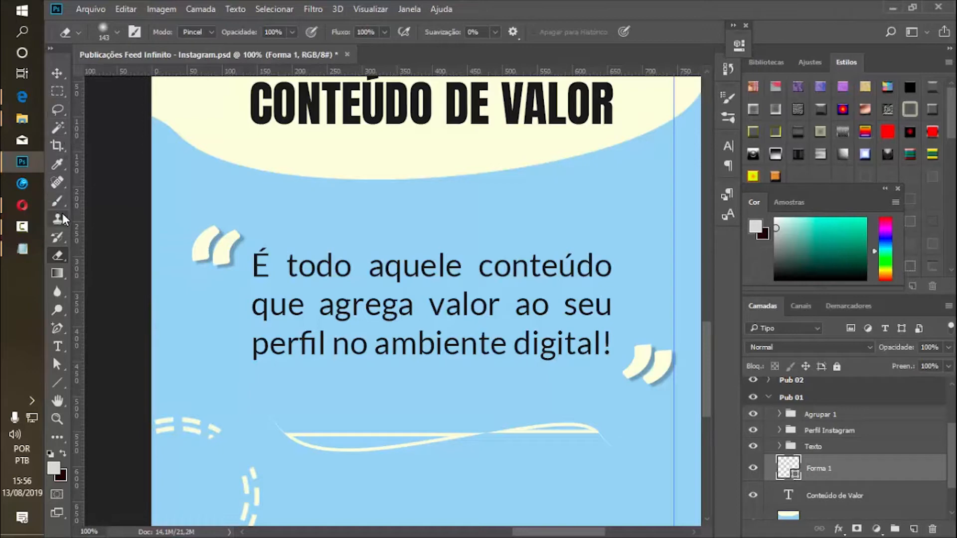
left_click(63, 196)
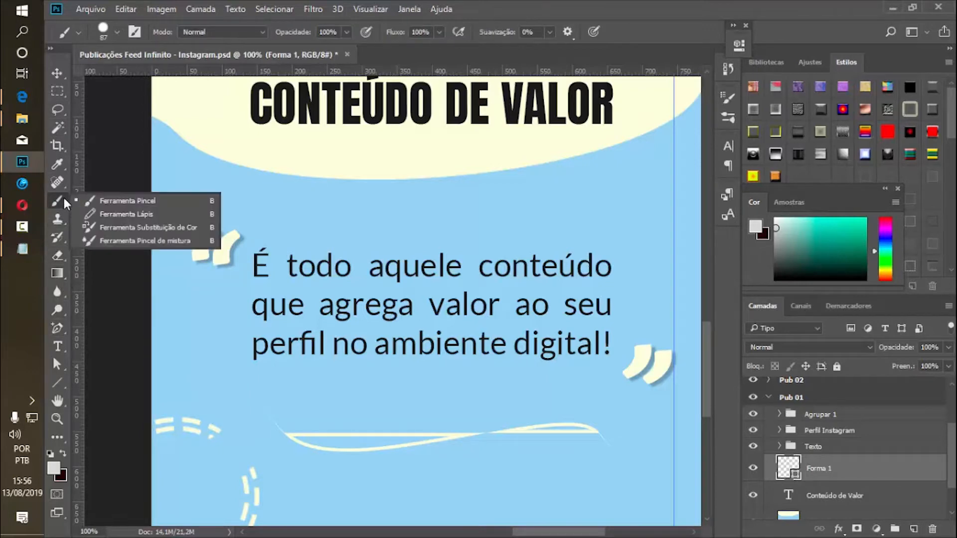
left_click(58, 184)
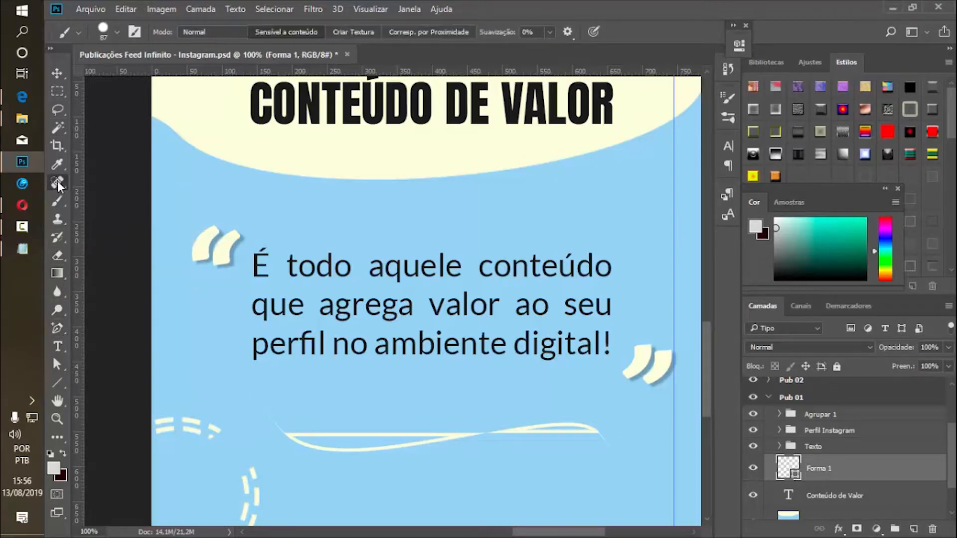
left_click(55, 201)
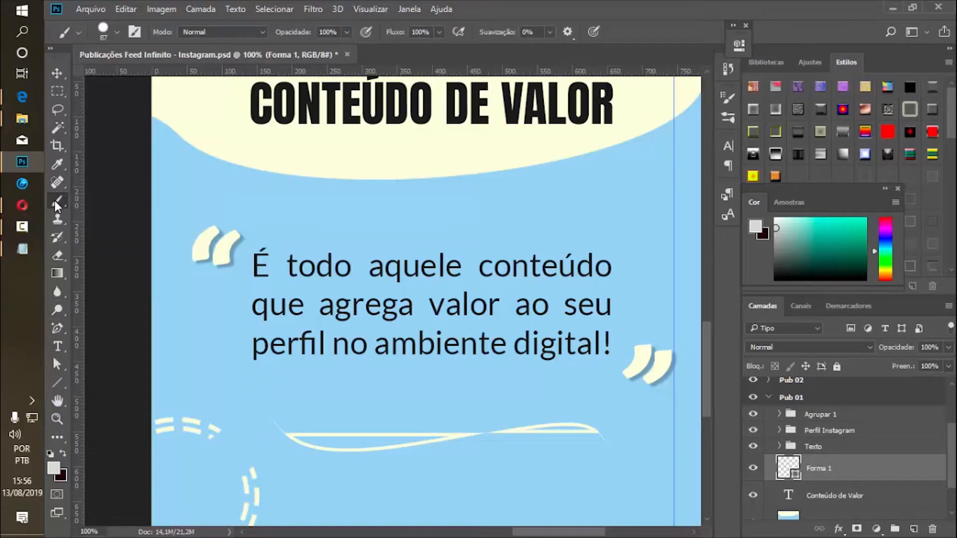
left_click(57, 327)
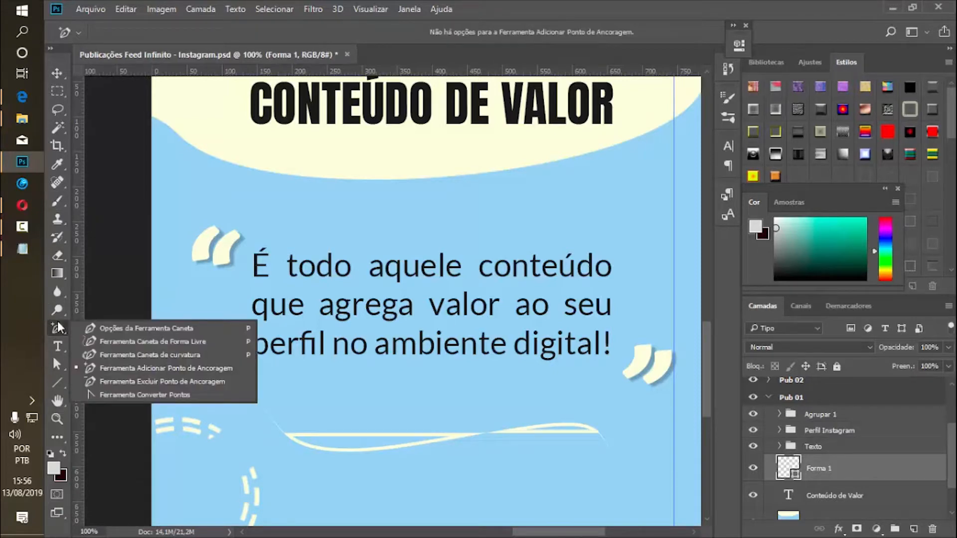
Delete the Forma 1 layer holding the wavy shape below the quote.
left_click(58, 75)
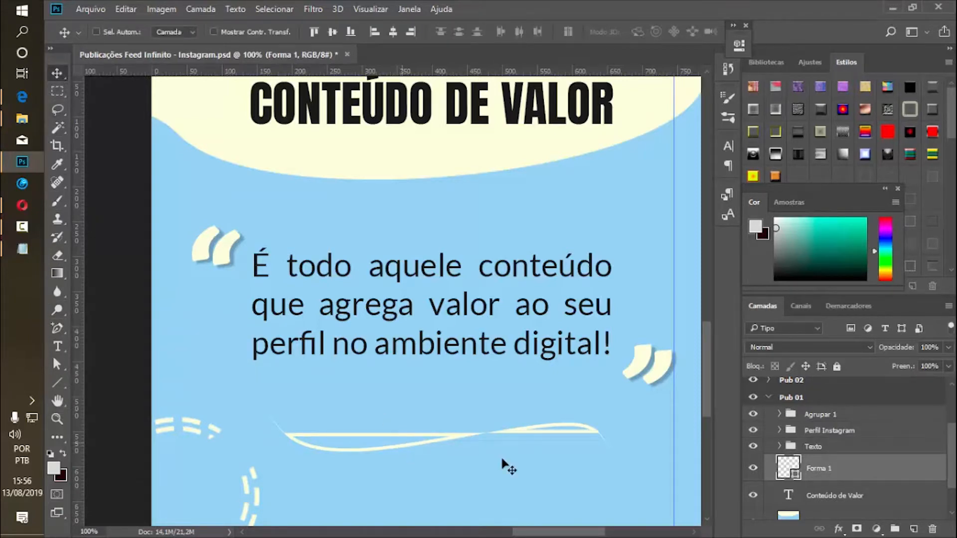
left_click(819, 504)
left_click(813, 472)
key("Delete")
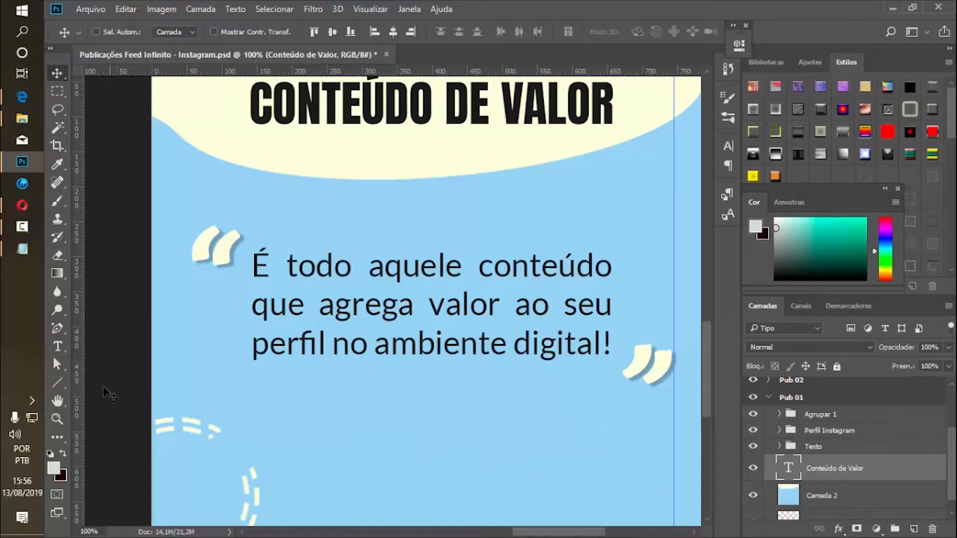
Draw a horizontal straight line about 418 px long below the quote with the Line tool.
left_click(62, 384)
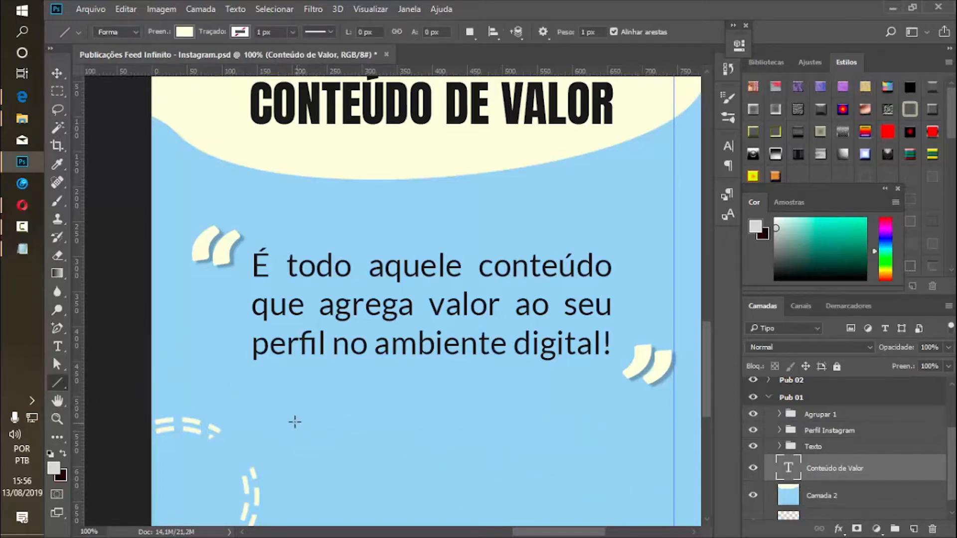
left_click_drag(271, 426, 565, 426)
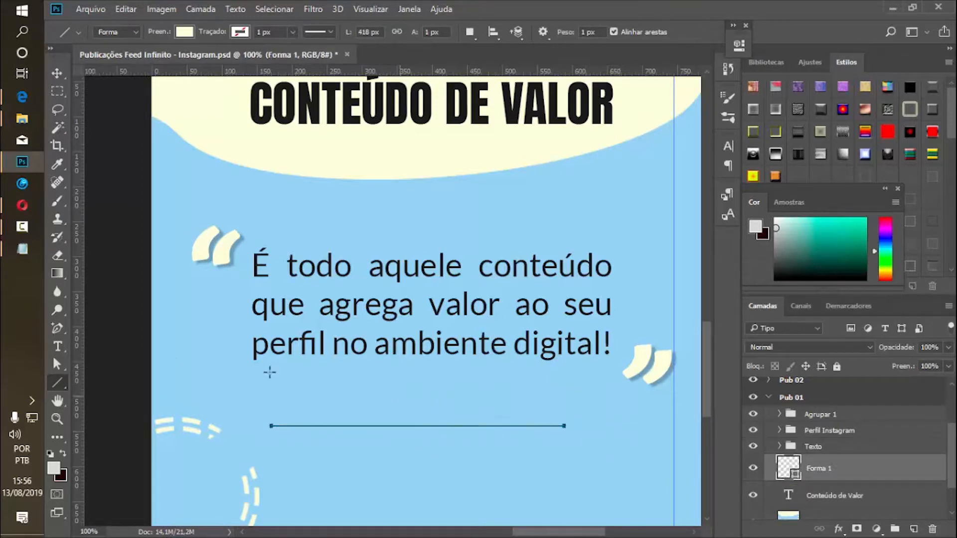
right_click(59, 382)
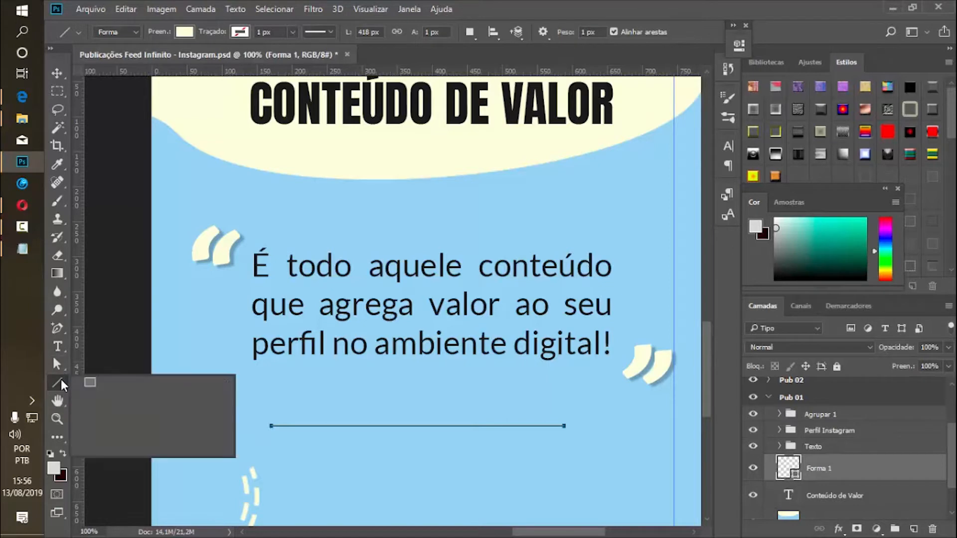
left_click(61, 330)
right_click(60, 331)
left_click(178, 395)
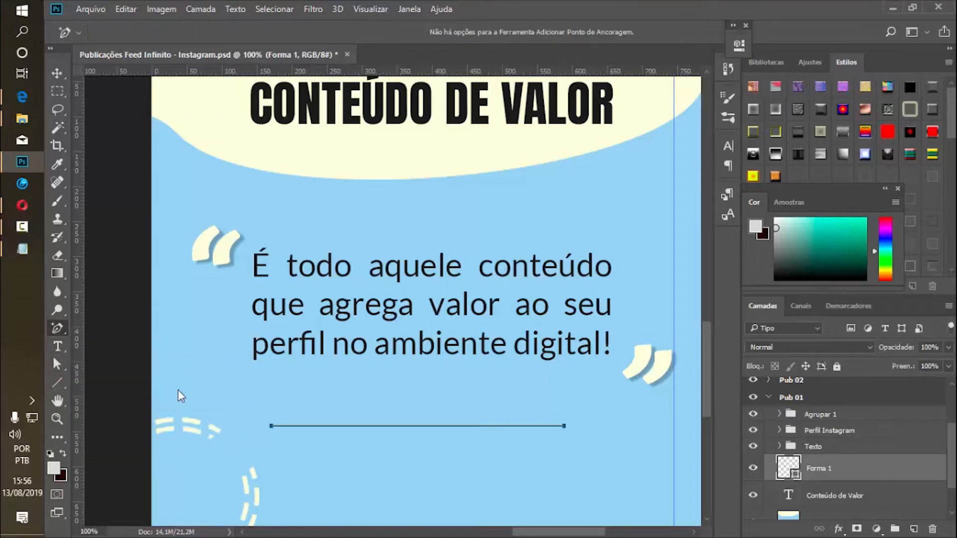
Remove the line's fill, give it a cream stroke sampled from the header shape, and thicken the stroke to about 14.35 px.
left_click(62, 383)
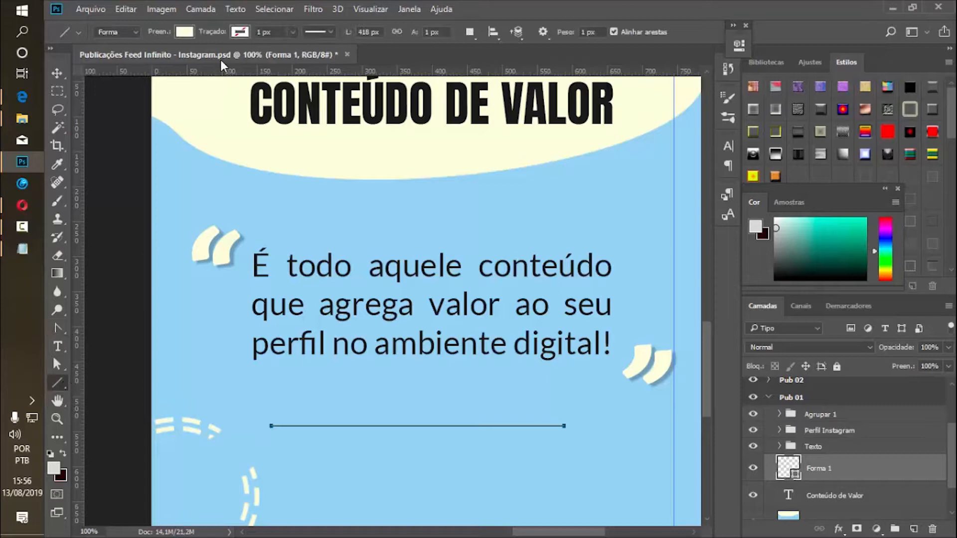
left_click(186, 33)
left_click(124, 59)
left_click(240, 32)
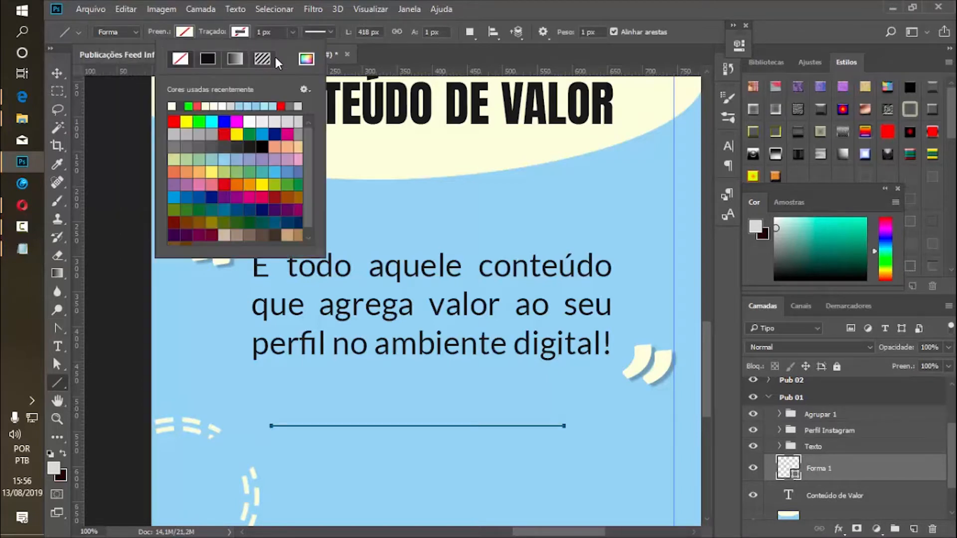
left_click(308, 61)
left_click(379, 139)
left_click(762, 121)
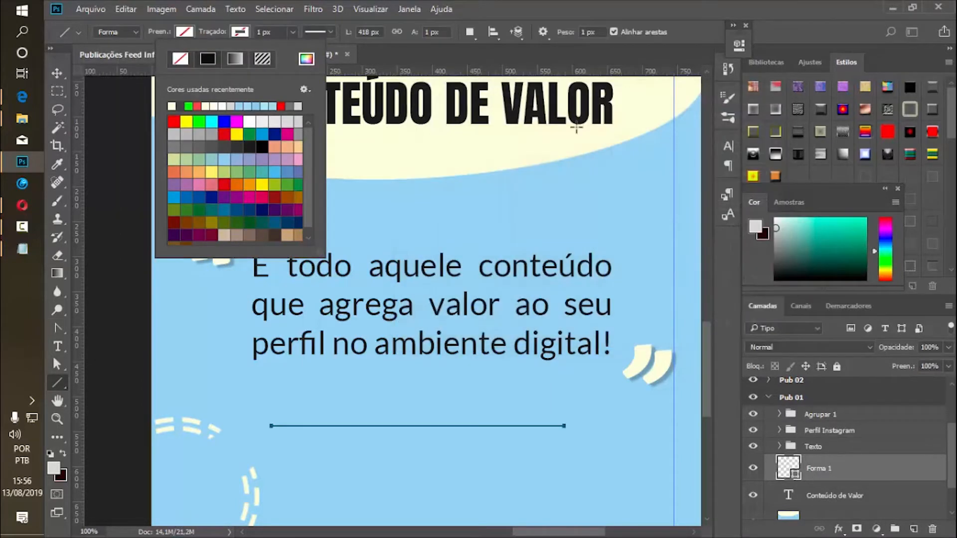
left_click(290, 32)
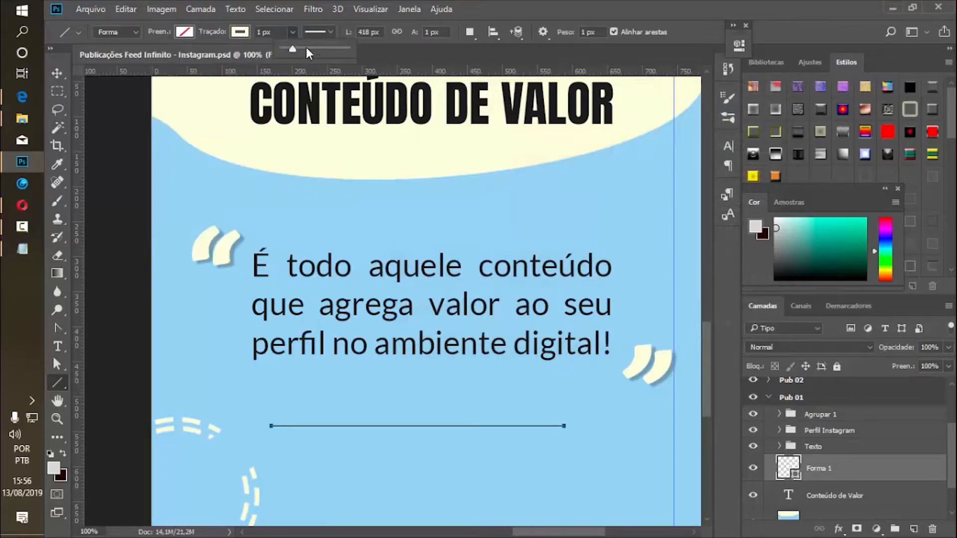
left_click_drag(306, 48, 301, 47)
Try curving the line at its end anchor with the Convert Point tool, turning it into a regular path, and undo it.
left_click(58, 74)
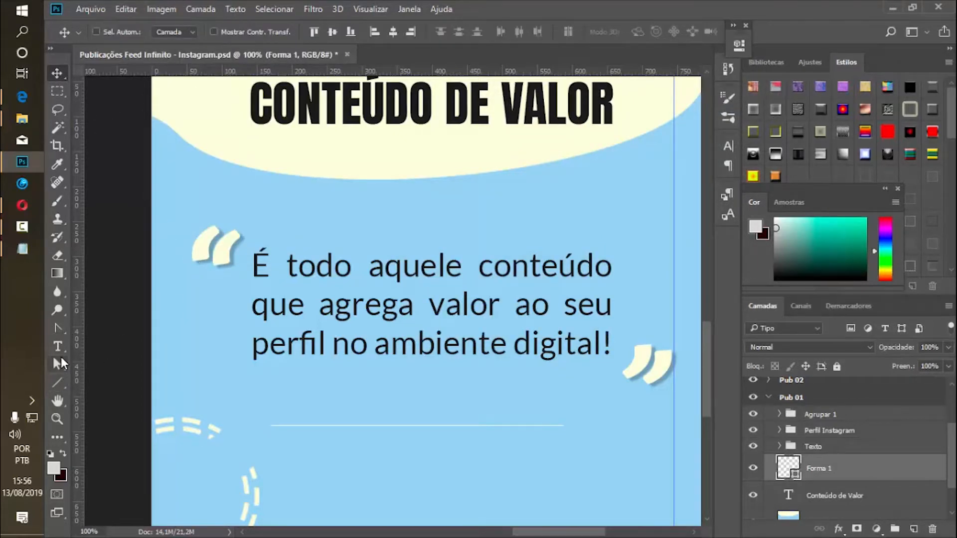
left_click(58, 328)
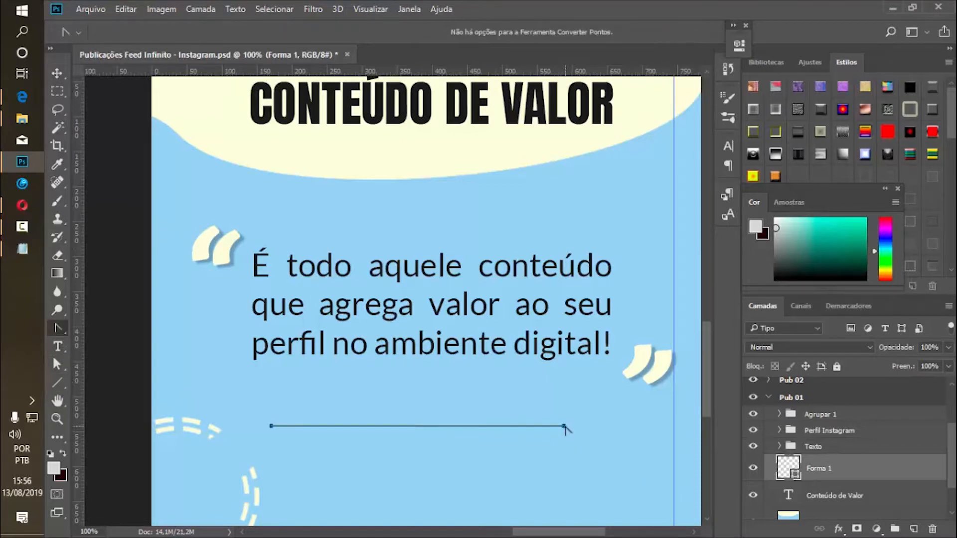
left_click_drag(564, 427, 593, 462)
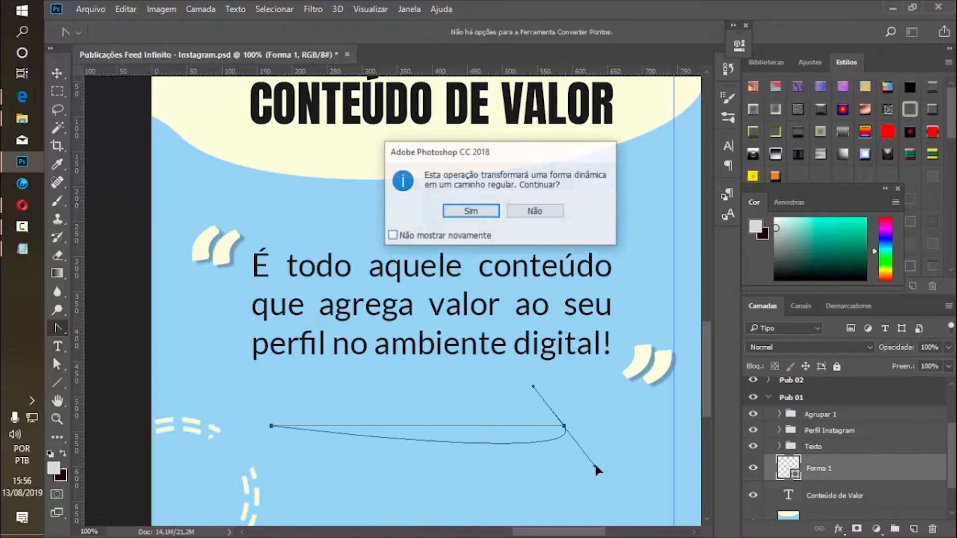
left_click(471, 212)
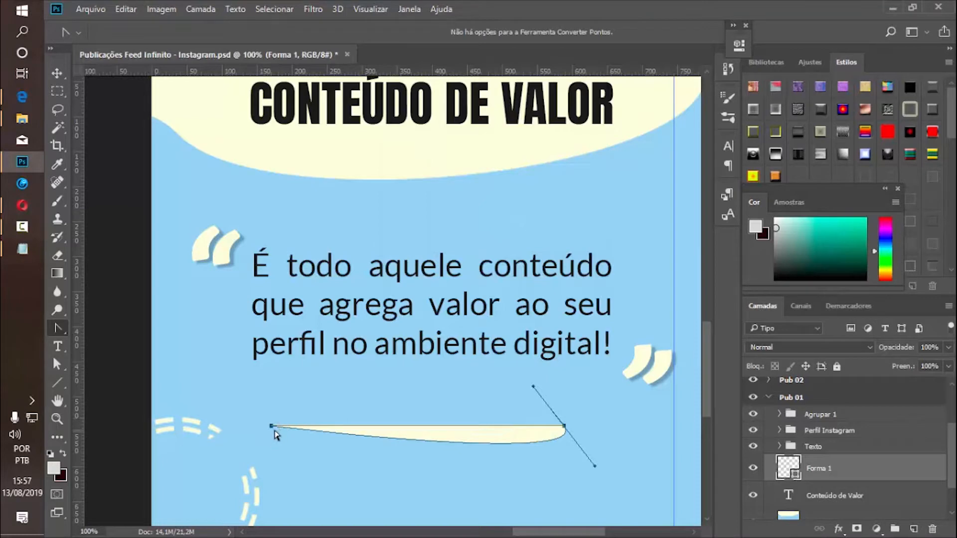
key("ctrl+z")
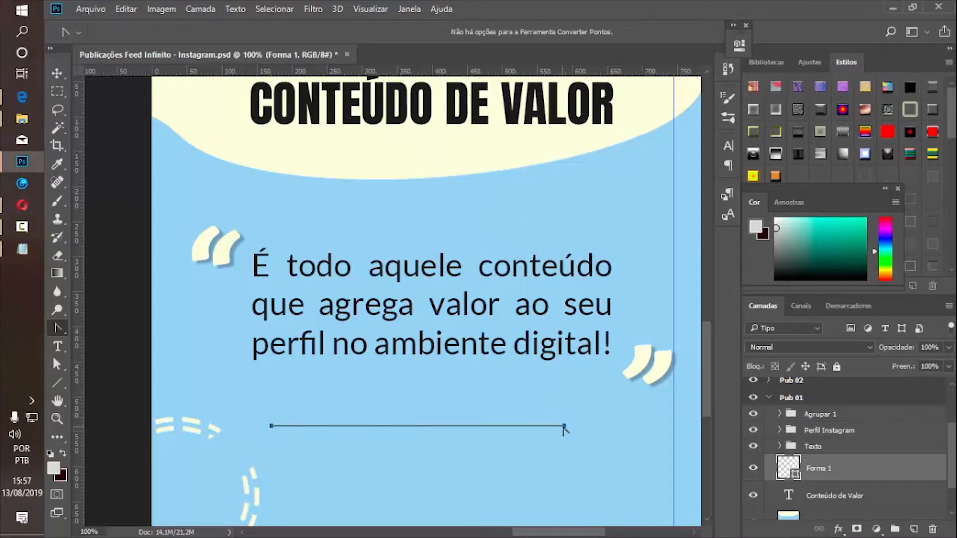
Try to bend the line into a wave by converting both end anchors to curves and adjusting their direction handles.
left_click_drag(565, 427, 592, 466)
left_click(550, 214)
left_click(472, 210)
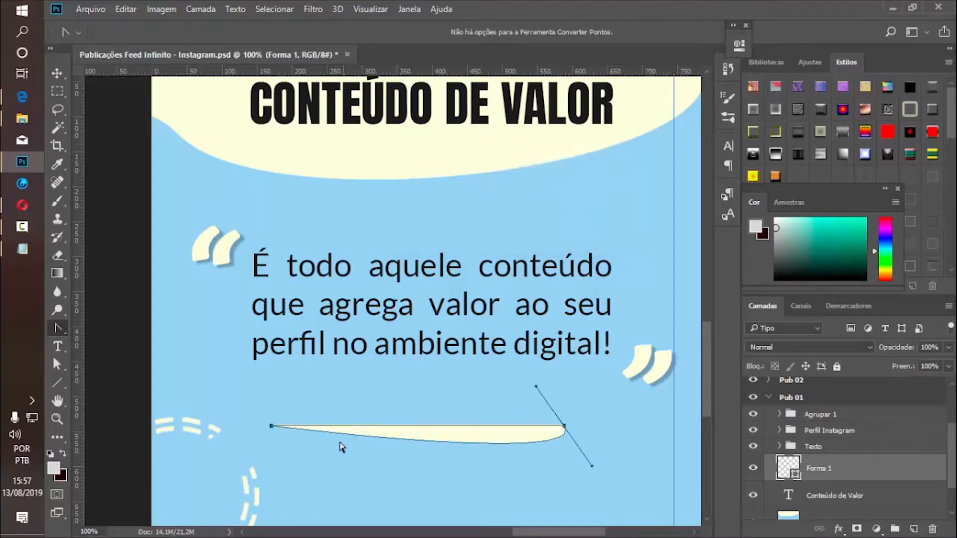
left_click_drag(271, 426, 349, 366)
left_click_drag(536, 388, 463, 393)
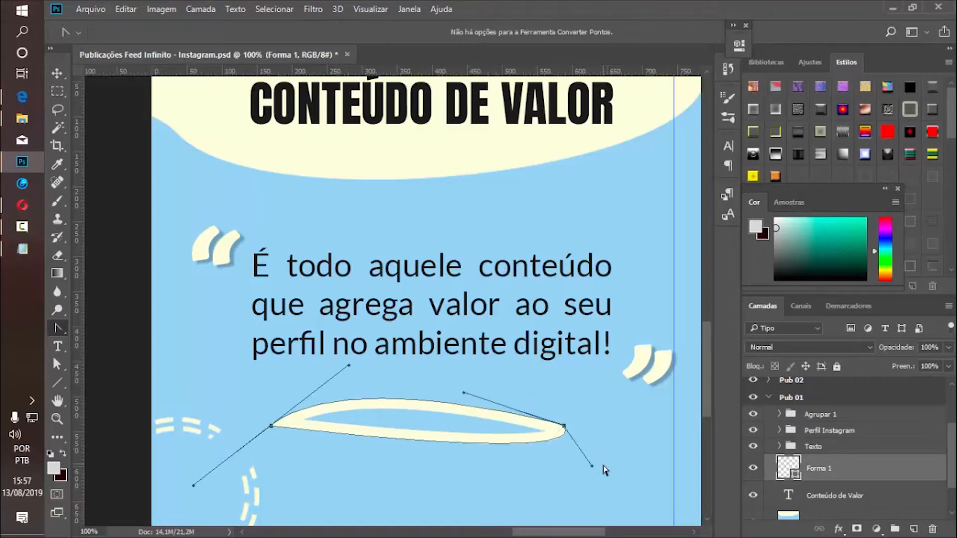
left_click_drag(592, 467, 425, 270)
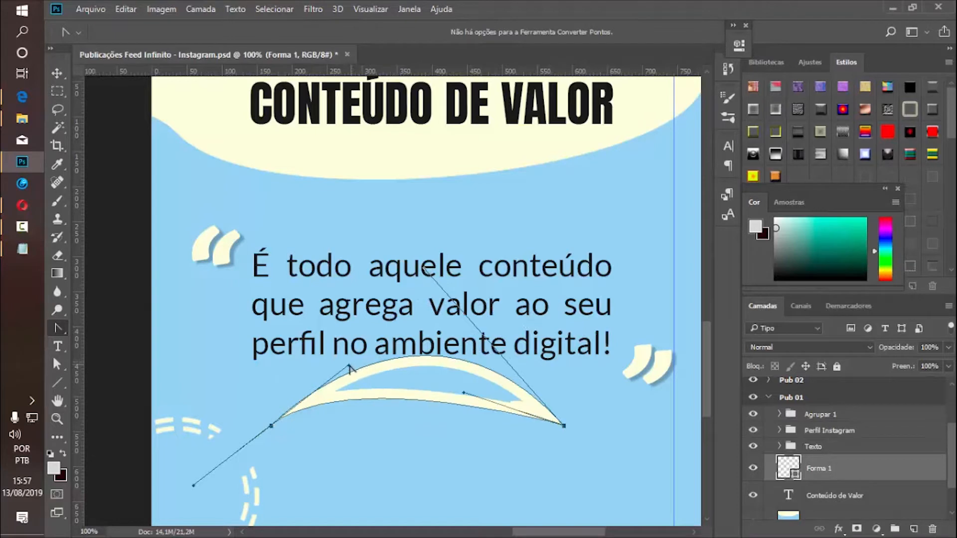
left_click_drag(348, 365, 349, 480)
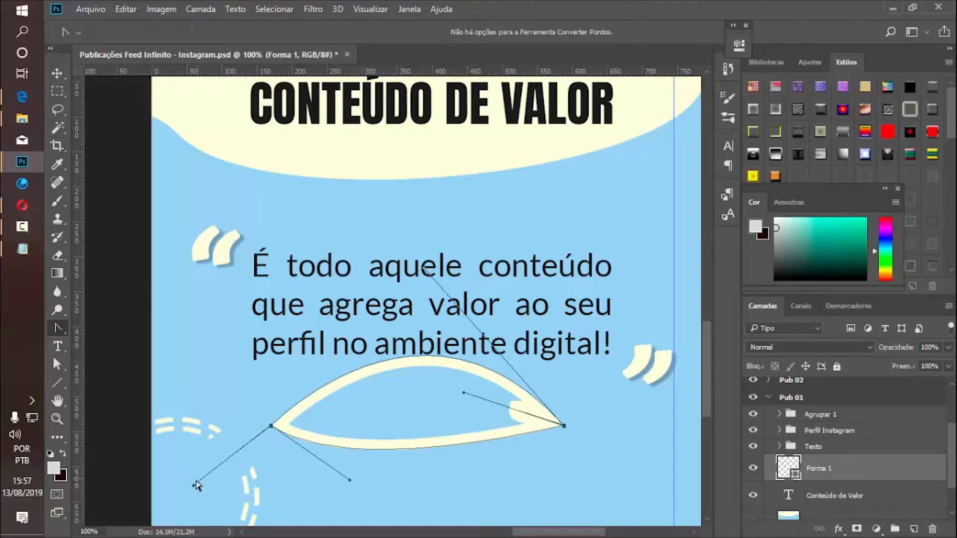
left_click_drag(194, 484, 292, 327)
left_click_drag(468, 390, 452, 473)
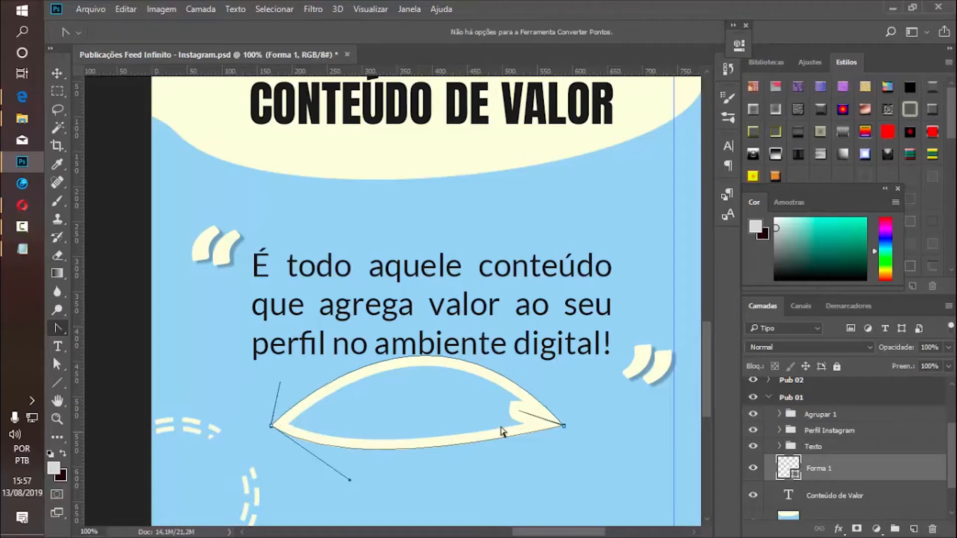
Delete the reshaped line below the quote.
left_click(57, 382)
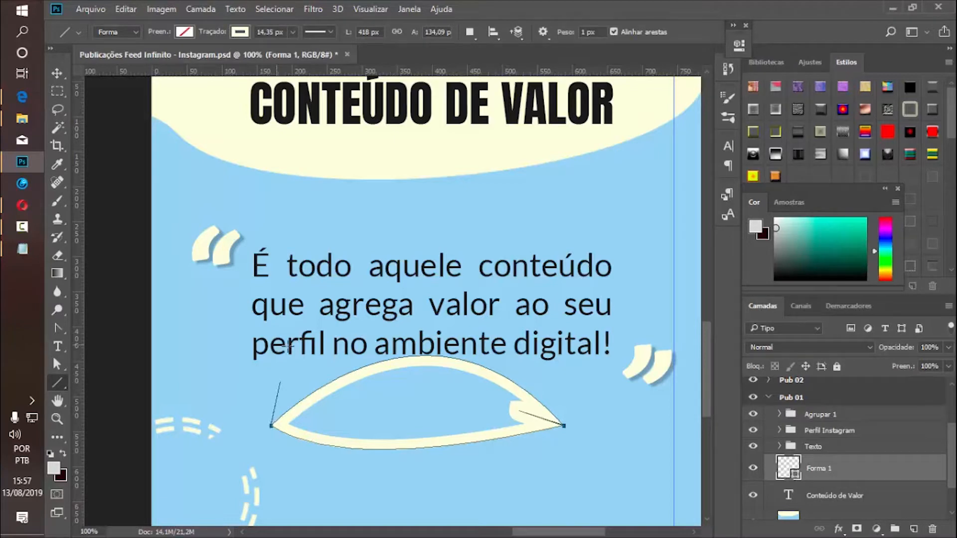
key("Delete")
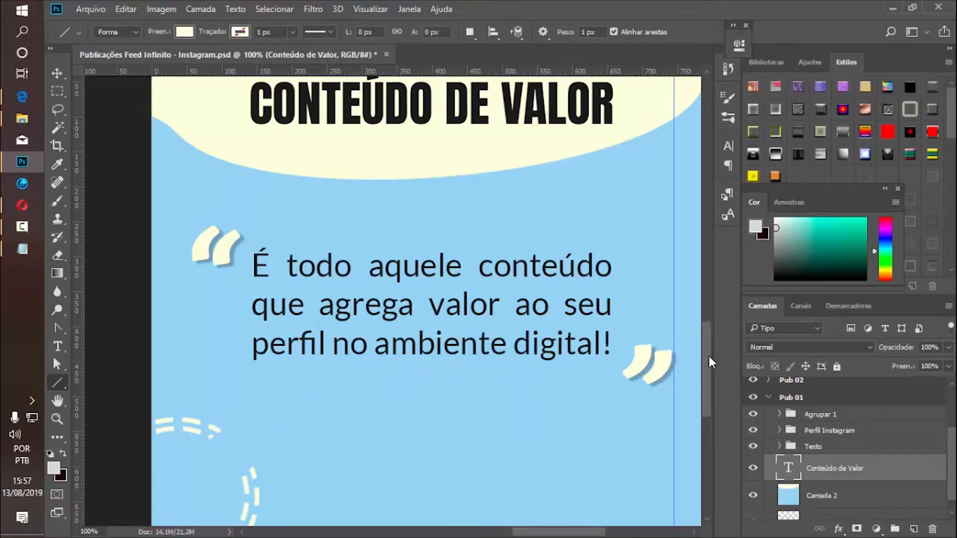
left_click_drag(708, 356, 708, 372)
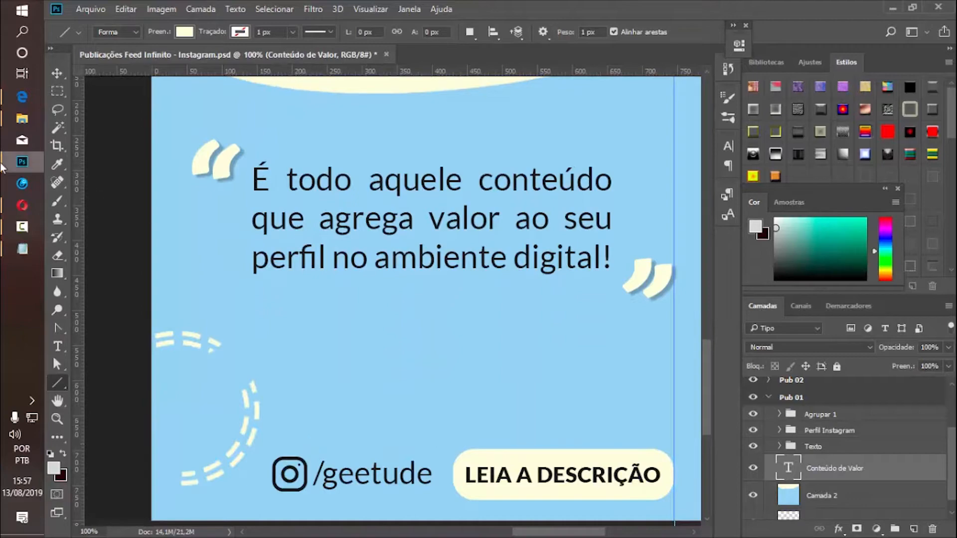
Launch Adobe Illustrator CC 2018 in the background and return to the Photoshop document.
left_click(22, 10)
left_click(61, 89)
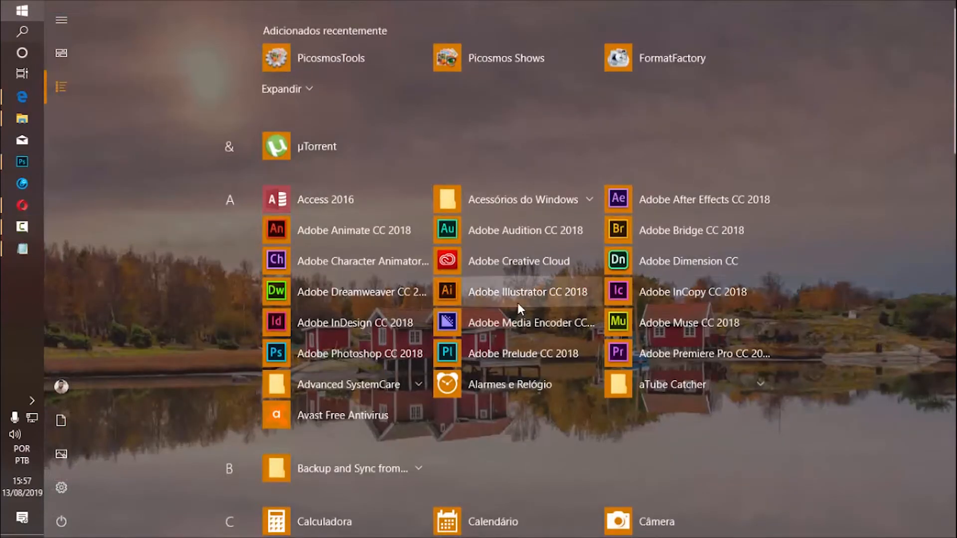
key("Escape")
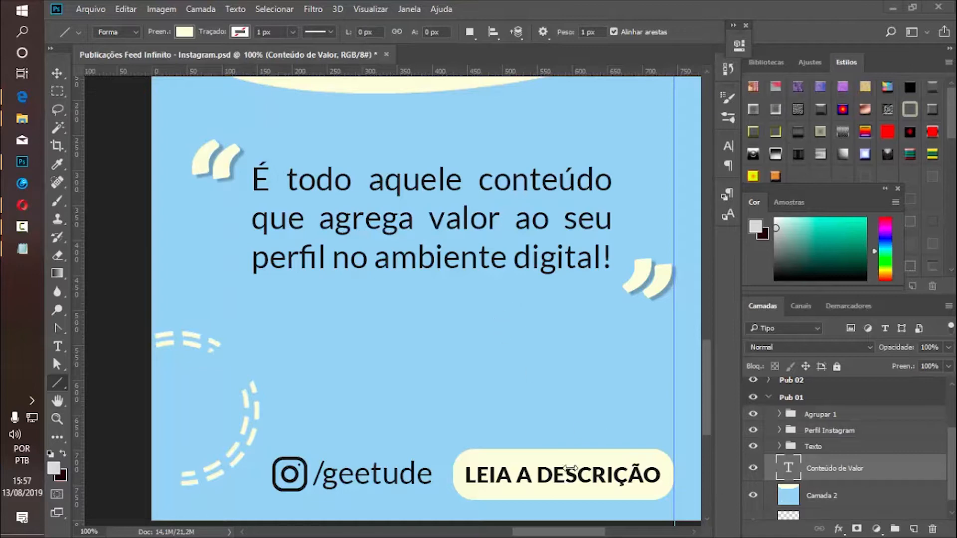
Remove the fill of the rounded rectangle behind "Leia a Descrição" and give it a cream stroke.
left_click(57, 73)
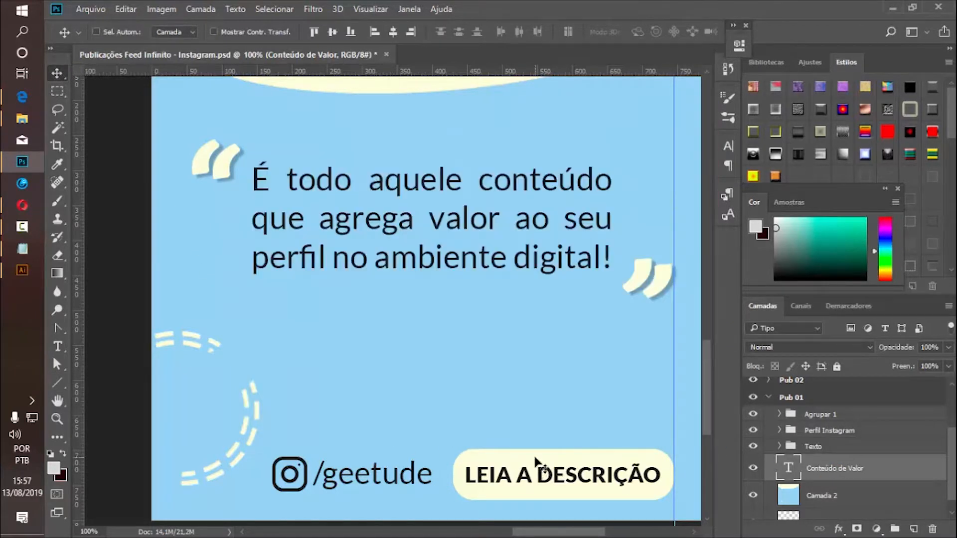
left_click(537, 460, "ctrl")
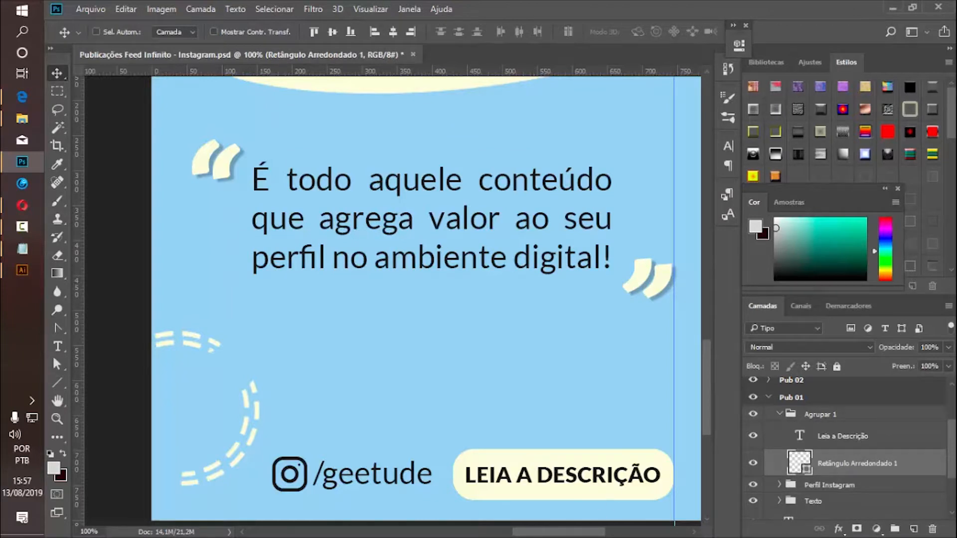
scroll(499, 533, "right", 3)
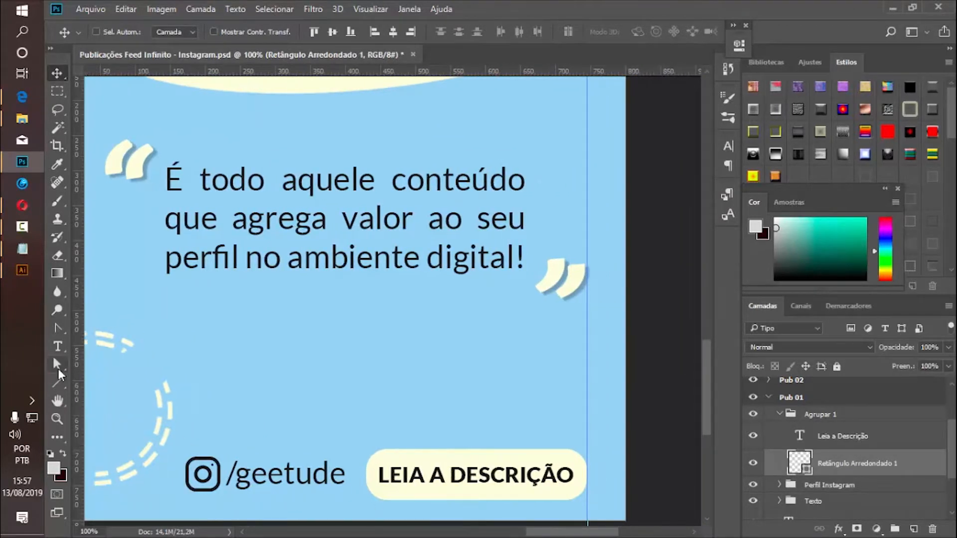
left_click(57, 382)
left_click(240, 32)
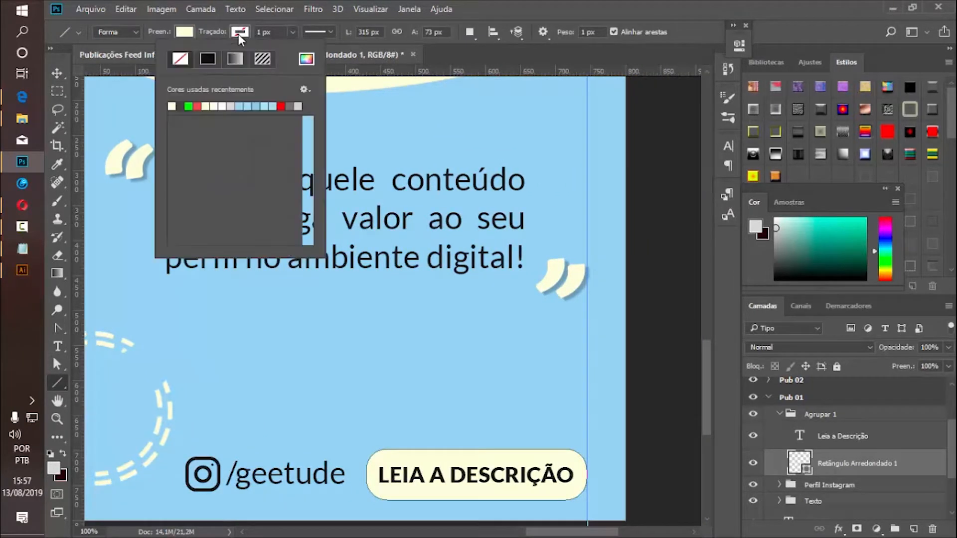
left_click(173, 106)
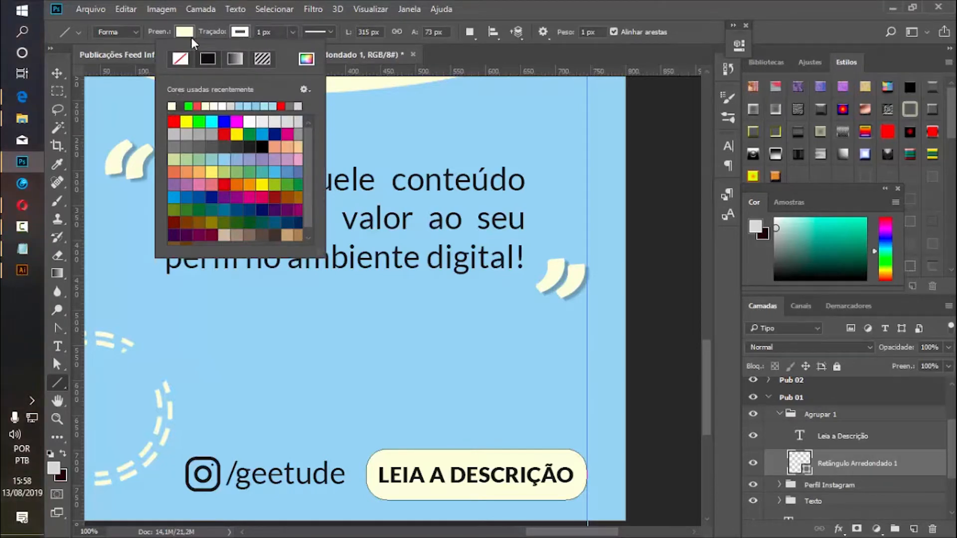
left_click(188, 34)
left_click(124, 60)
left_click(240, 32)
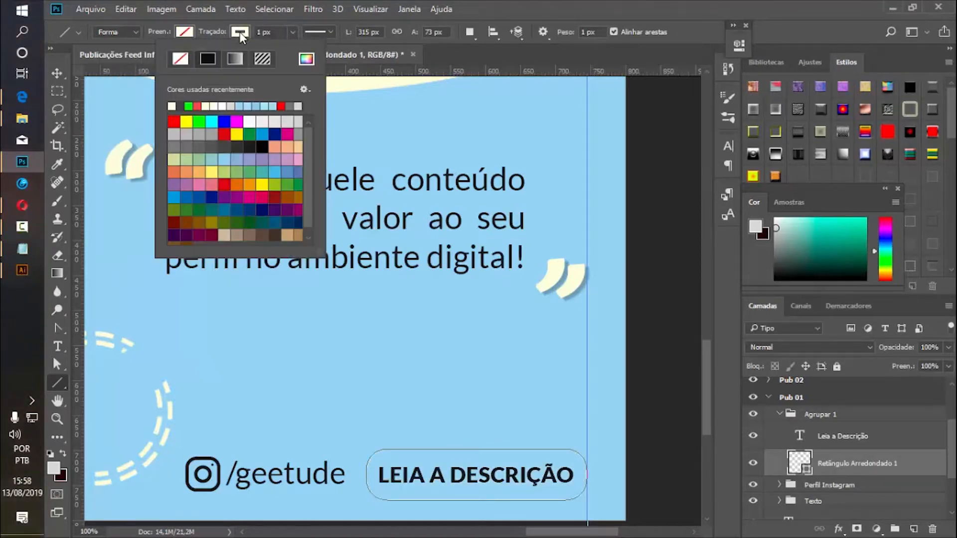
Make the rounded rectangle's outline dashed and set its stroke width to 3 px.
left_click(292, 32)
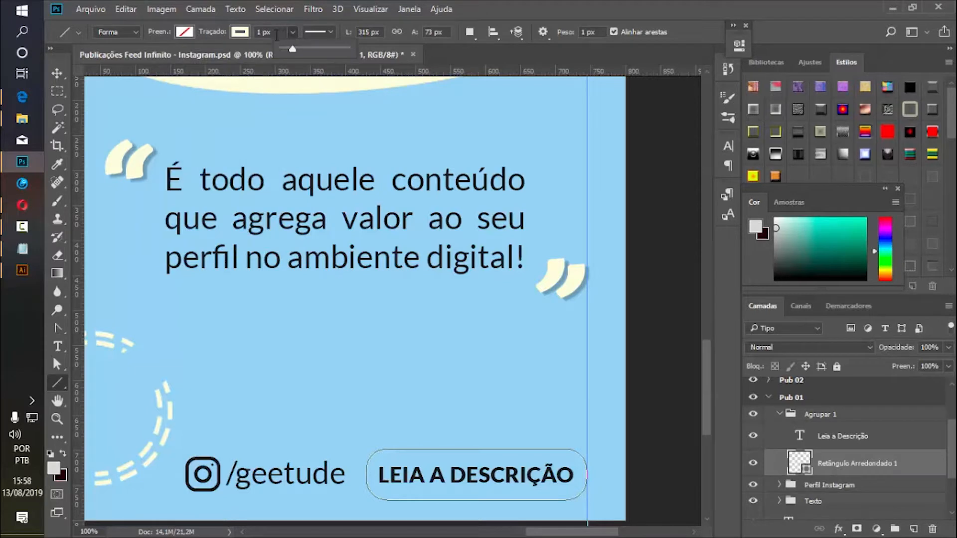
left_click(258, 32)
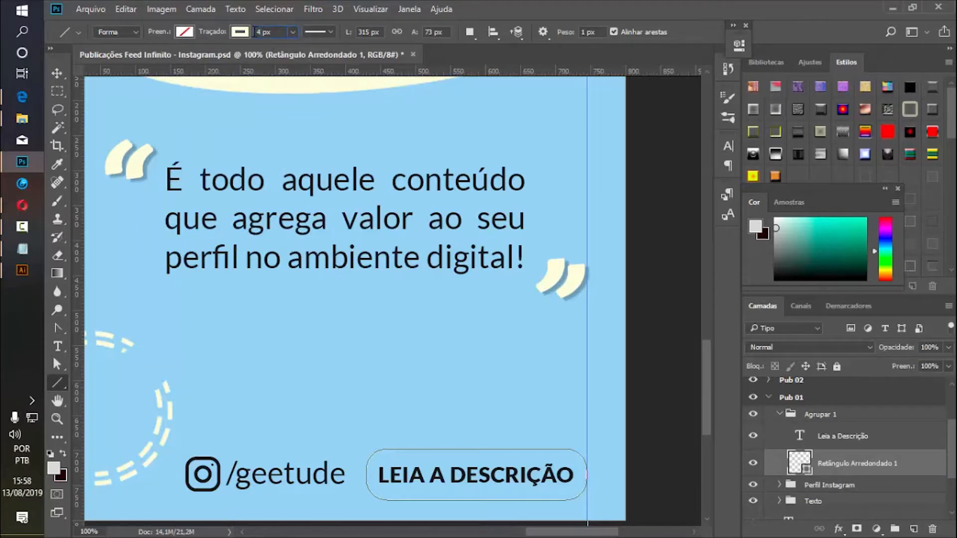
key("Return")
left_click(319, 32)
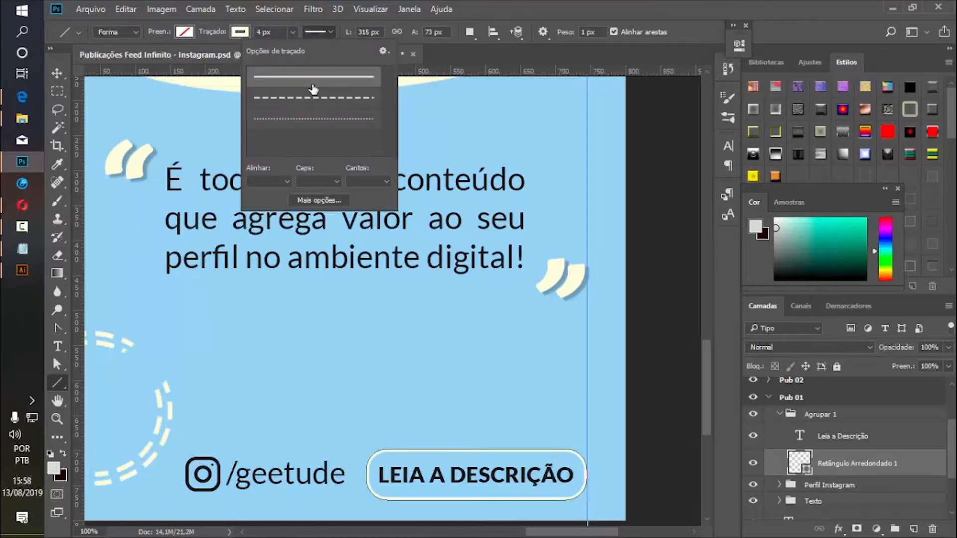
left_click(311, 99)
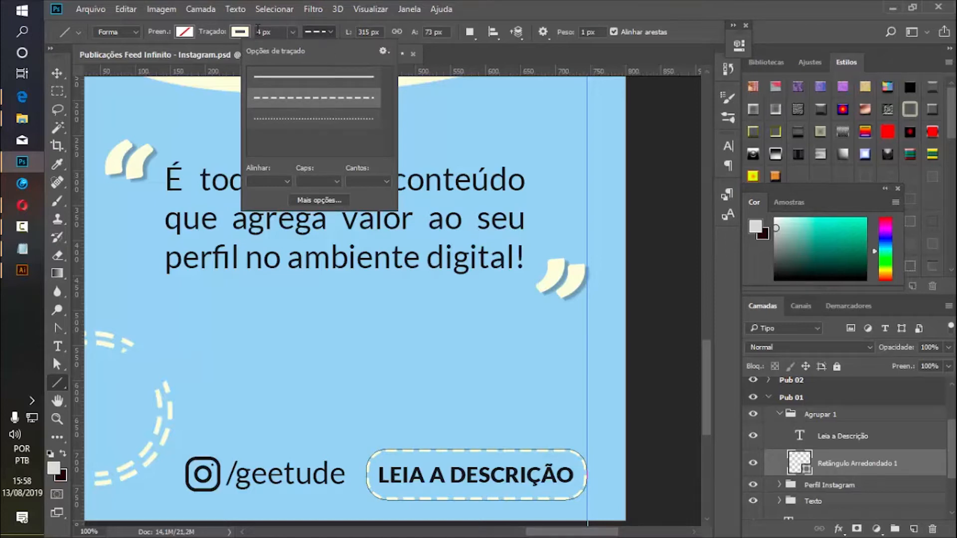
left_click(259, 30)
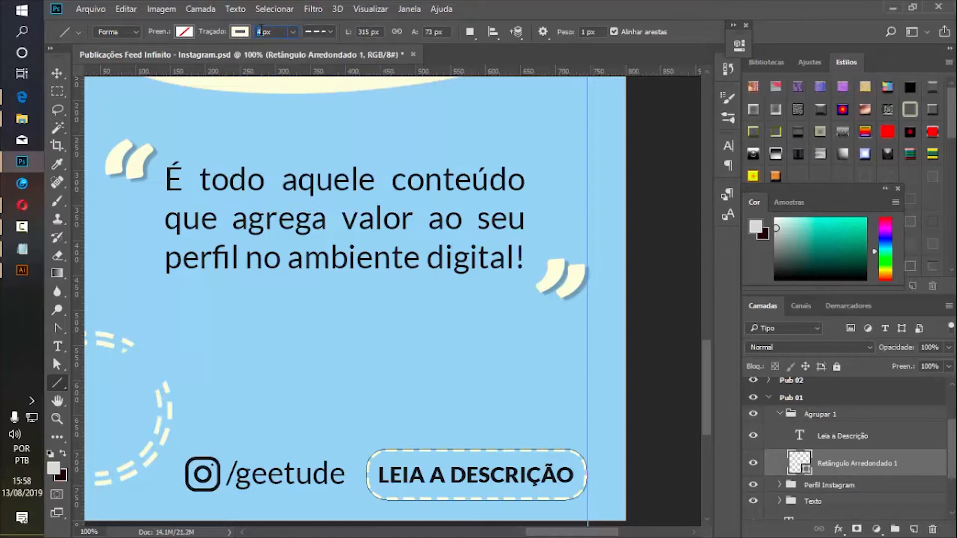
type("3")
key("Return")
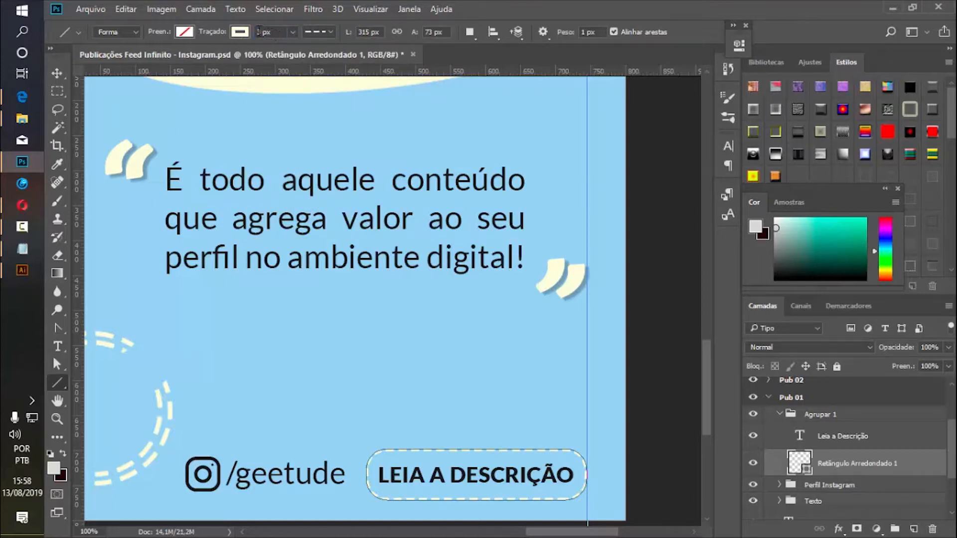
Duplicate the dashed rounded rectangle and shrink the copy about its center to about 91% width and 70% height.
left_click(57, 73)
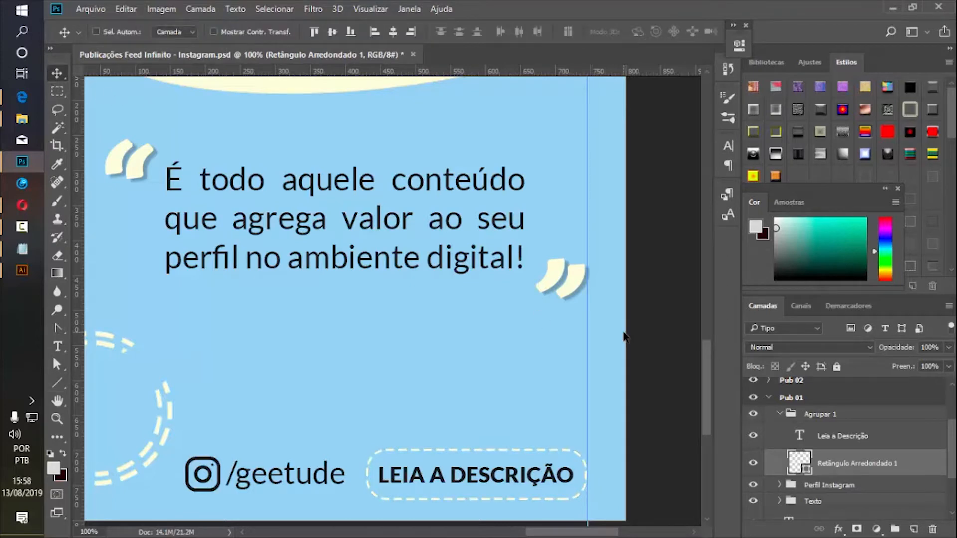
key("ctrl+j")
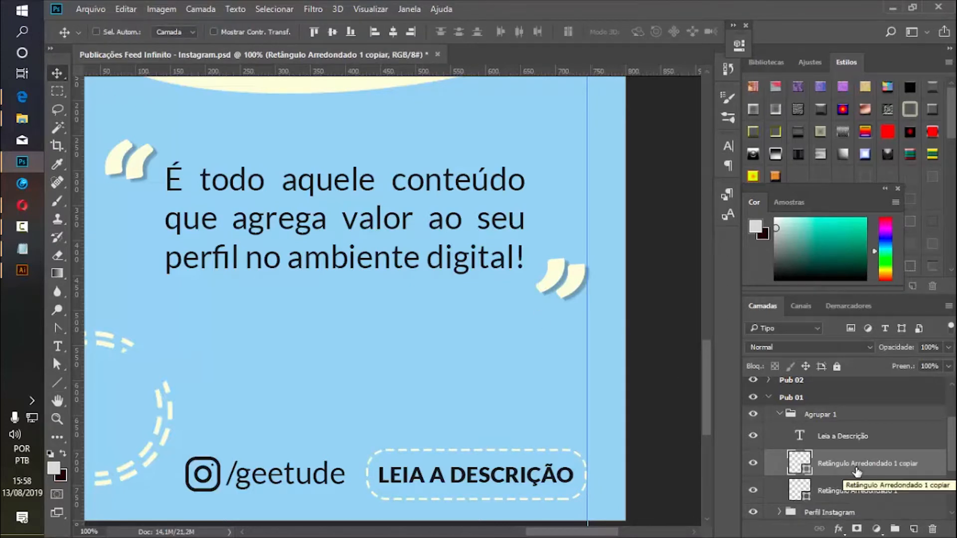
key("ctrl+t")
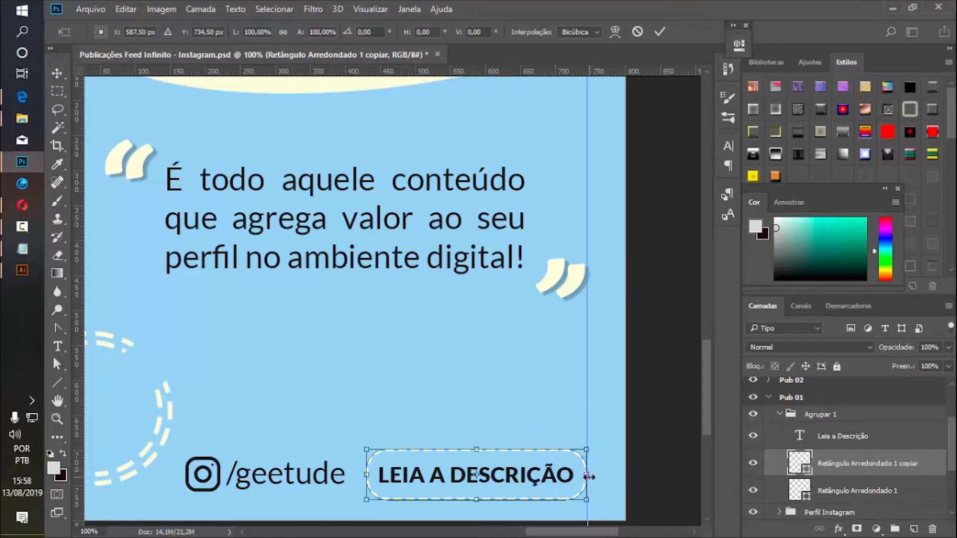
left_click_drag(589, 477, 577, 477)
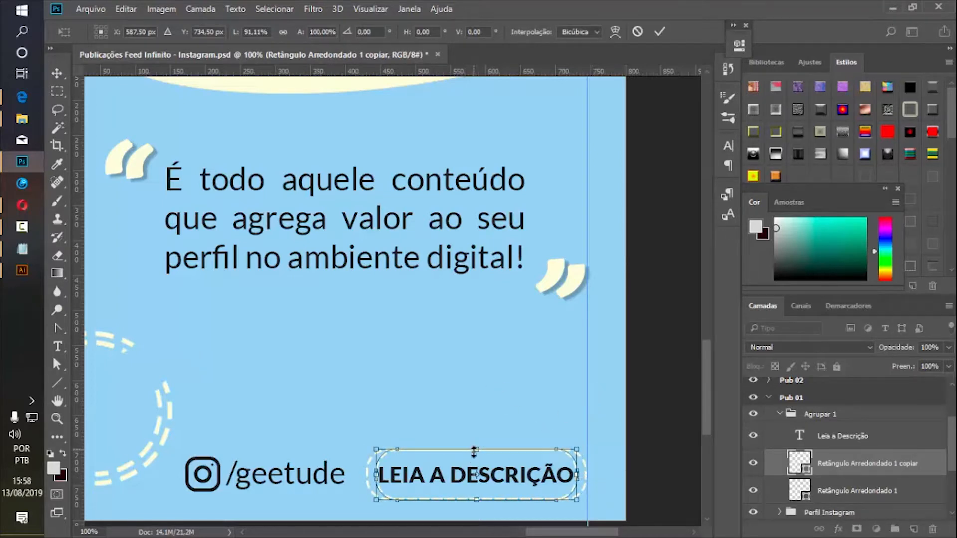
left_click_drag(474, 451, 472, 454)
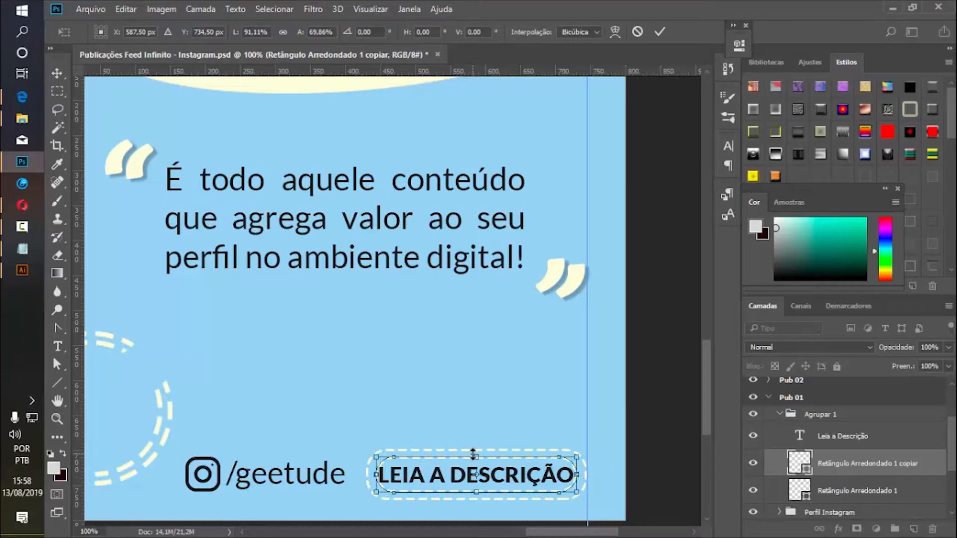
key("Return")
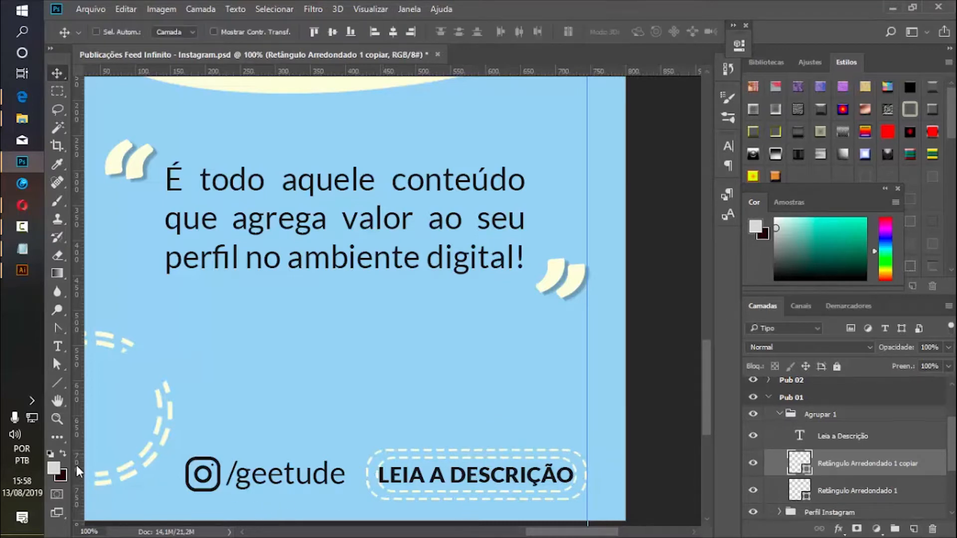
Enlarge the inner rounded rectangle about its center to about 102.8% width and 115.7% height.
key("z")
left_click(515, 501)
left_click(516, 502)
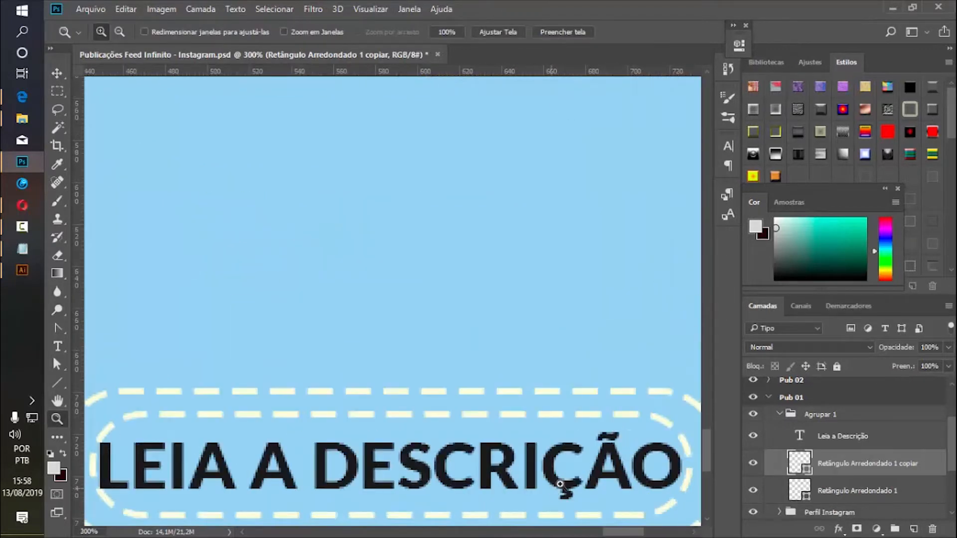
left_click(489, 470, "alt")
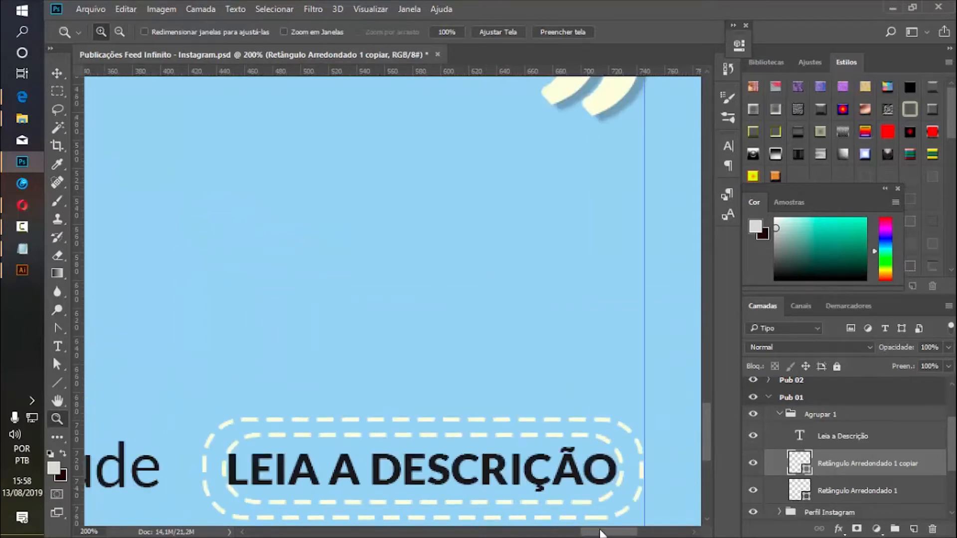
scroll(707, 438, "down", 2)
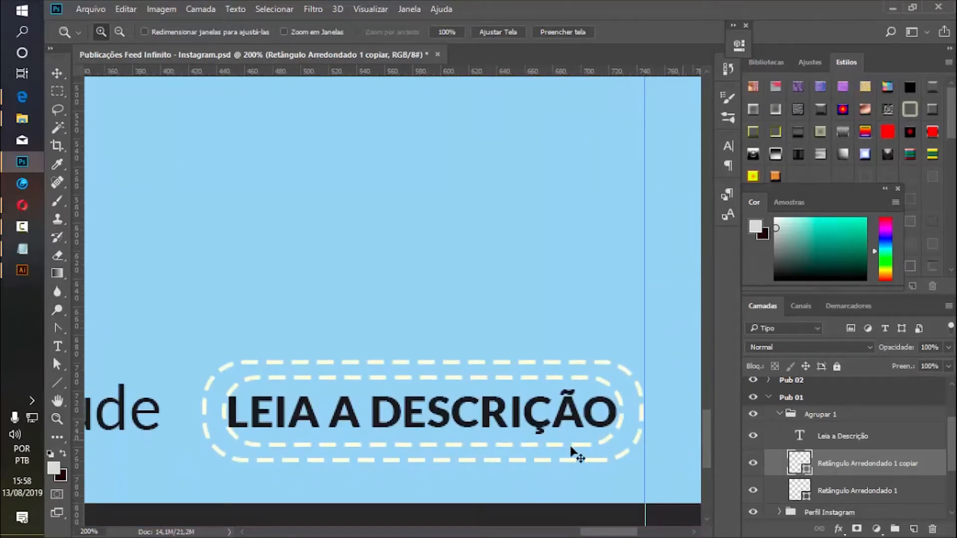
key("ctrl+t")
left_click_drag(622, 412, 625, 413)
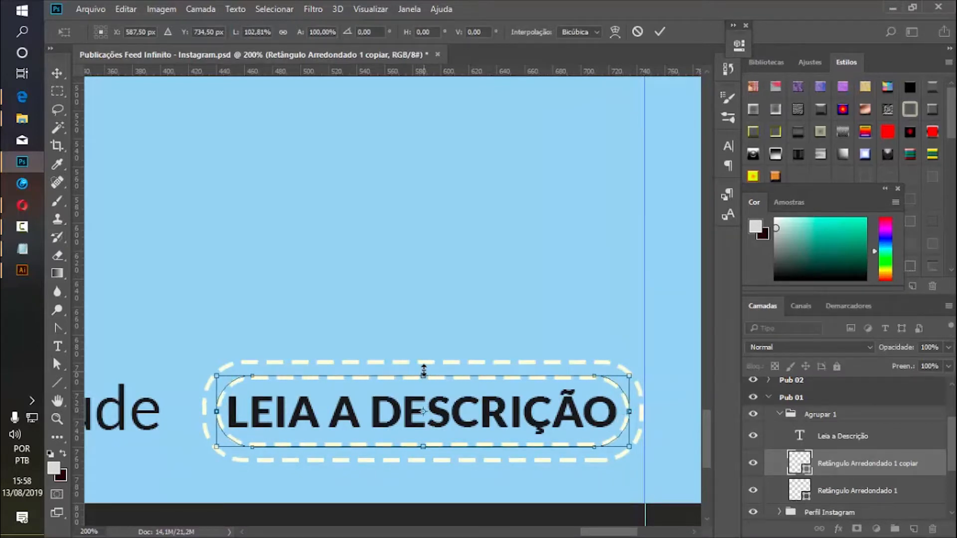
left_click_drag(423, 370, 423, 370)
key("Return")
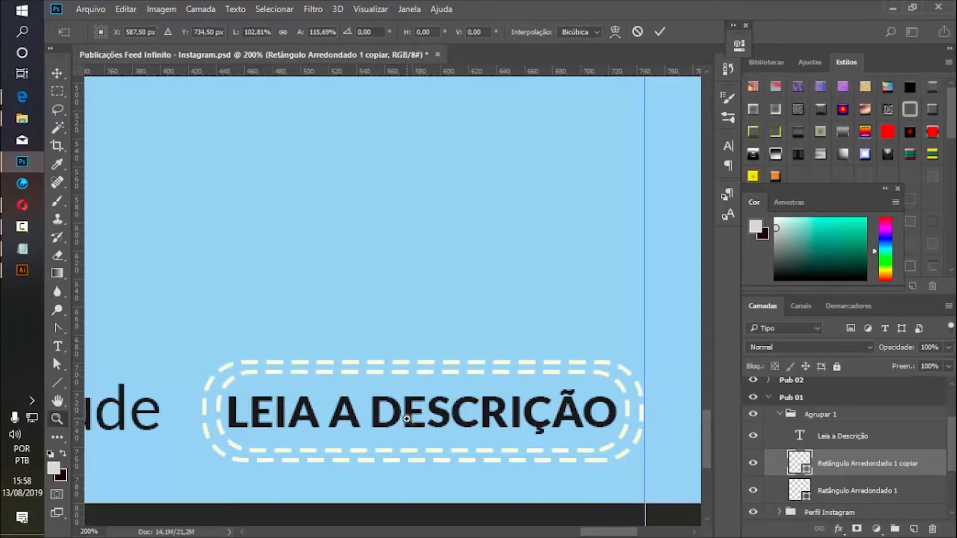
Remove the inner rounded rectangle's stroke and fill it with cream.
key("z")
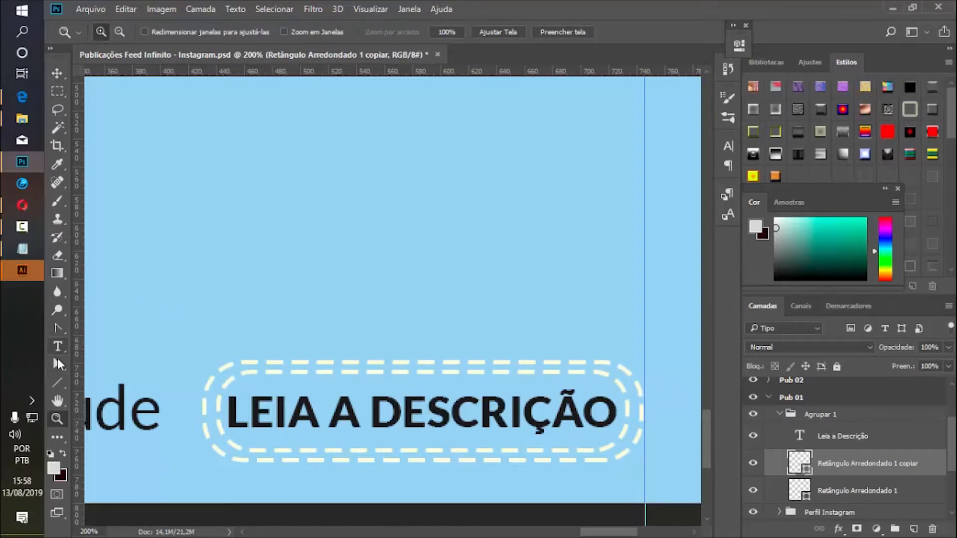
left_click(58, 383)
left_click(240, 32)
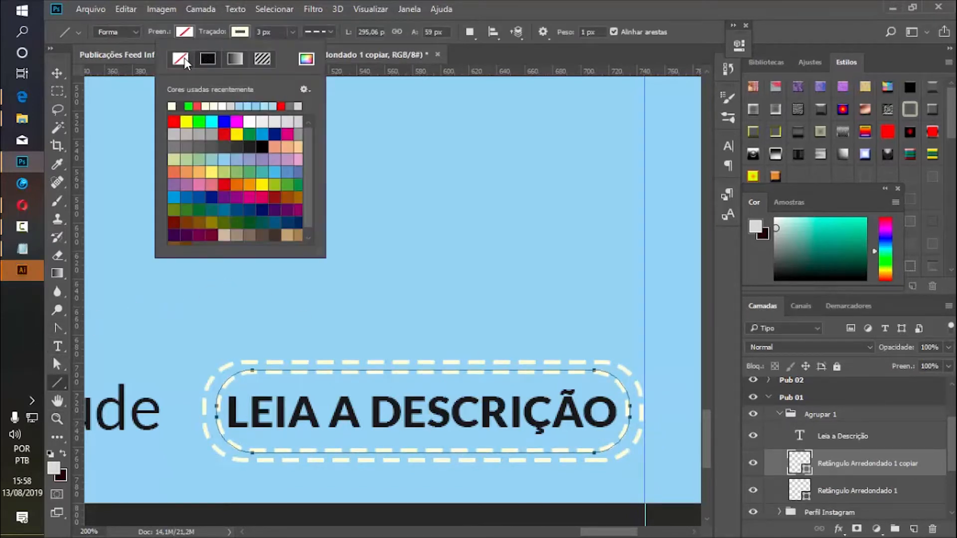
left_click(184, 32)
left_click(185, 31)
left_click(117, 105)
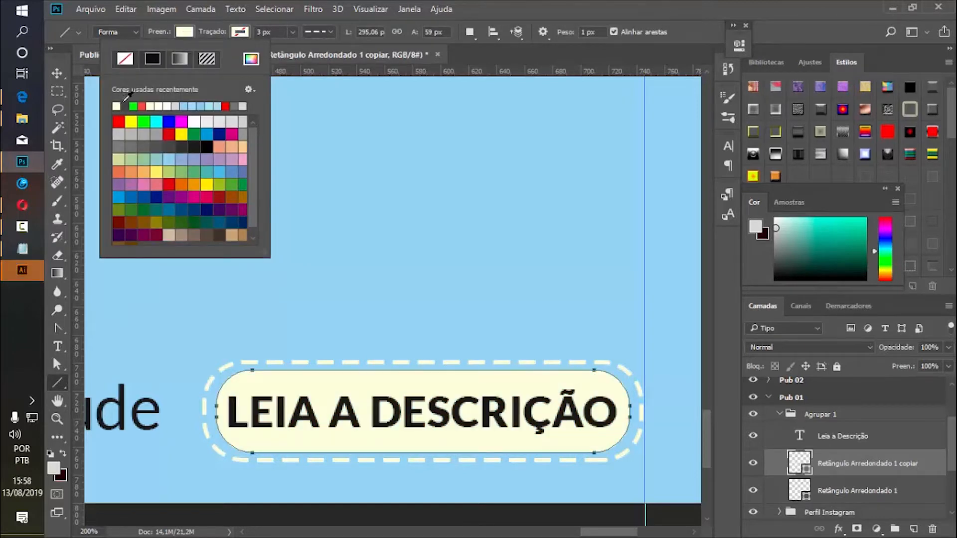
left_click(181, 33)
left_click(55, 73)
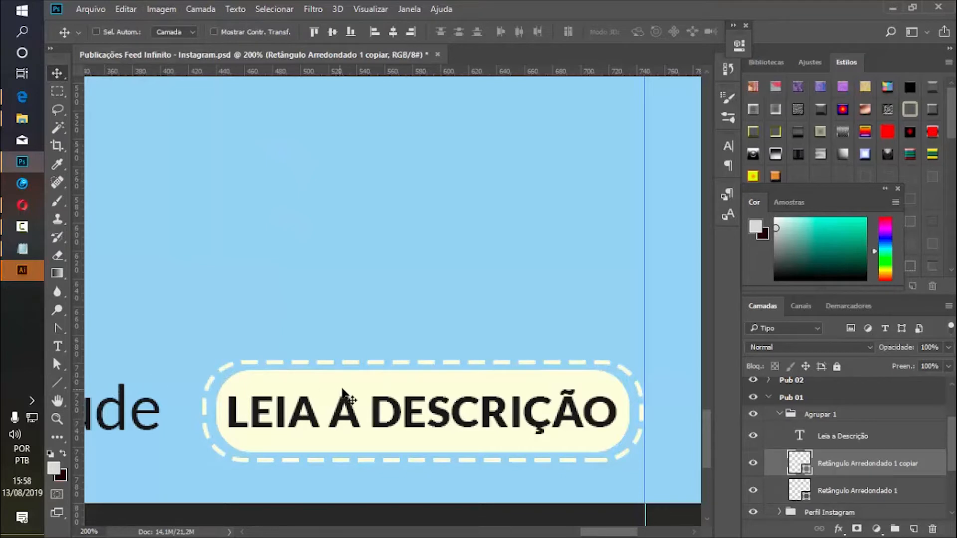
Reduce the cream inner rectangle's height to about 86.4%, widening the gap to the dashed outline.
key("ctrl+t")
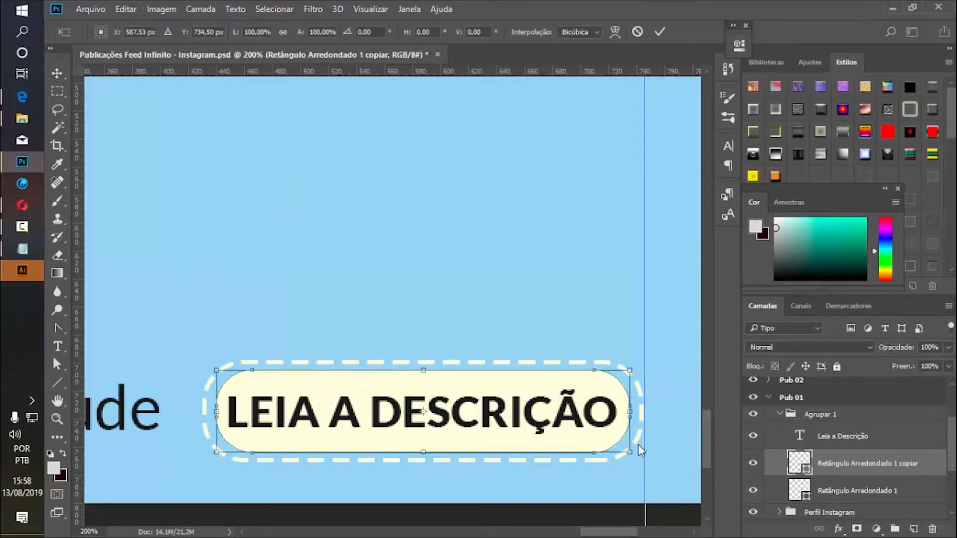
left_click_drag(423, 374, 423, 374)
key("Return")
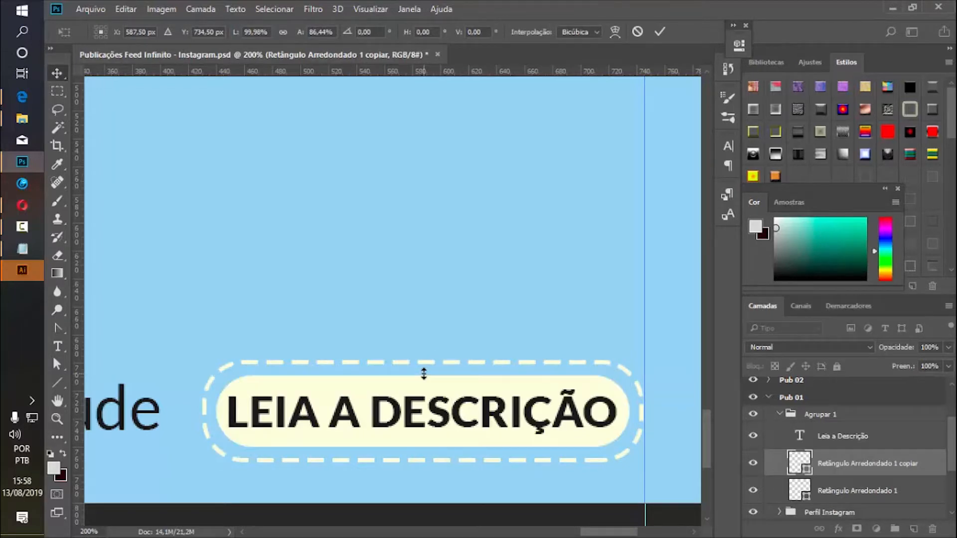
Review the restyled button within the whole Pub 01 post.
left_click(58, 418)
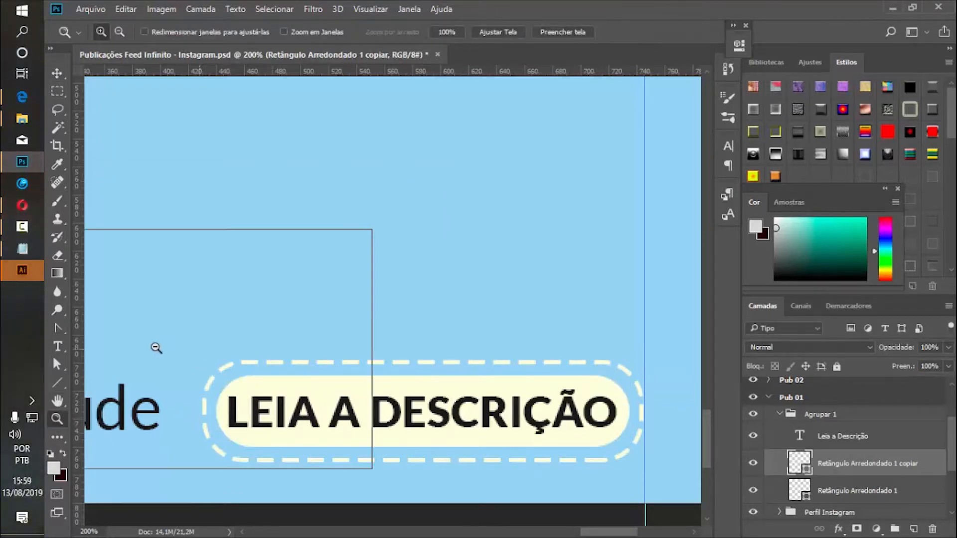
left_click(157, 344, "alt")
left_click(157, 339, "alt")
left_click(148, 256, "alt")
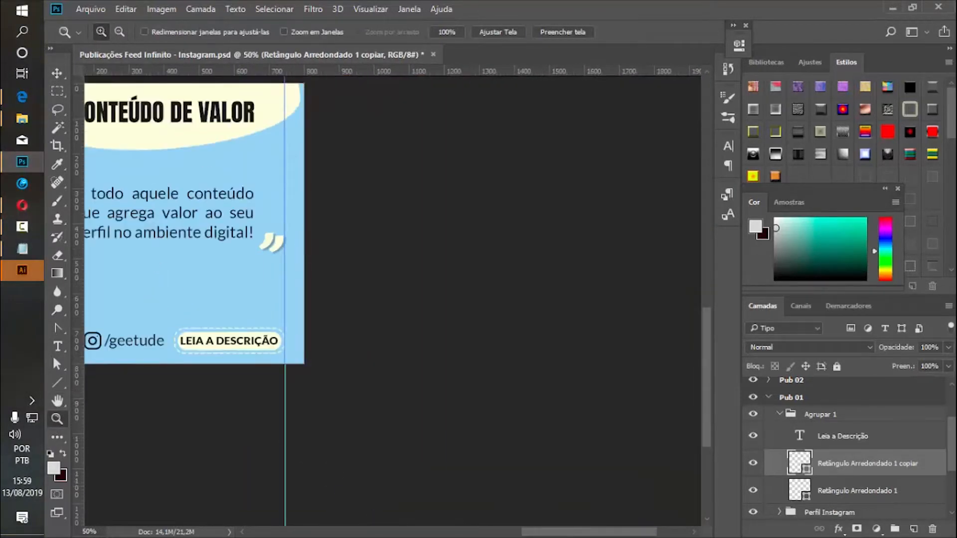
left_click_drag(532, 532, 474, 531)
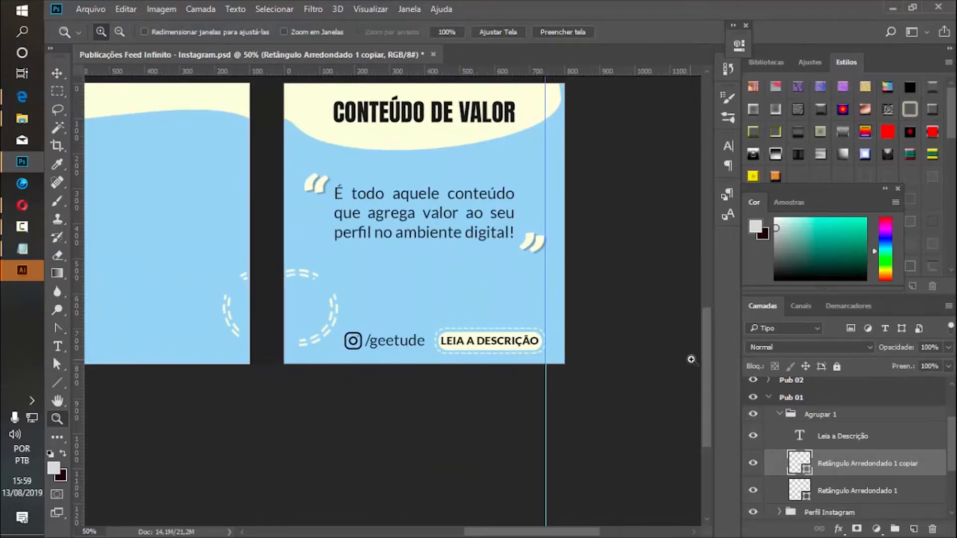
left_click_drag(707, 355, 709, 348)
left_click(389, 335)
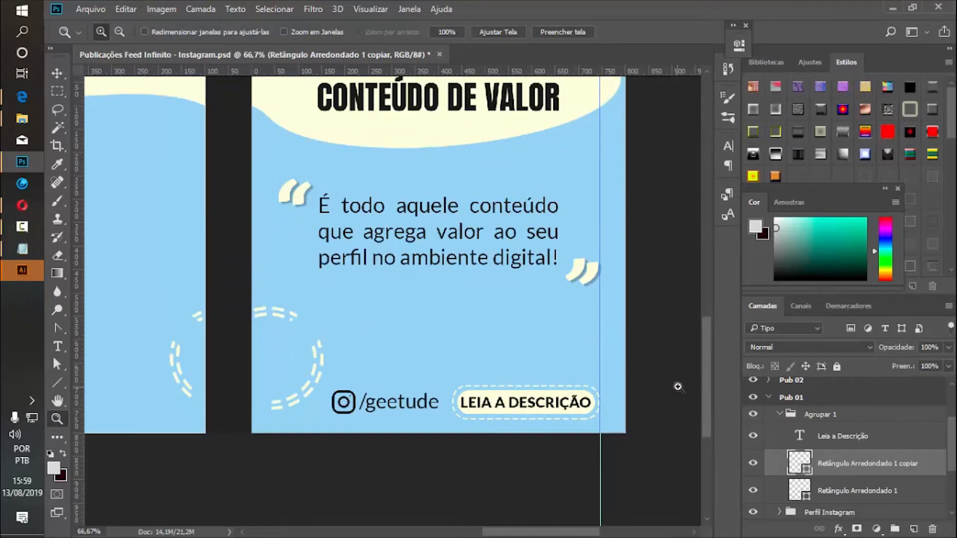
Switch to Illustrator and create a new 5 x 5 cm document with two artboards.
left_click_drag(710, 360, 707, 348)
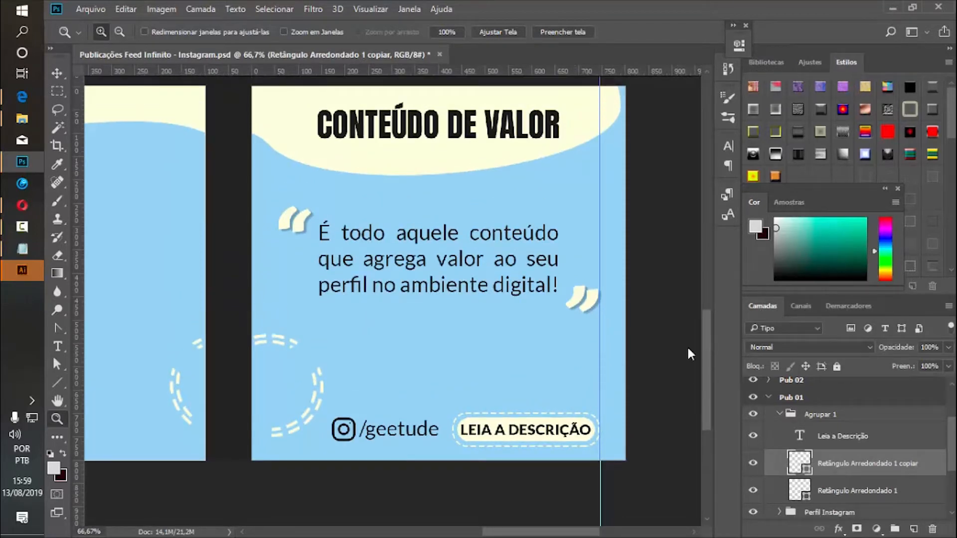
left_click(22, 270)
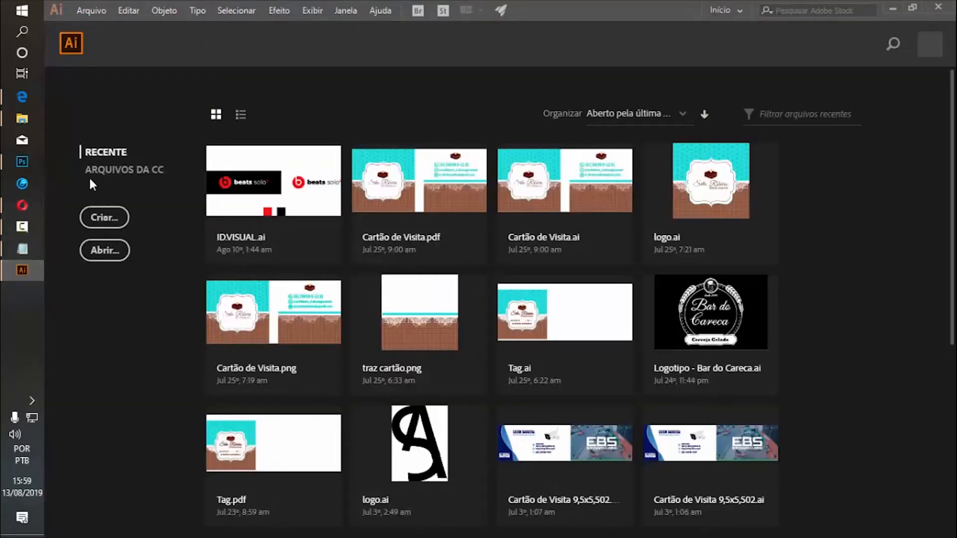
left_click(104, 219)
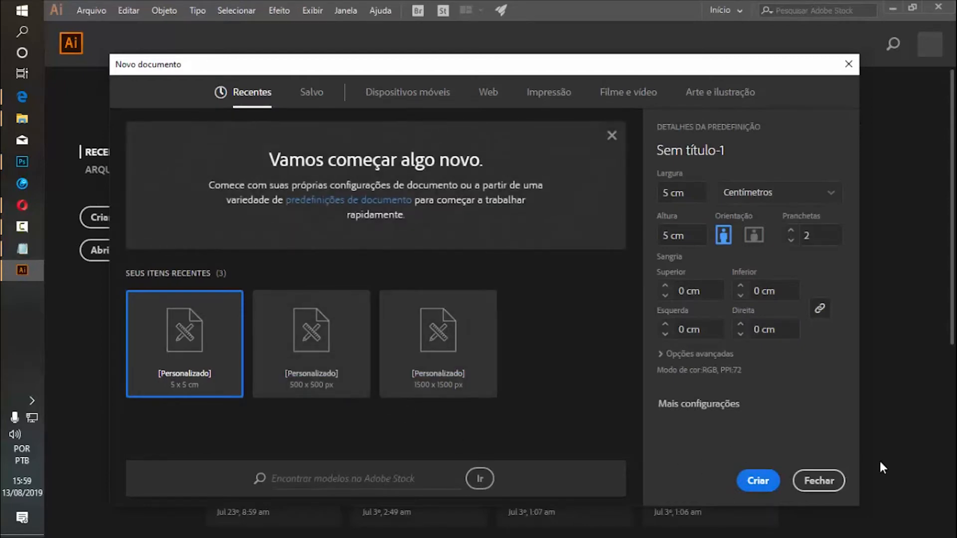
left_click(748, 481)
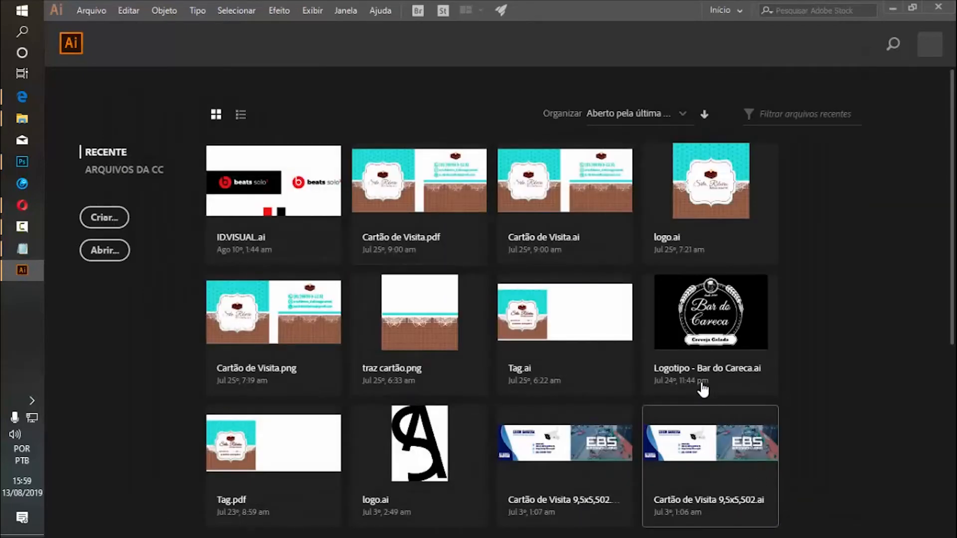
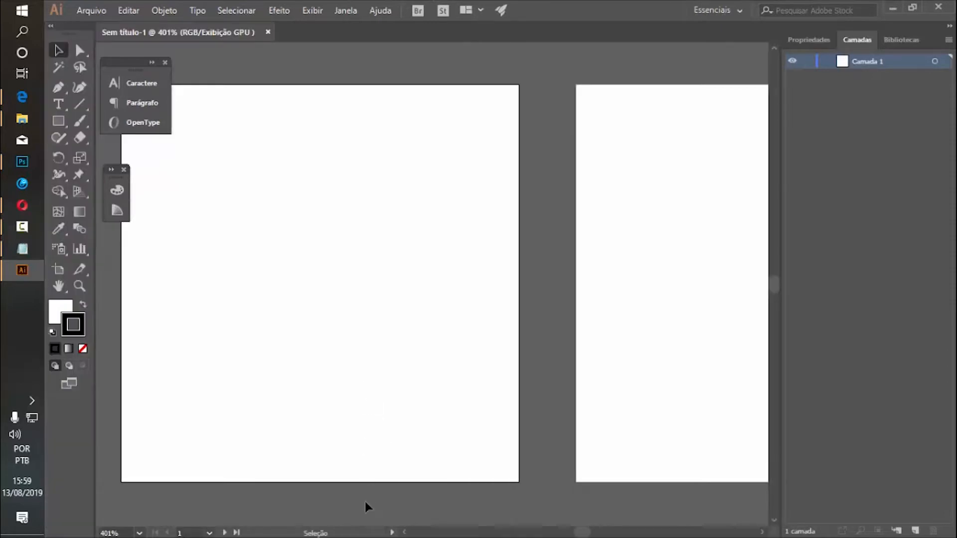
Draw a straight horizontal line segment across the upper middle of the first artboard.
mouse_move(587, 535)
left_mouse_down()
mouse_move(576, 534)
mouse_move(585, 533)
left_mouse_up()
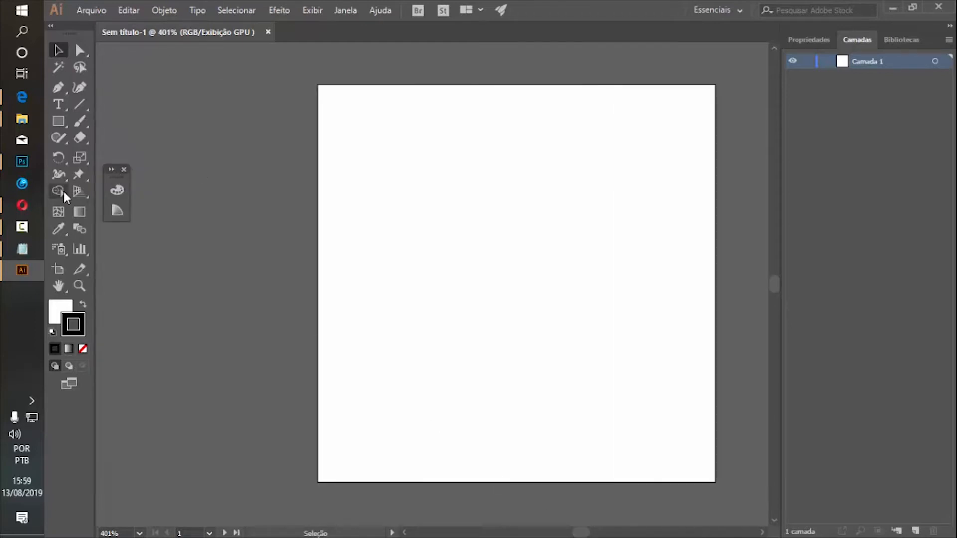
left_click(80, 104)
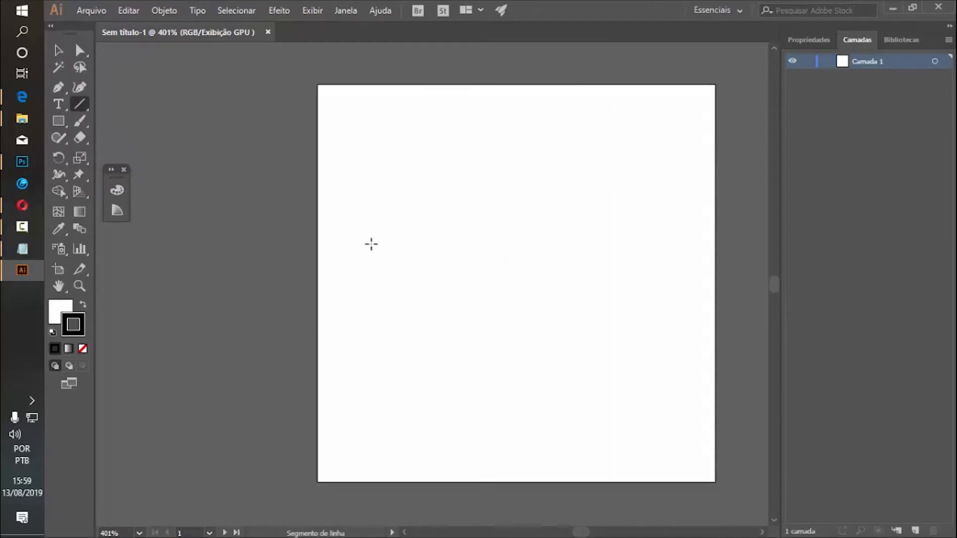
left_click_drag(362, 246, 636, 245)
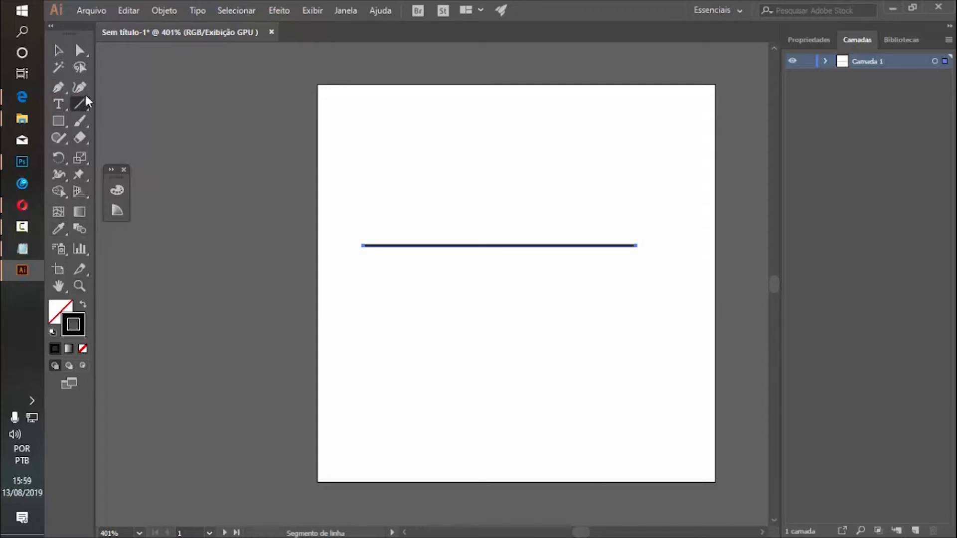
Bend the line into an S-shaped wave by pulling curve handles from both end anchors with the Anchor Point tool.
left_click_drag(59, 88, 128, 139)
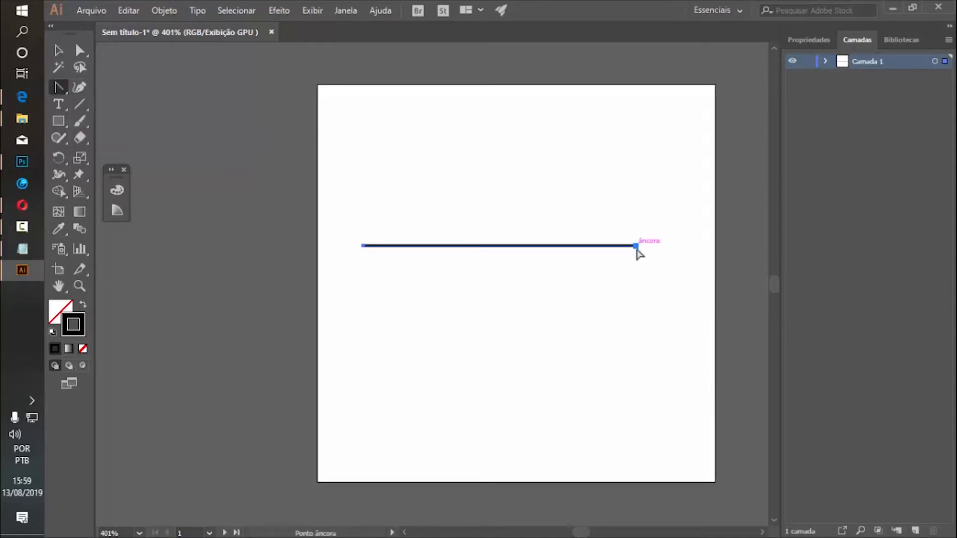
left_click_drag(636, 246, 653, 282)
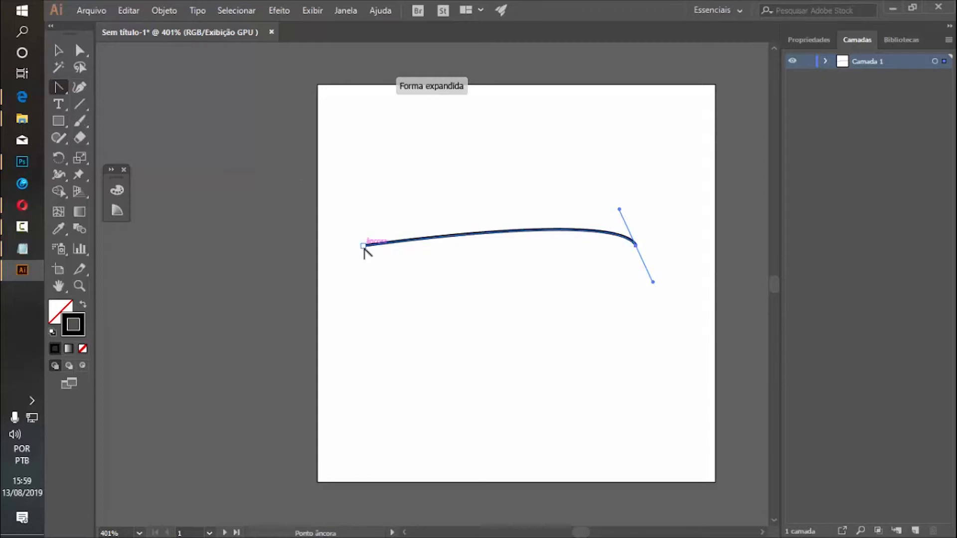
left_click_drag(365, 248, 408, 299)
left_click_drag(619, 209, 583, 193)
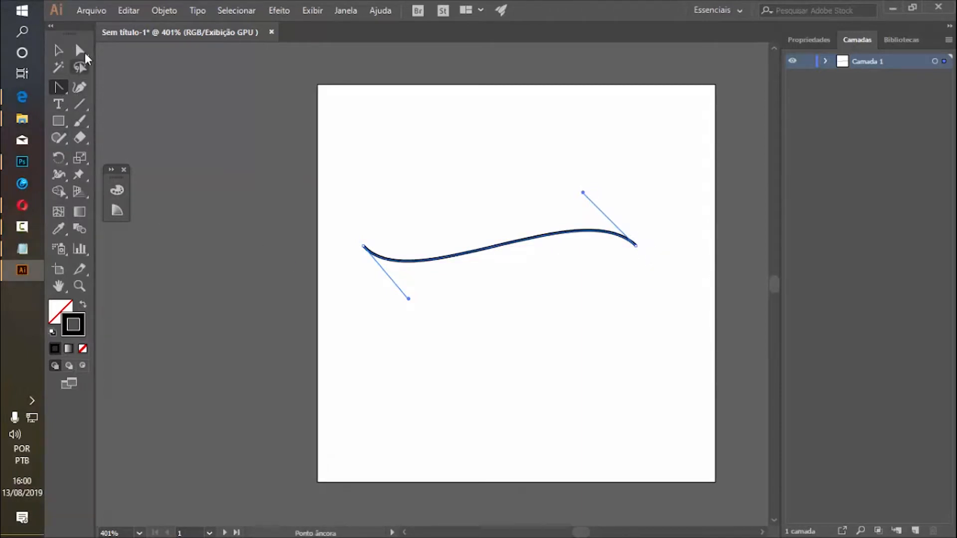
Move both end anchors inward and lengthen their handles with Direct Selection to make the wave more pronounced.
left_click(80, 50)
left_click_drag(635, 246, 622, 273)
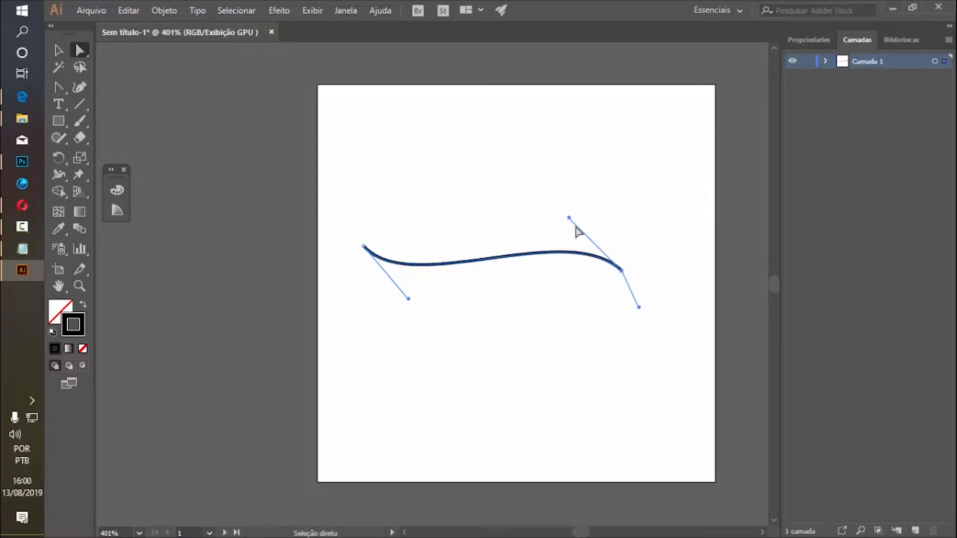
left_click_drag(573, 217, 563, 184)
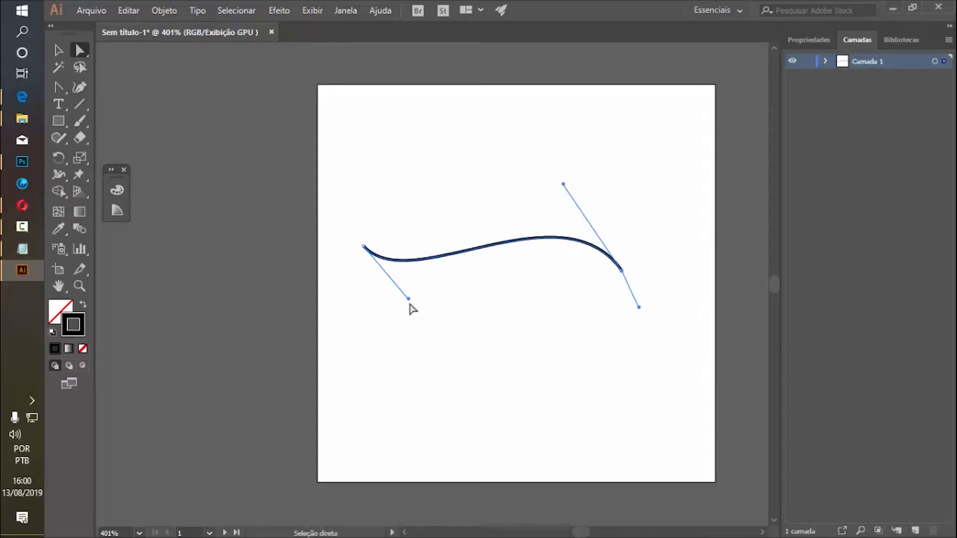
left_click_drag(408, 299, 424, 330)
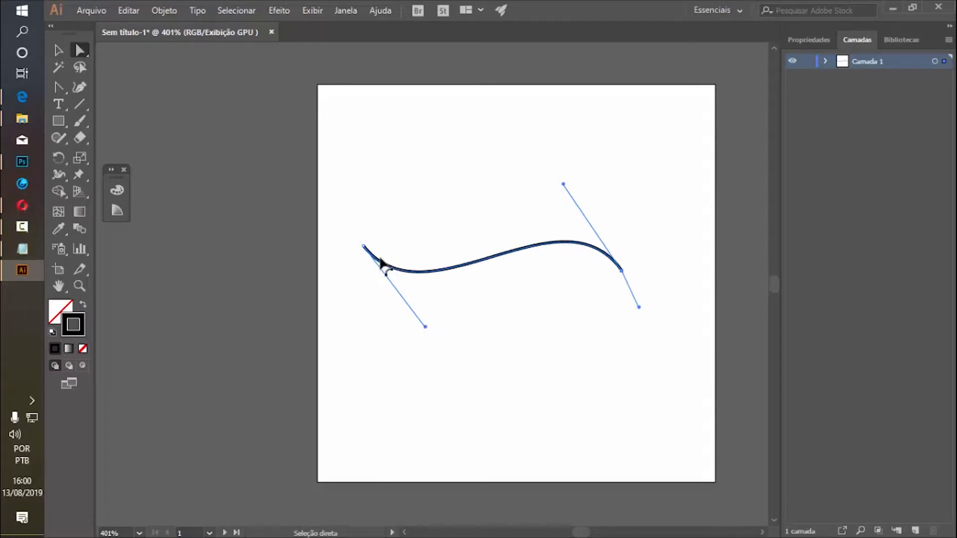
left_click_drag(364, 246, 380, 252)
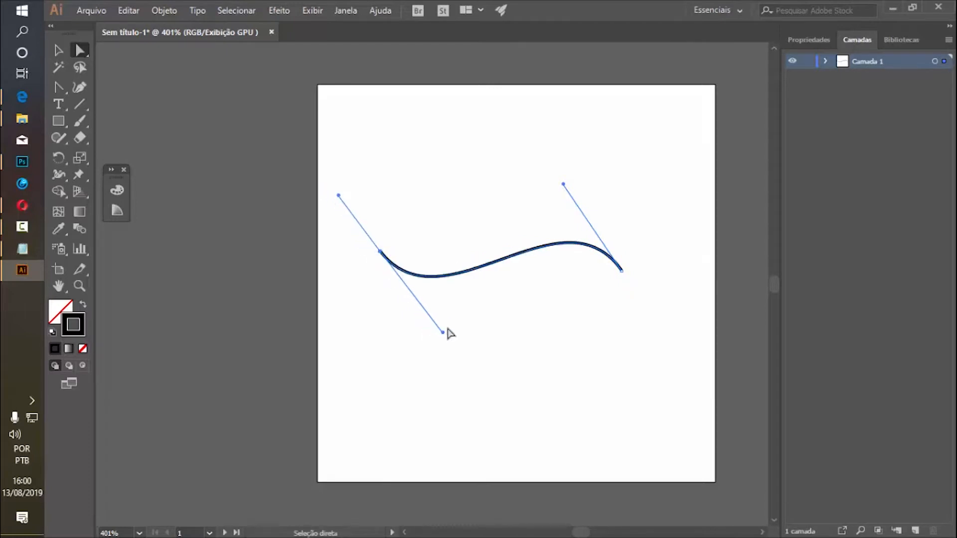
Extend the left anchor's lower handle slightly to deepen the wave's first dip, and deselect the path.
left_click(445, 339)
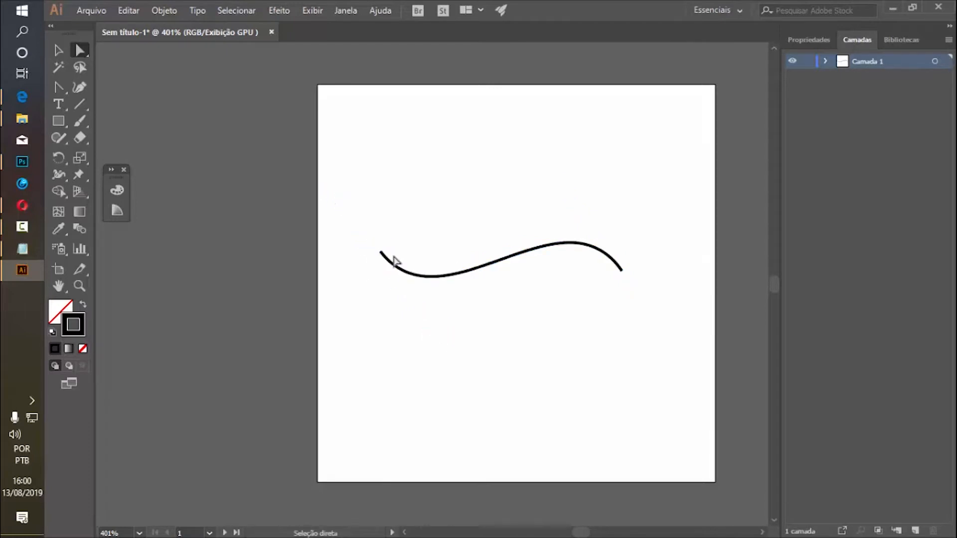
left_click(388, 260)
left_click(381, 253)
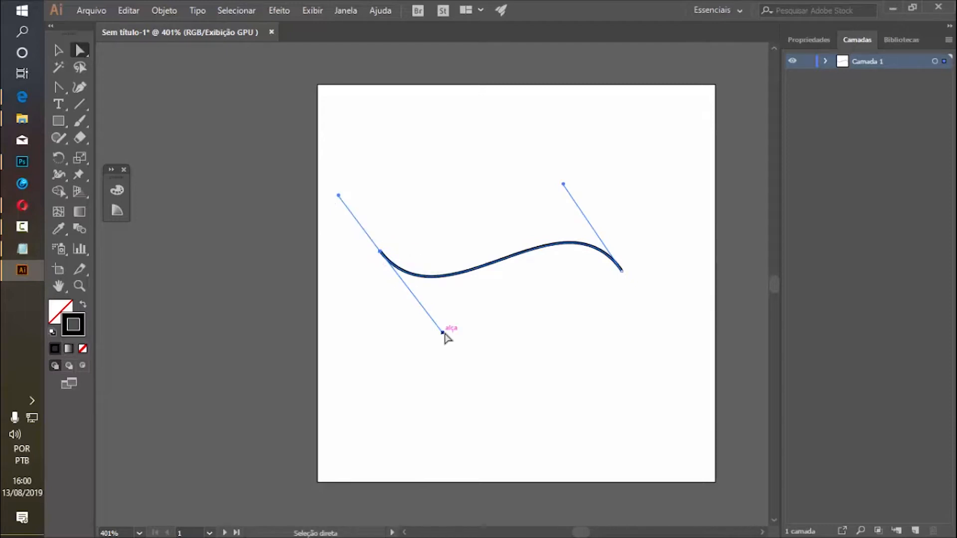
left_click_drag(445, 335, 451, 347)
left_click(512, 335)
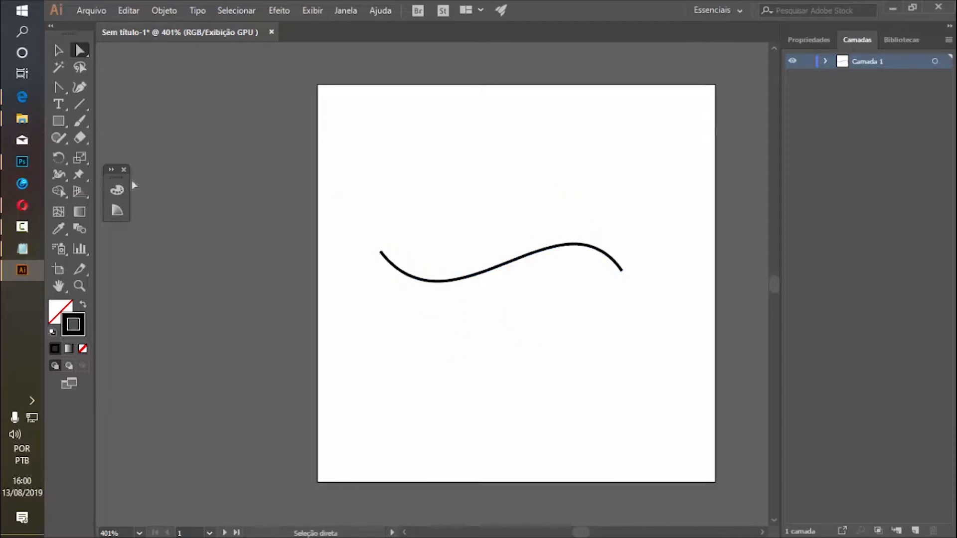
Bring the wavy line into the Pub 01 post in Photoshop and enlarge it about its center to about 246% width and 248% height.
left_click(58, 50)
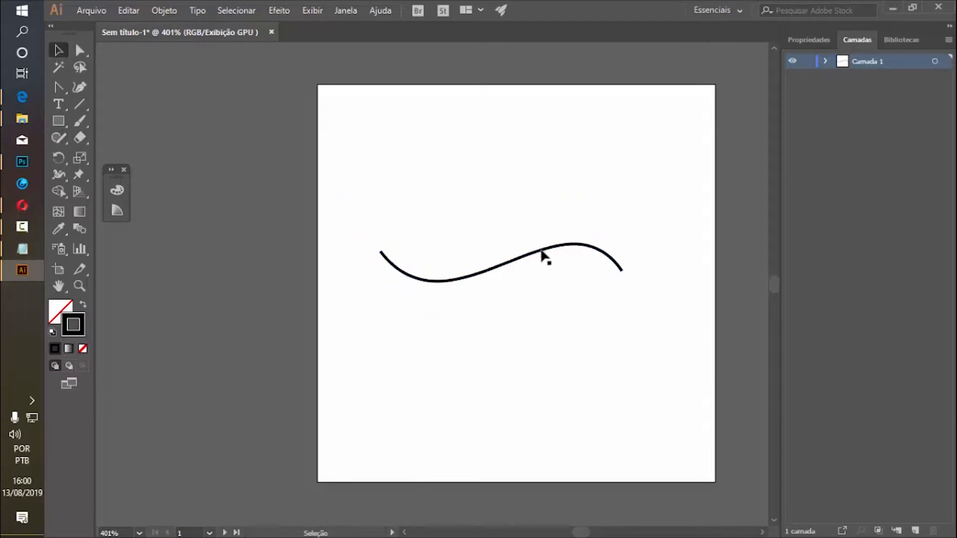
left_click(548, 258)
left_click_drag(562, 253, 447, 352)
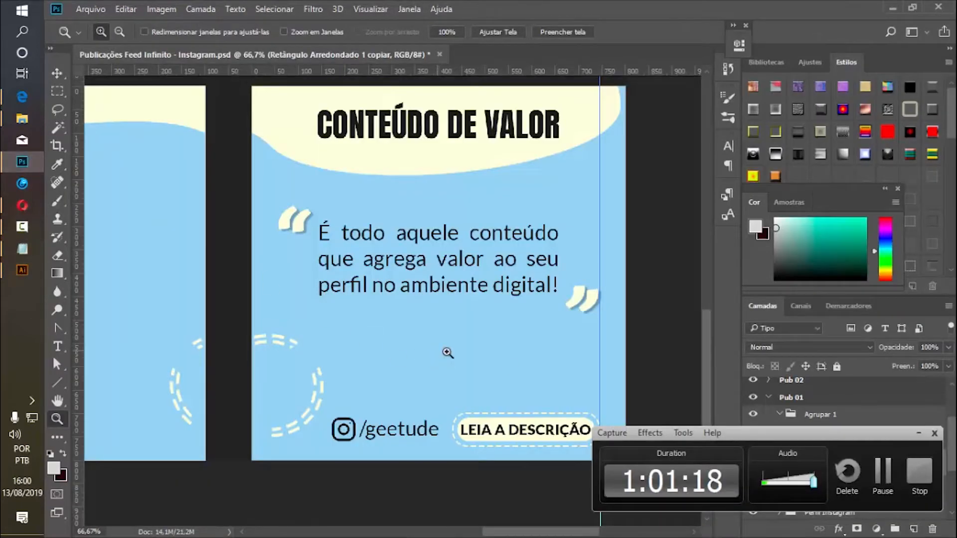
left_click(919, 432)
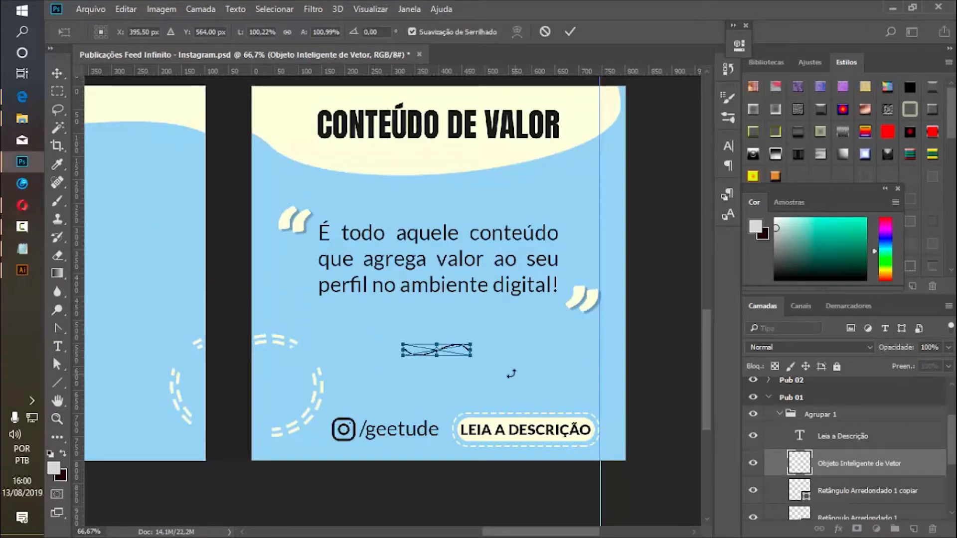
left_click_drag(472, 357, 520, 364)
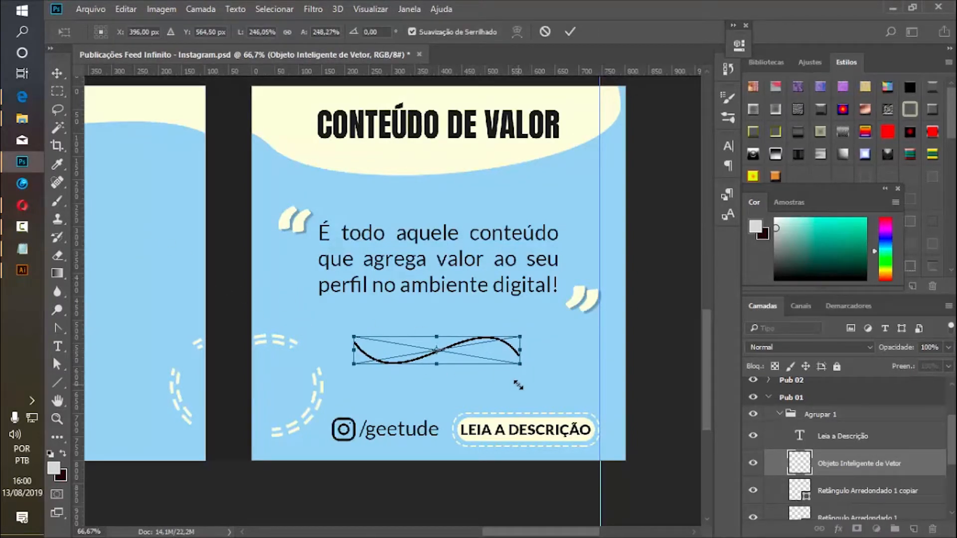
key("Return")
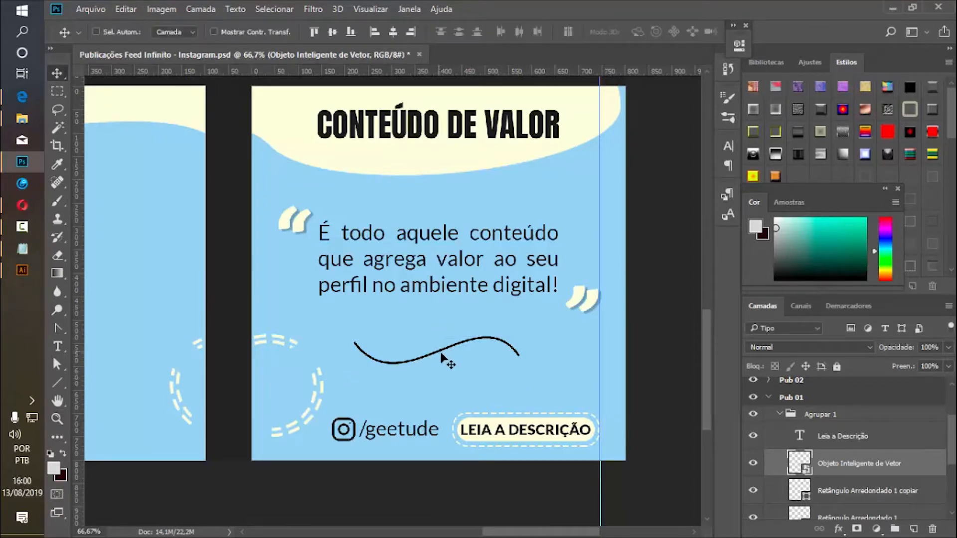
Shift the wavy line slightly right and stretch it horizontally to about 404.8% width.
mouse_move(442, 357)
left_mouse_down()
mouse_move(430, 368)
mouse_move(453, 355)
mouse_move(443, 357)
left_mouse_up()
key("ctrl+t")
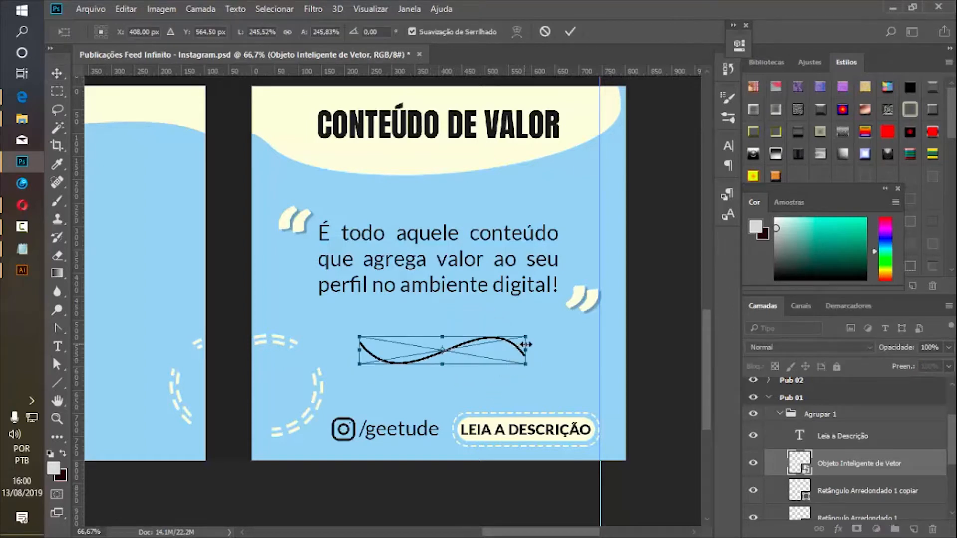
left_click_drag(525, 350, 605, 350)
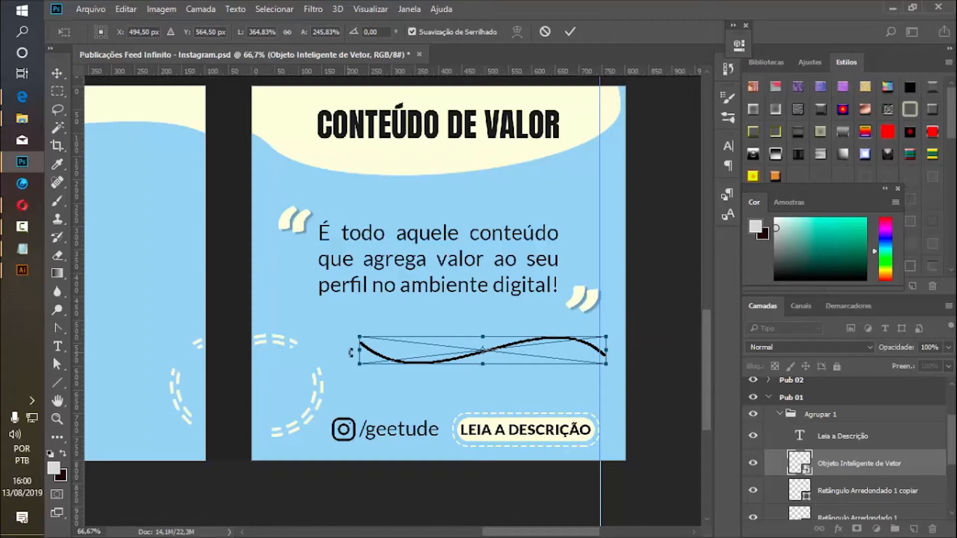
left_click_drag(350, 353, 330, 352)
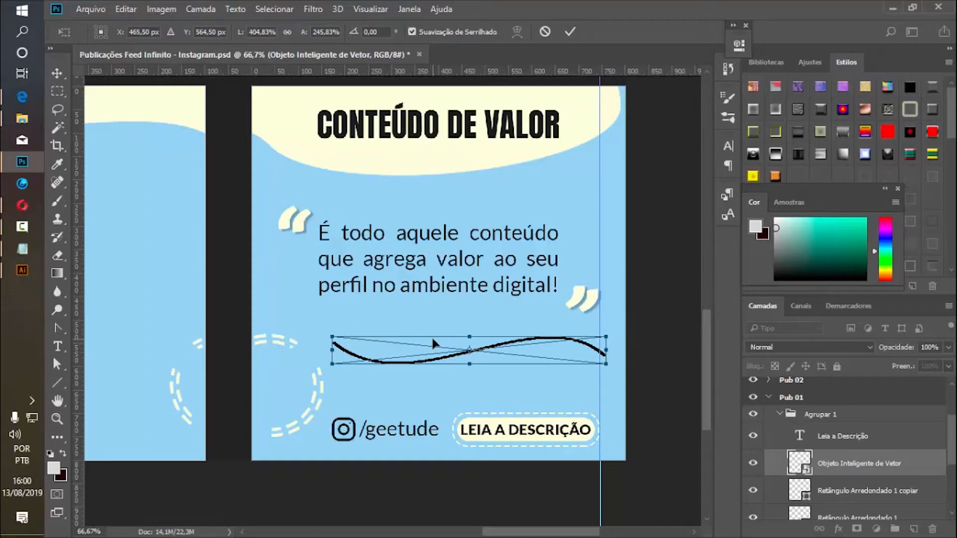
key("Return")
Move the wavy line slightly left and shrink it about its center to about 304.1% width and 183.3% height.
left_click_drag(512, 349, 497, 349)
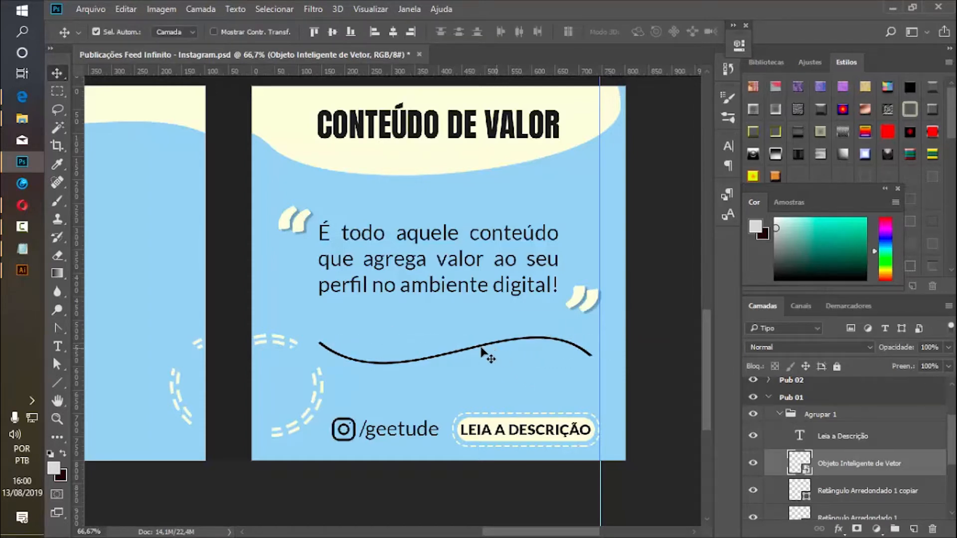
key("ctrl+t")
left_click_drag(319, 337, 353, 340)
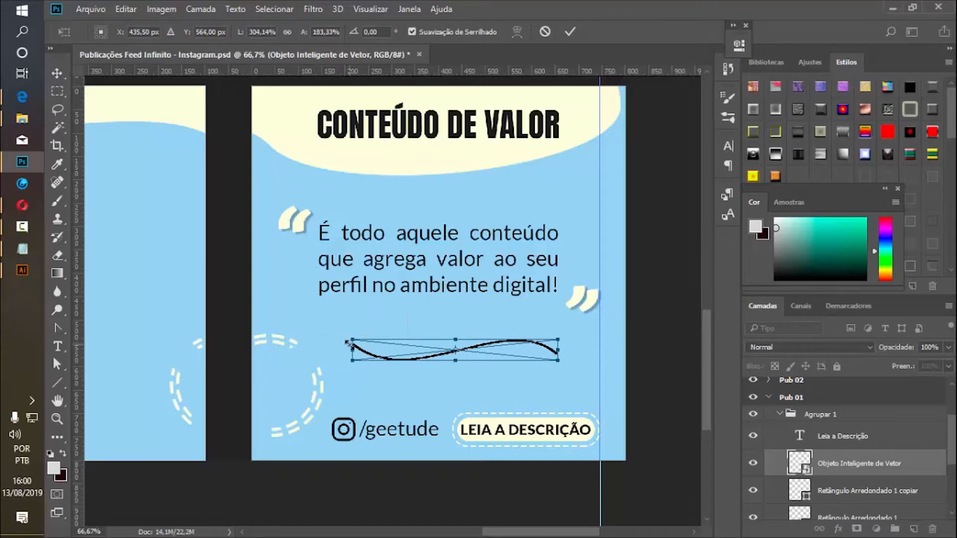
key("Return")
Duplicate the wavy line twice below the original at even spacing and group the three line layers.
left_click_drag(450, 353, 456, 376)
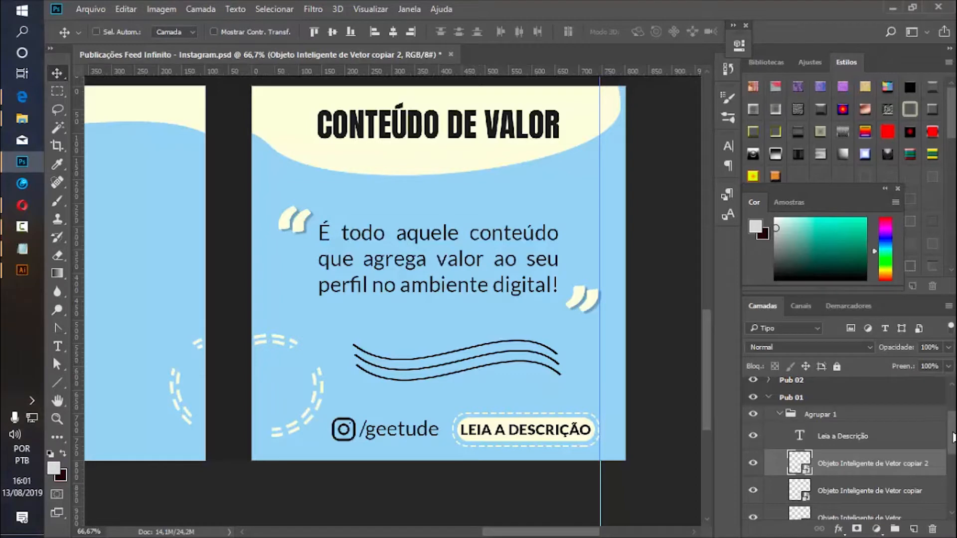
left_click_drag(951, 437, 952, 456)
left_click(891, 464, "shift")
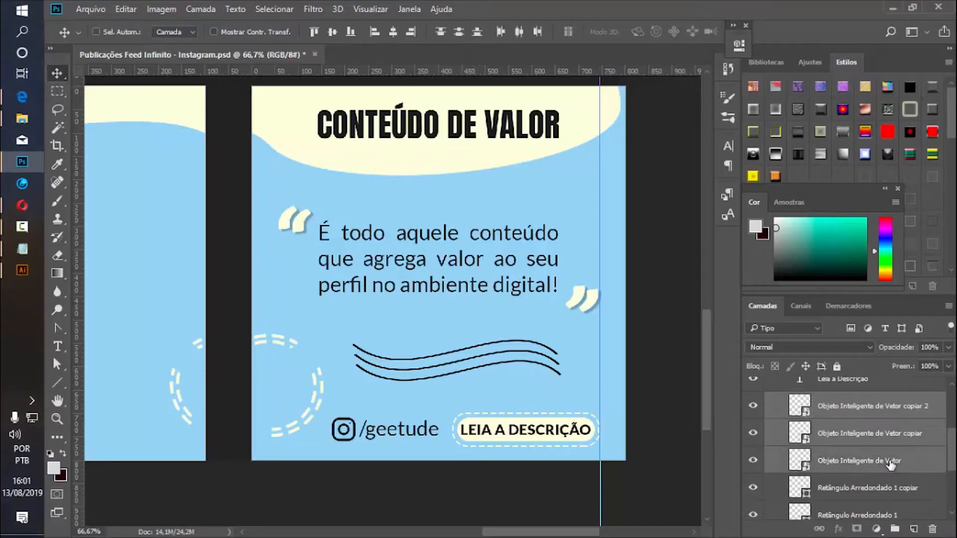
key("ctrl+g")
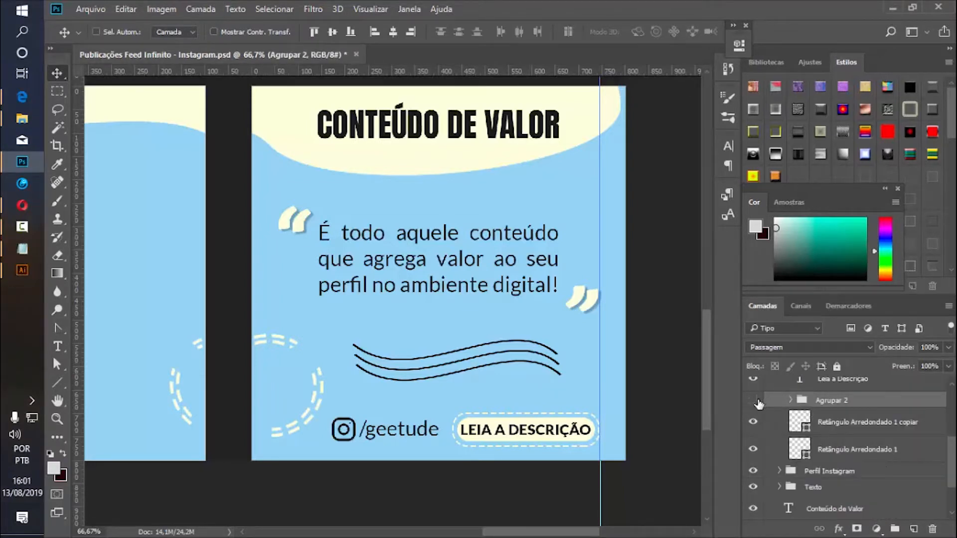
left_click(752, 400)
left_click(753, 399)
left_click_drag(463, 365, 465, 365)
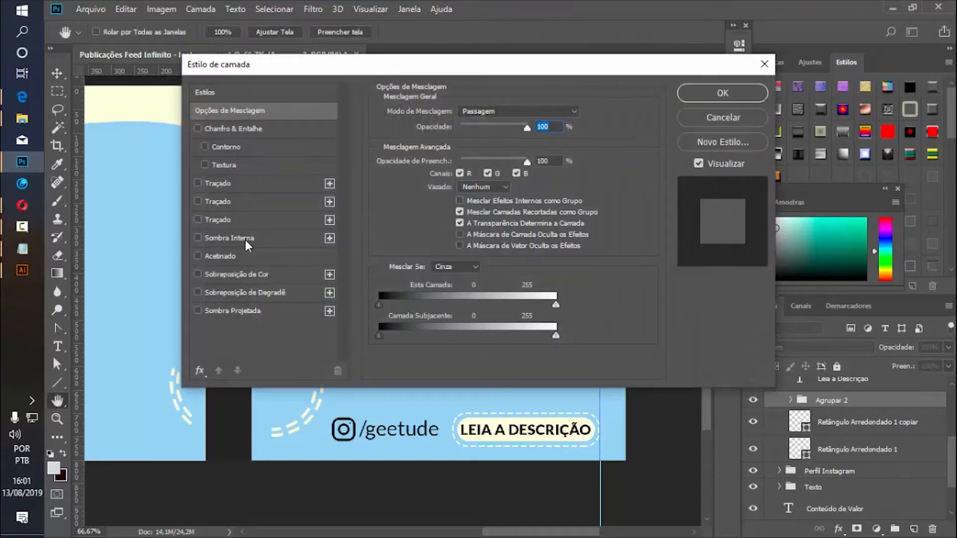
Apply a Color Overlay in cream #feffdb to the group of wavy lines.
left_click(264, 281)
left_click_drag(427, 71, 674, 117)
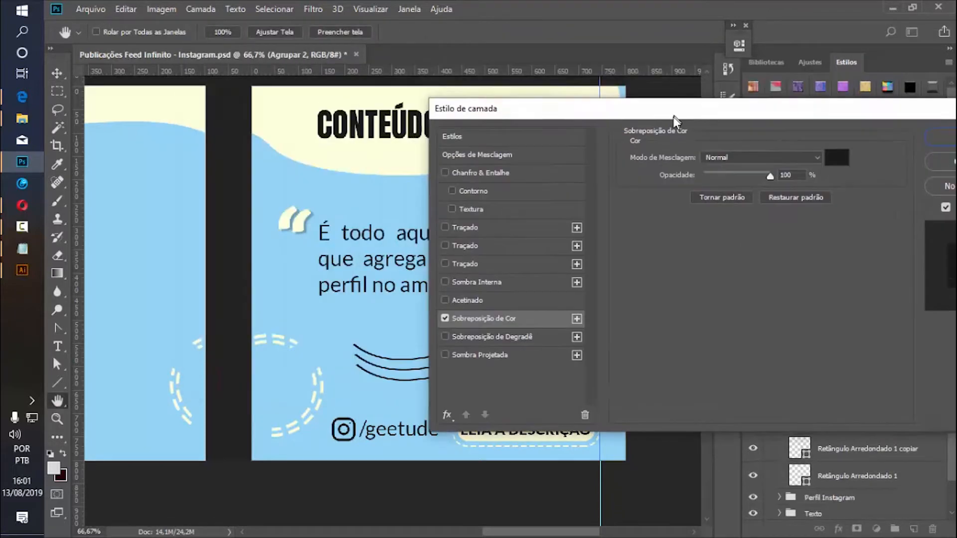
left_click(846, 172)
type("feffdb")
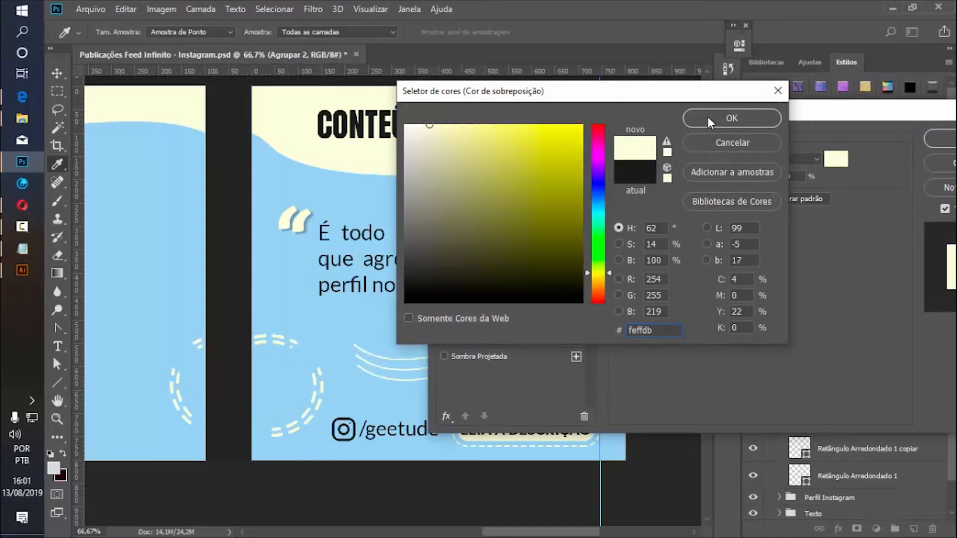
left_click(706, 114)
left_click(942, 138)
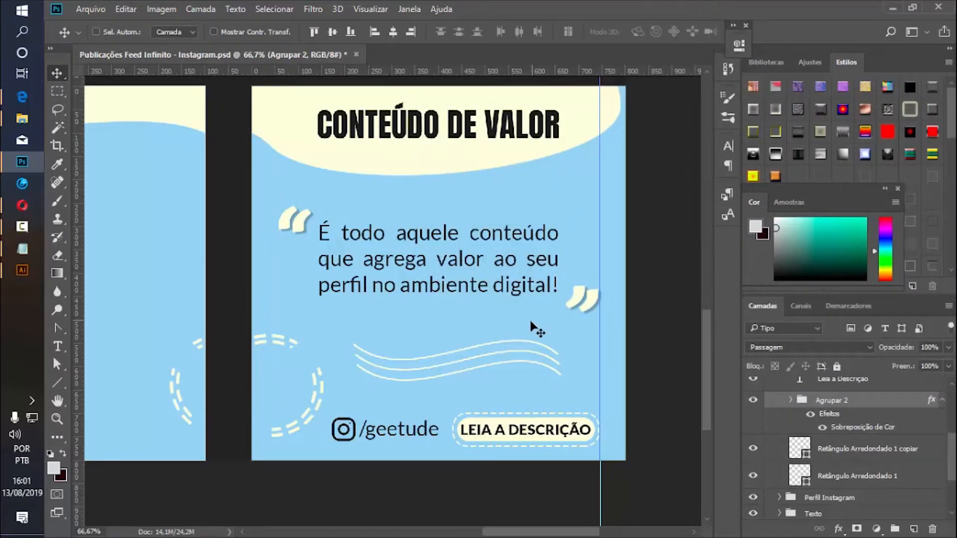
Nudge the group of wavy lines slightly and scale it down proportionally about its center.
left_click_drag(483, 357, 489, 354)
key("ctrl+t")
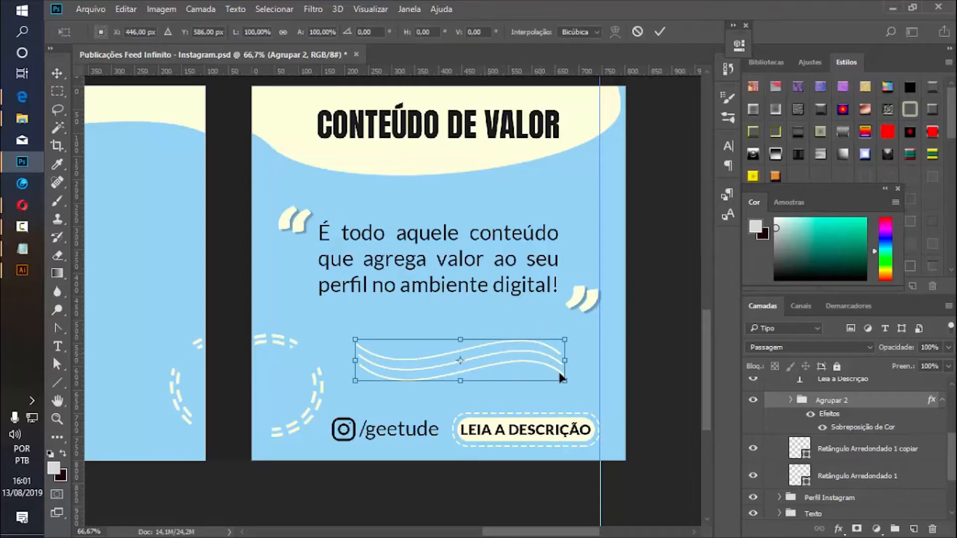
left_click_drag(564, 380, 513, 356)
key("Return")
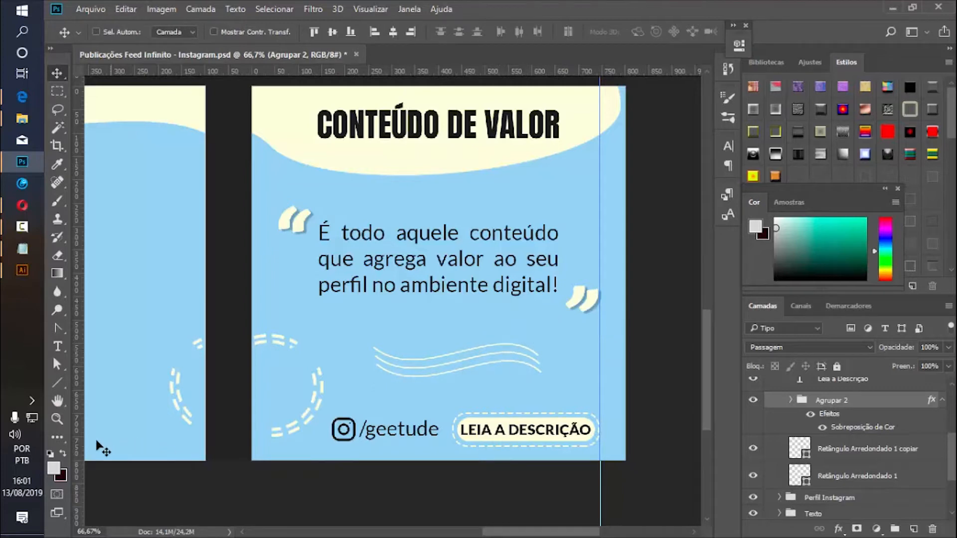
left_click(58, 418)
left_click(244, 268, "alt")
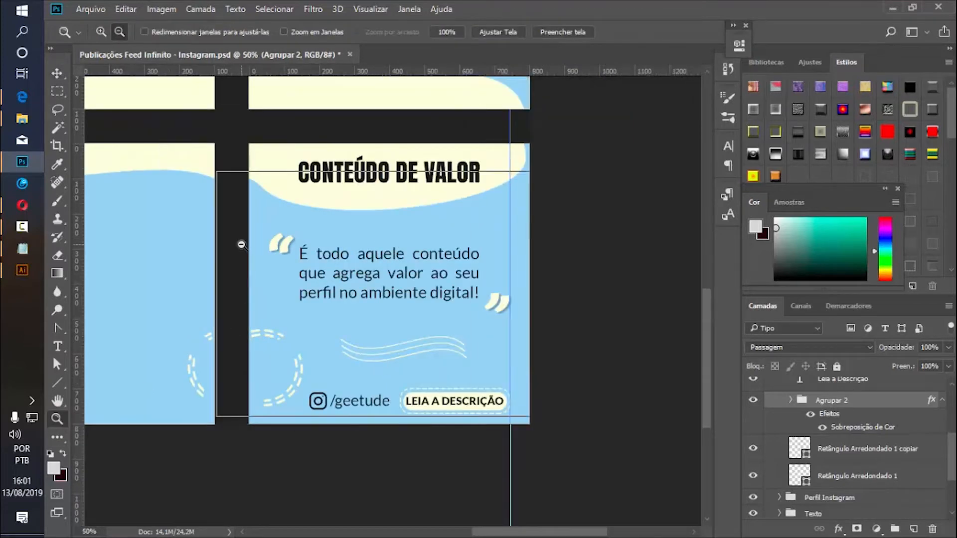
left_click(245, 268, "alt")
left_click_drag(529, 534, 488, 534)
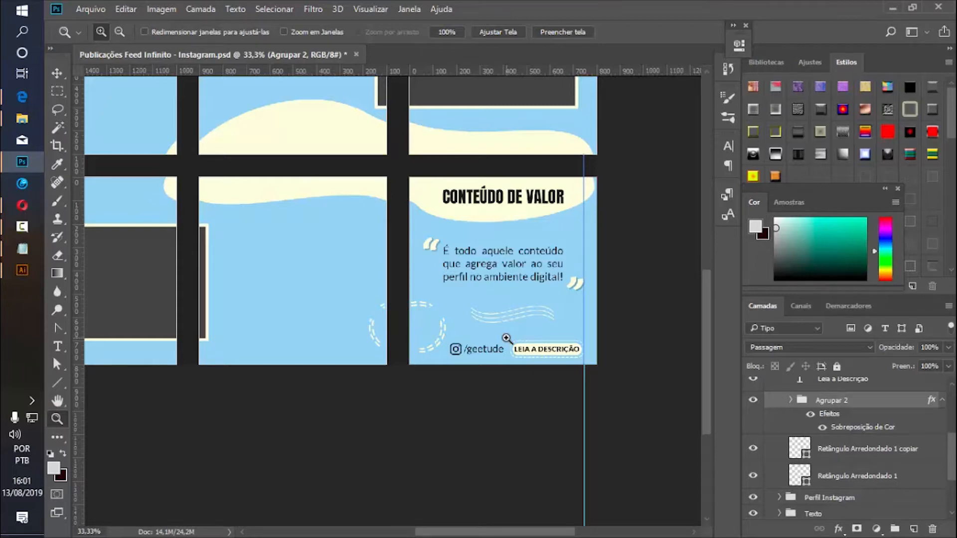
Switch to Illustrator, close the untitled document without saving it, and return to Photoshop.
left_click(22, 275)
left_click(271, 33)
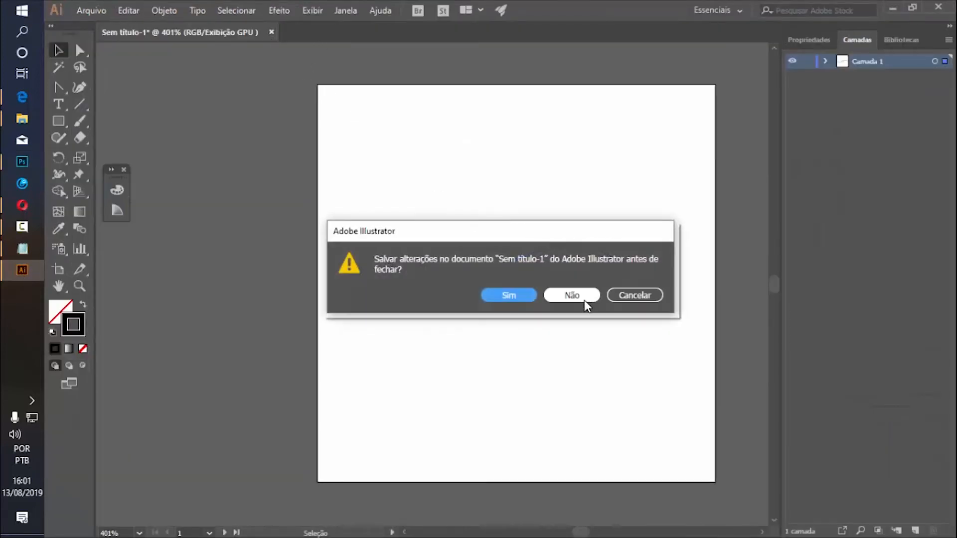
left_click(578, 294)
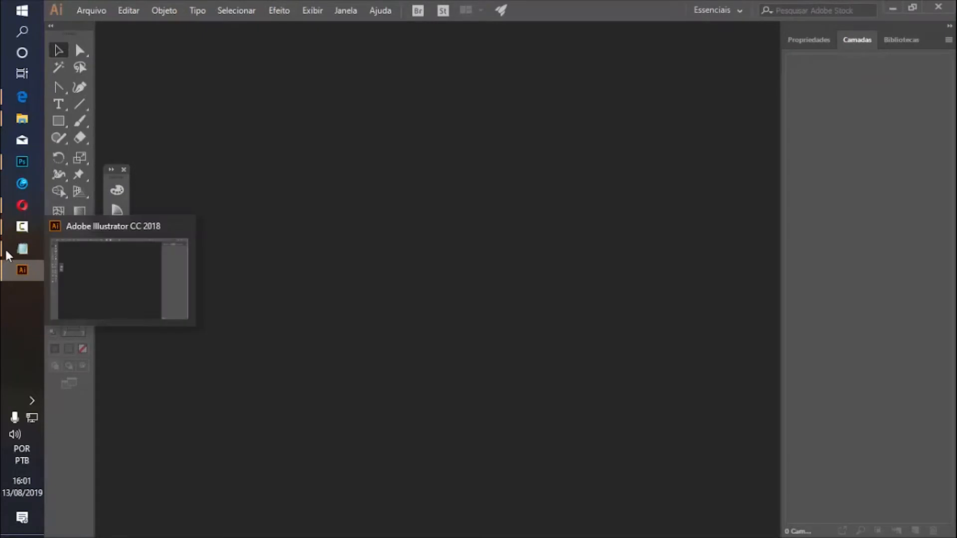
left_click(21, 163)
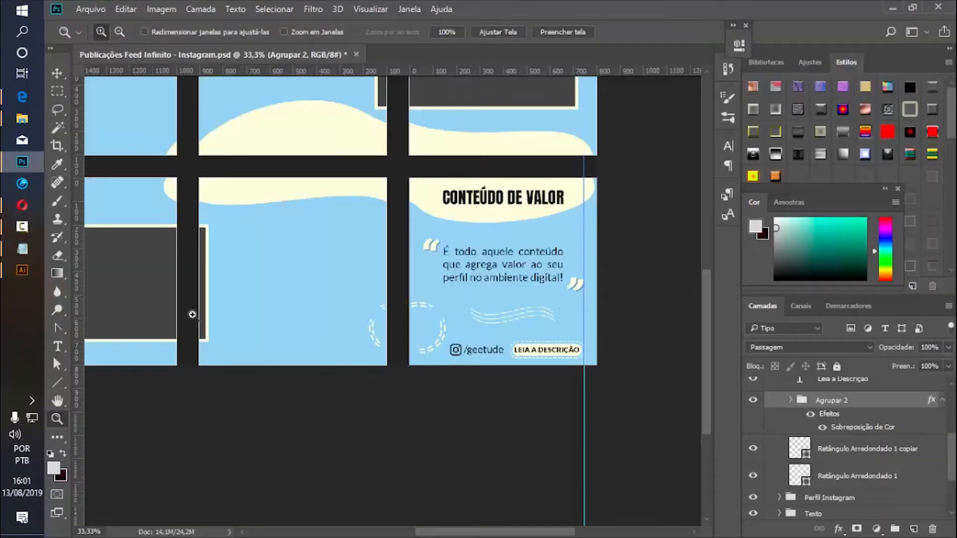
Collapse the Pub 01 artboard's contents in the layer list.
left_click_drag(473, 532, 451, 533)
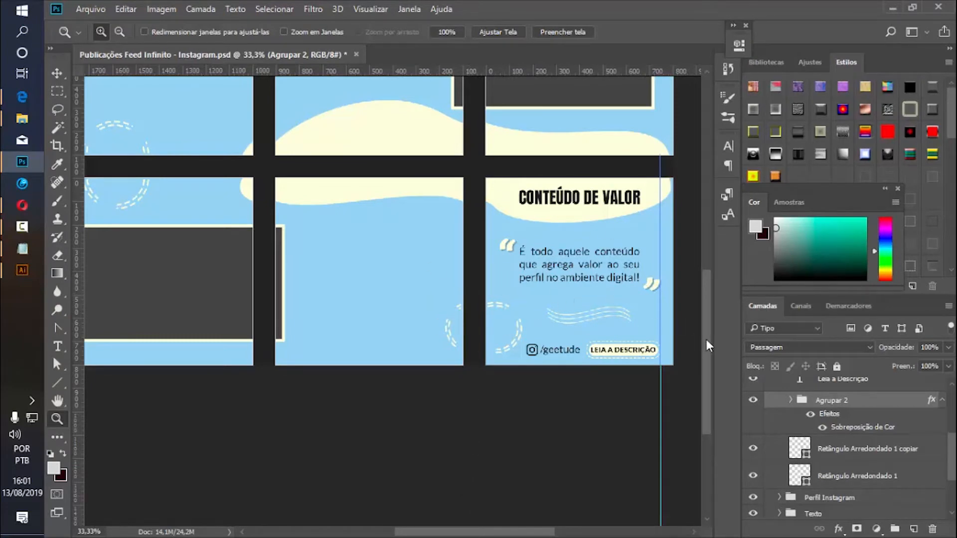
left_click_drag(707, 336, 702, 303)
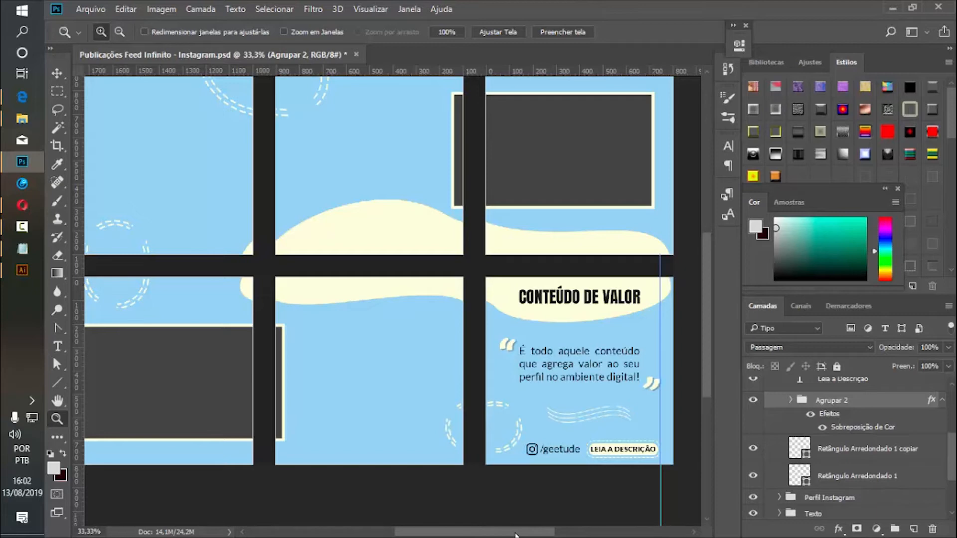
left_click_drag(515, 535, 507, 534)
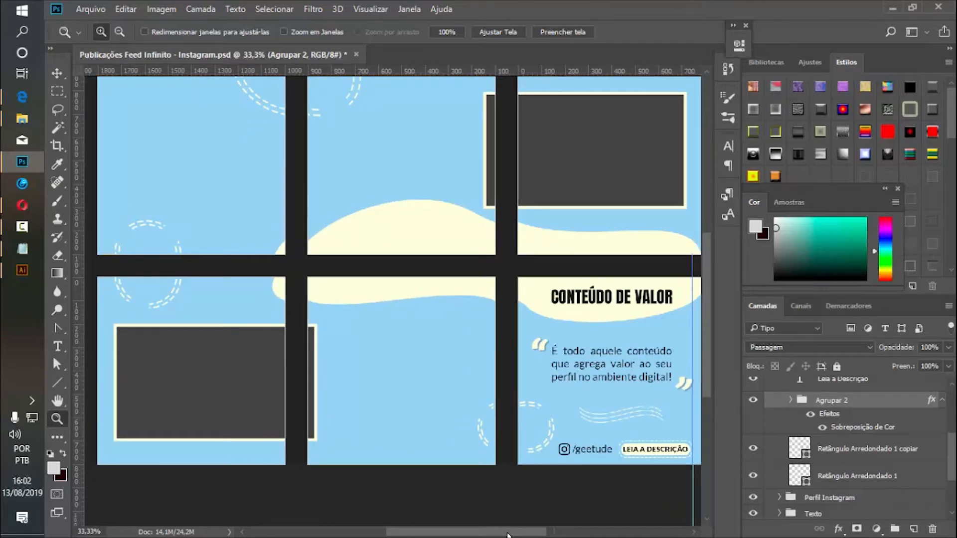
left_click_drag(508, 534, 484, 533)
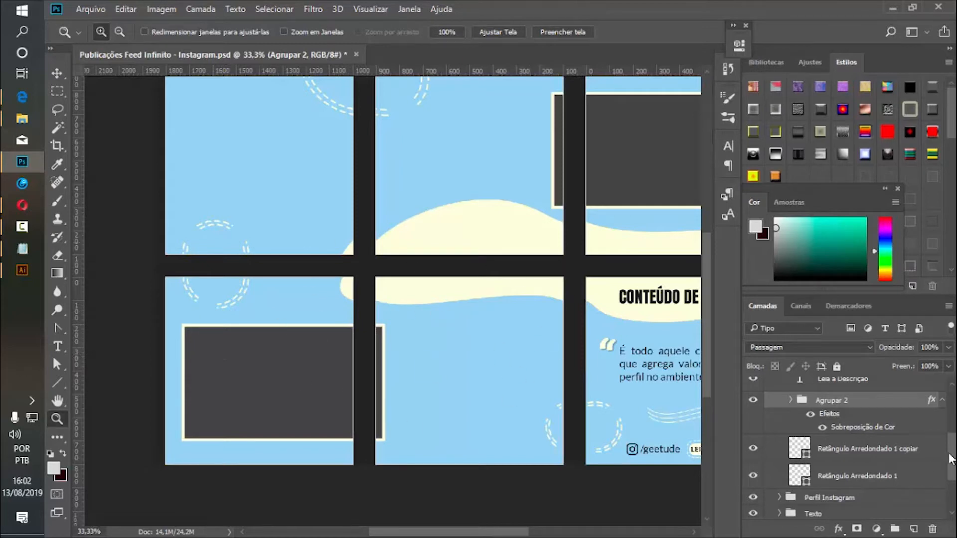
scroll(909, 414, "up", 3)
left_click(769, 474)
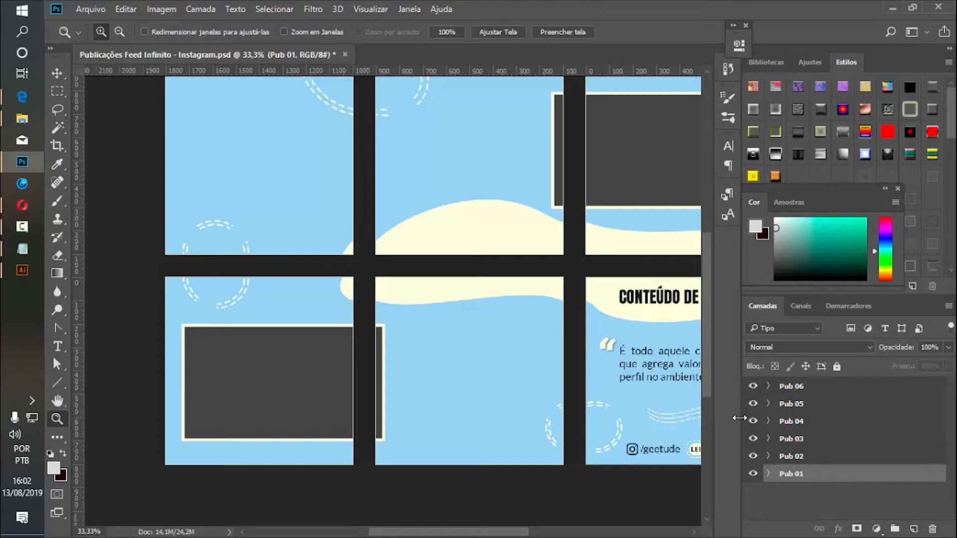
key("Tab")
key("Tab")
key("Tab")
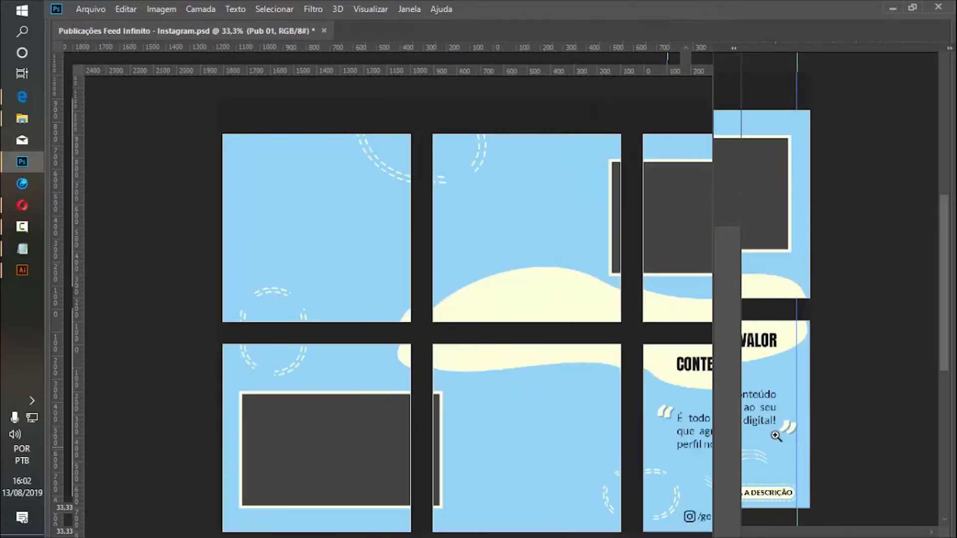
key("Tab")
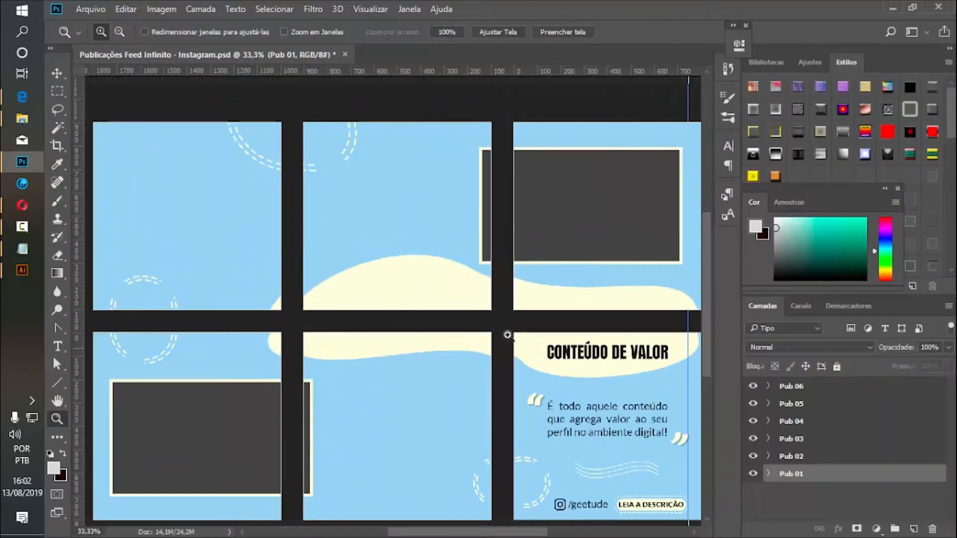
left_click(912, 7)
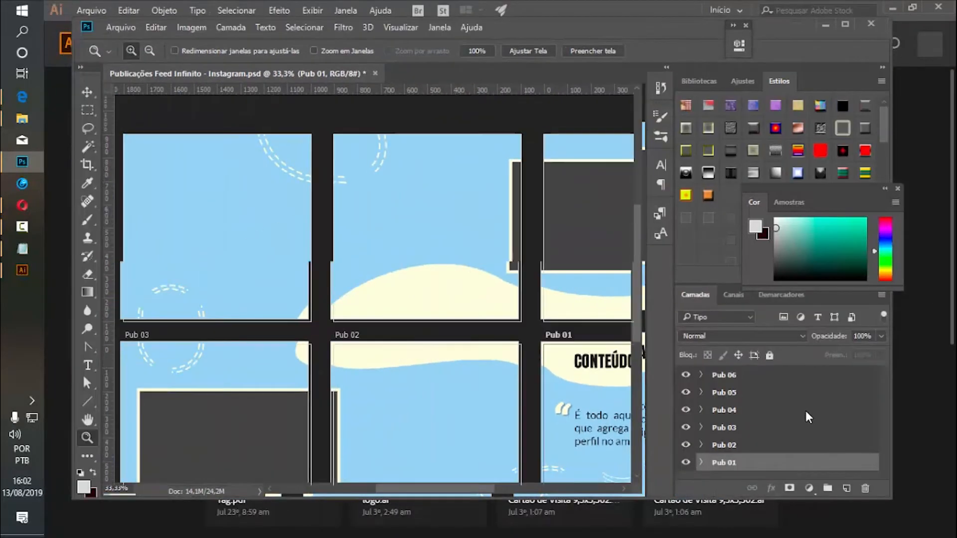
left_click_drag(641, 308, 642, 322)
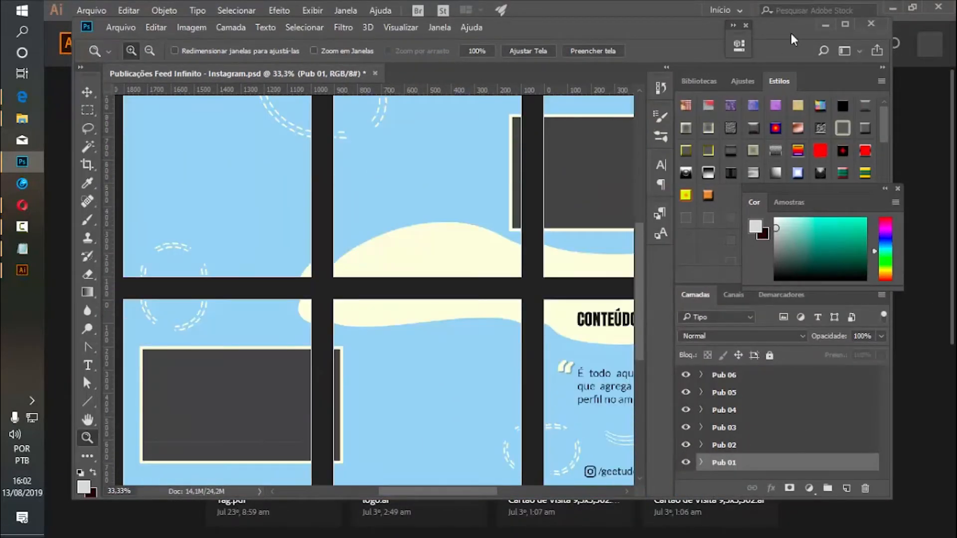
left_click(844, 24)
Close Illustrator and return to the feed document in Photoshop.
mouse_move(22, 270)
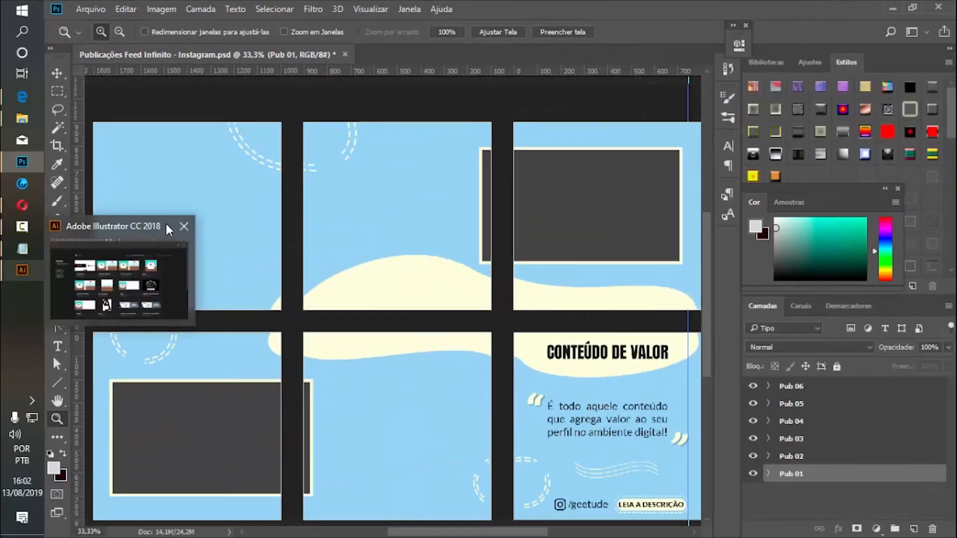
left_click(167, 226)
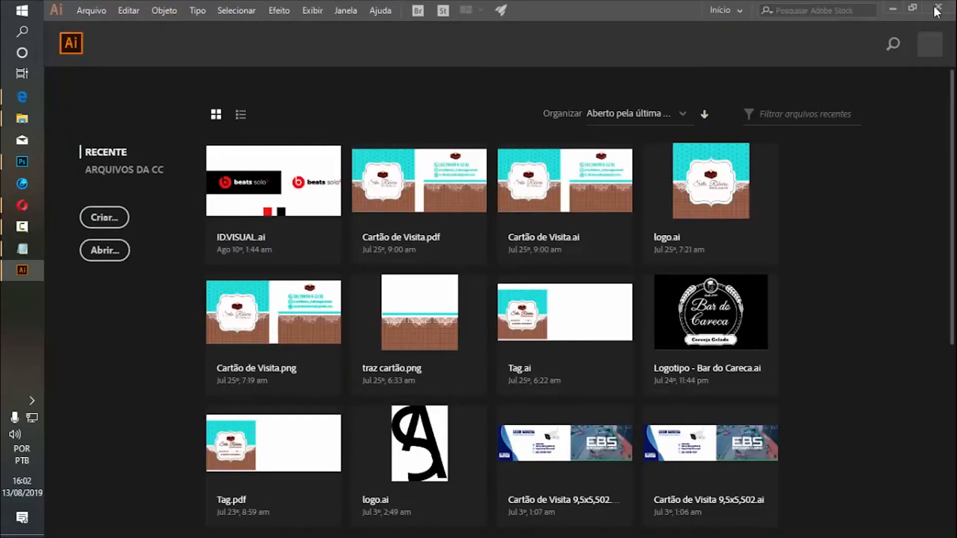
mouse_move(22, 270)
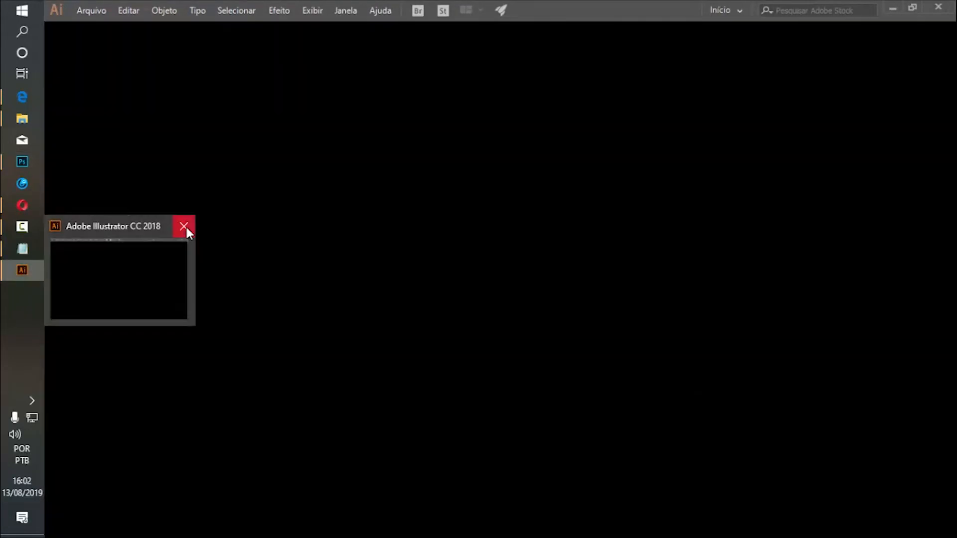
left_click(185, 225)
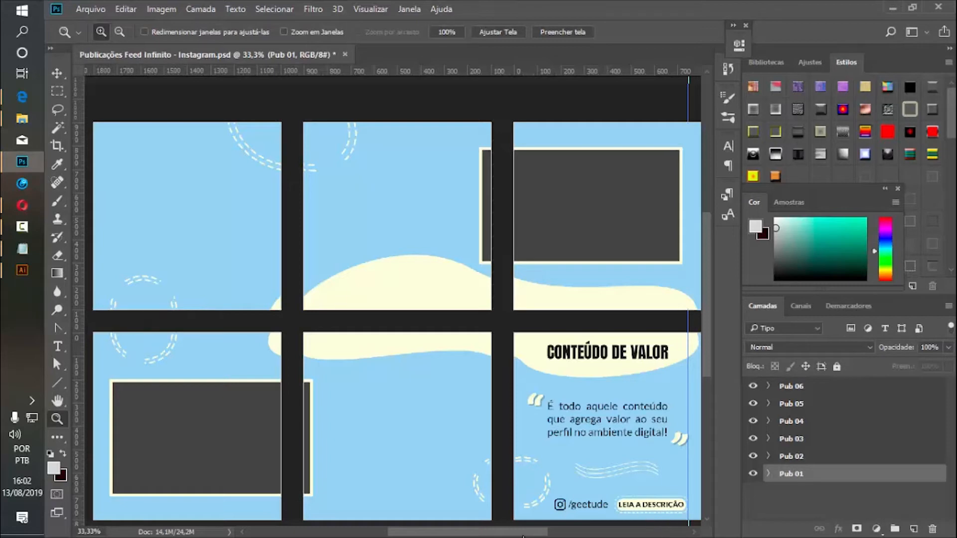
Select the Camada 4 background layer of the Pub 03 artboard and add a new empty layer above it.
left_click_drag(524, 533, 478, 535)
scroll(712, 339, "down", 2)
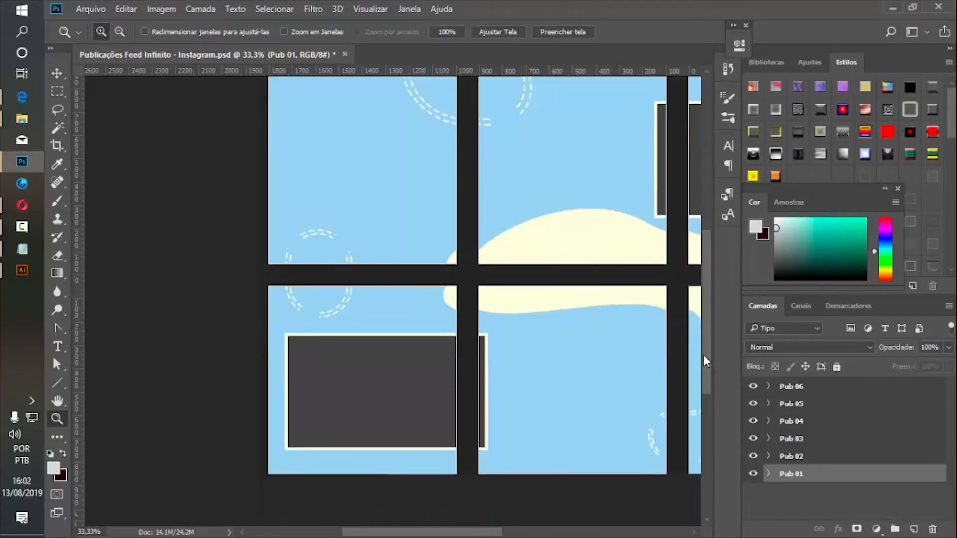
left_click(803, 437)
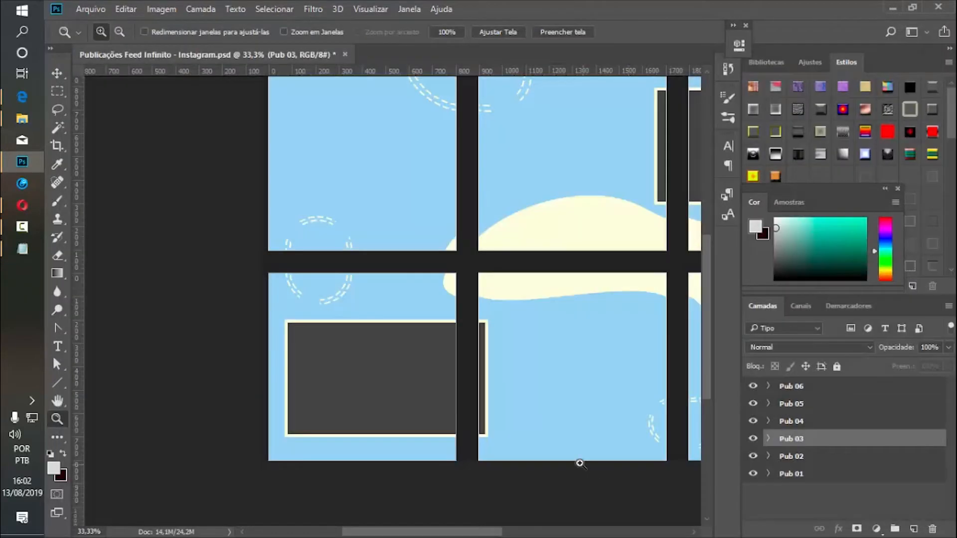
key("v")
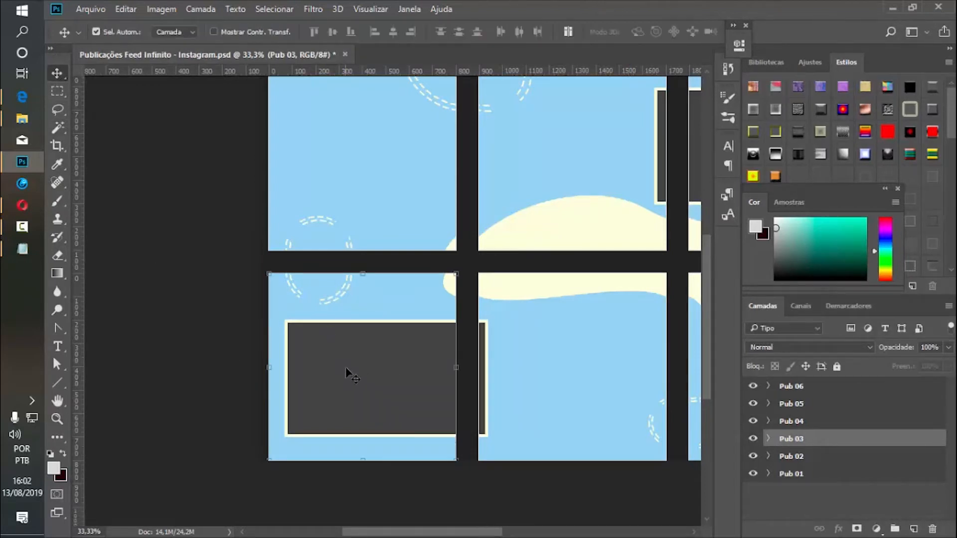
left_click(346, 367, "ctrl")
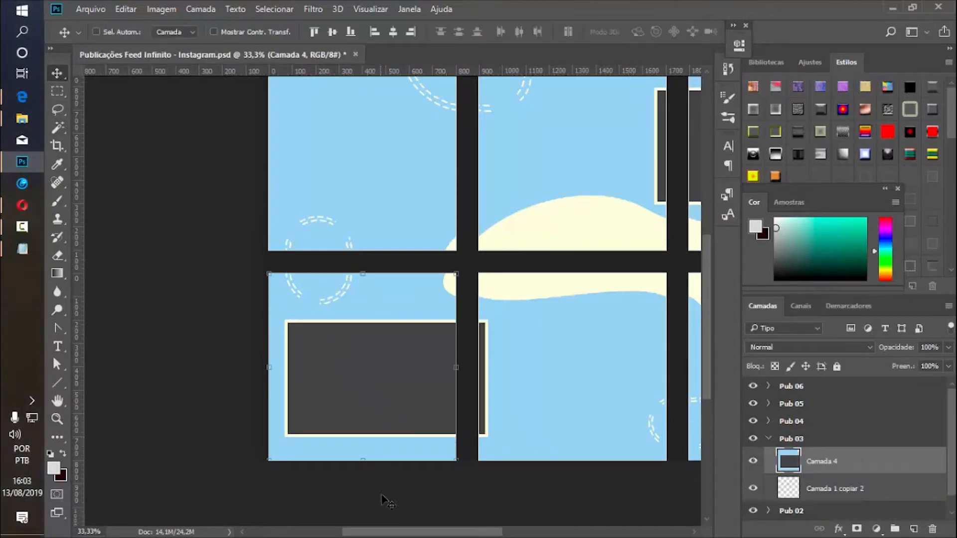
scroll(514, 485, "down", 2)
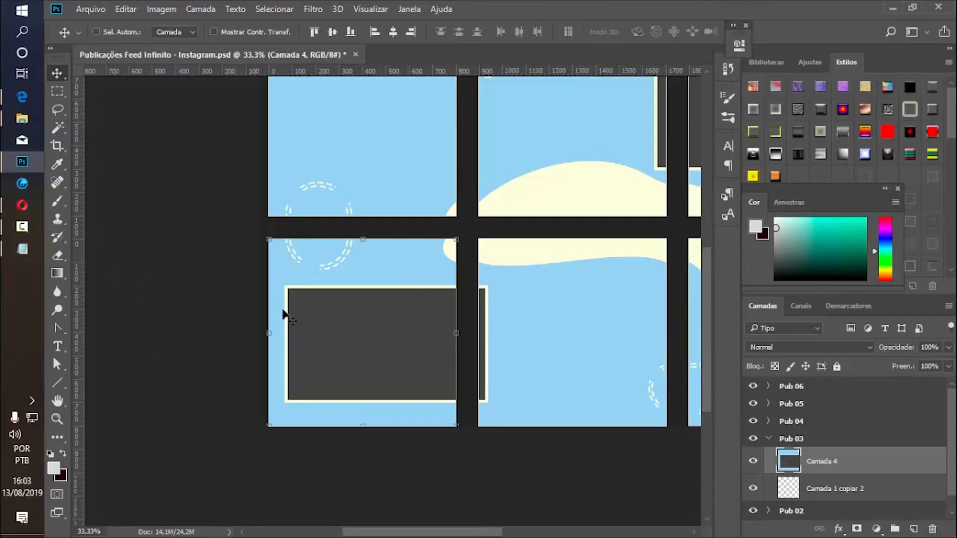
left_click(913, 528)
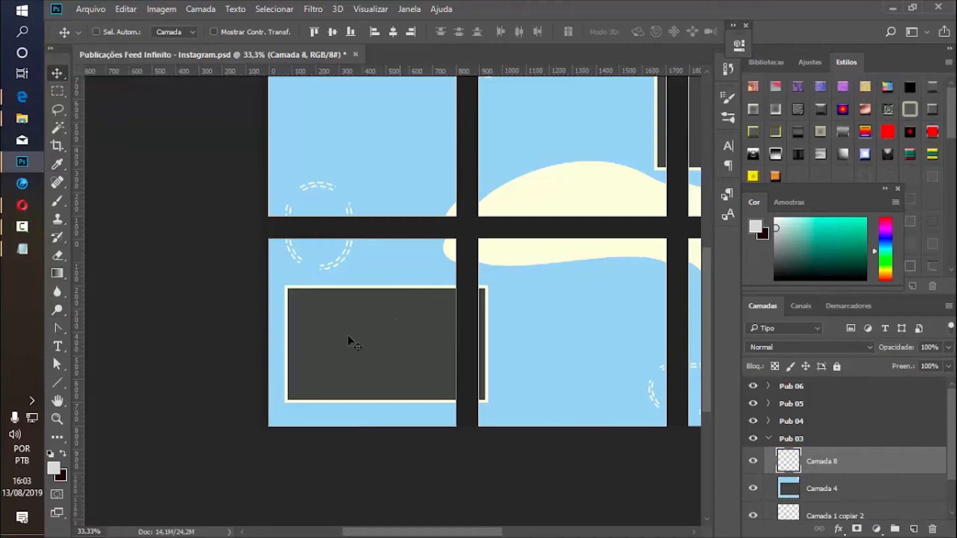
Select the dark rectangle of Pub 03 on Camada 4 with the Magic Wand and fill it with the background color on the new layer.
left_click(56, 89)
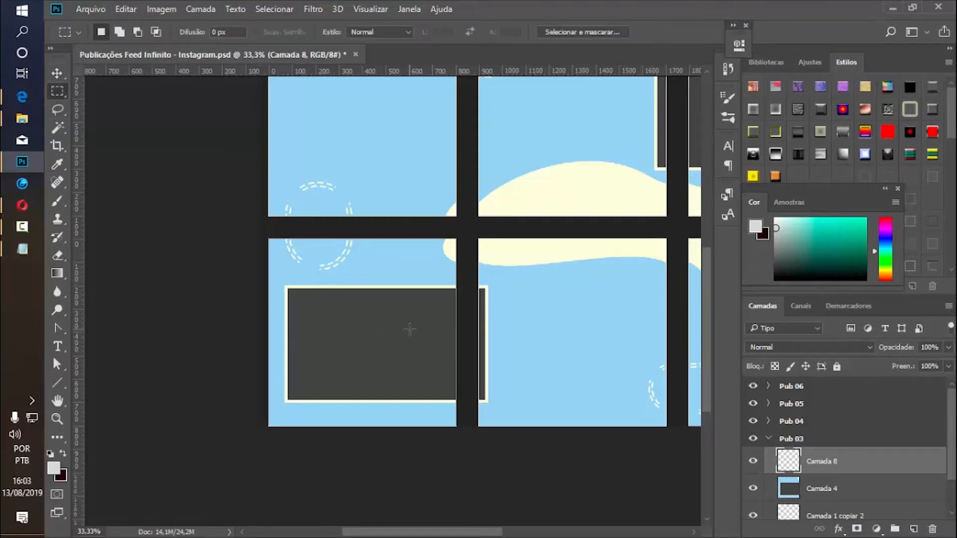
left_click(62, 128)
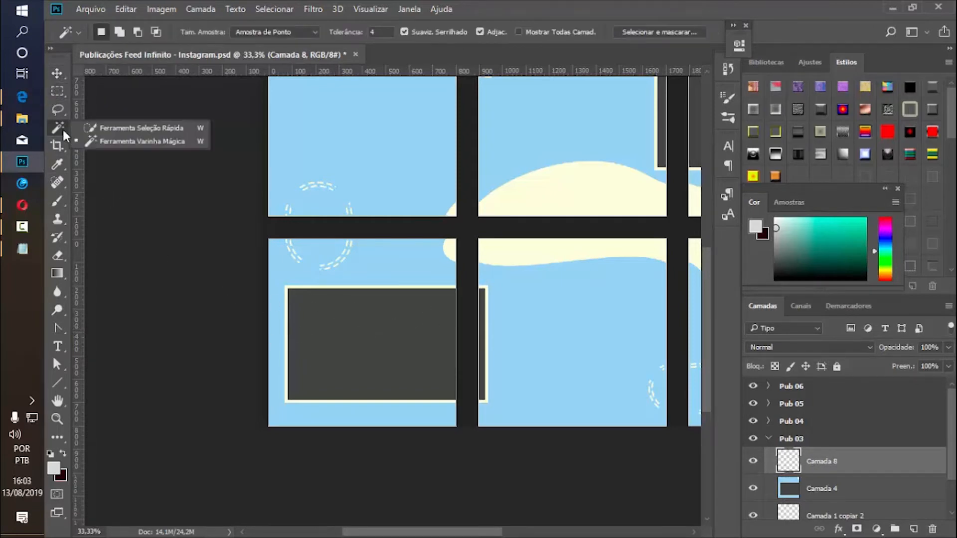
left_click(114, 141)
left_click(381, 318)
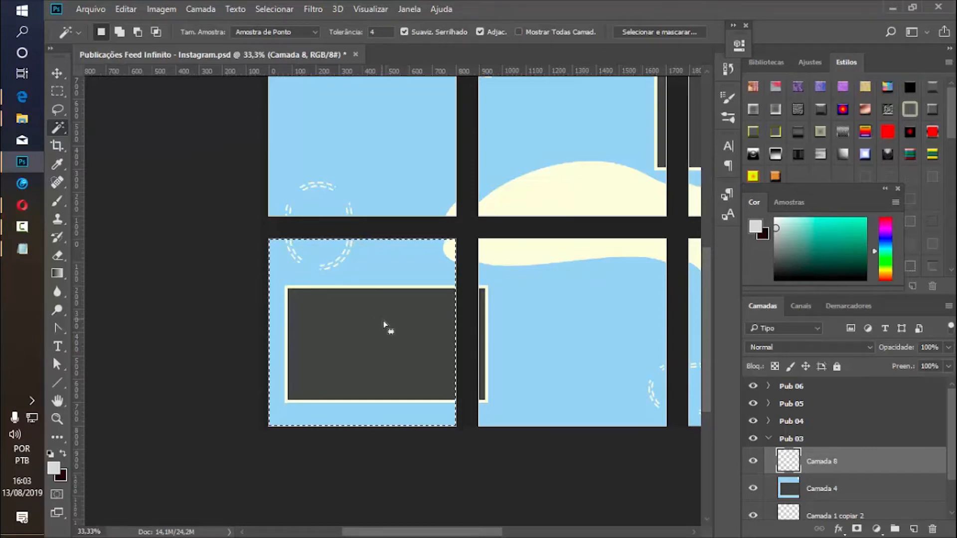
left_click(833, 490)
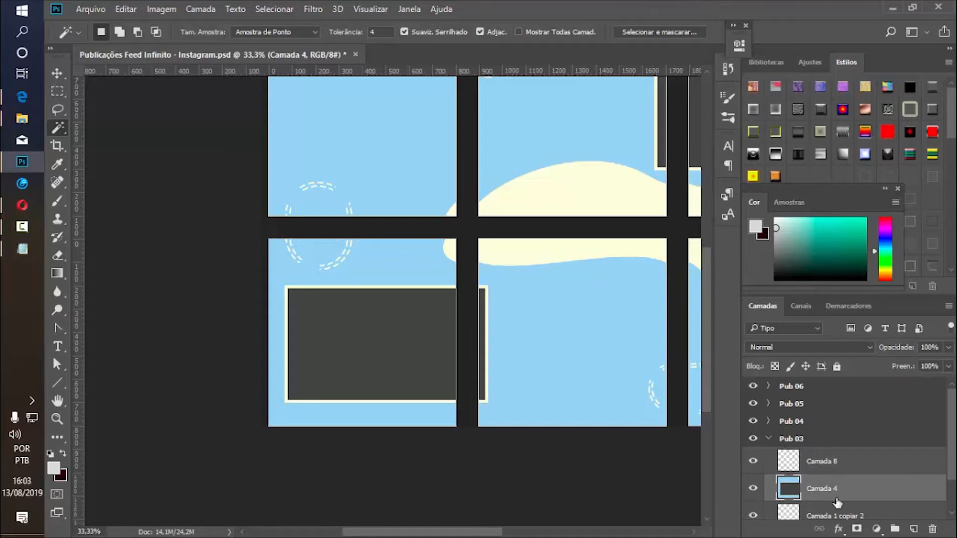
left_click(356, 345)
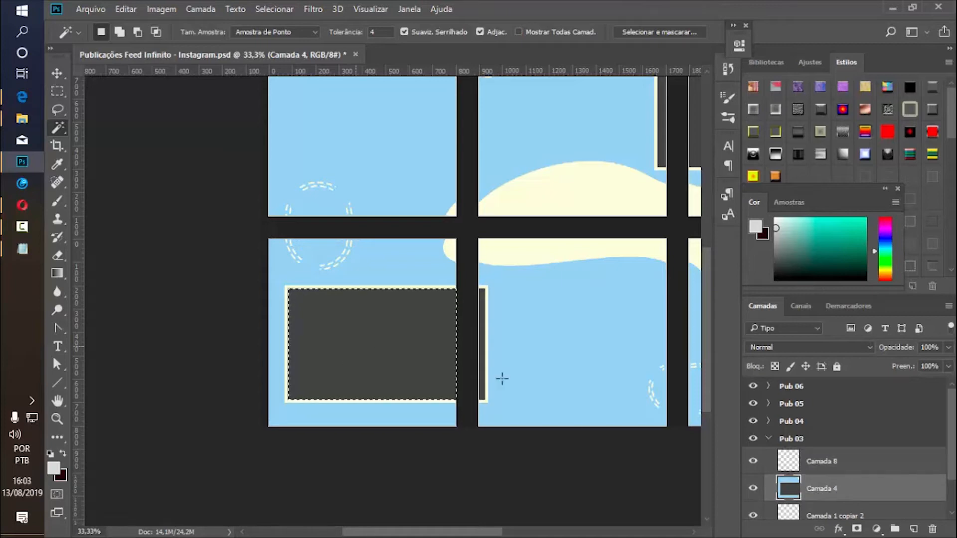
left_click(843, 461)
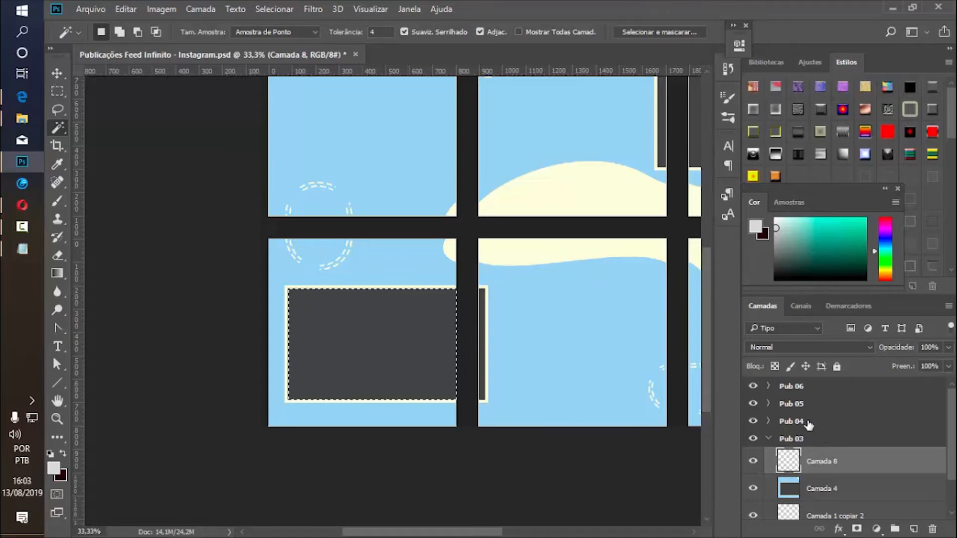
key("ctrl+BackSpace")
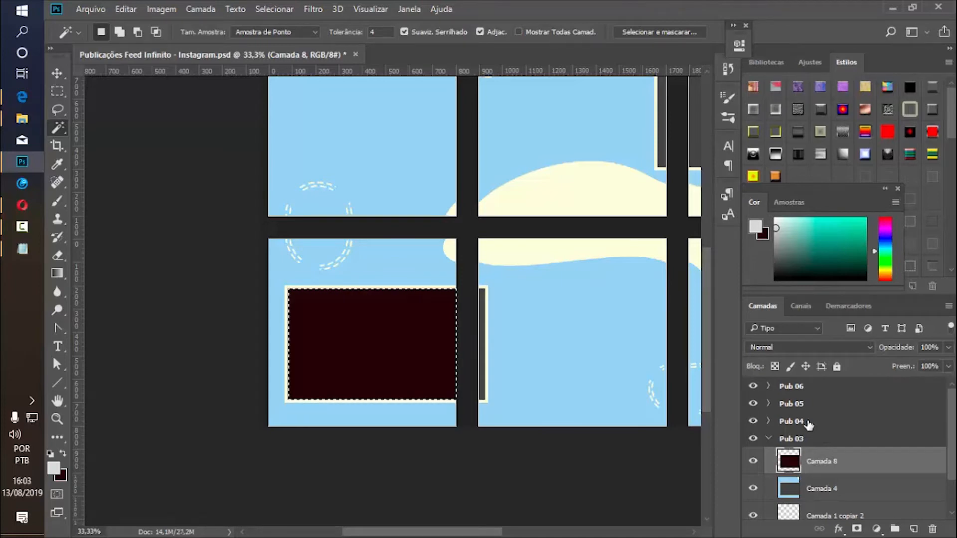
Set the foreground color to red ff0000, fill the selected rectangle of Pub 03 with it, and clear the selection.
left_click(50, 454)
left_click(54, 468)
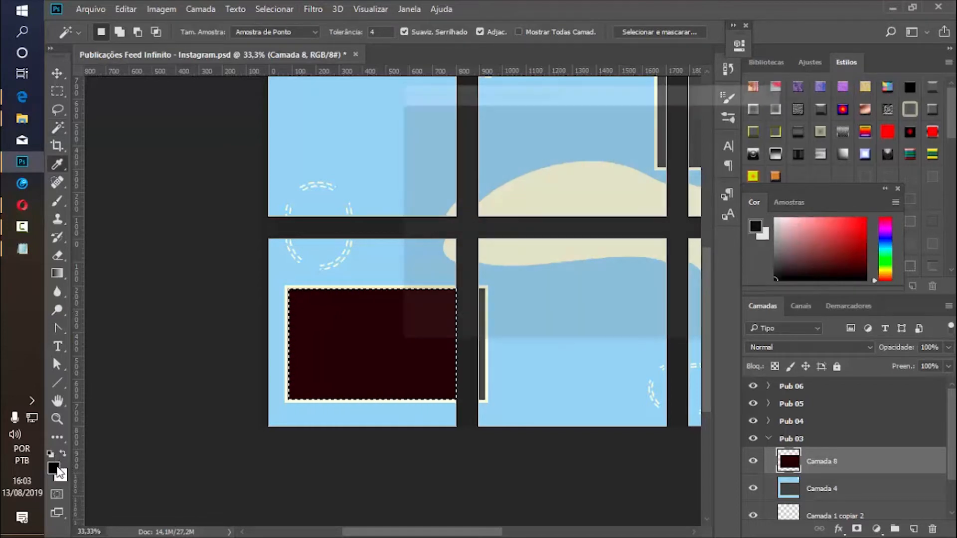
left_click_drag(578, 257, 604, 92)
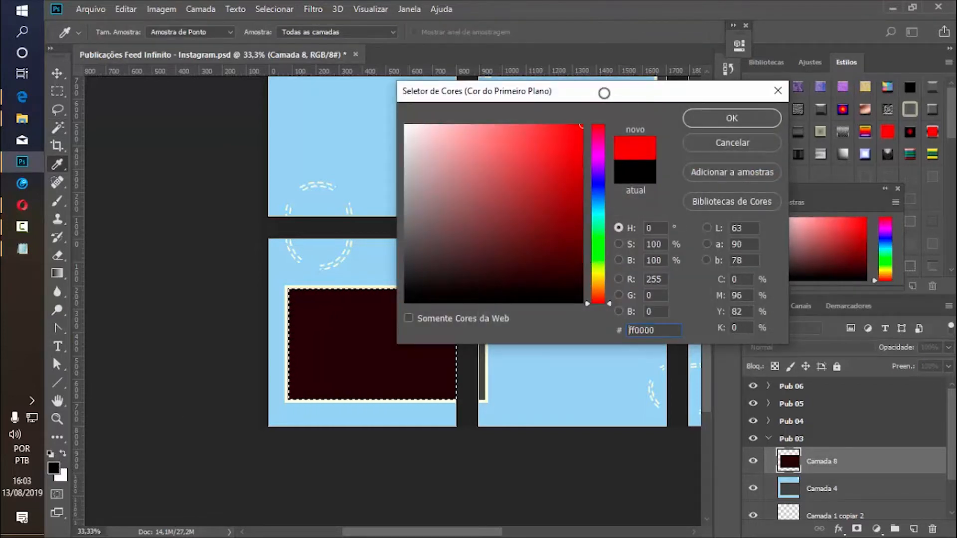
left_click(735, 113)
key("ctrl+BackSpace")
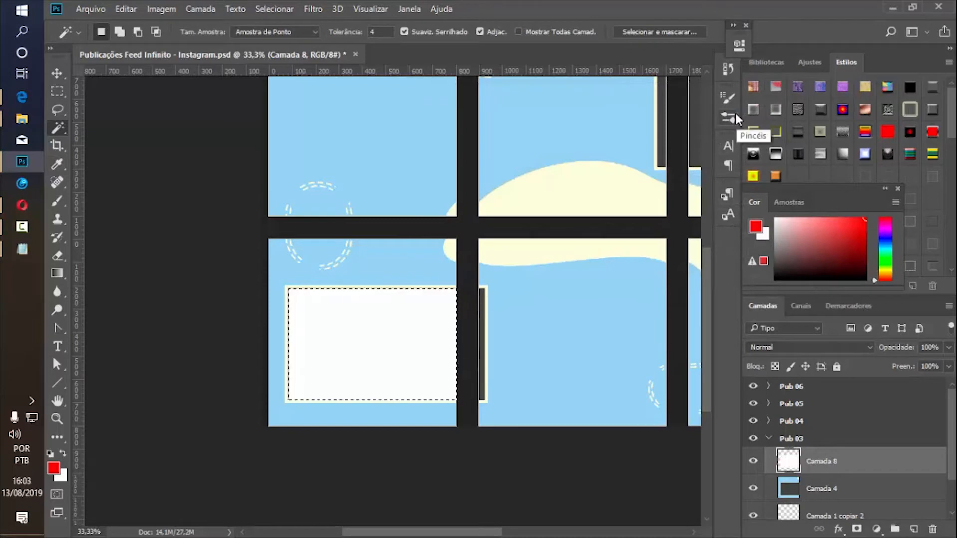
key("alt+BackSpace")
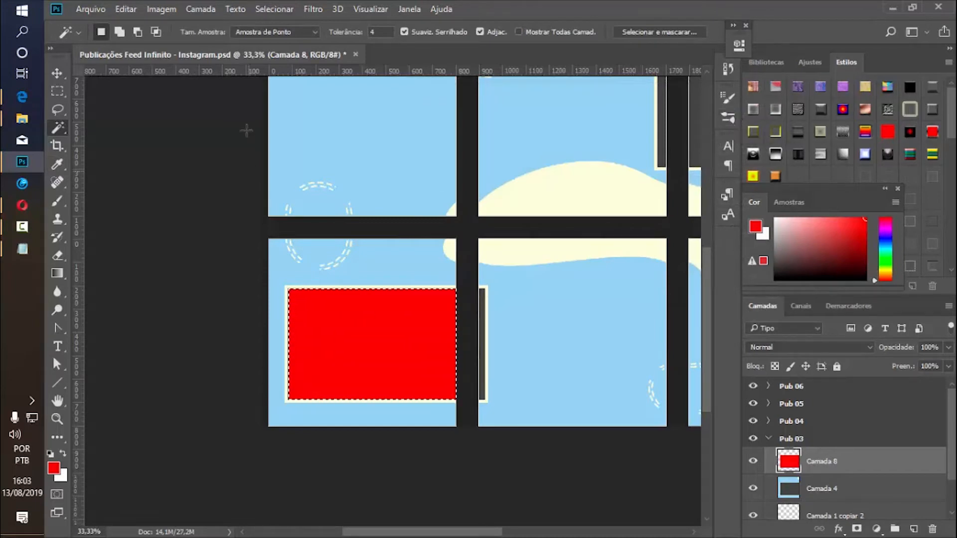
left_click(59, 91)
left_click(230, 199)
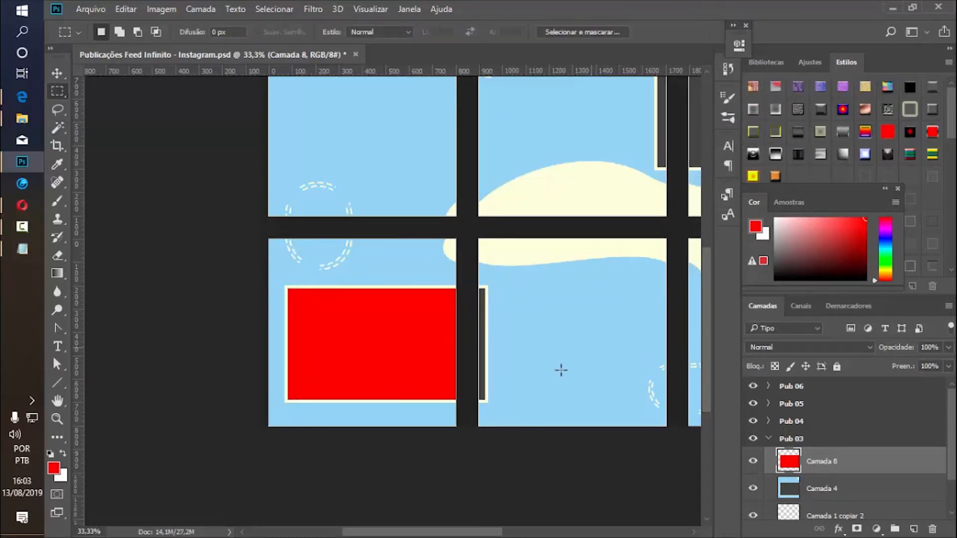
Rename the red rectangle's layer in Pub 03 to Mascara.
key("z")
left_click(402, 342)
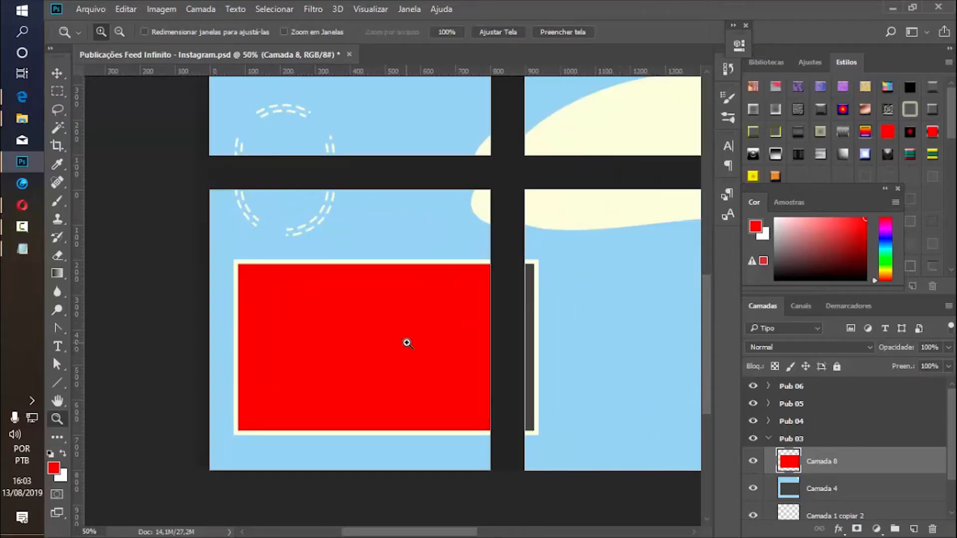
left_click(409, 343)
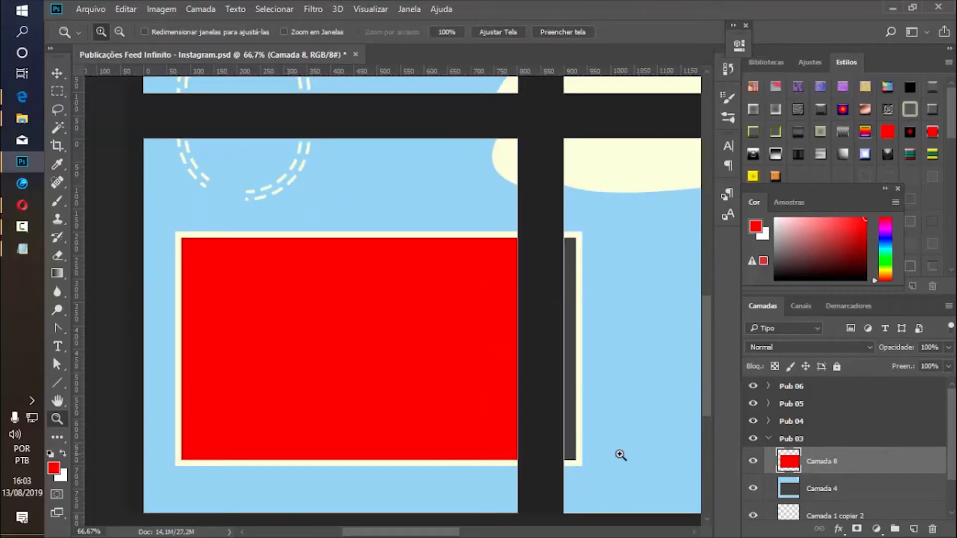
left_click(777, 440)
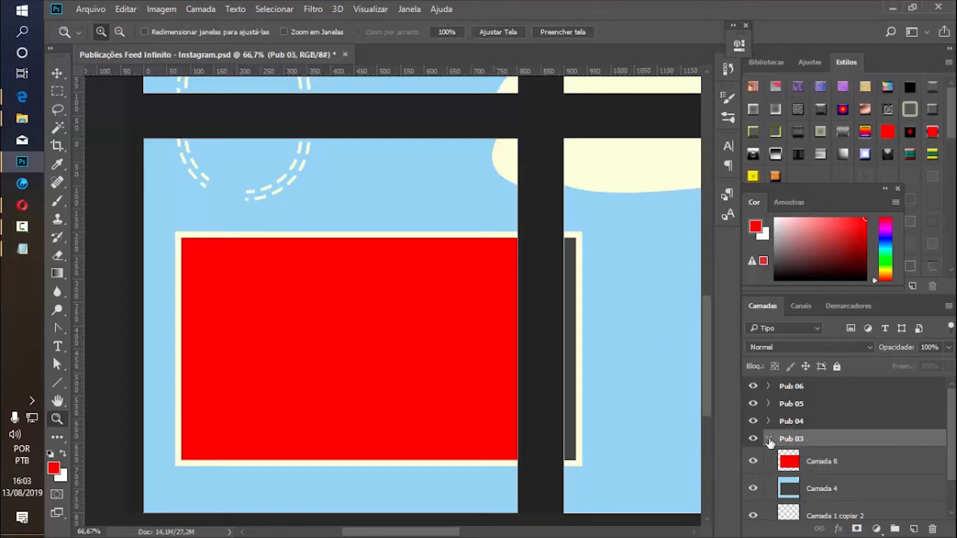
double_click(831, 463)
type("mASCA")
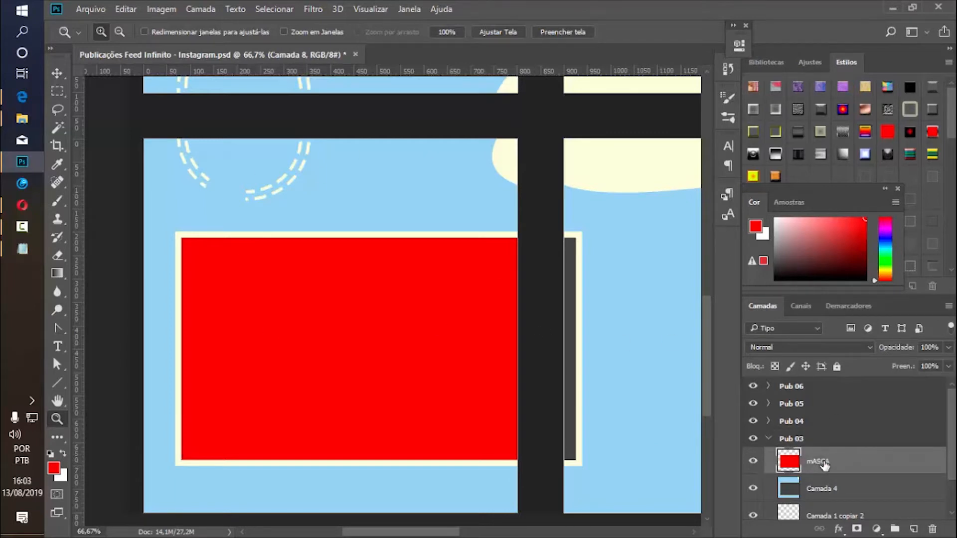
key("Return")
double_click(823, 459)
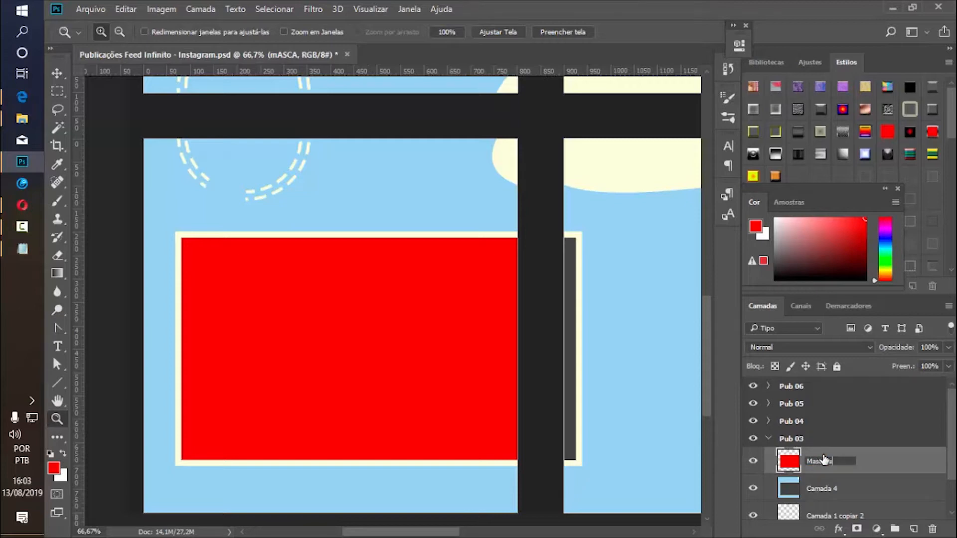
type("Mascara")
key("Return")
Select the narrow dark strip of the picture frame on Camada 3 of Pub 02 with the Magic Wand.
left_click(777, 421)
left_click(768, 438)
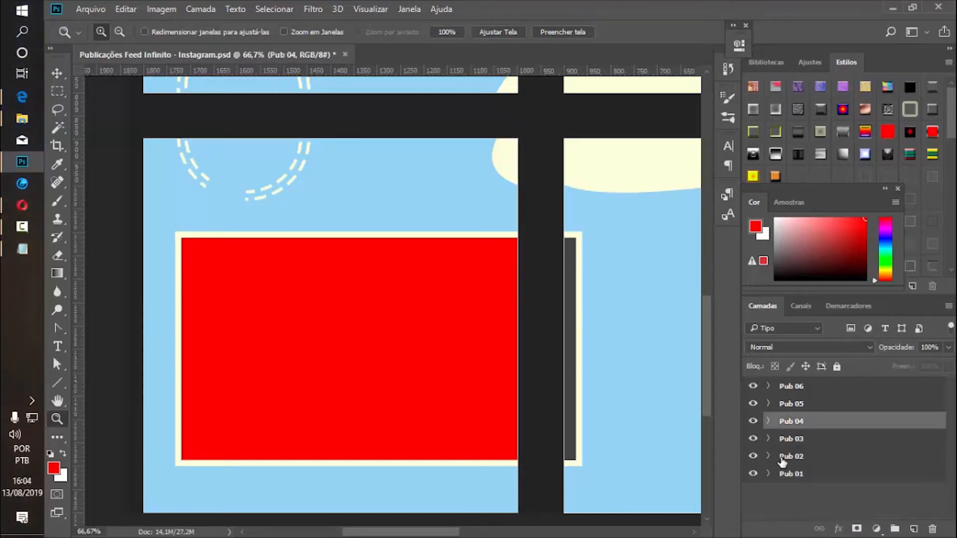
left_click(795, 456)
left_click(768, 456)
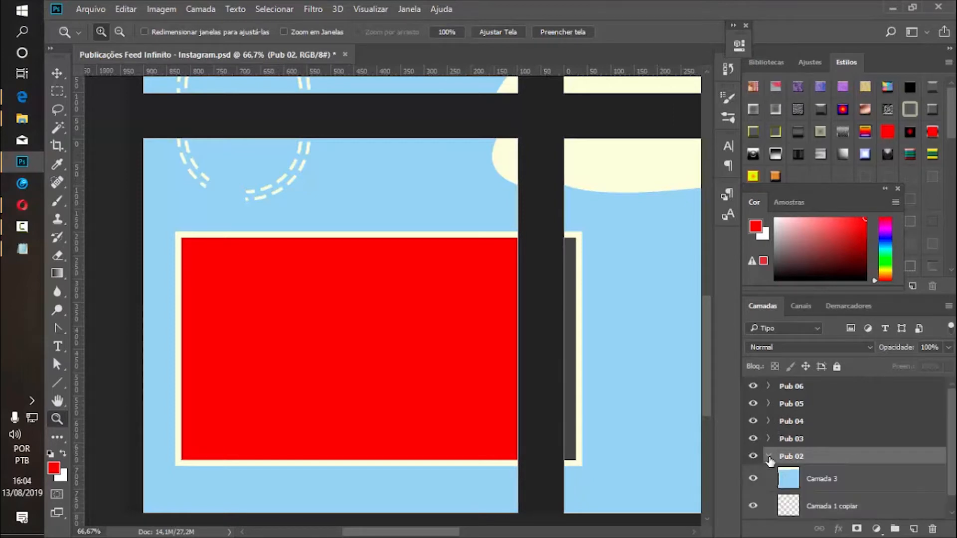
left_click(792, 480)
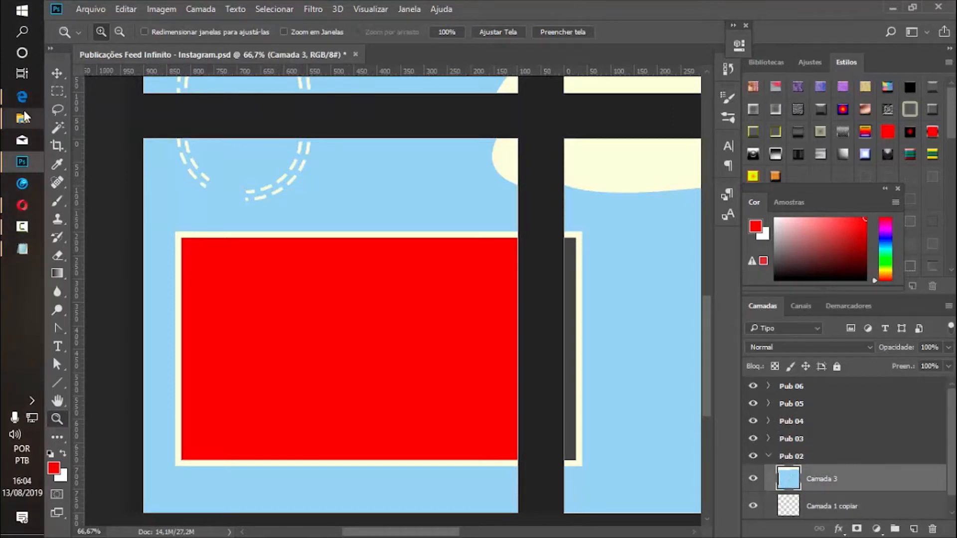
left_click(57, 128)
left_click(567, 260)
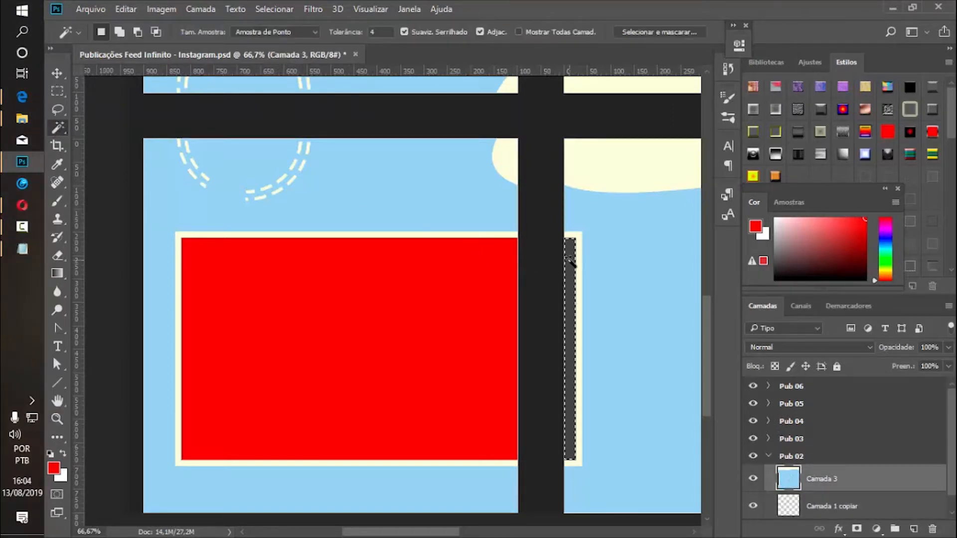
Add a new layer in Pub 02, fill the selected strip with the red foreground color, and deselect.
left_click(914, 529)
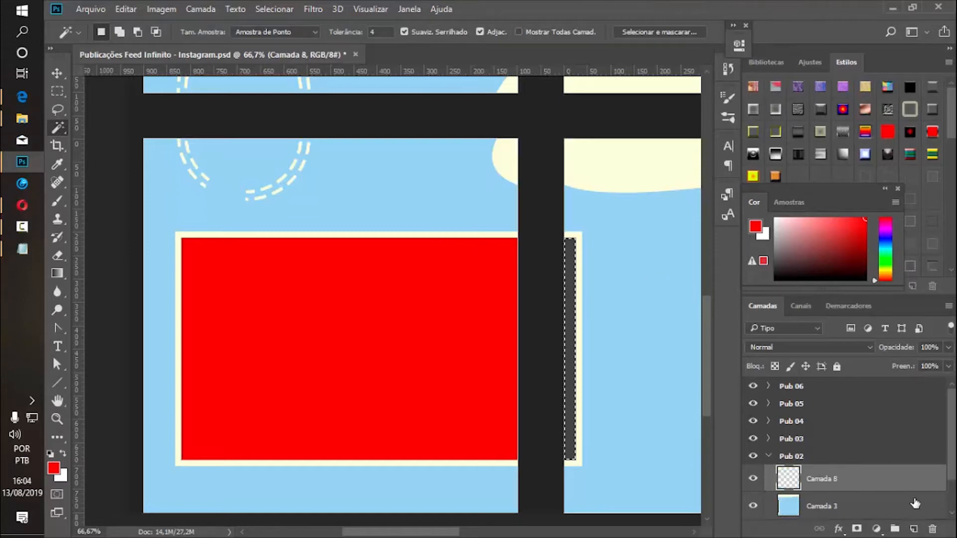
key("ctrl+BackSpace")
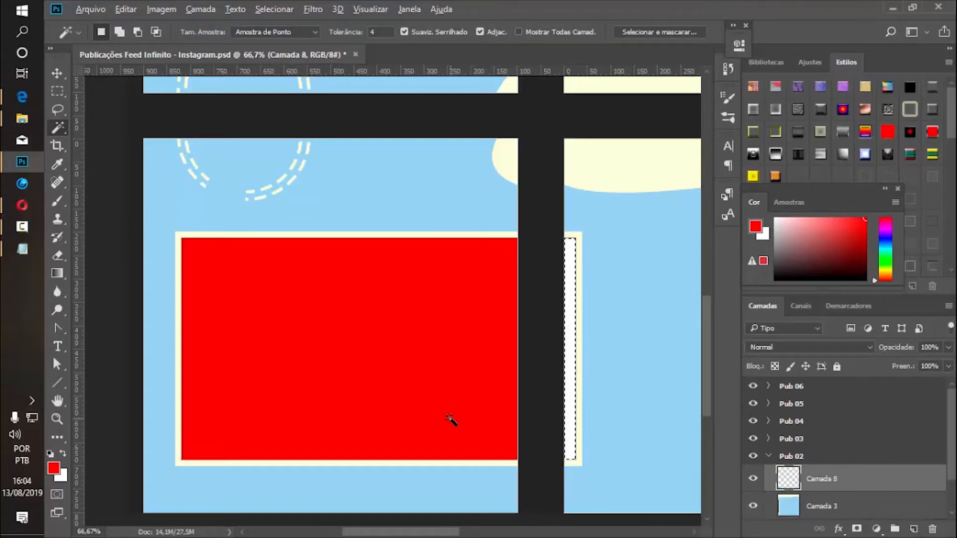
key("alt+BackSpace")
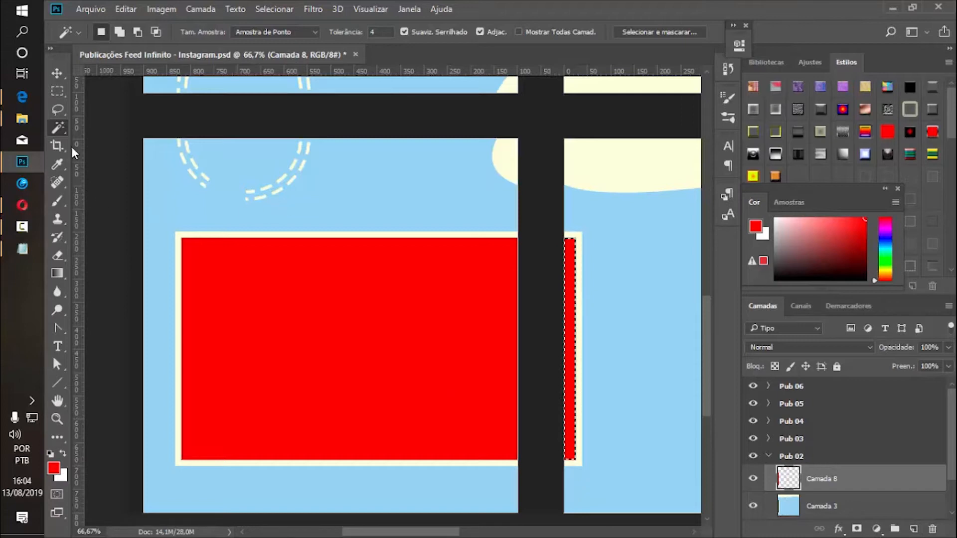
key("ctrl+d")
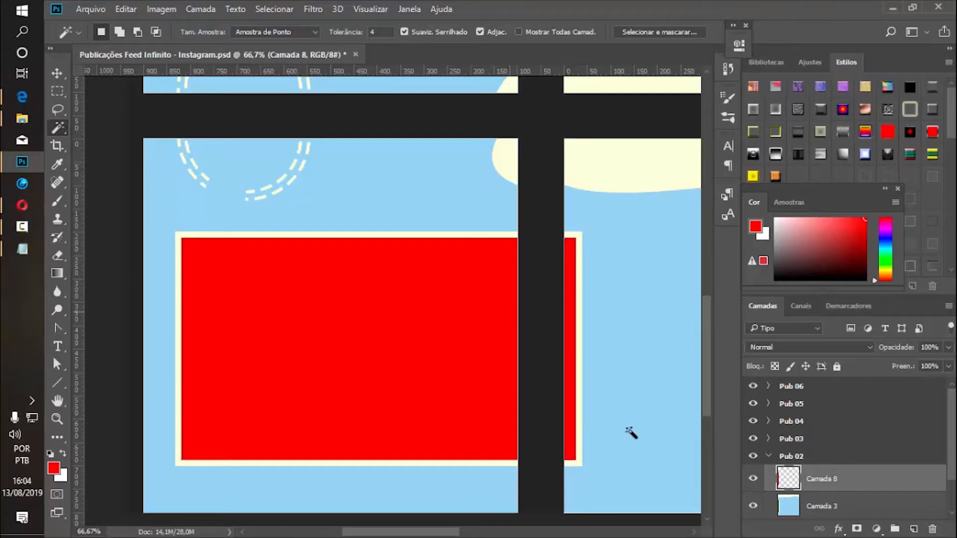
Rename the red strip's layer to Mascara and collapse the Pub 02 artboard.
double_click(809, 478)
type("Mascara")
key("Return")
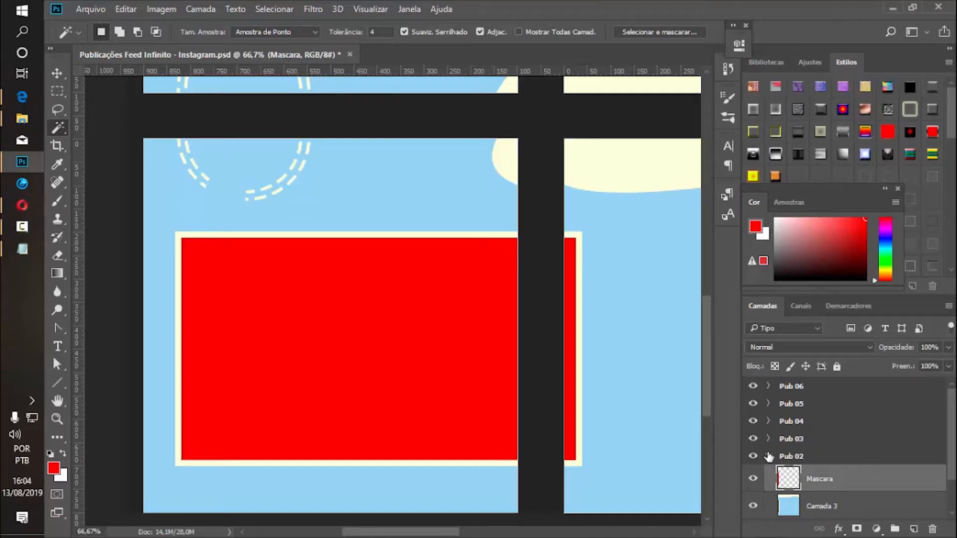
left_click(768, 456)
Bring the group photo from 20190726_164926.jpg into Pub 03 of the feed document, above its Mascara layer.
left_click(769, 439)
left_click(817, 469)
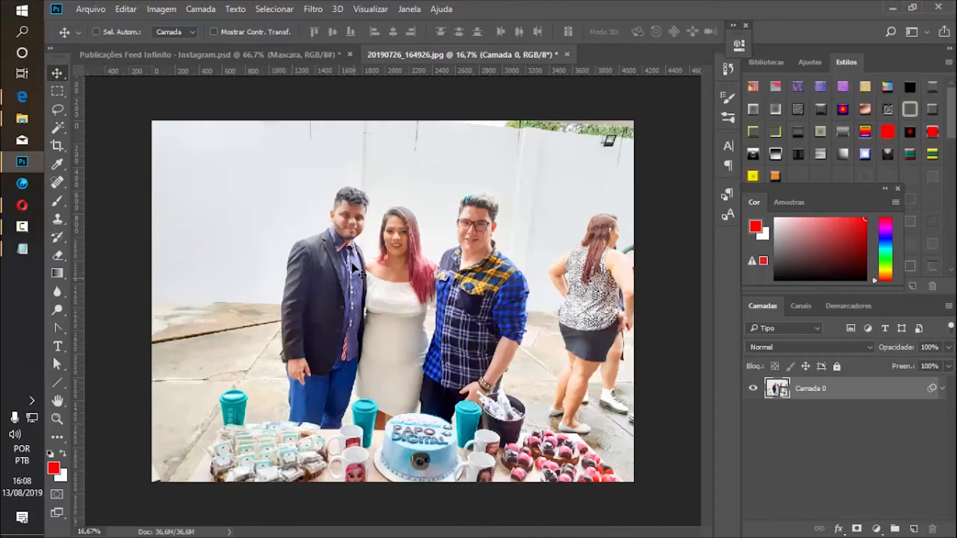
left_click_drag(451, 293, 398, 318)
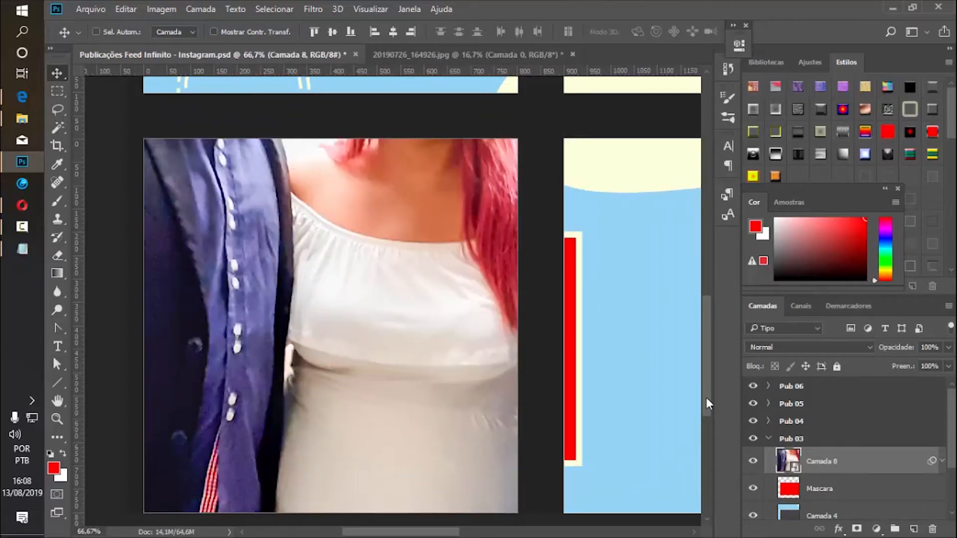
Scale the photo down to about 12% and position it over the red rectangle of Pub 03.
key("ctrl+t")
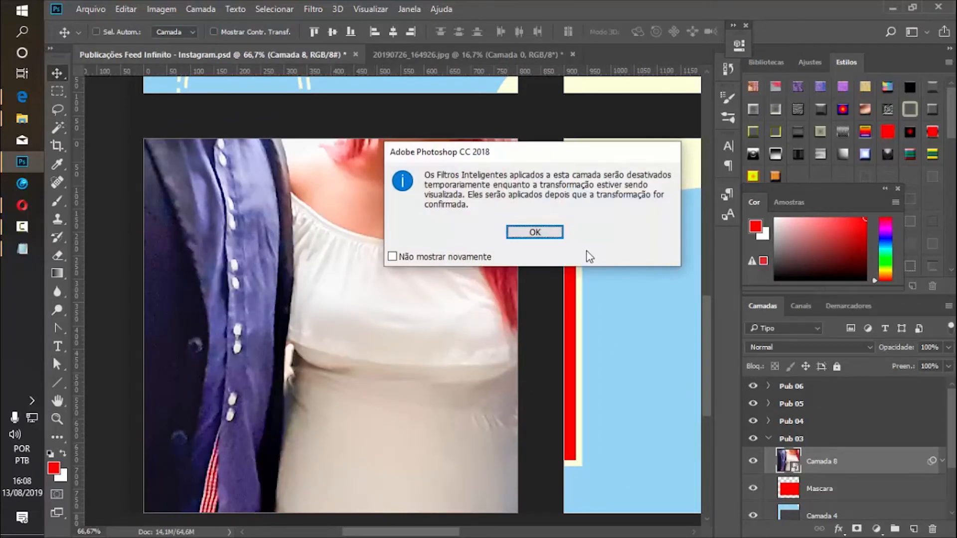
left_click(553, 233)
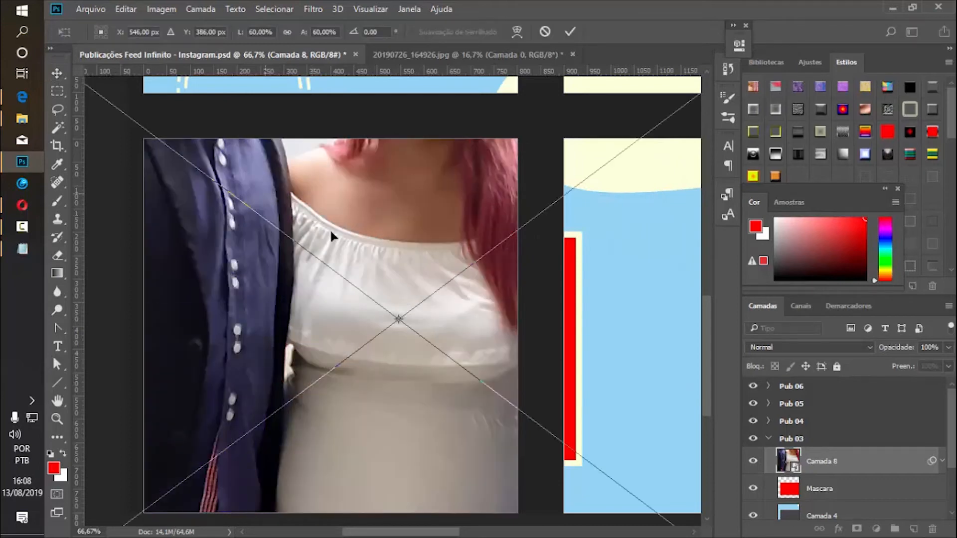
left_click_drag(331, 230, 590, 445)
left_click_drag(233, 238, 529, 423)
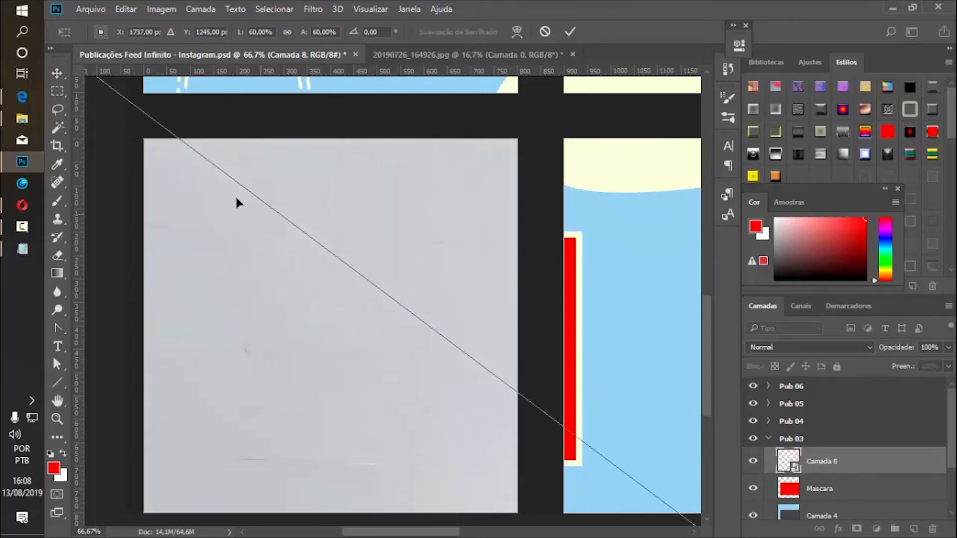
left_click_drag(236, 198, 510, 447)
left_click_drag(265, 246, 534, 426)
left_click_drag(639, 480, 332, 291)
left_click_drag(228, 258, 456, 402)
left_click_drag(493, 436, 248, 231)
left_click_drag(197, 210, 460, 365)
left_click_drag(492, 407, 254, 249)
left_click_drag(335, 316, 275, 241)
key("Return")
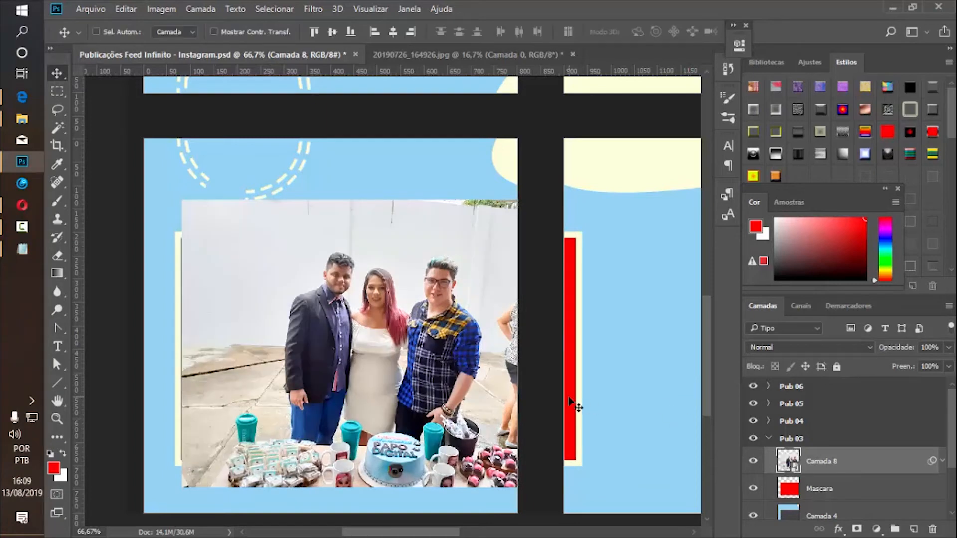
left_click_drag(400, 368, 399, 367)
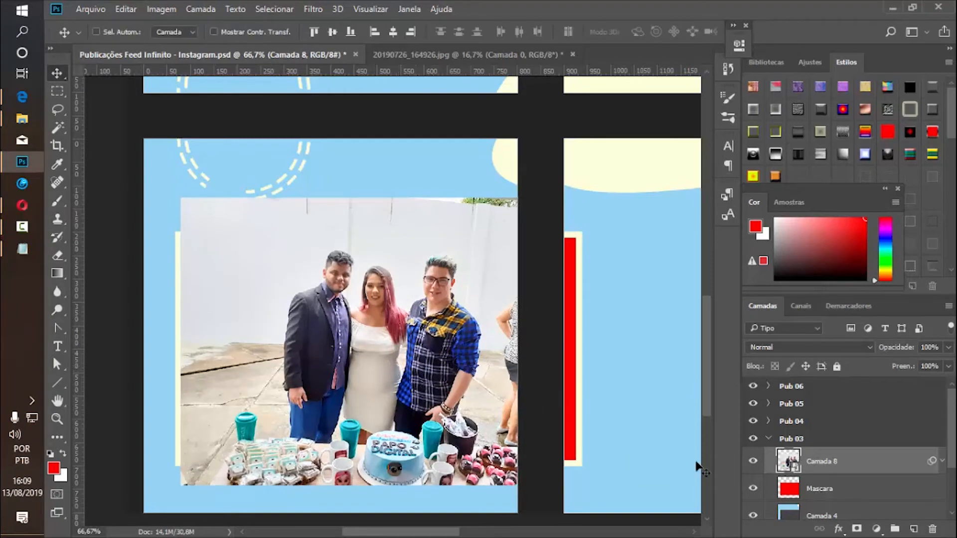
Clip the photo to the Mascara layer and shift it horizontally to X 453,50 px within the frame.
left_click(864, 469, "alt")
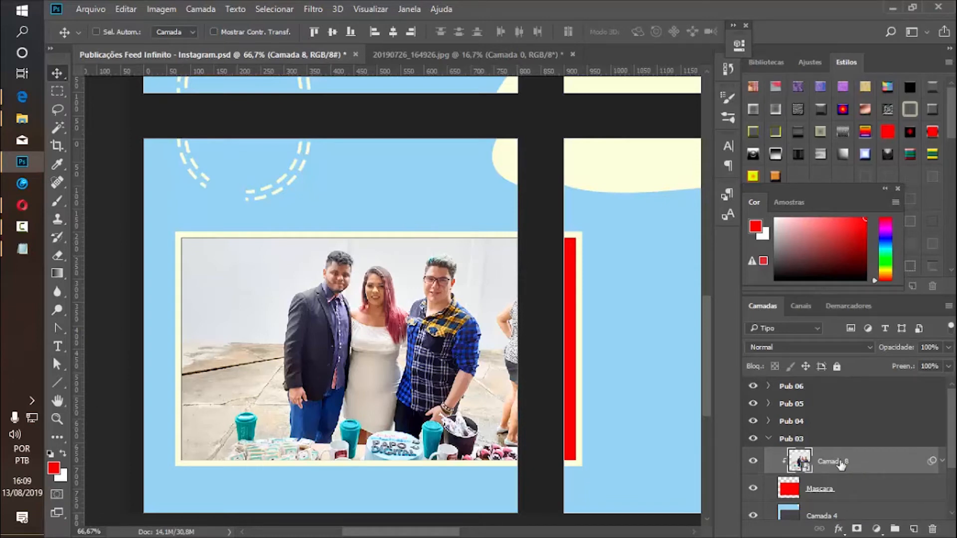
key("ctrl+t")
left_click(534, 232)
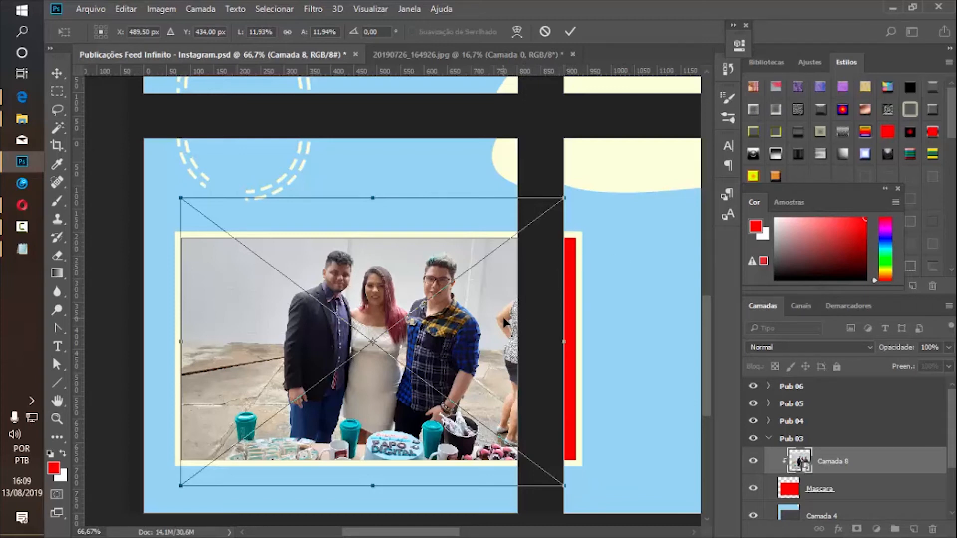
left_click_drag(501, 315, 484, 314)
key("Return")
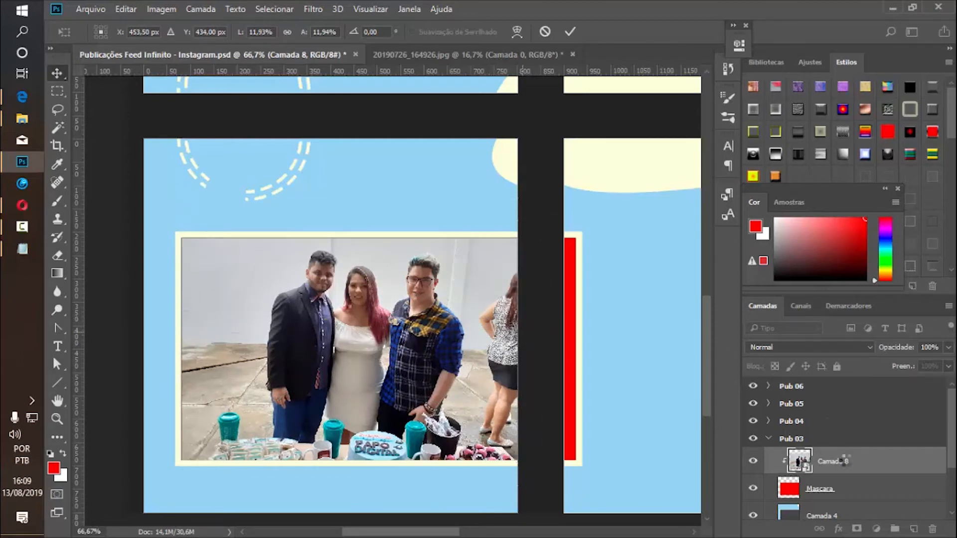
Rasterize the clipped photo layer Camada 8 and select the whole framed picture area of Pub 03 with the Rectangular Marquee.
right_click(855, 465)
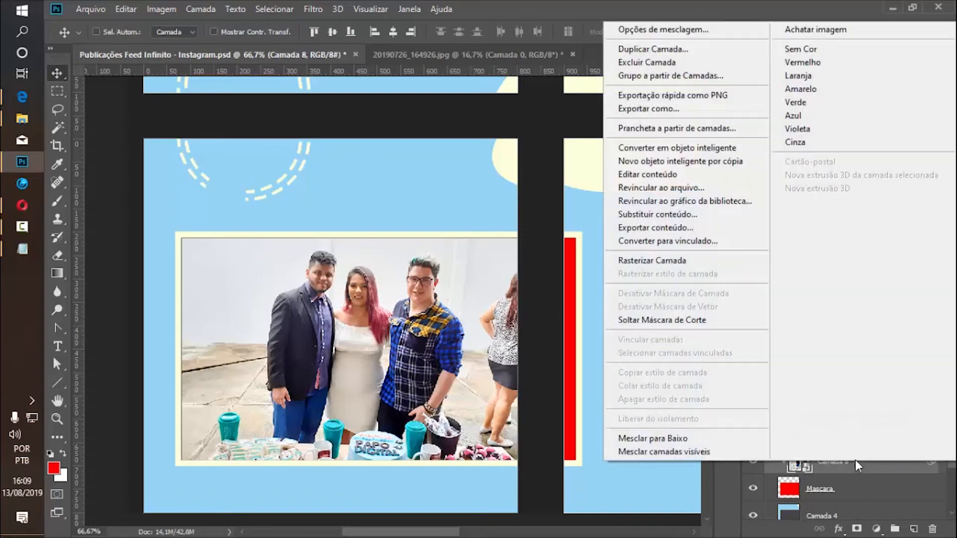
left_click(694, 267)
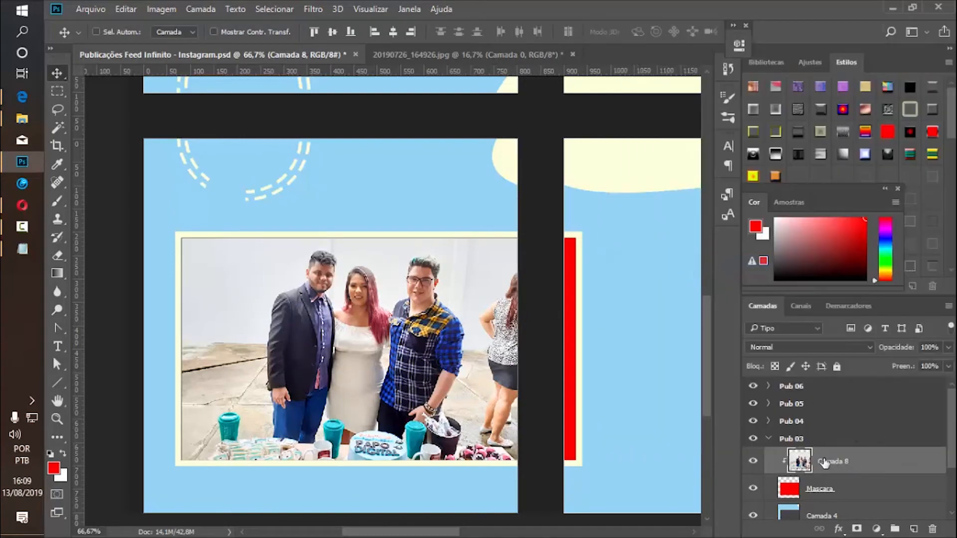
left_click(57, 97)
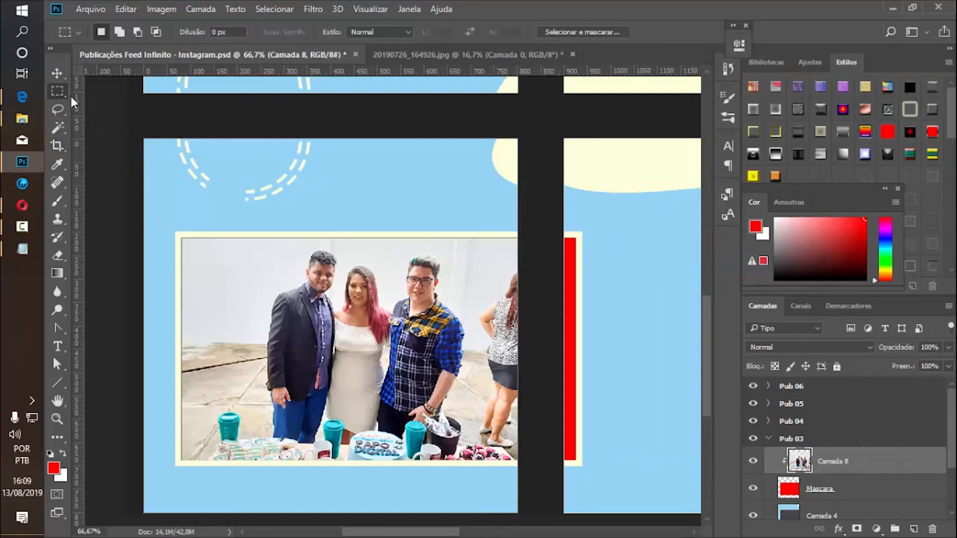
left_click_drag(181, 238, 520, 414)
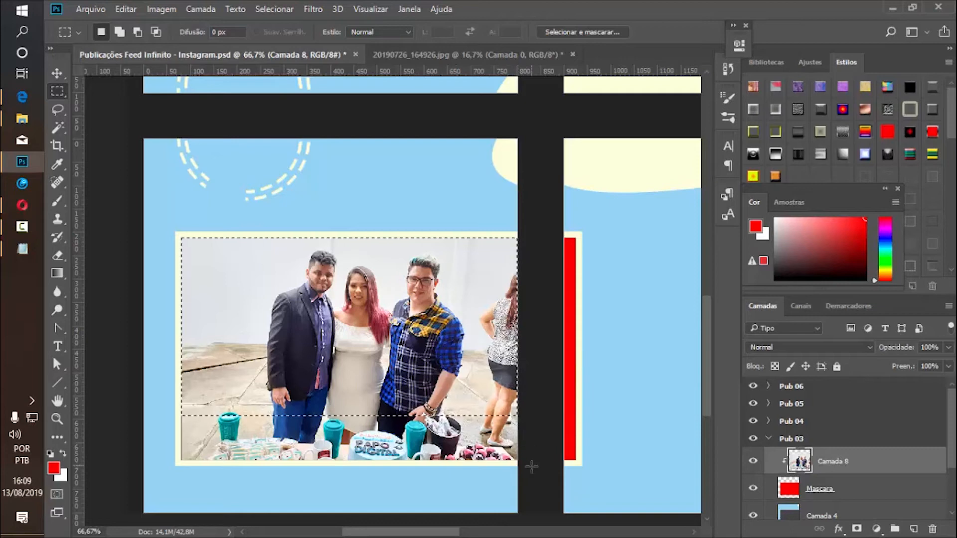
left_click_drag(531, 466, 171, 225)
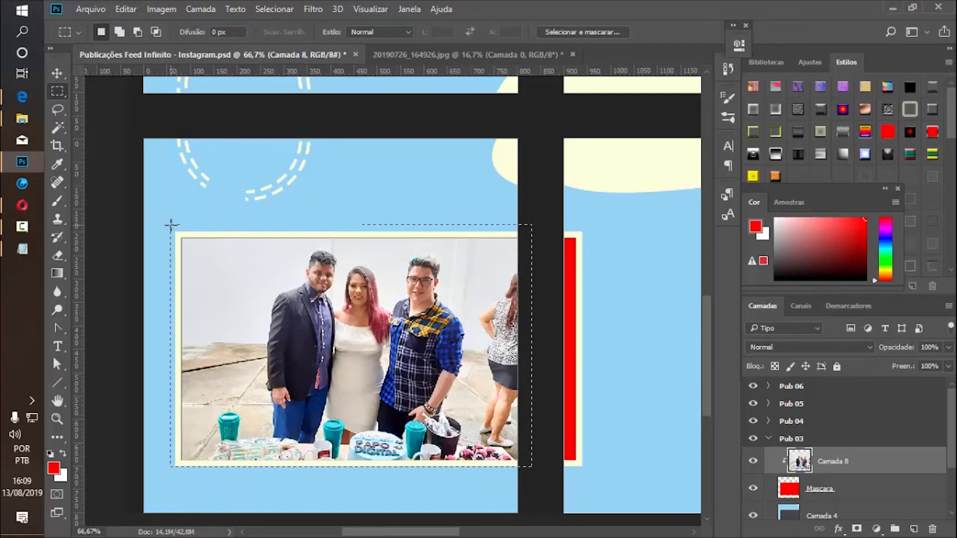
key("super+c")
key("Escape")
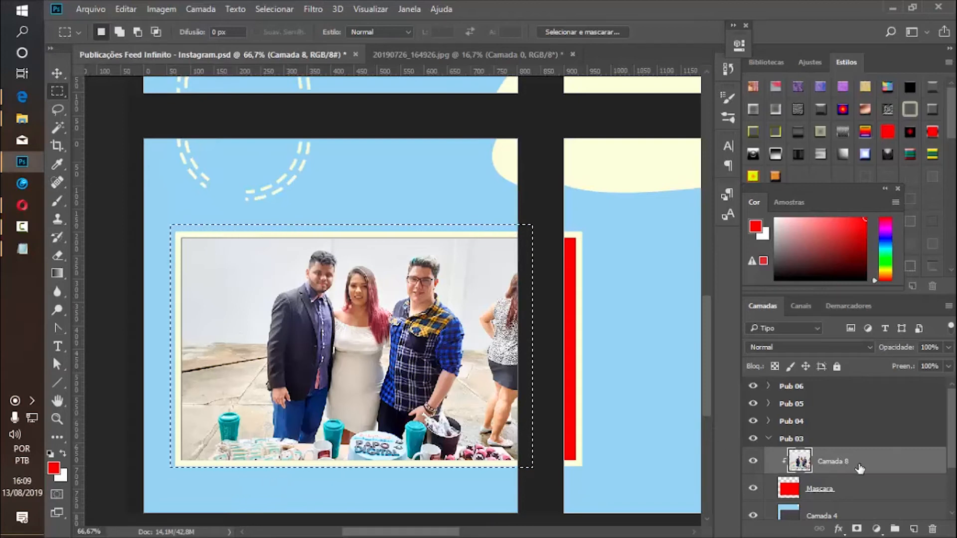
Cut the selected photo area onto its own layer in Pub 03 and clip it to the Mascara layer.
right_click(465, 365)
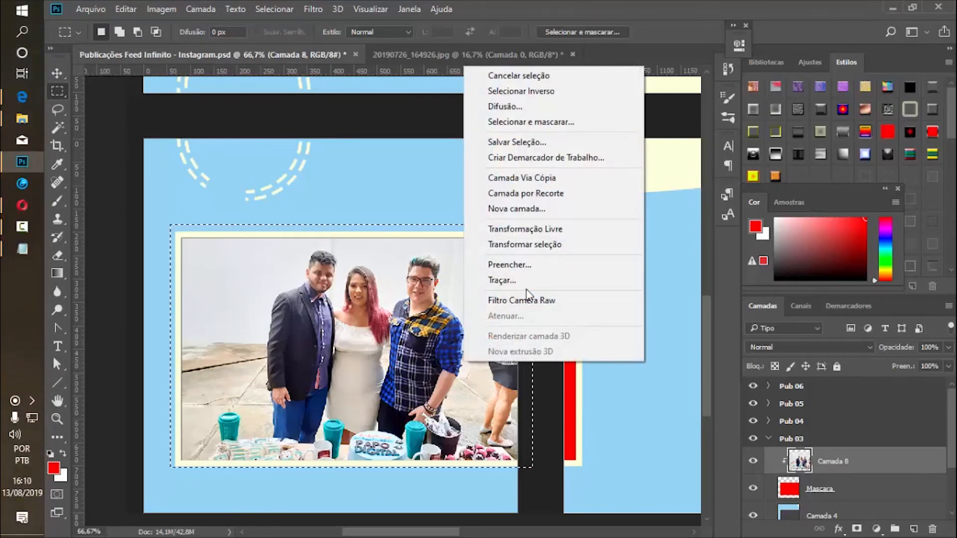
left_click(541, 198)
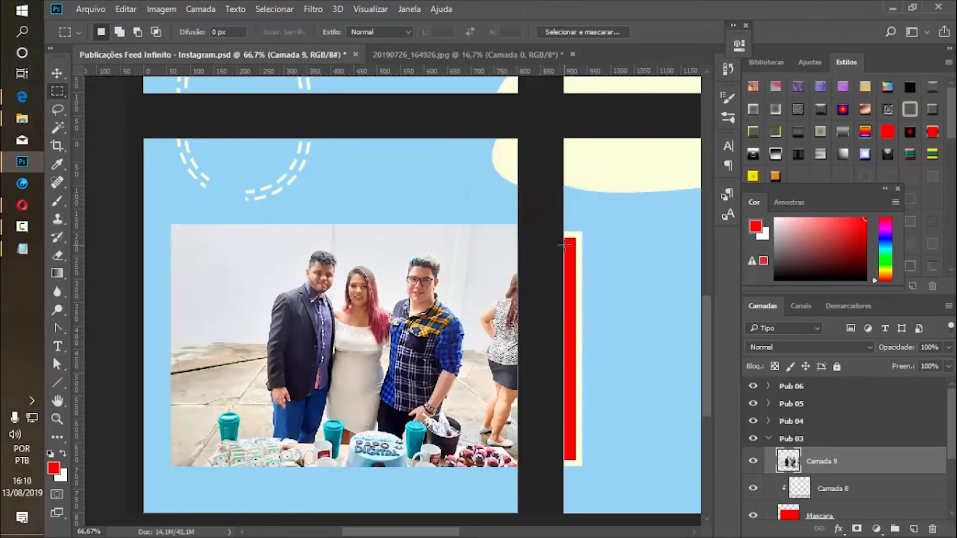
left_click(875, 473, "alt")
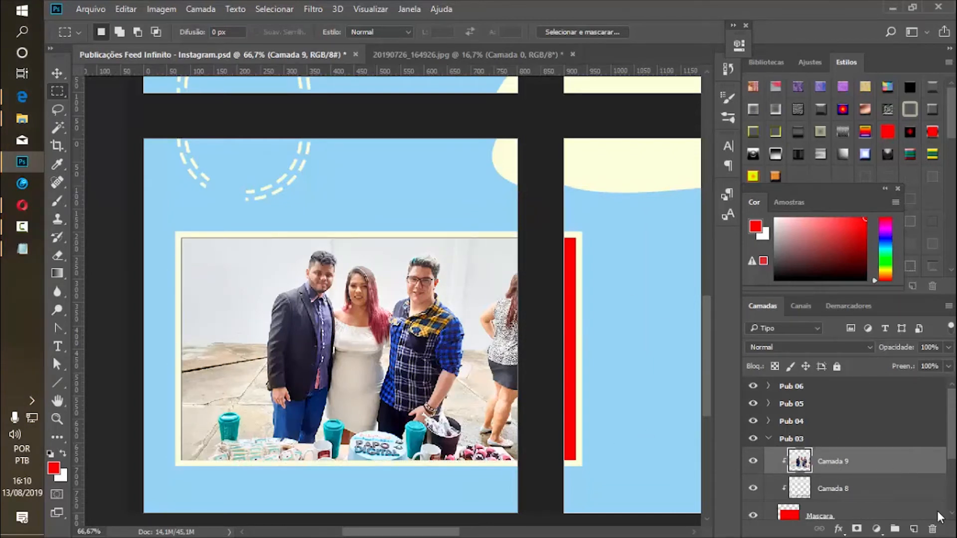
Move the leftover photo layer Camada 8 out of Pub 03 and into the Pub 02 artboard.
scroll(952, 427, "down", 3)
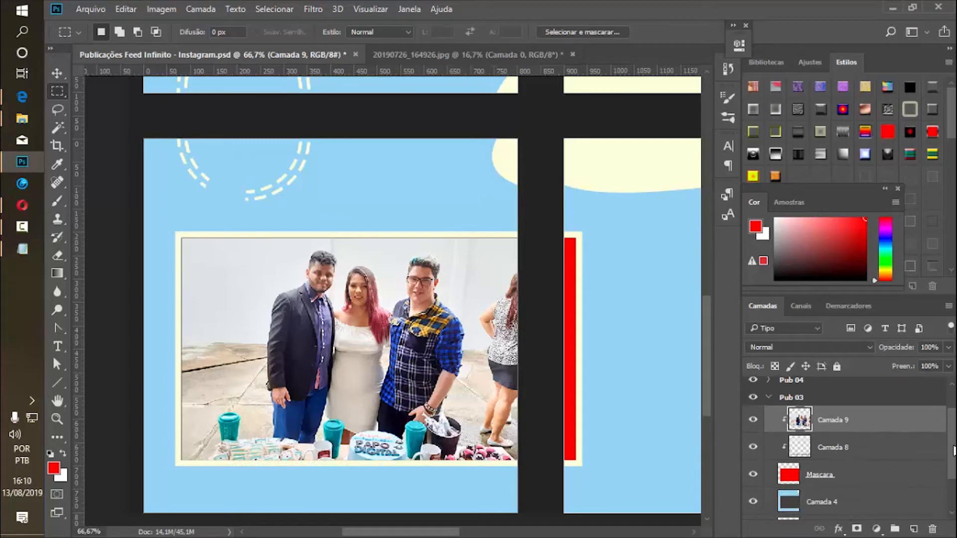
left_click(833, 429)
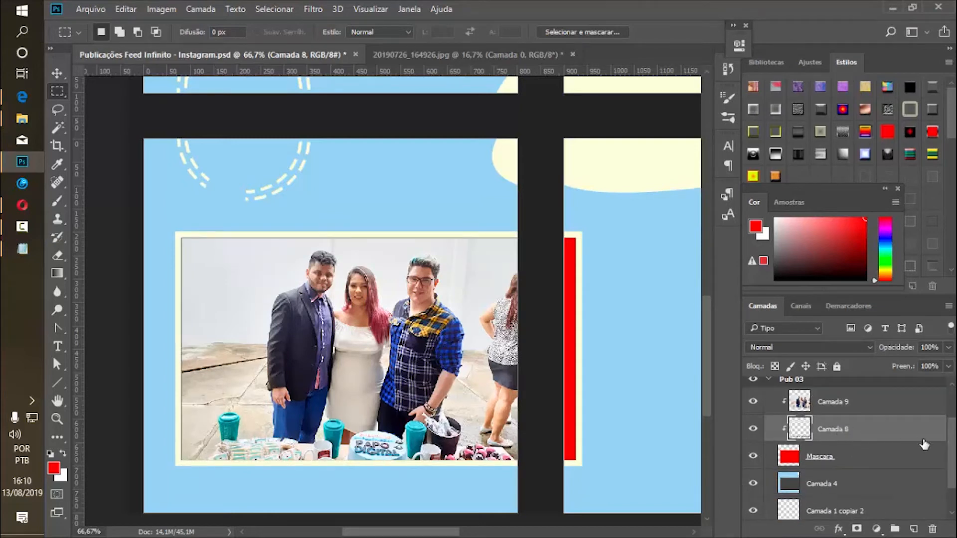
scroll(949, 447, "down", 3)
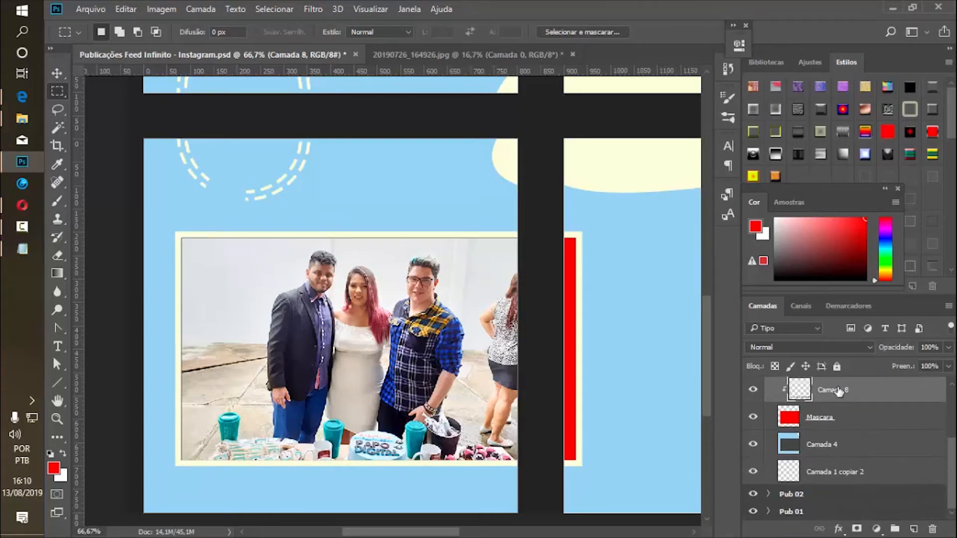
left_click_drag(839, 392, 844, 492)
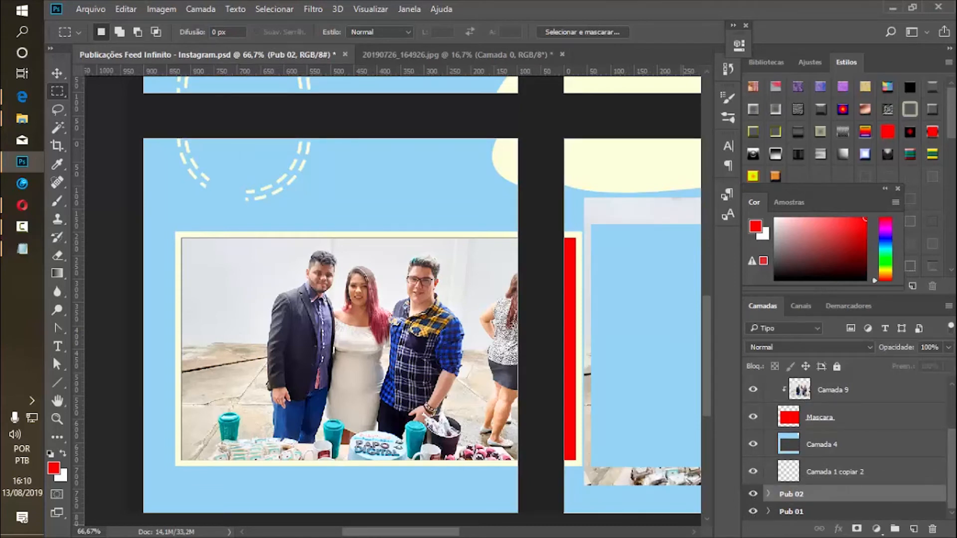
left_click_drag(440, 533, 493, 528)
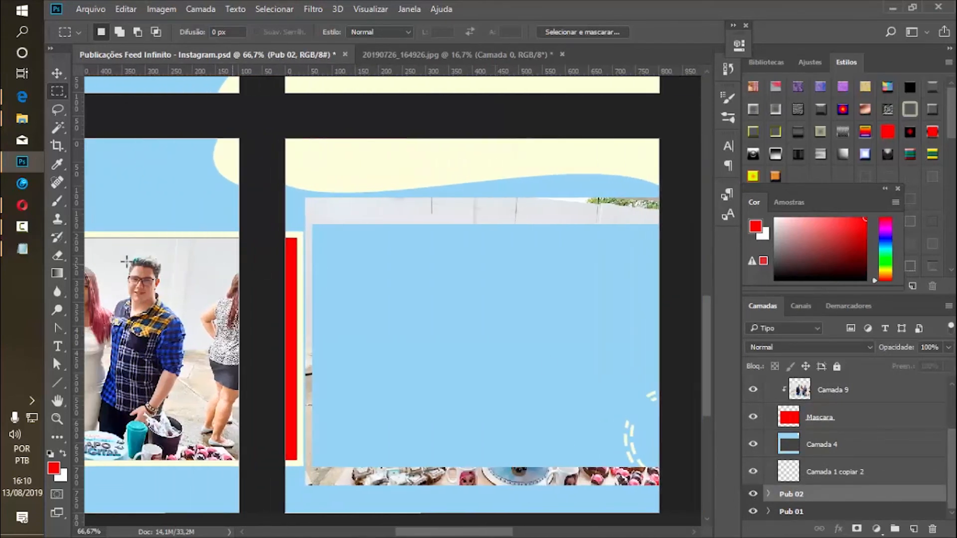
Expand Pub 02 and clip its Camada 8 photo layer to the Mascara layer below it.
left_click(59, 76)
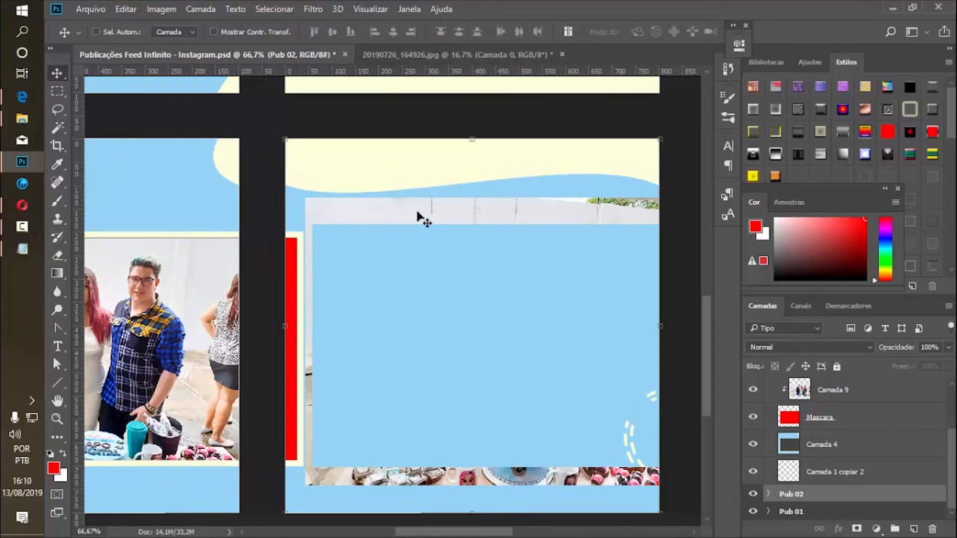
left_click(768, 496)
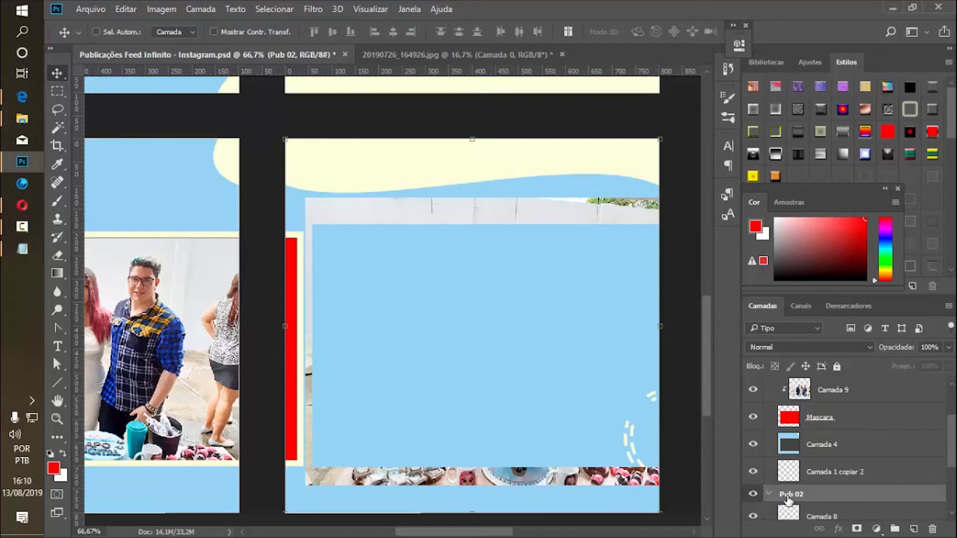
scroll(882, 441, "down", 3)
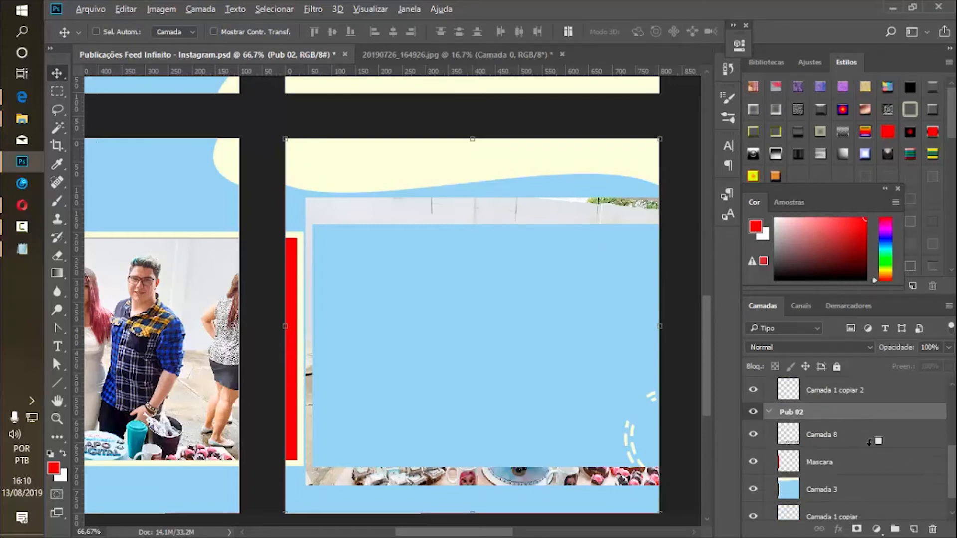
left_click(870, 442, "alt")
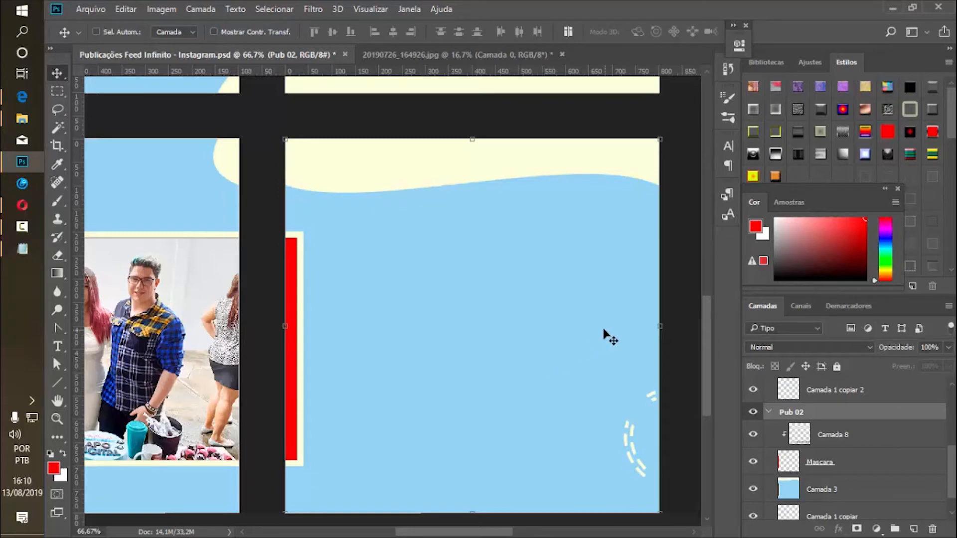
Reposition Camada 8 with Free Transform to X -385,50 px, Y 434,00 px, filling the red strip of the frame in Pub 02.
left_click_drag(598, 330, 537, 330)
key("ctrl+z")
left_click(836, 437)
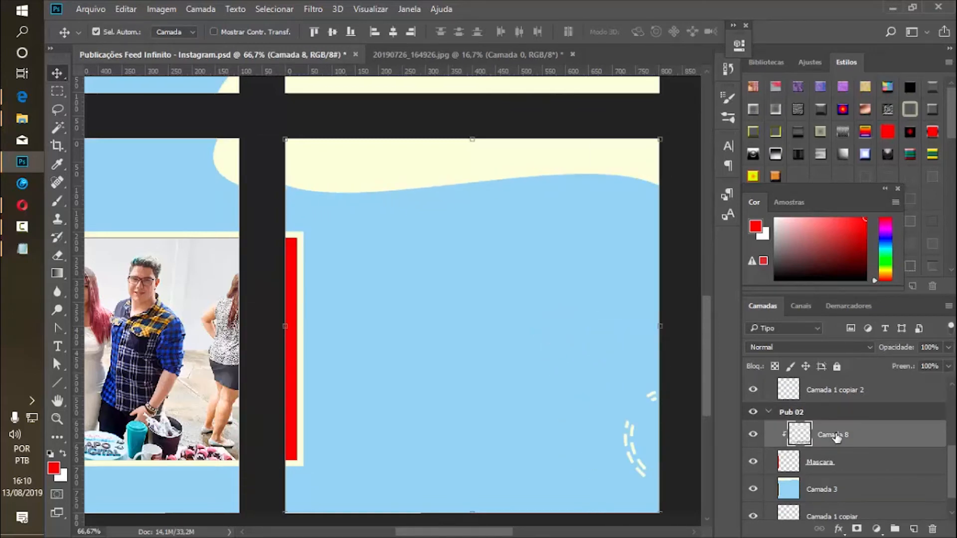
key("ctrl+t")
left_click_drag(586, 343, 207, 339)
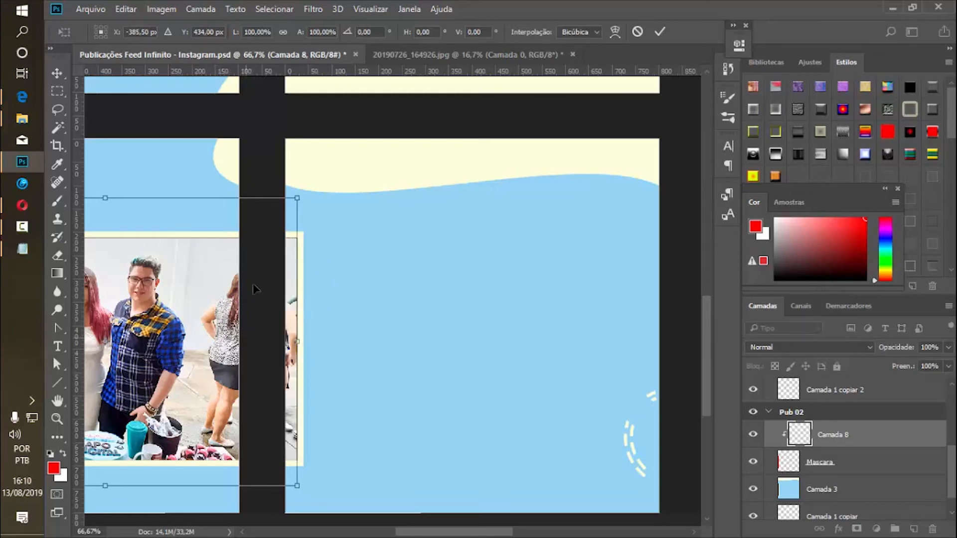
key("Return")
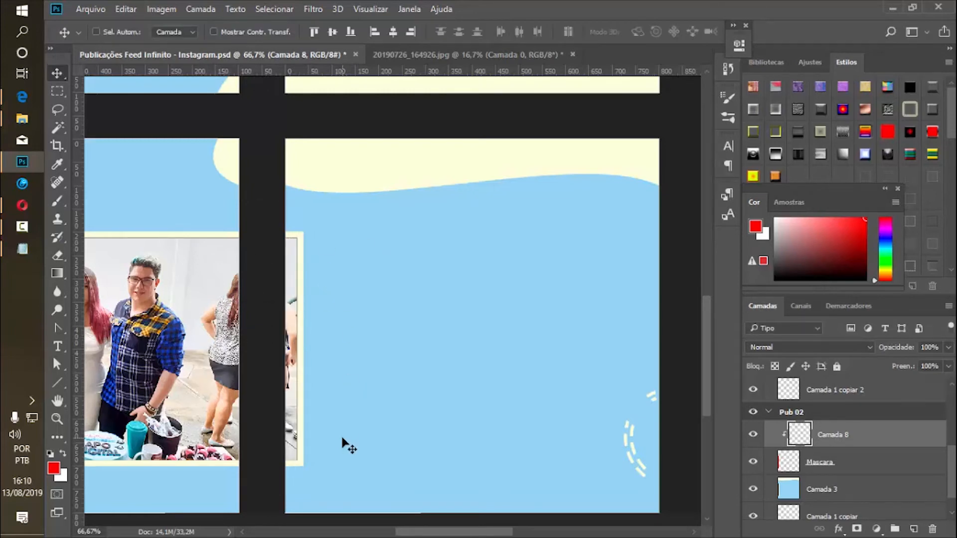
Examine how the group photo continues across the gap between Pub 03 and Pub 02, in the overall feed and close up.
left_click(59, 419)
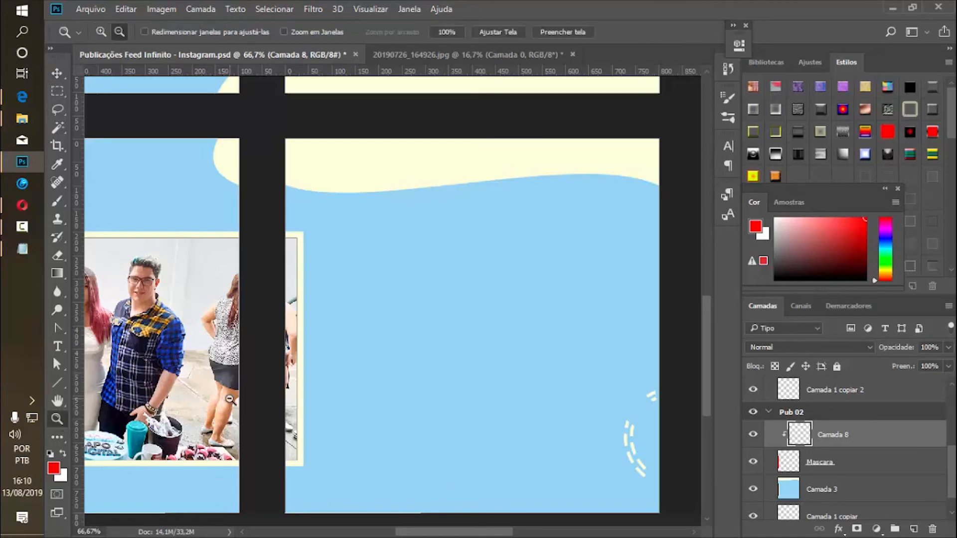
left_click(206, 390, "alt")
left_click(206, 390, "alt")
left_click_drag(493, 536, 466, 537)
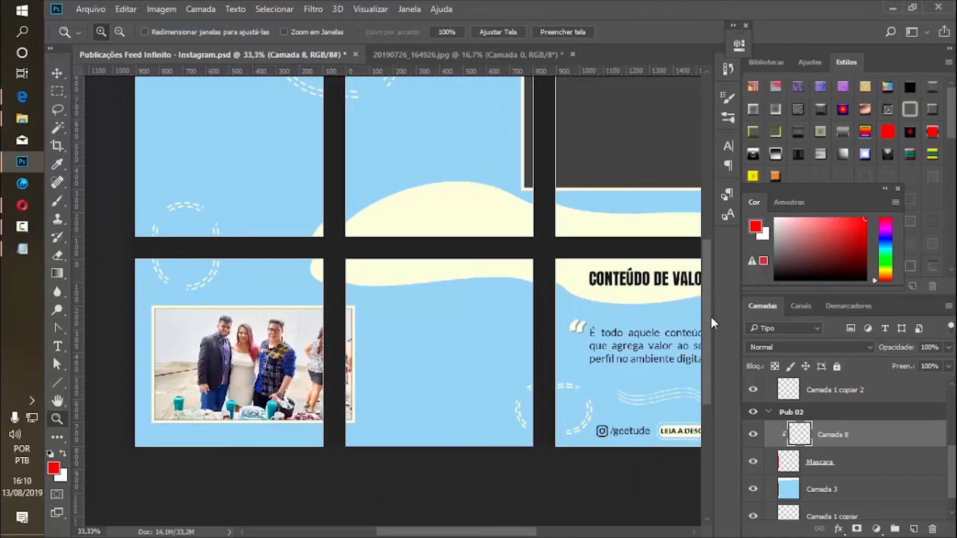
left_click_drag(710, 317, 714, 297)
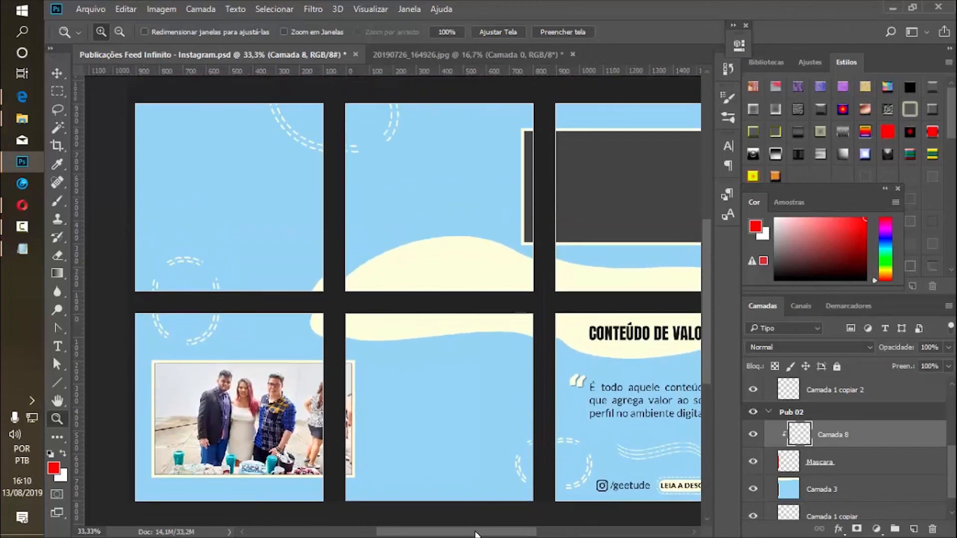
left_click_drag(476, 534, 480, 534)
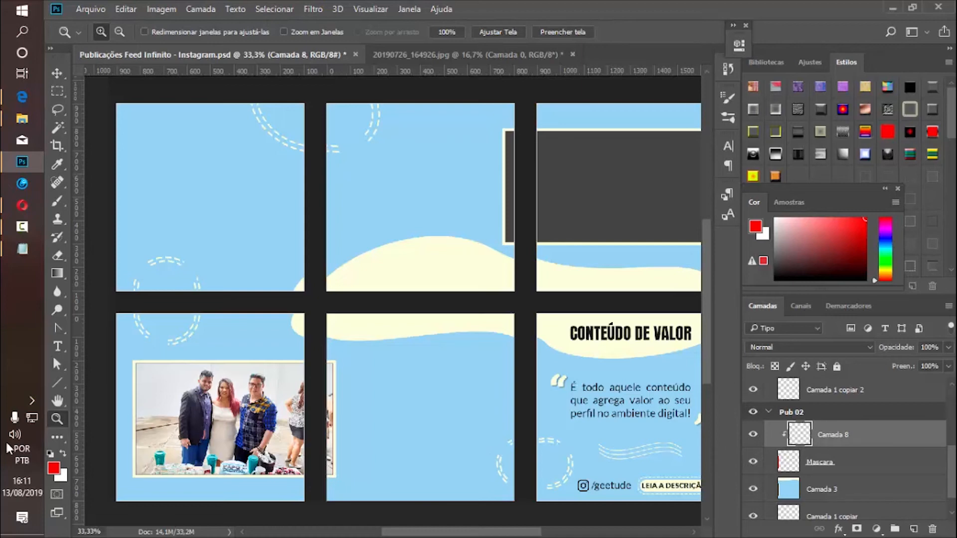
left_click(482, 390)
left_click(178, 447)
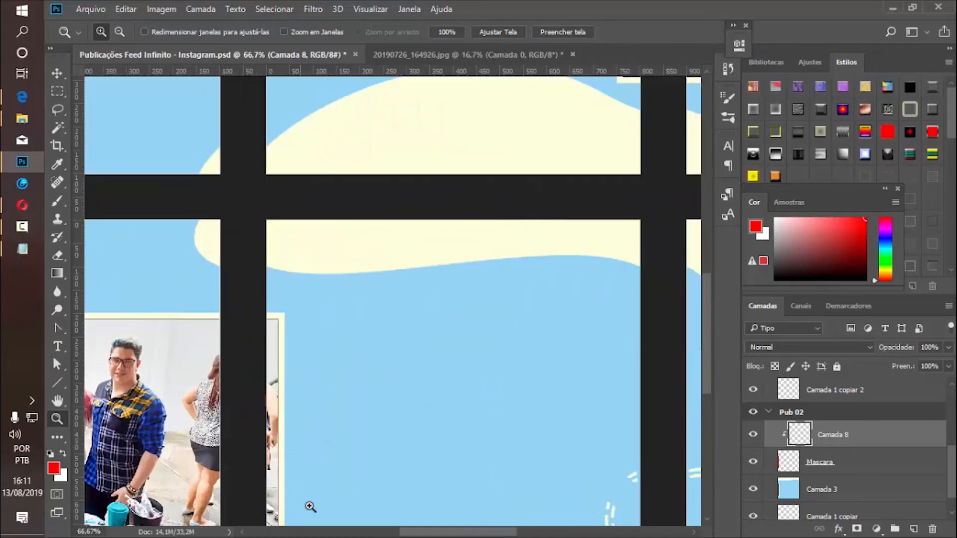
left_click(235, 478)
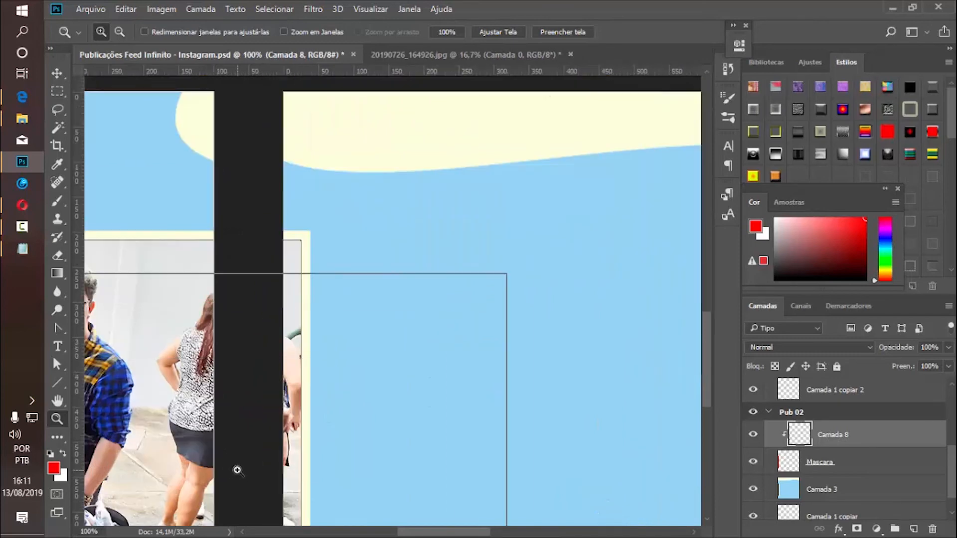
left_click(238, 440)
left_click(357, 360)
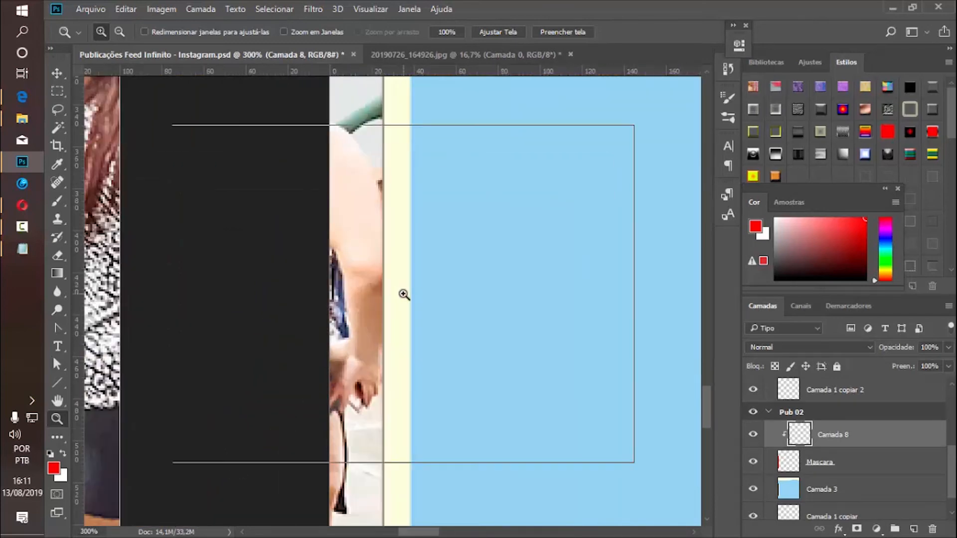
left_click(325, 335, "alt")
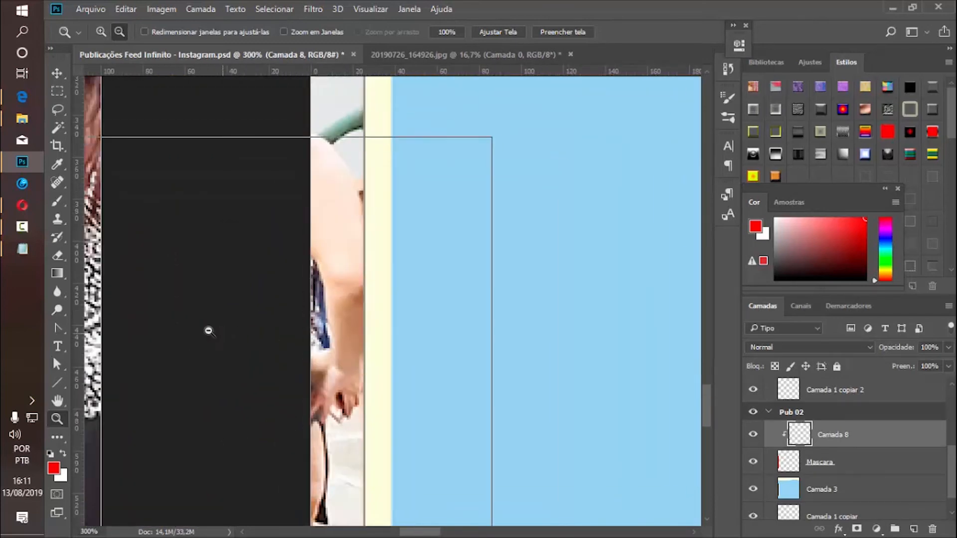
left_click(208, 330, "alt")
left_click(176, 324, "alt")
left_click(205, 325, "alt")
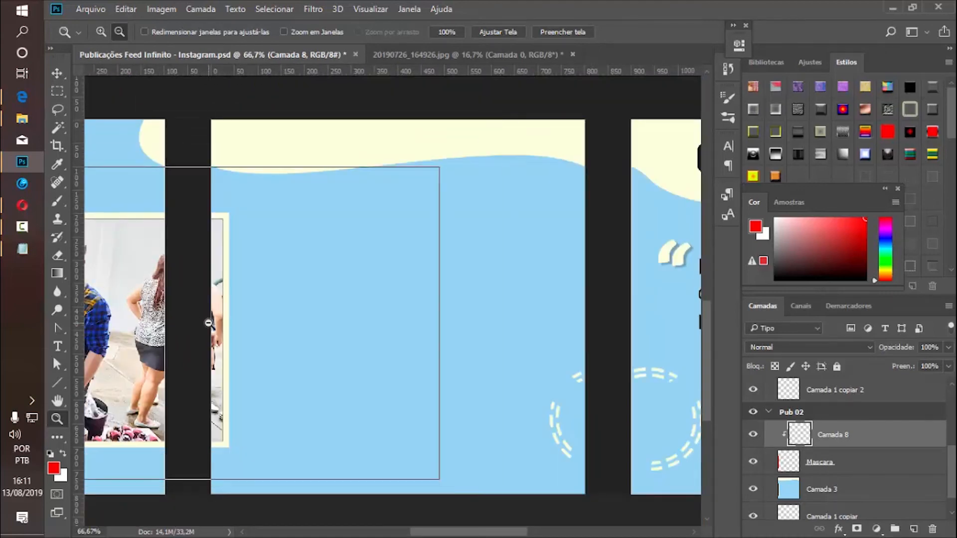
left_click(209, 324, "alt")
left_click_drag(511, 531, 475, 531)
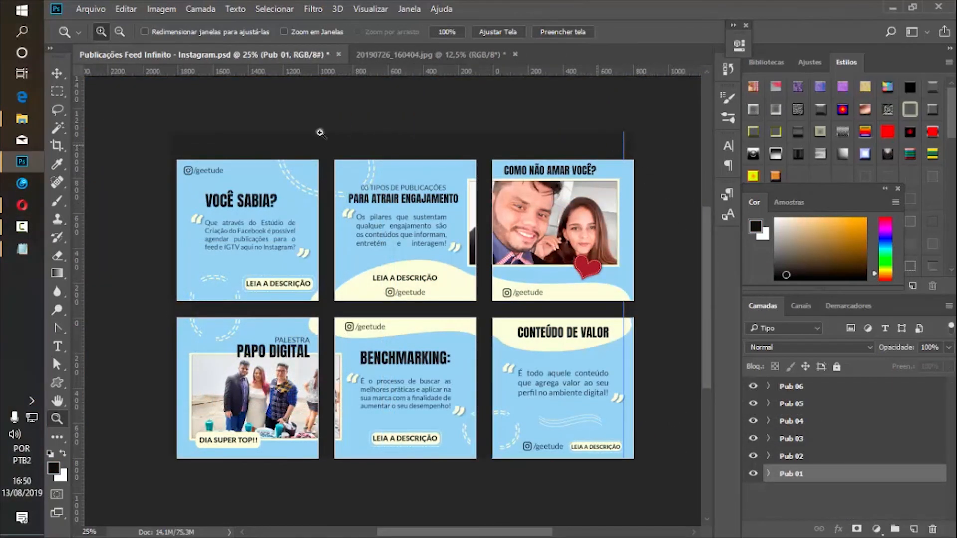
Remove the vertical guide crossing Pub 04 and Pub 01, and save the feed document.
left_click(57, 74)
left_click_drag(624, 141, 79, 145)
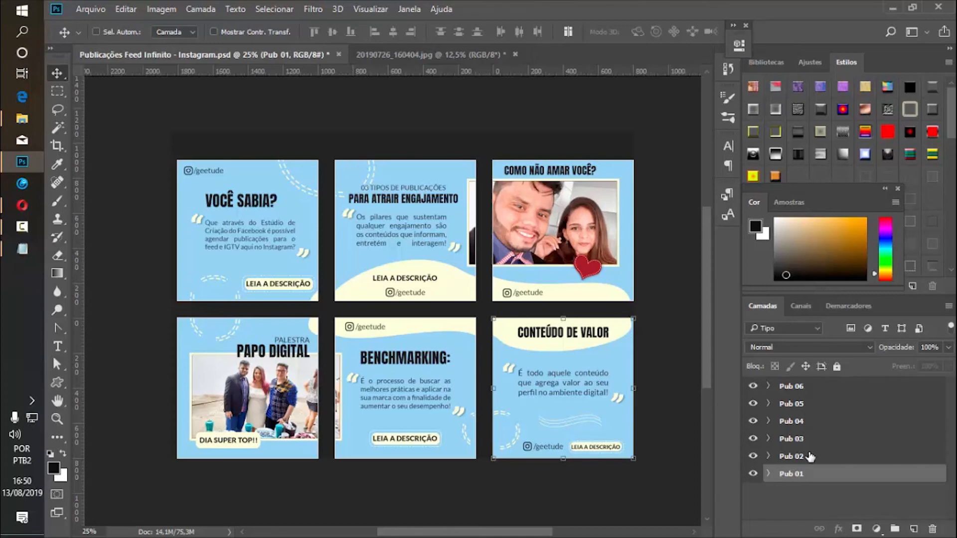
left_click(805, 388)
key("ctrl+s")
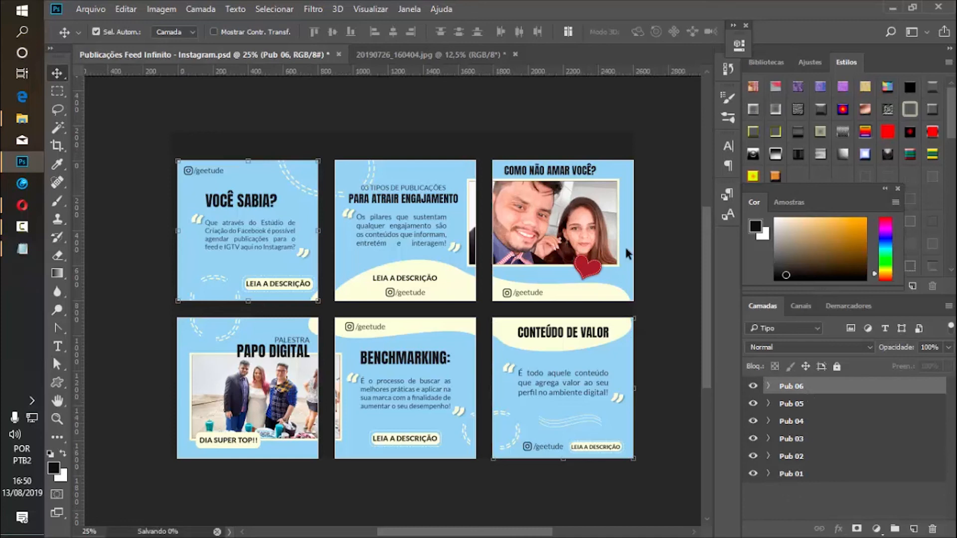
Export all six artboards, Pub 01 to Pub 06, as 800 x 800 px PNG files into the desktop folder Tutorial Feed Infinito.
left_click(793, 474)
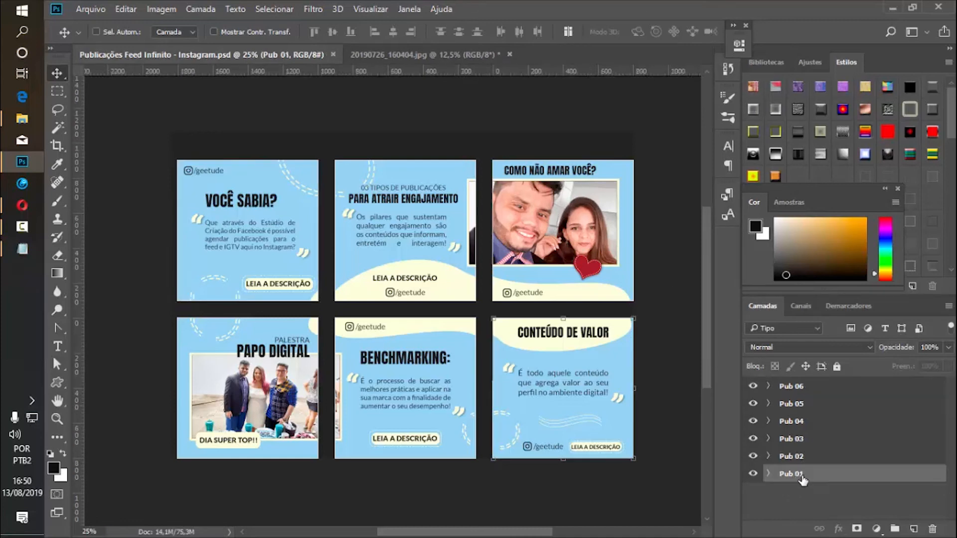
left_click(809, 389, "shift")
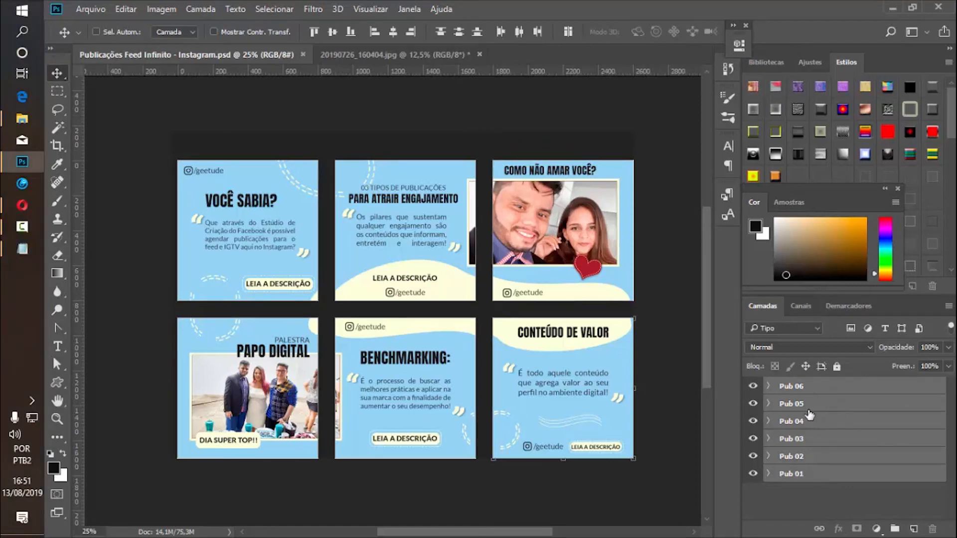
right_click(804, 420)
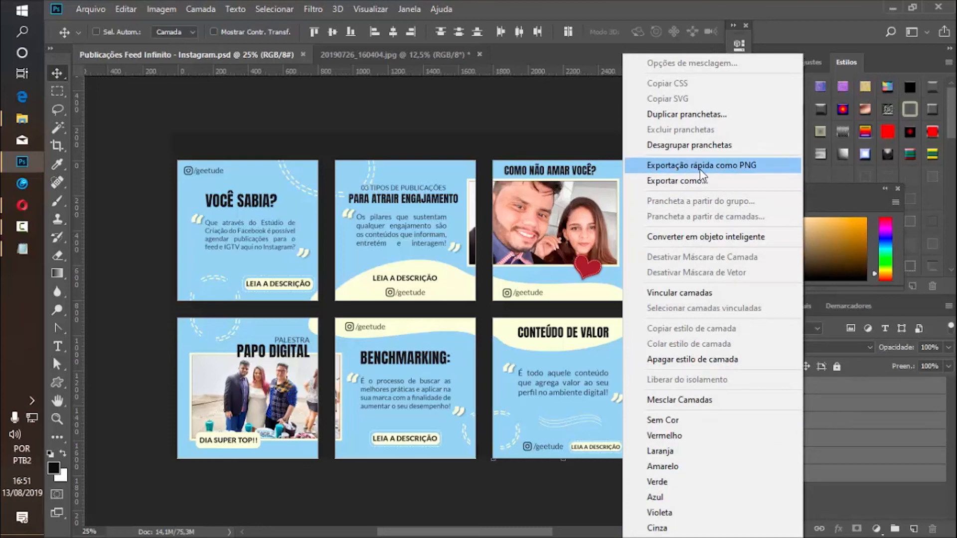
left_click(695, 181)
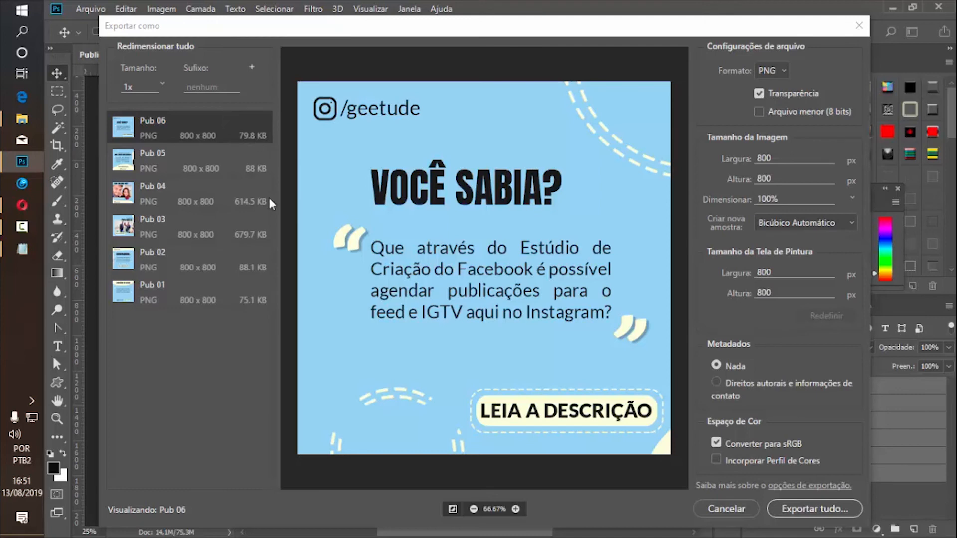
left_click(839, 511)
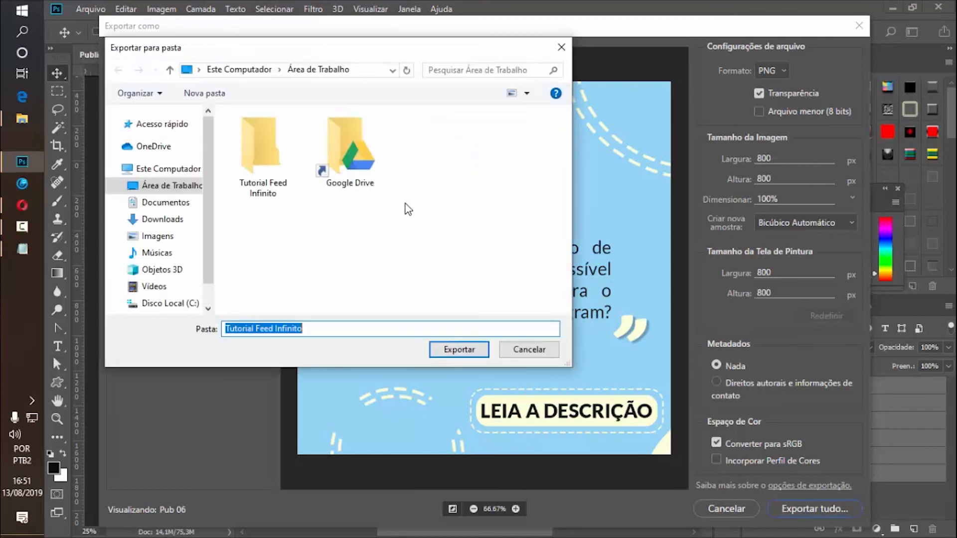
left_click(264, 178)
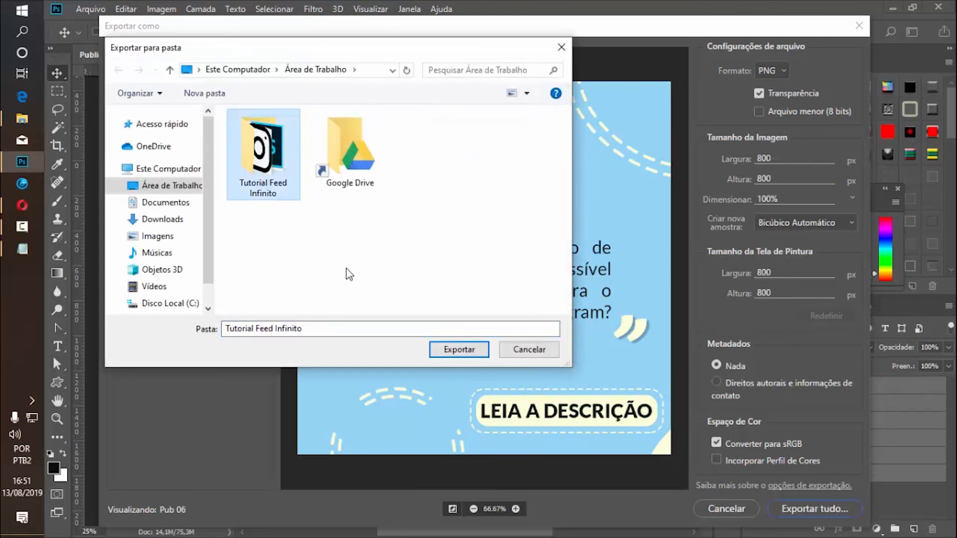
left_click(473, 358)
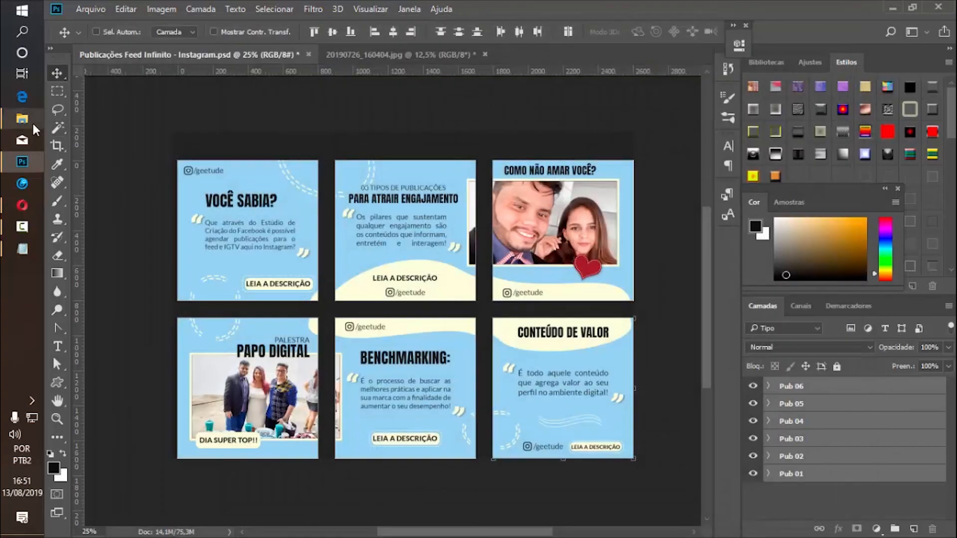
Switch to File Explorer, open the desktop folder Tutorial Feed Infinito, and look over the exported files Pub 01.png to Pub 06.png.
left_click(32, 121)
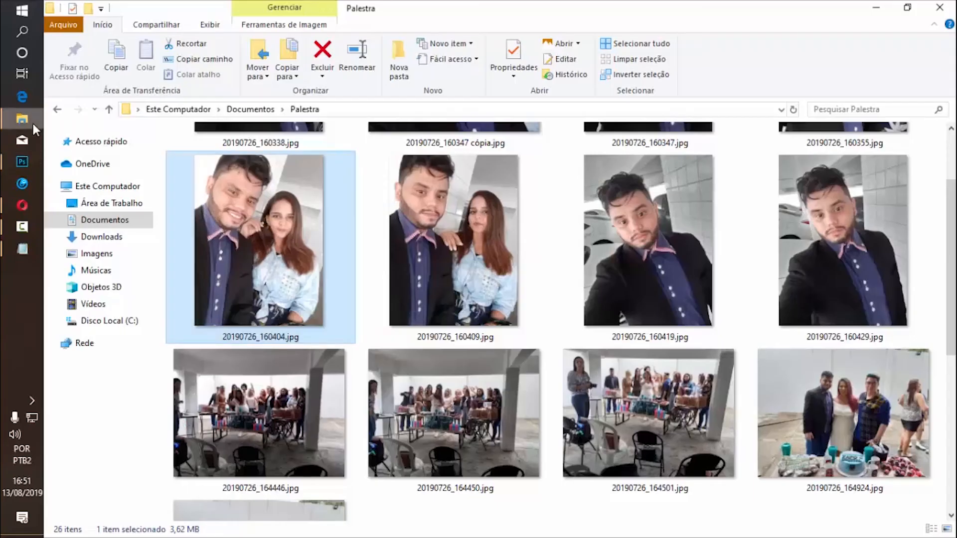
left_click(107, 202)
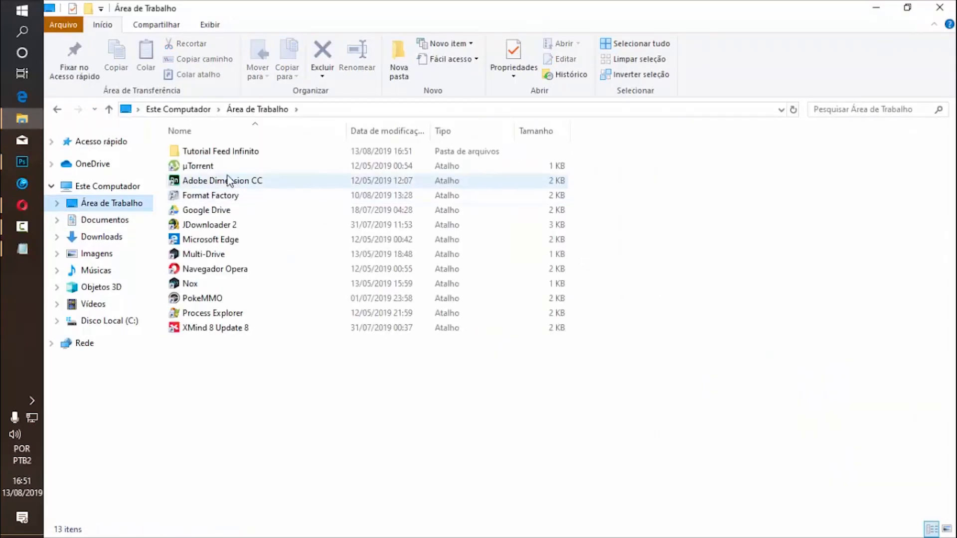
double_click(219, 152)
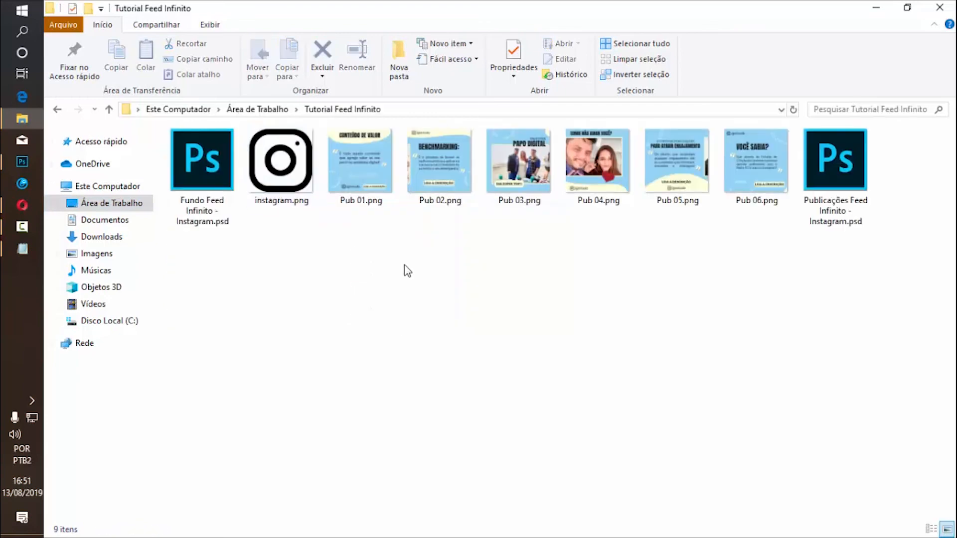
left_click(346, 173)
left_click(461, 173)
key("Right")
key("Right")
key("Right")
key("Right")
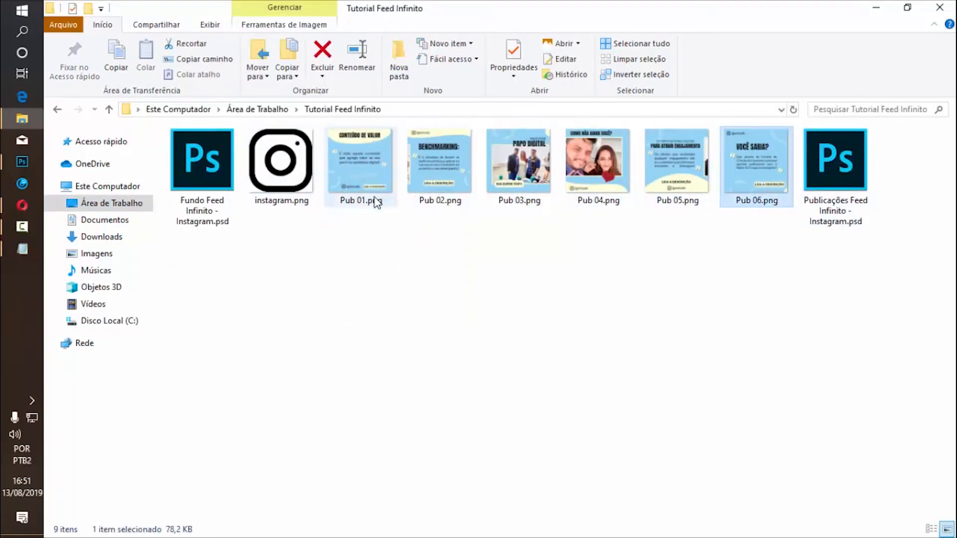
left_click(692, 262)
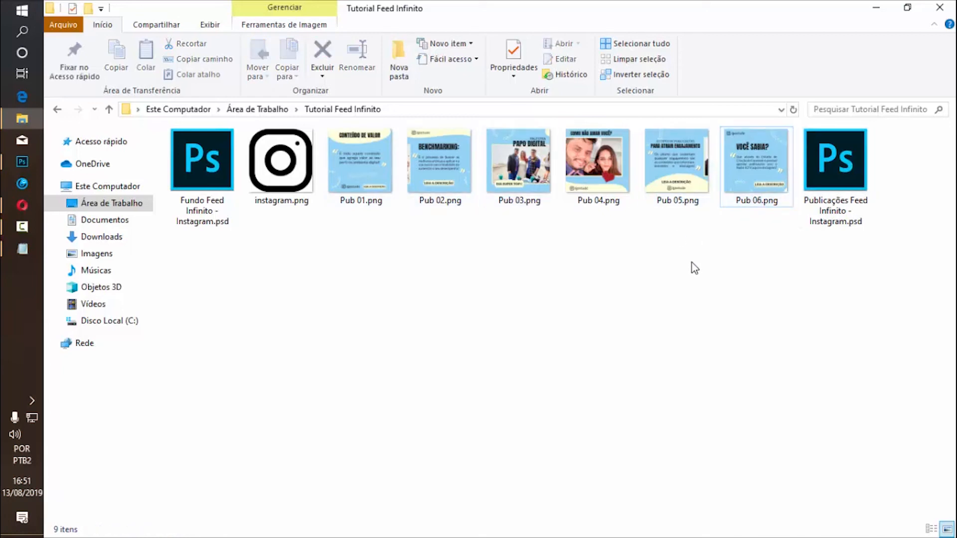
Open Pub 01.png in Fotos, making it the default app for .png files, and browse the exported publications through Pub 03.png.
left_click(386, 183)
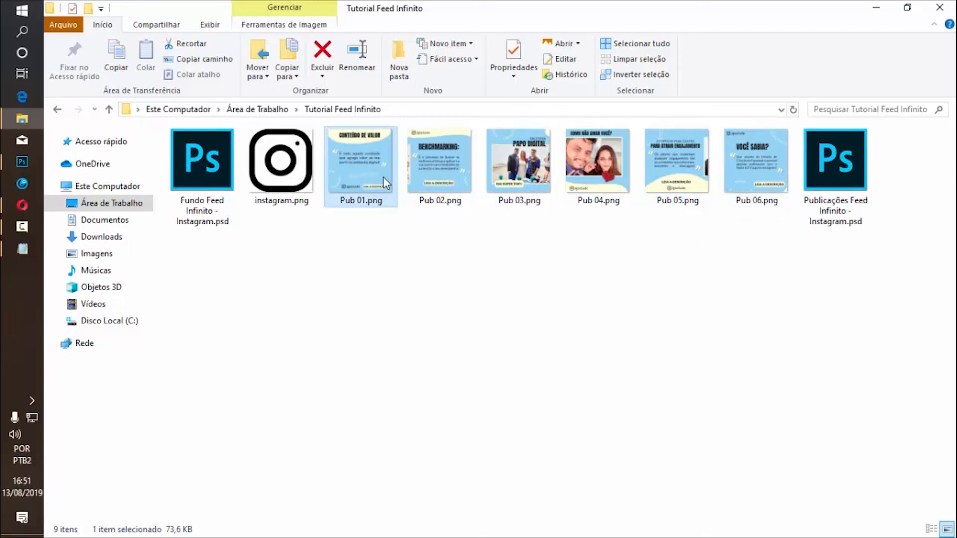
double_click(386, 183)
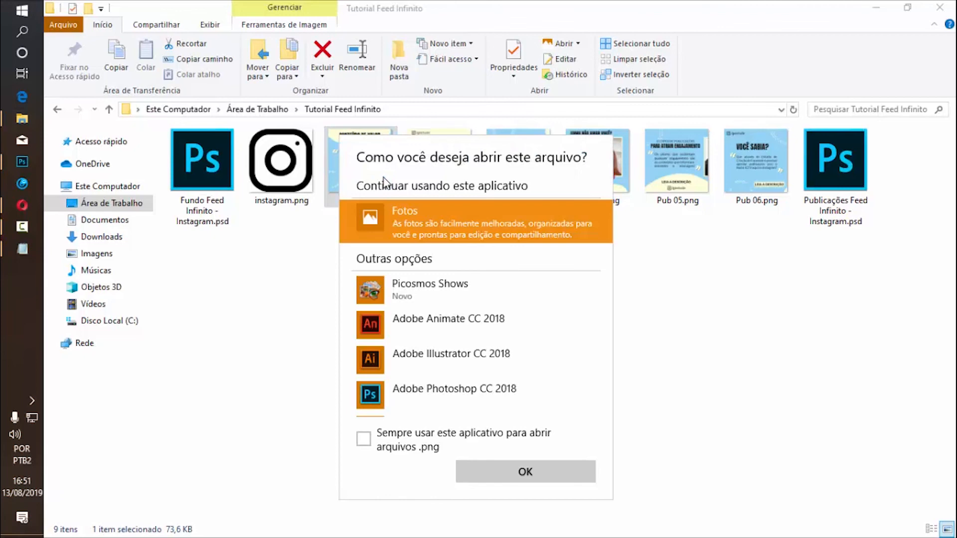
left_click(480, 448)
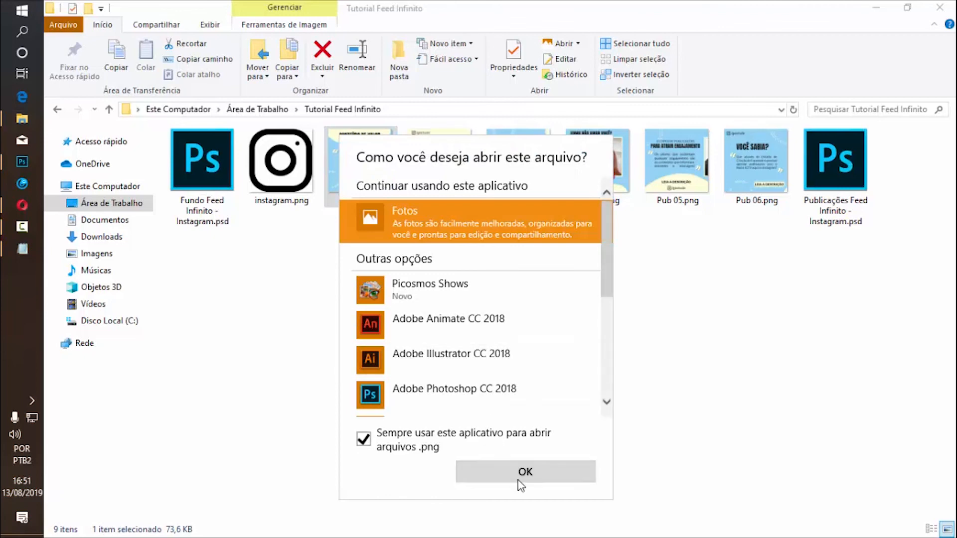
left_click(518, 480)
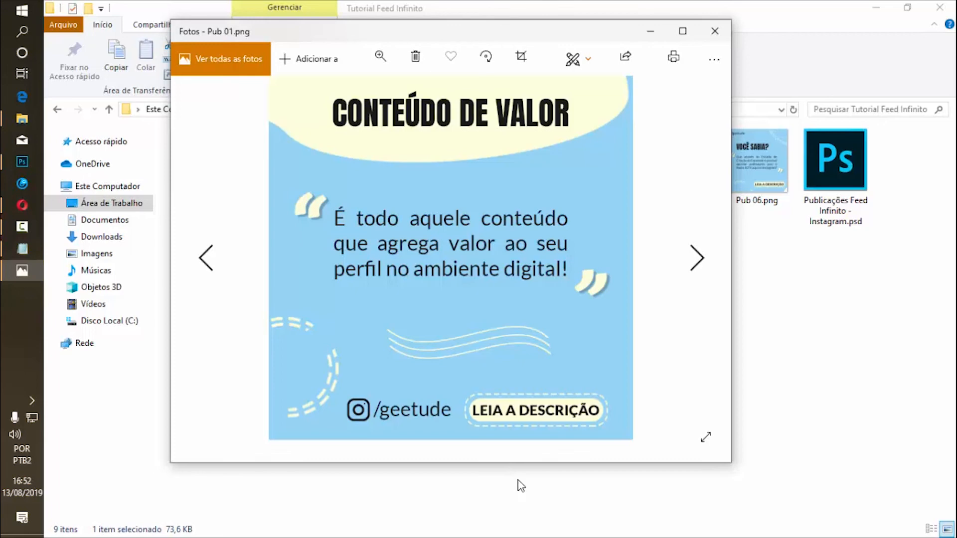
key("Right")
key("Right")
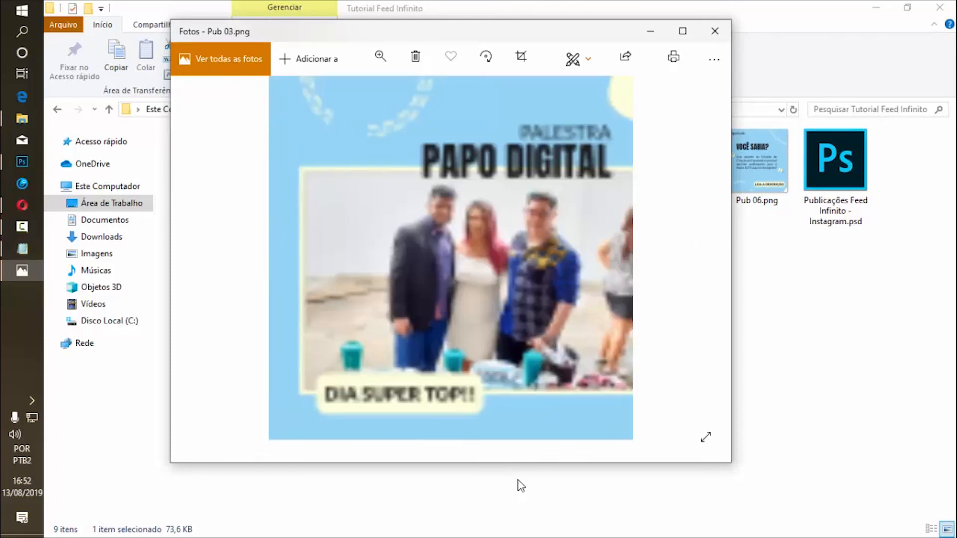